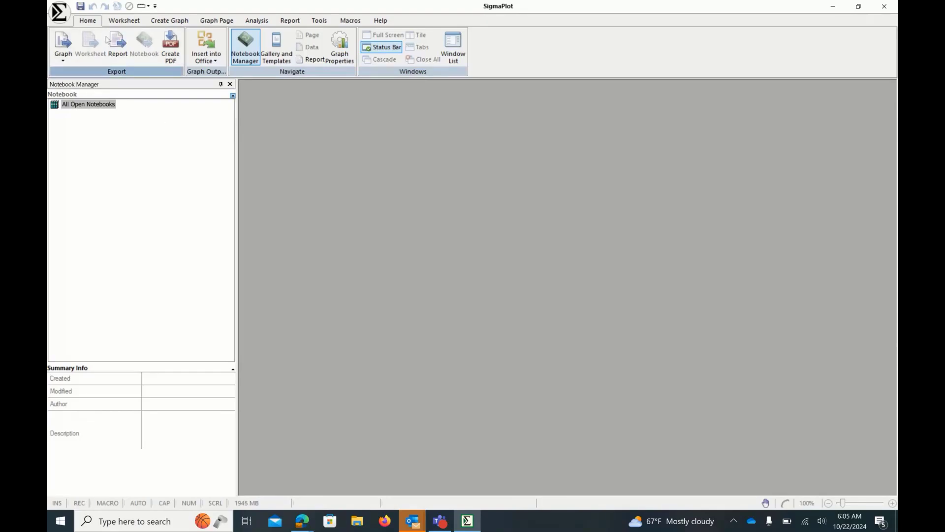
- Browse through the ribbon tabs from Worksheet to Help to survey the available commands
left_click(118, 21)
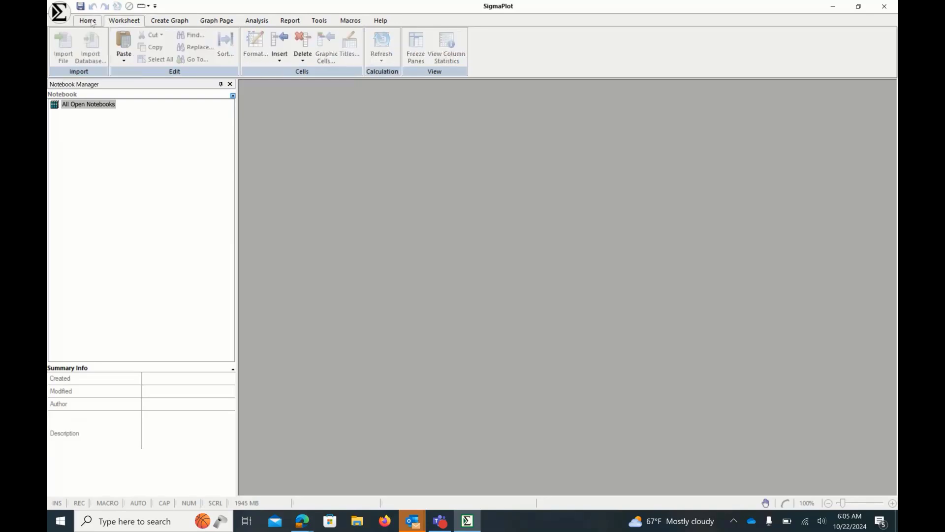
left_click(87, 20)
left_click(128, 20)
left_click(216, 20)
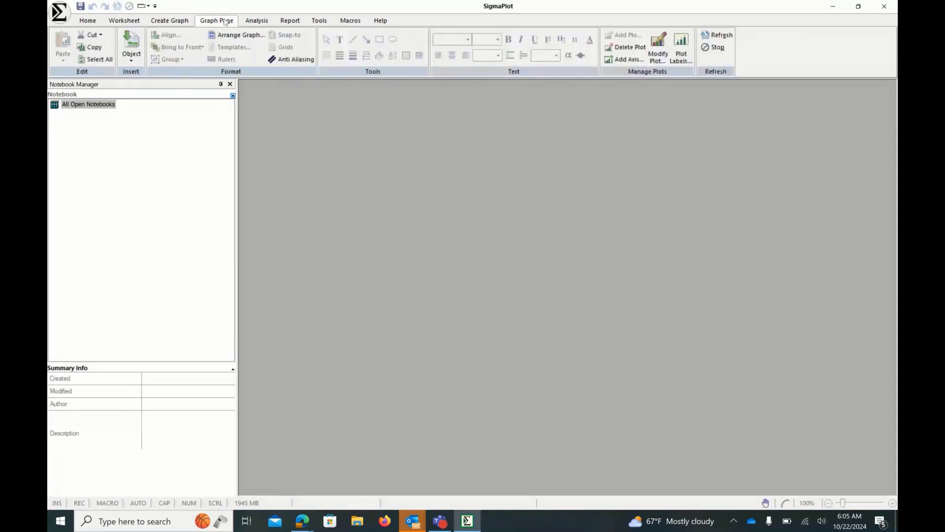
left_click(256, 20)
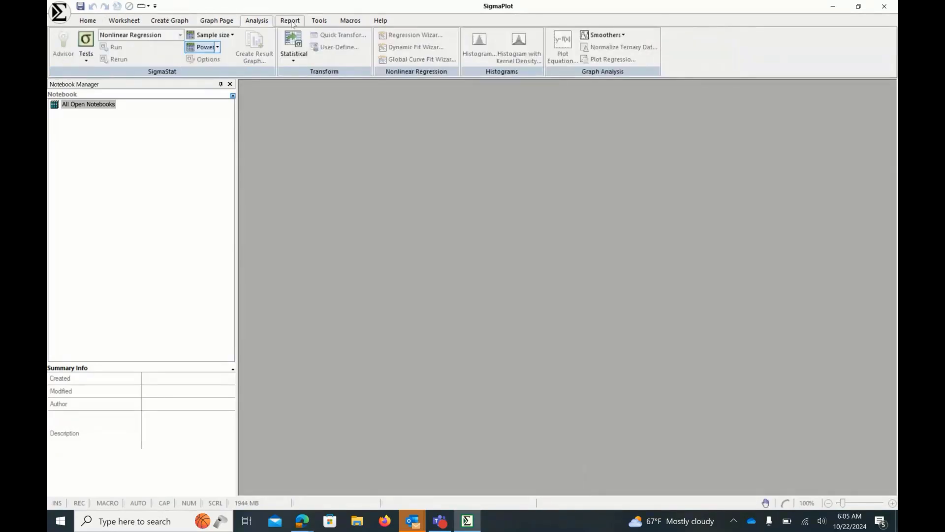
left_click(319, 20)
left_click(350, 20)
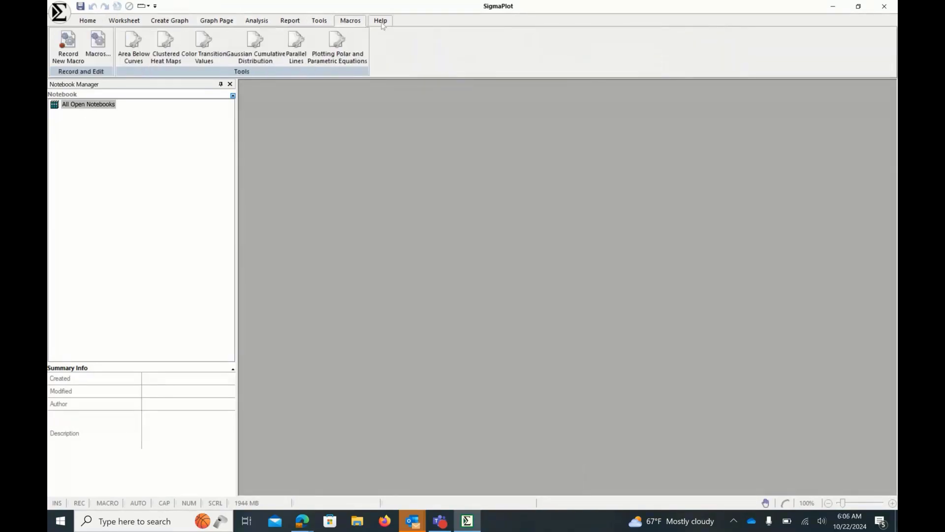
left_click(381, 20)
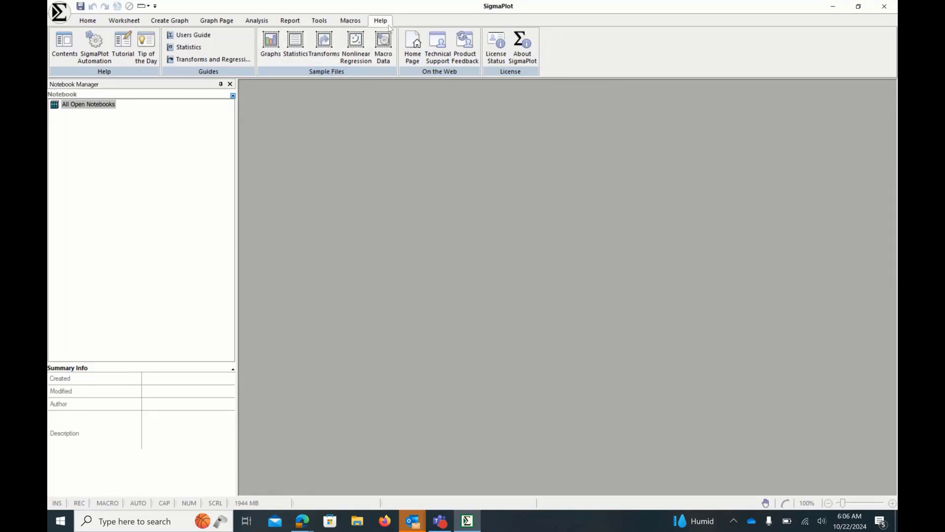
- Review the About SigmaPlot details and the License Utility's activation options without applying any license
left_click(519, 57)
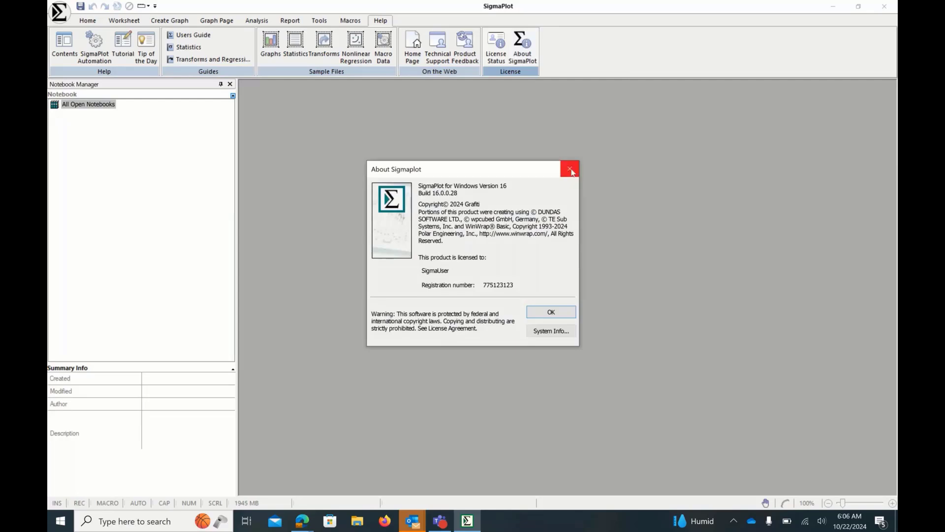
left_click(571, 171)
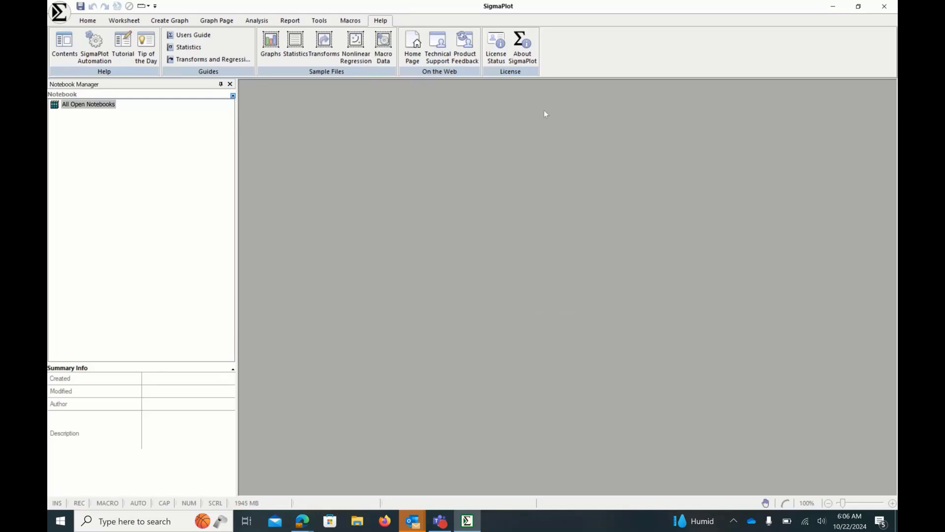
left_click(498, 60)
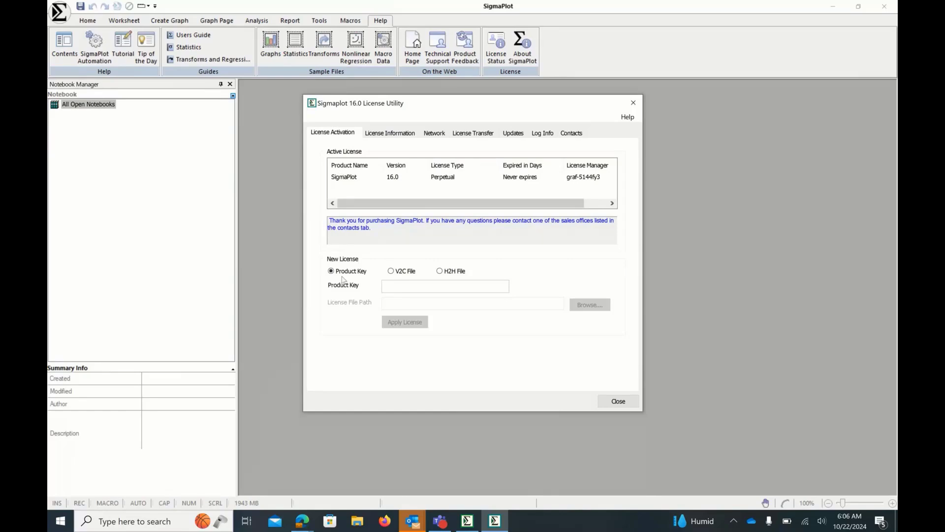
left_click(392, 271)
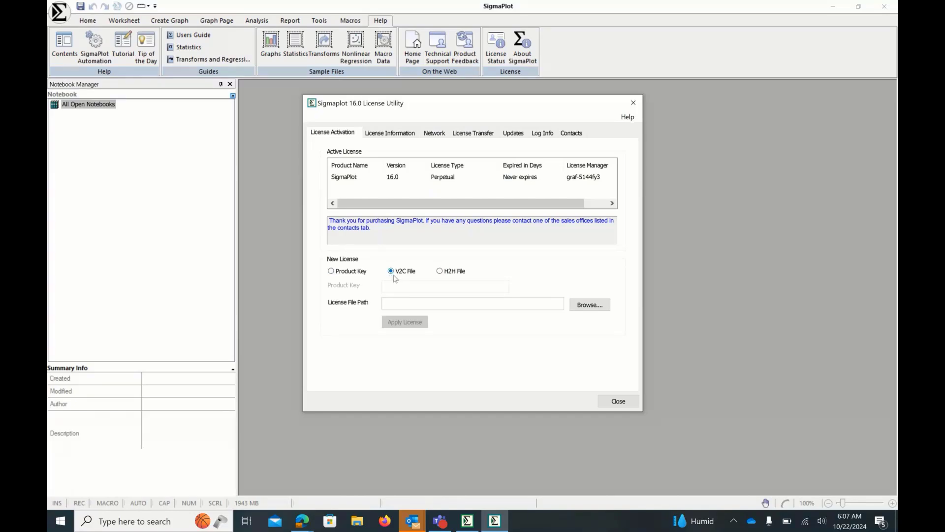
left_click(332, 272)
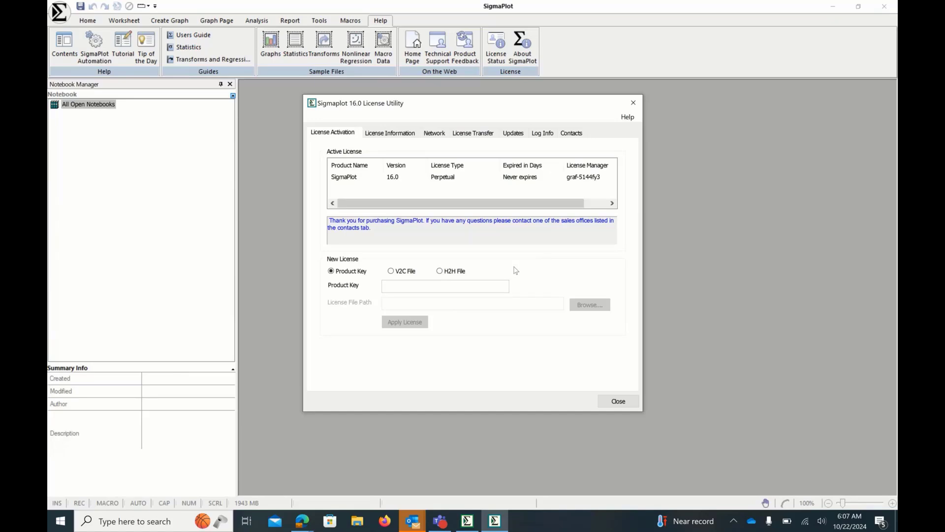
left_click(391, 272)
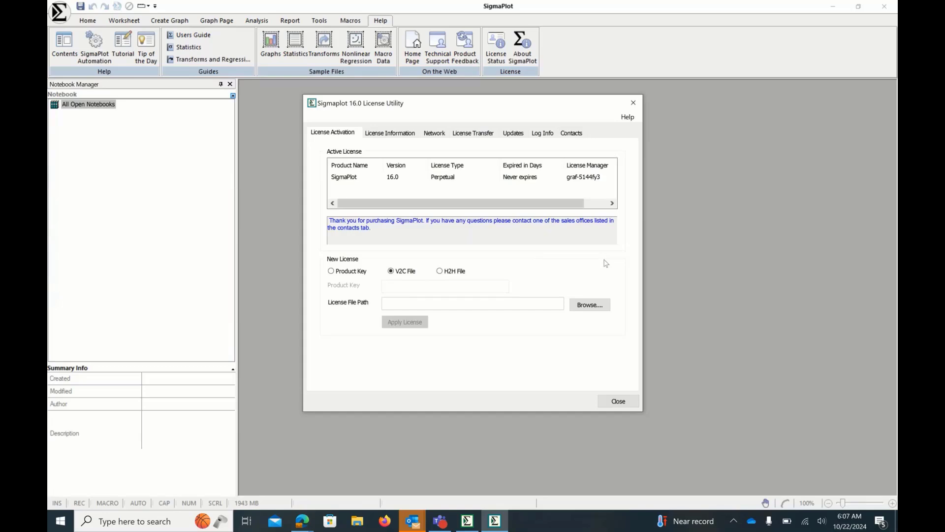
left_click(596, 305)
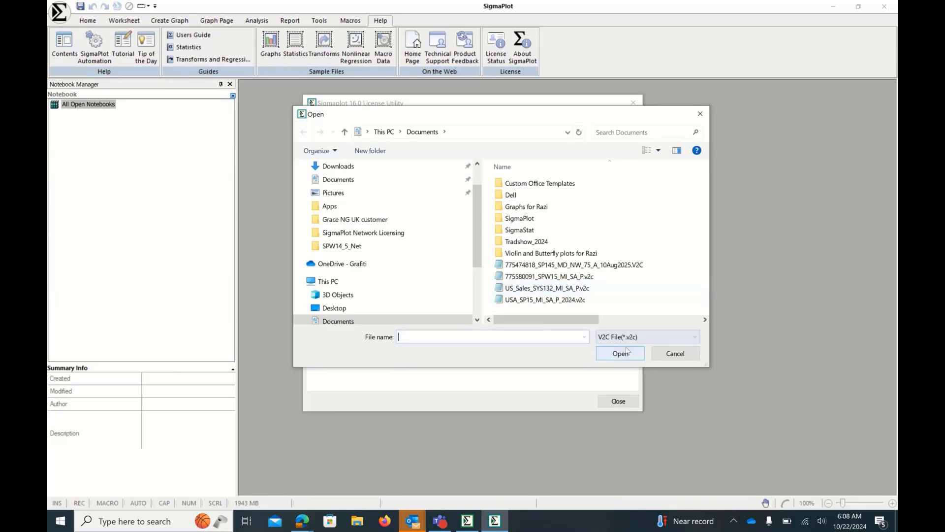
left_click(671, 353)
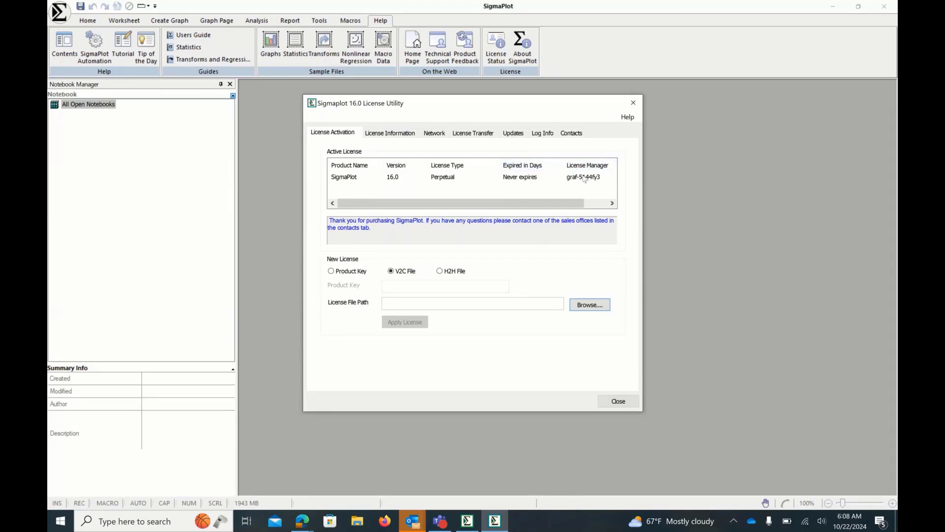
left_click(619, 402)
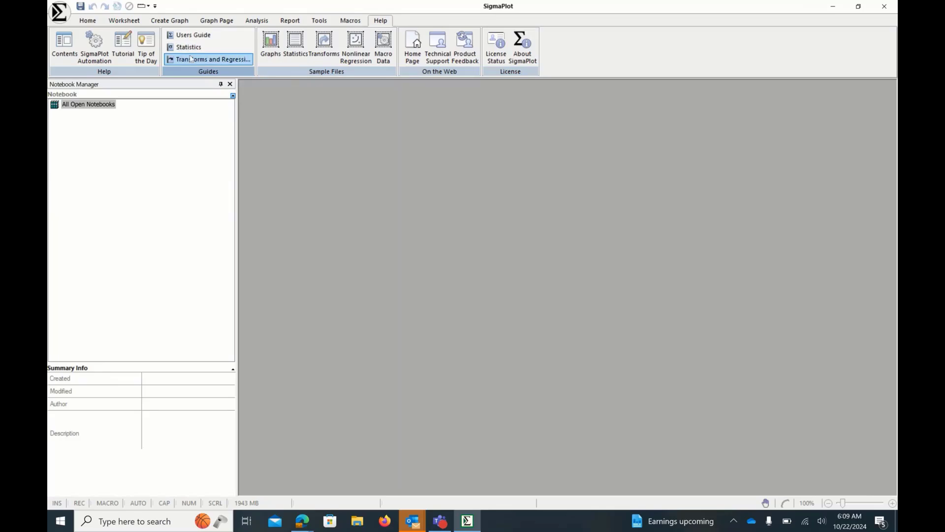
- Open the SigmaPlot User Guide PDF from the Guides and close it
left_click(189, 39)
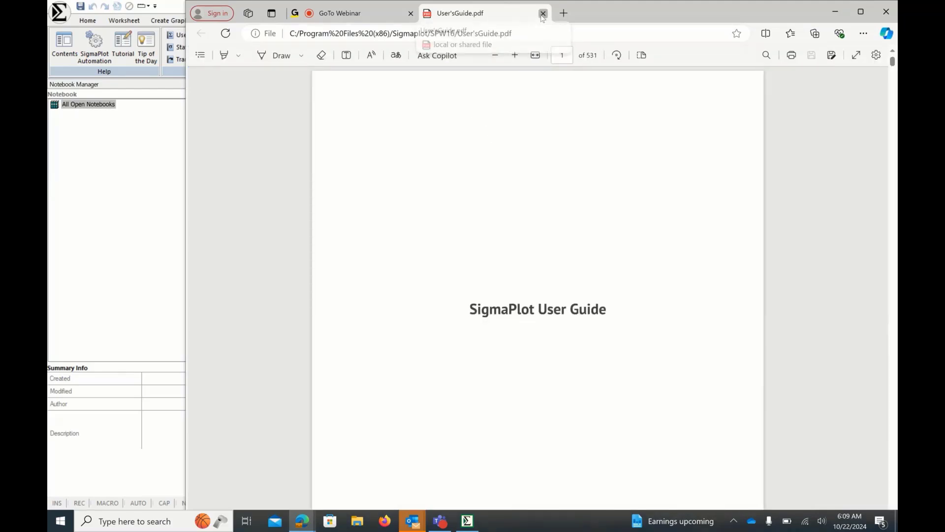
left_click(542, 15)
left_click(150, 156)
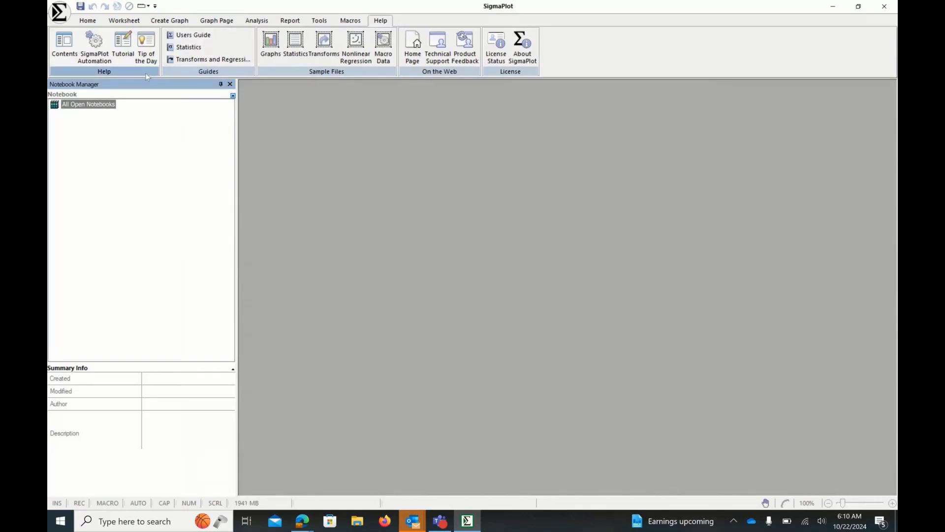
- Search the help contents for Mann-Whitney and open the Mann-Whitney Rank Sum Test topic
left_click(70, 54)
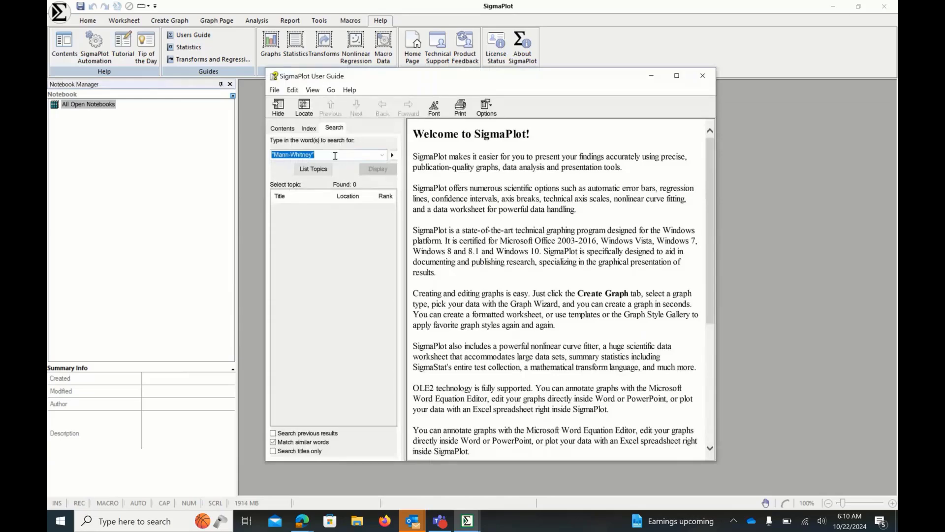
left_click(329, 127)
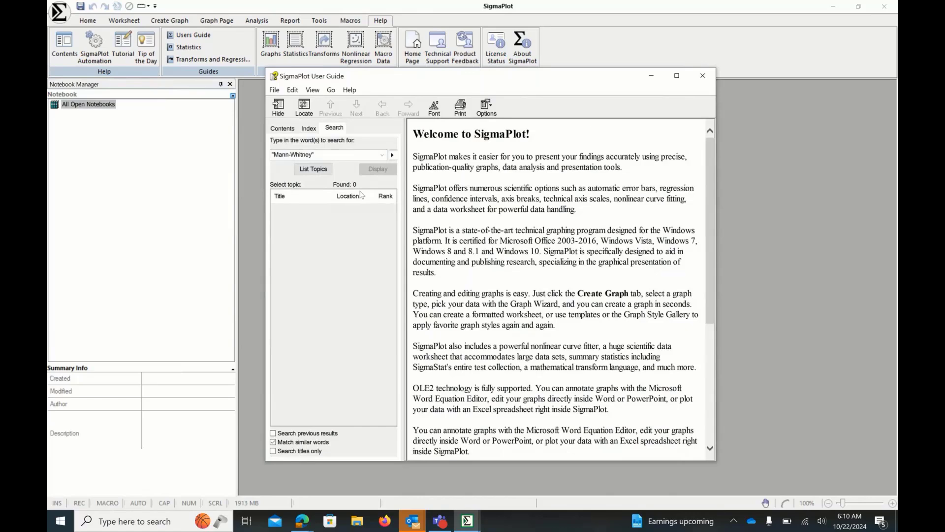
left_click(325, 156)
left_click(325, 156)
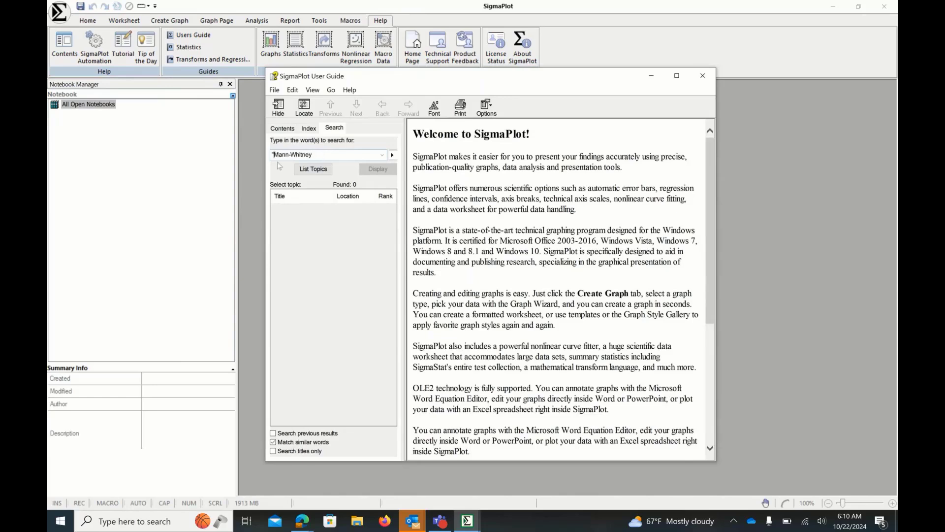
key("BackSpace")
left_click(302, 170)
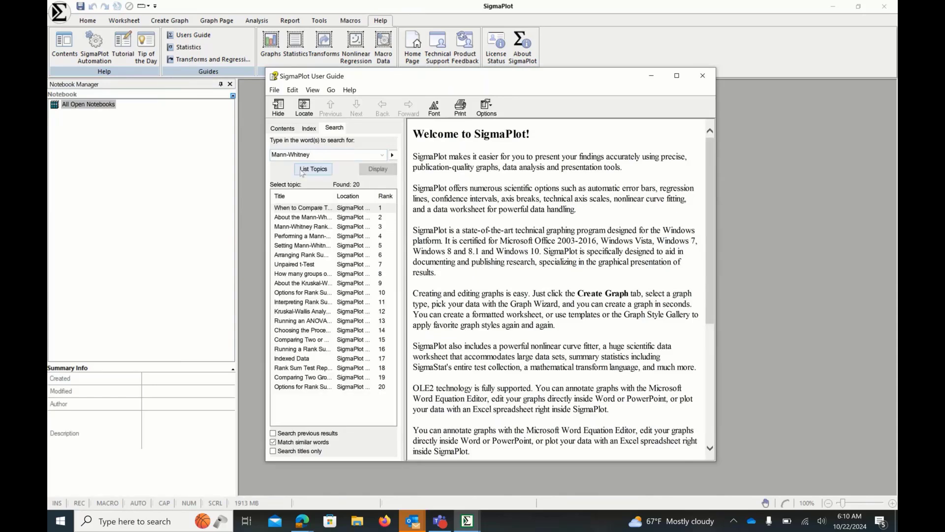
double_click(317, 228)
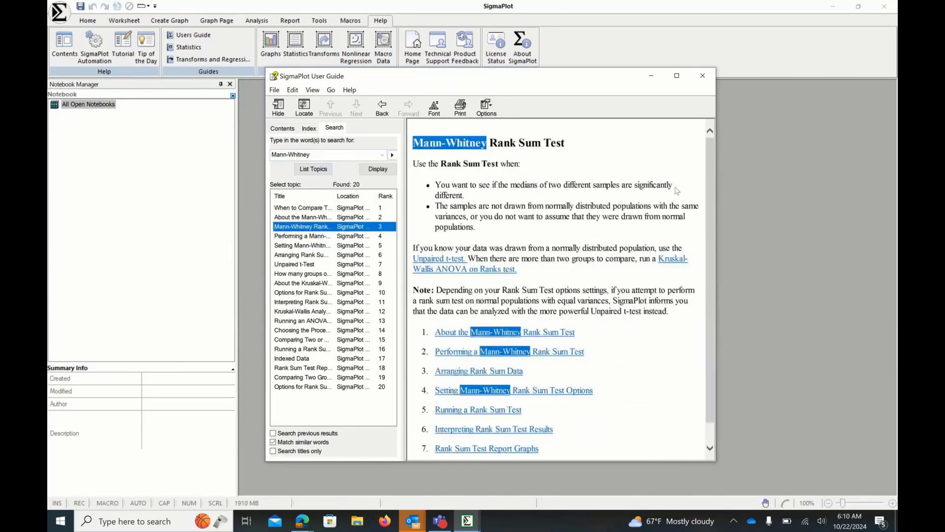
left_click(702, 77)
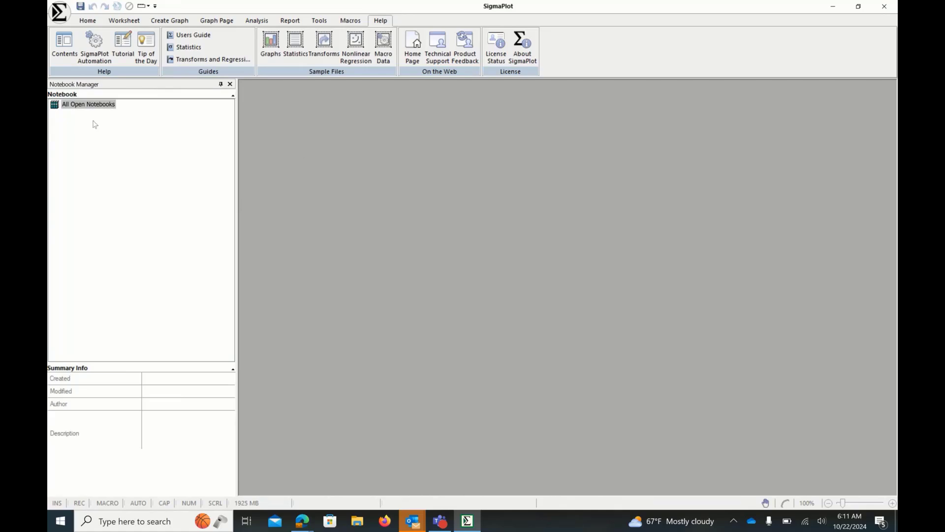
- Create a new notebook and move its Data 1 worksheet window toward the upper left of the workspace
left_click(59, 17)
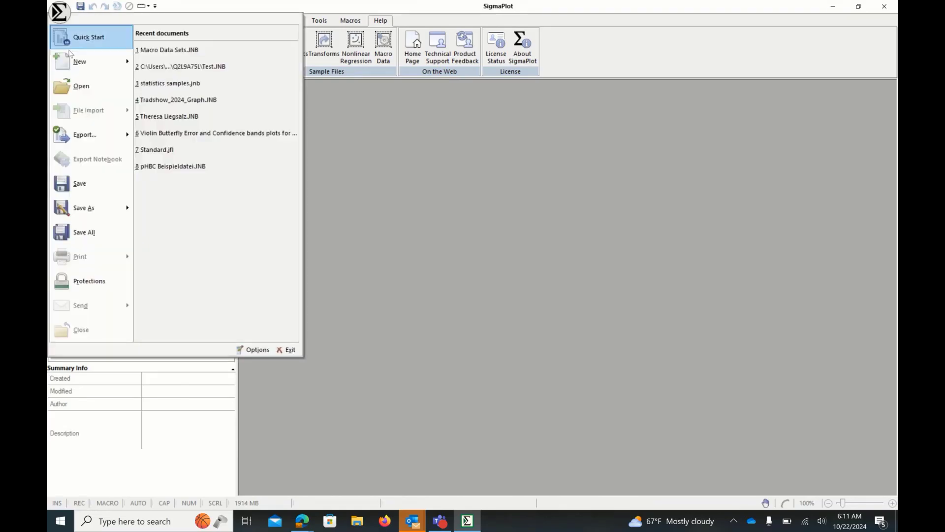
mouse_move(76, 63)
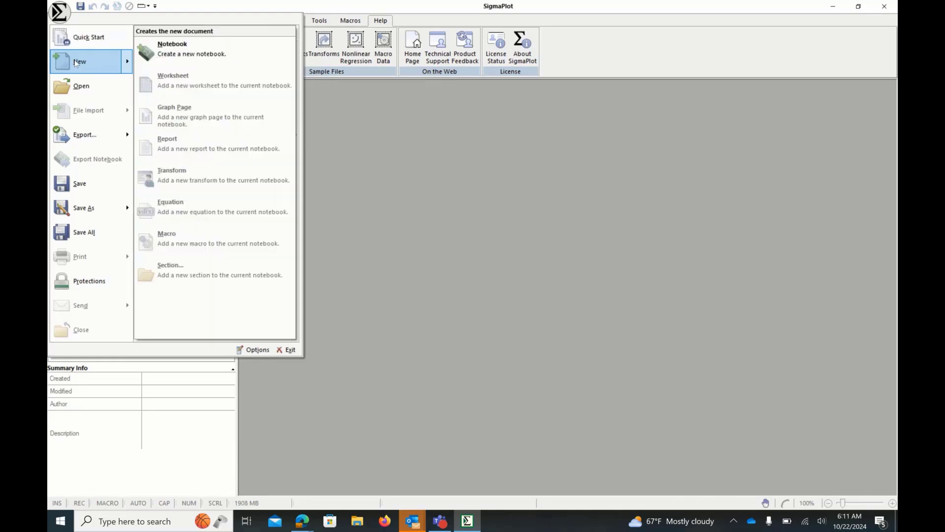
left_click(184, 54)
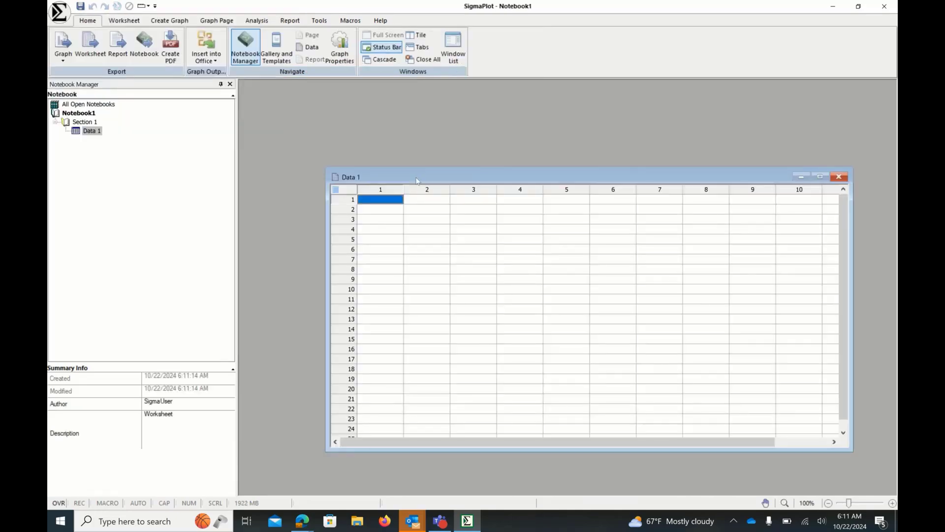
left_click_drag(411, 179, 340, 104)
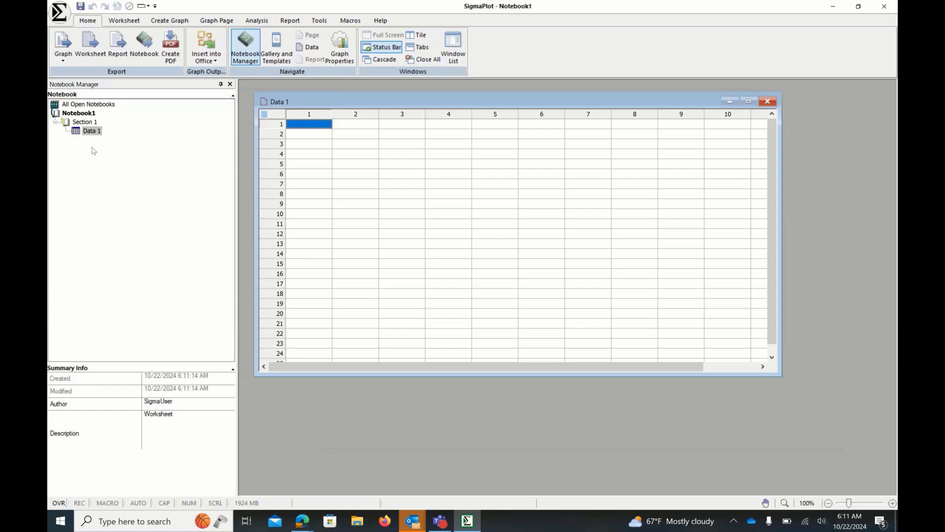
left_click(83, 123)
right_click(82, 124)
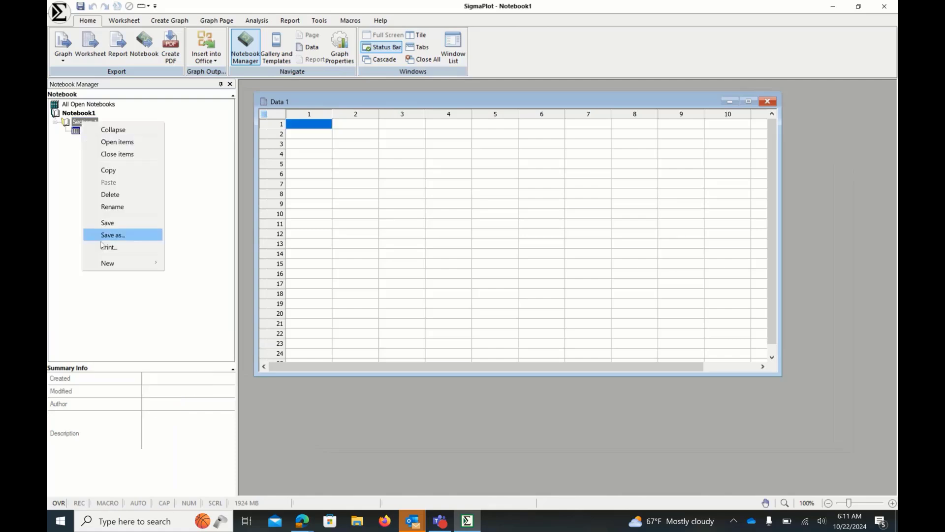
mouse_move(126, 265)
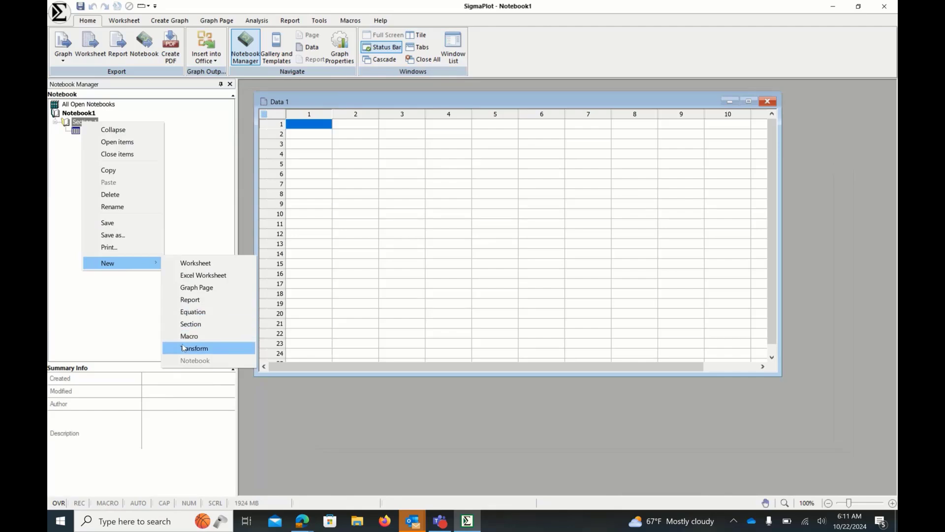
left_click(130, 302)
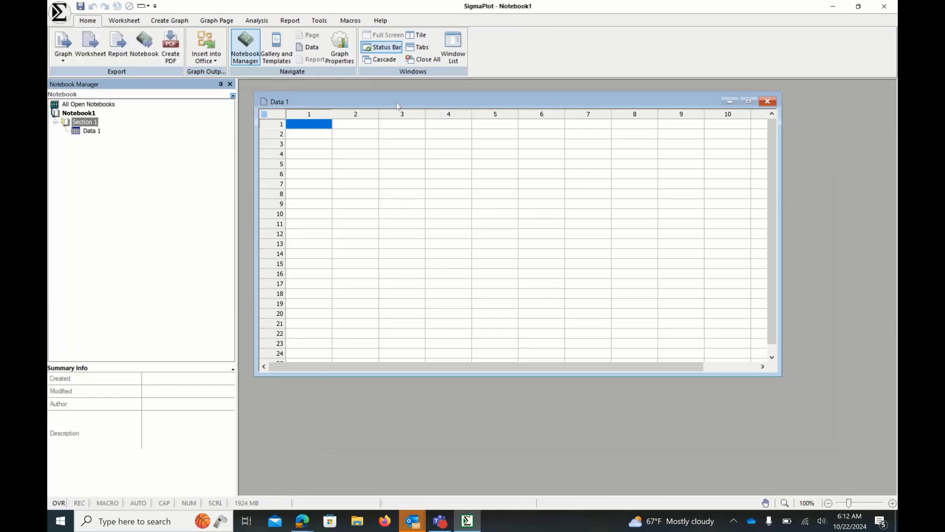
- Title worksheet column 1 as x and column 2 as y
left_click(319, 105)
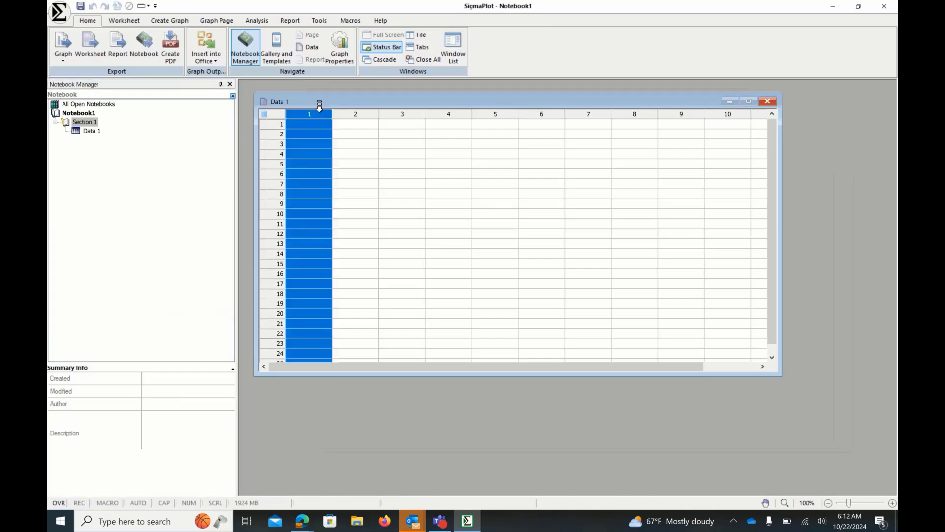
left_click(320, 112)
key("Return")
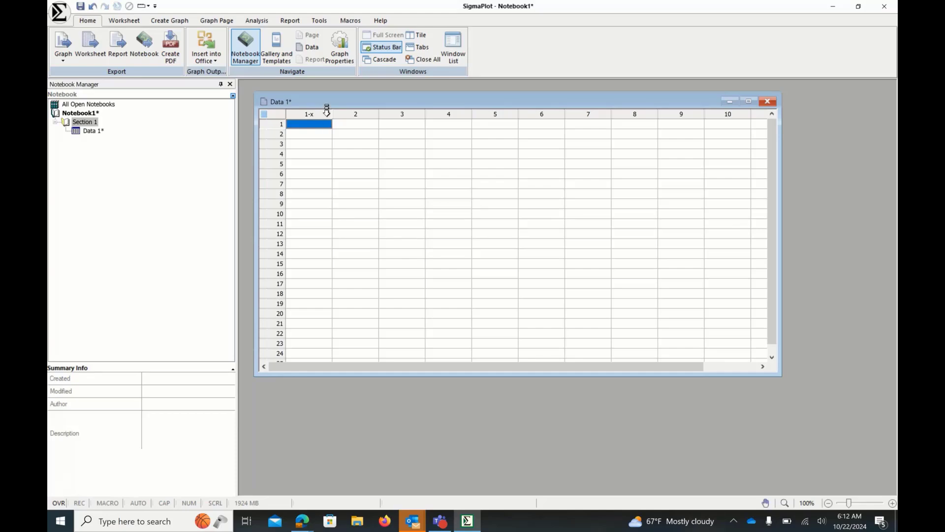
left_click(352, 106)
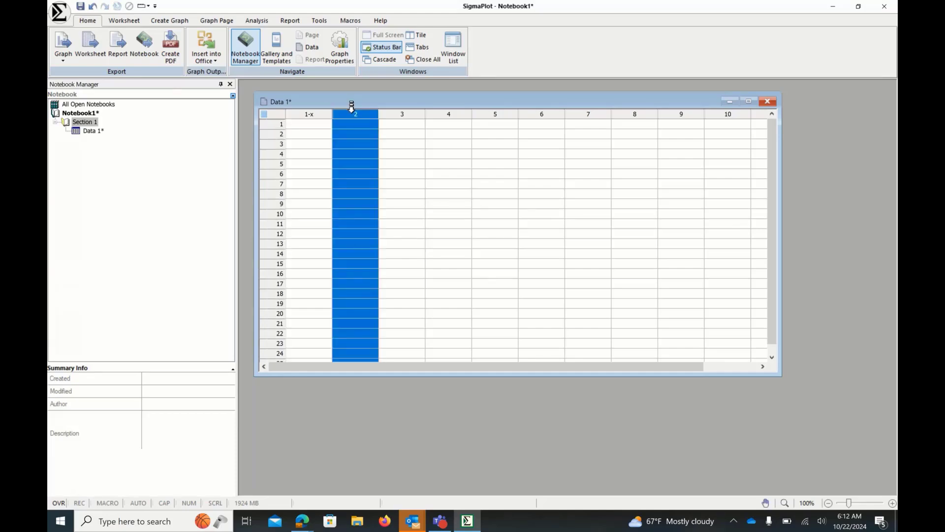
type("Y")
key("Return")
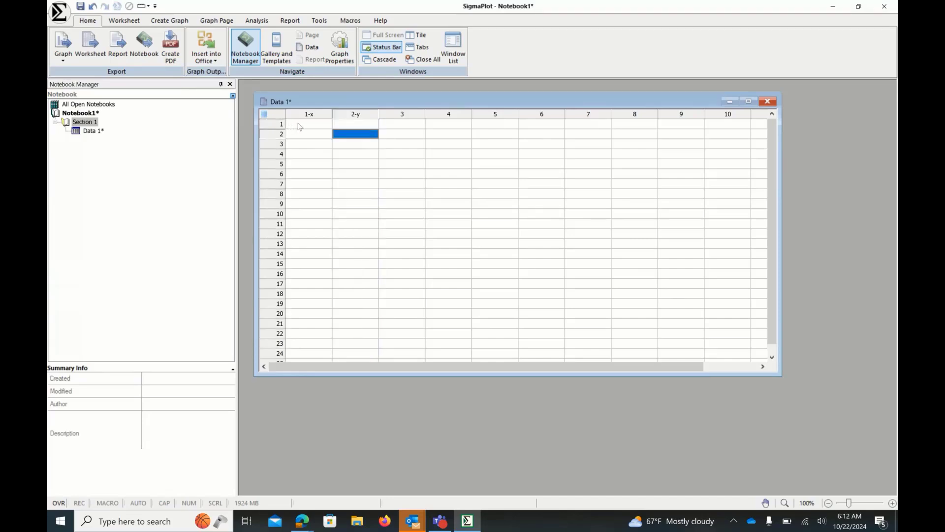
- Enter the values 1 and 2 in the first two rows of the x column
left_click(314, 127)
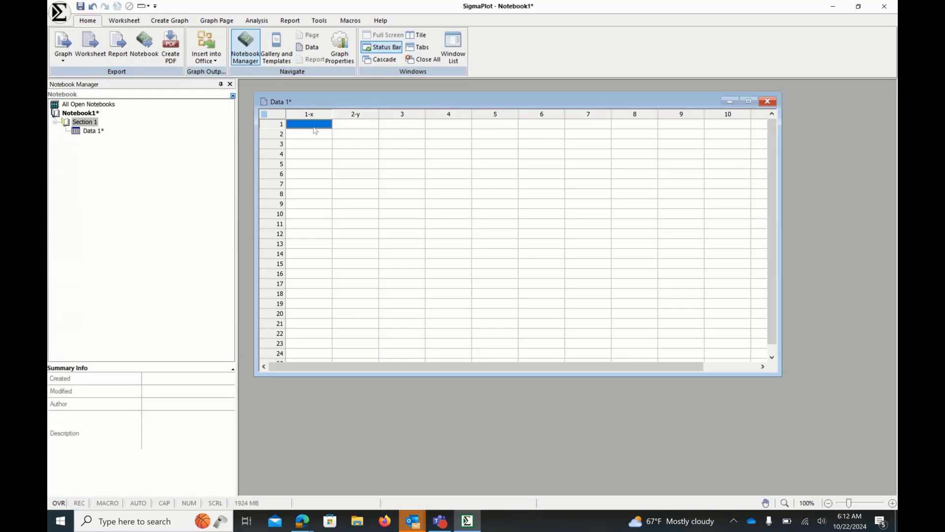
type("1")
key("Return")
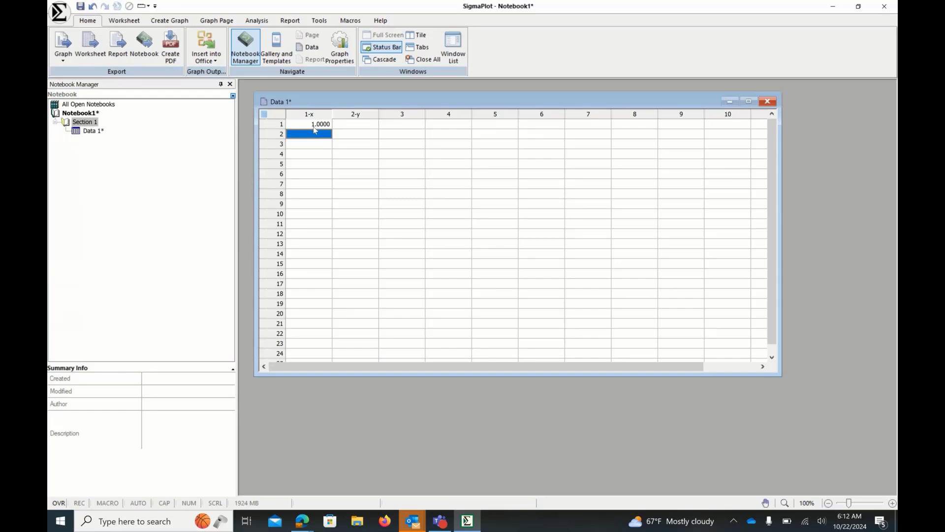
type("2")
key("Return")
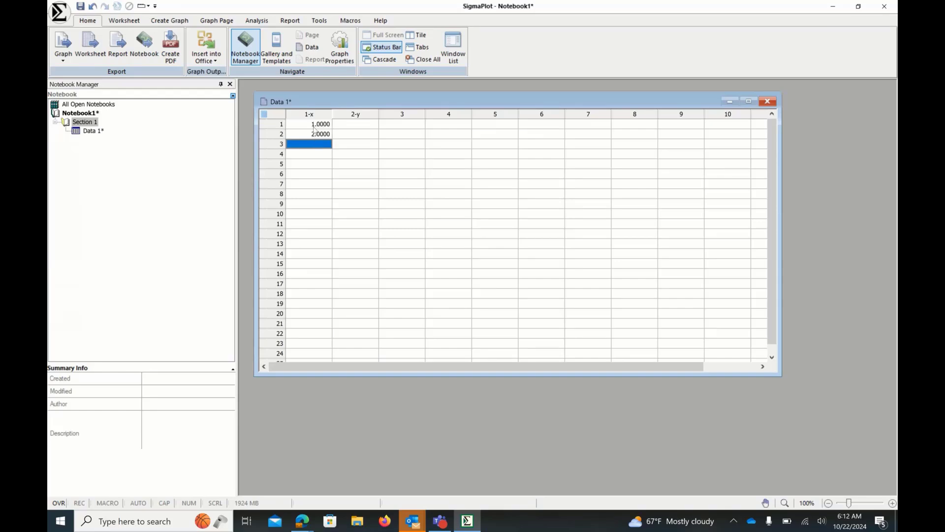
- Enter the values 3, 4, 5 and 6 in rows 3 to 6 of the x column
type("3")
key("Return")
type("4")
key("Return")
type("5")
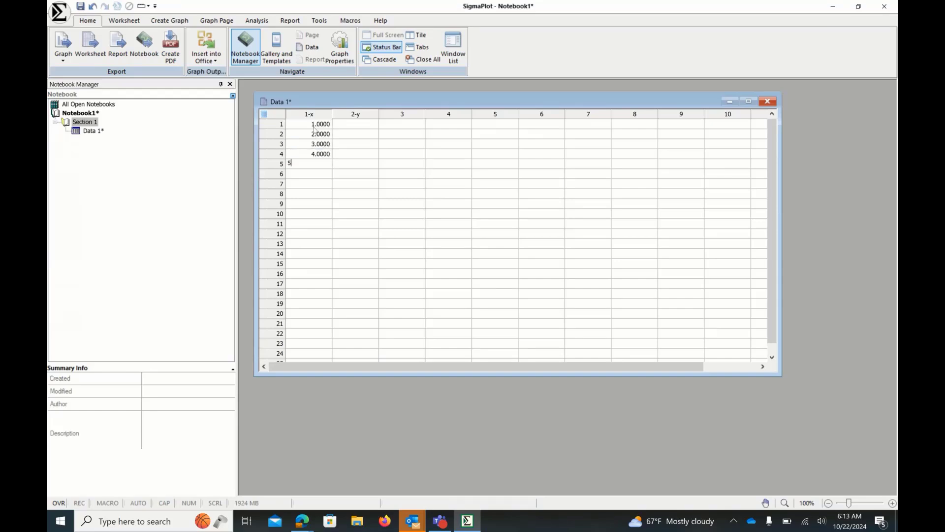
key("Return")
type("6")
key("Return")
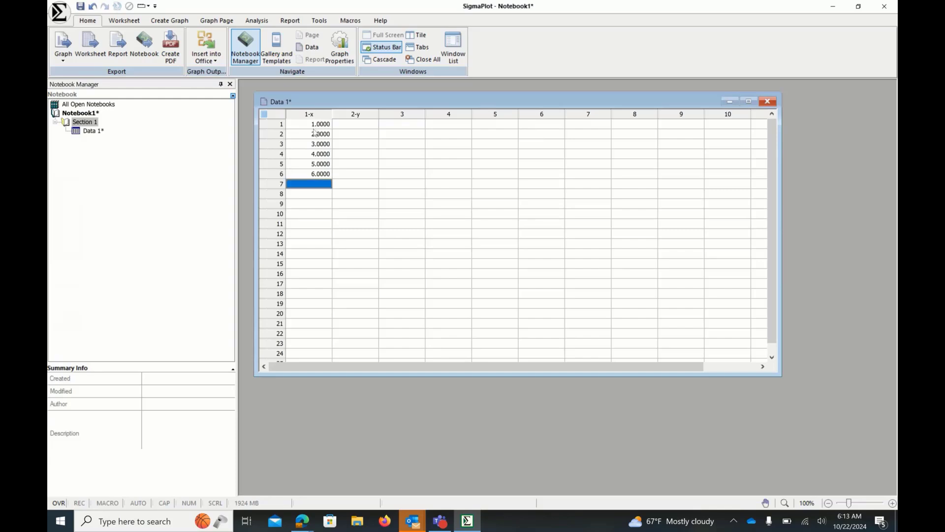
- Enter the values 2, 3, 5, 6, 7 and 9 in the first six rows of the y column
left_click(359, 124)
type("2")
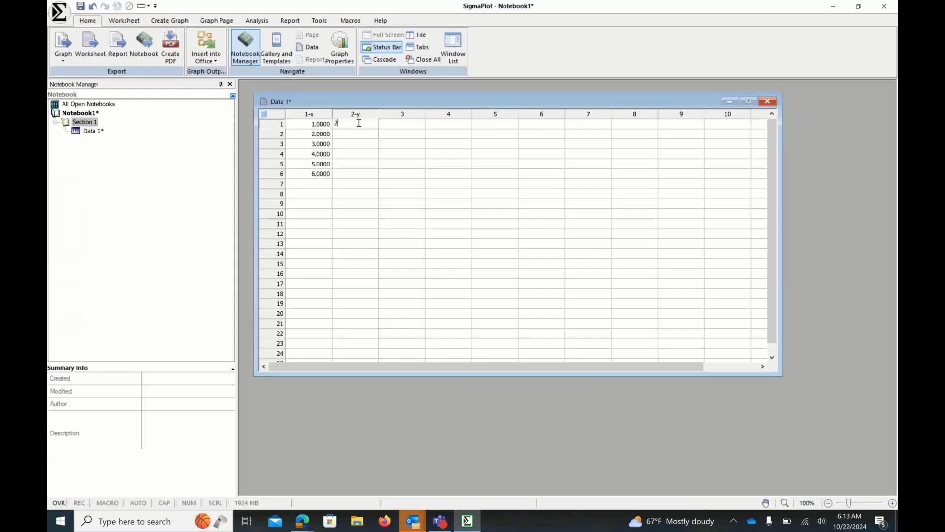
key("Return")
type("3")
key("Return")
type("5")
key("Return")
type("6")
key("Return")
type("7")
key("Return")
type("9")
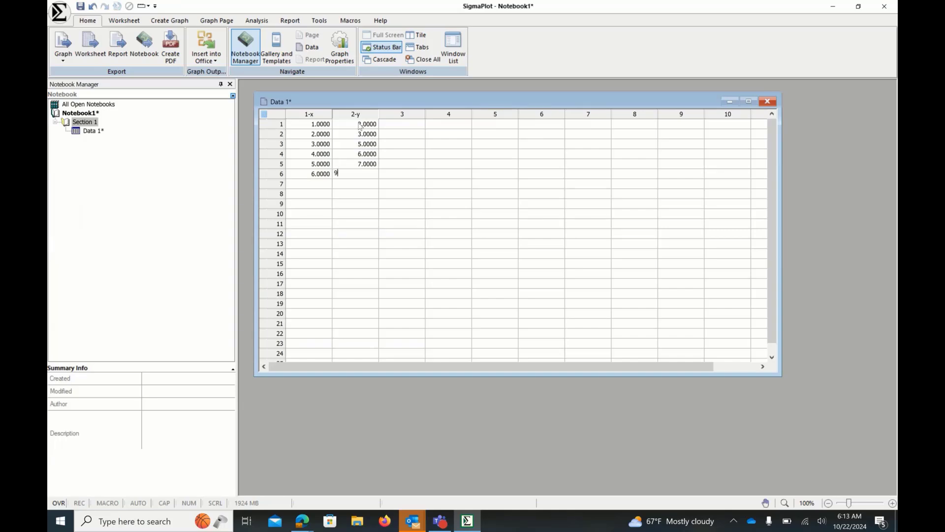
key("Return")
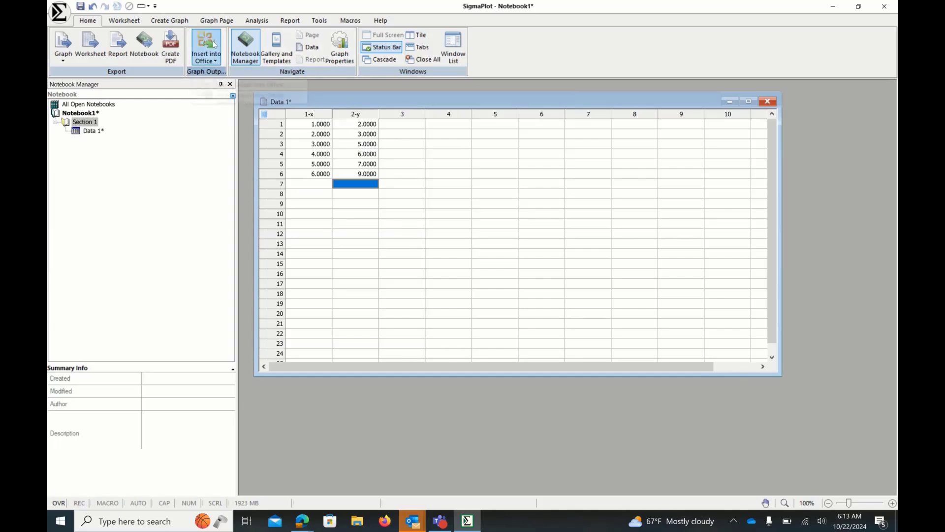
left_click(173, 22)
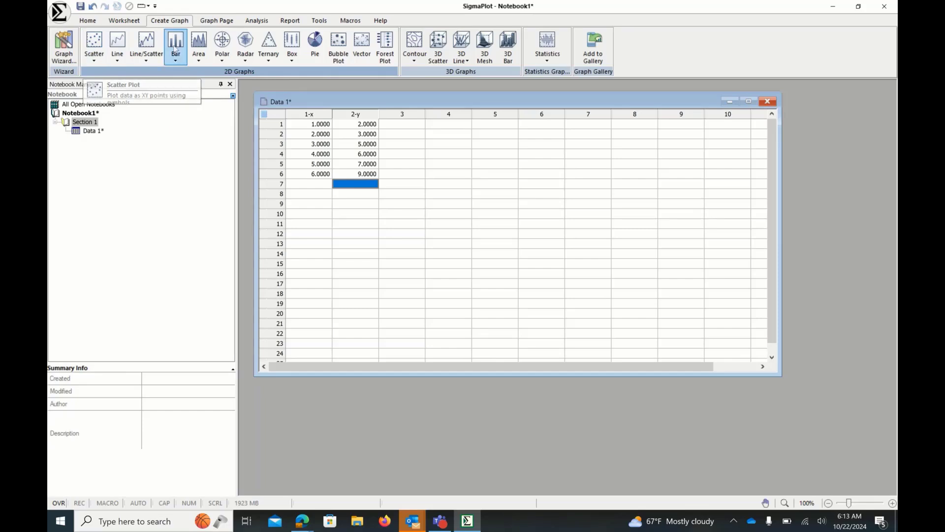
left_click(98, 56)
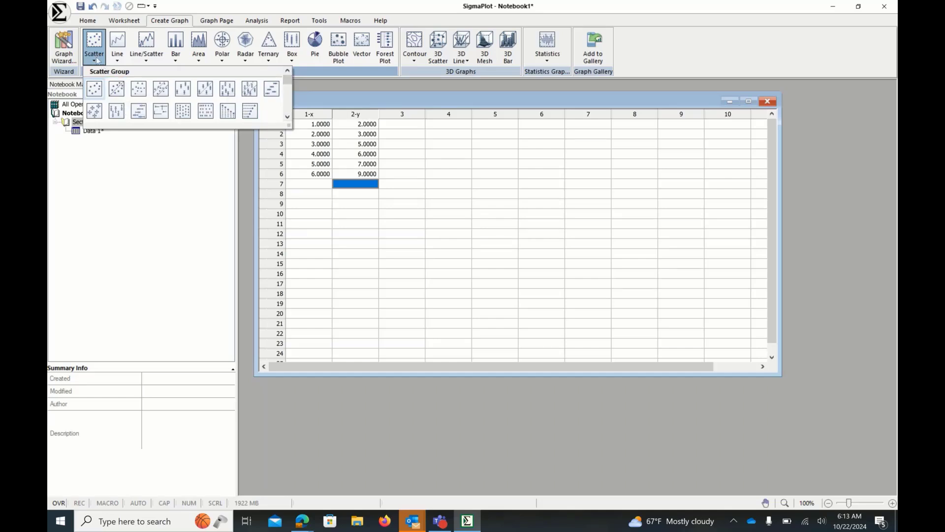
left_click(117, 54)
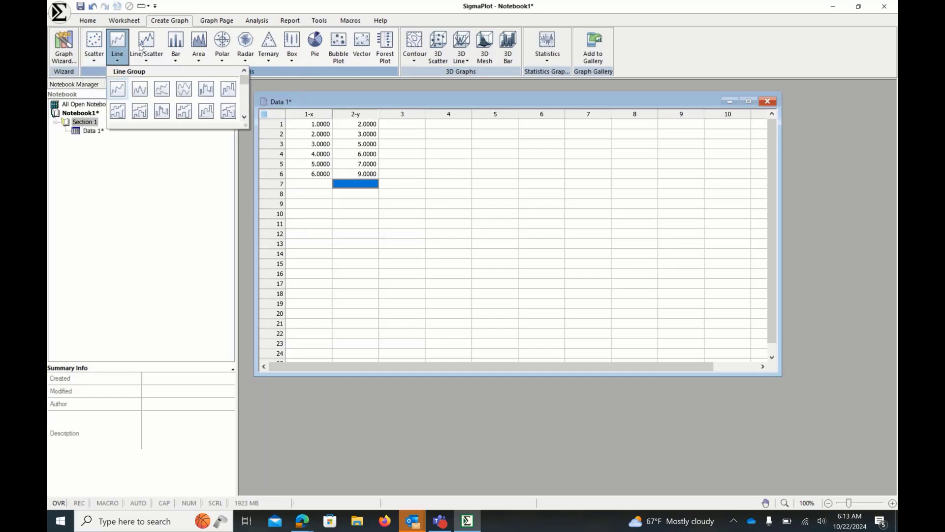
left_click(144, 49)
left_click(176, 50)
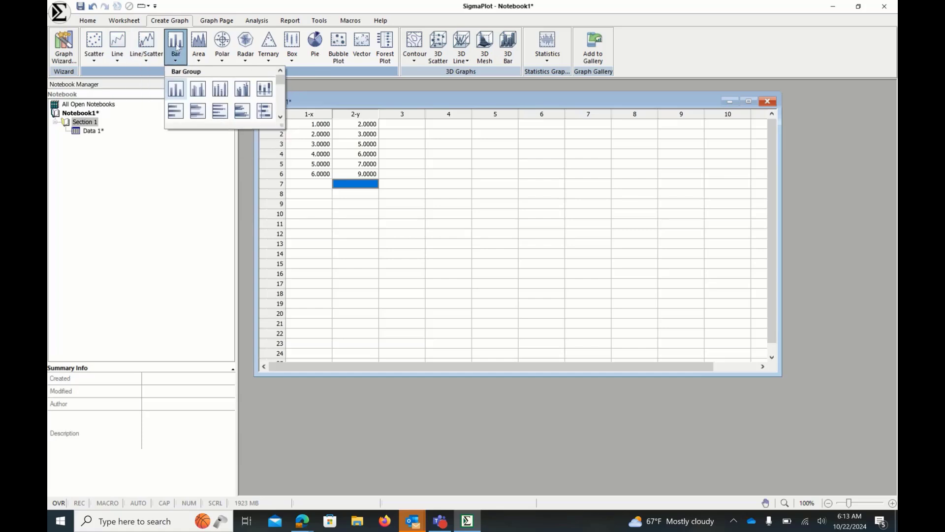
left_click(176, 89)
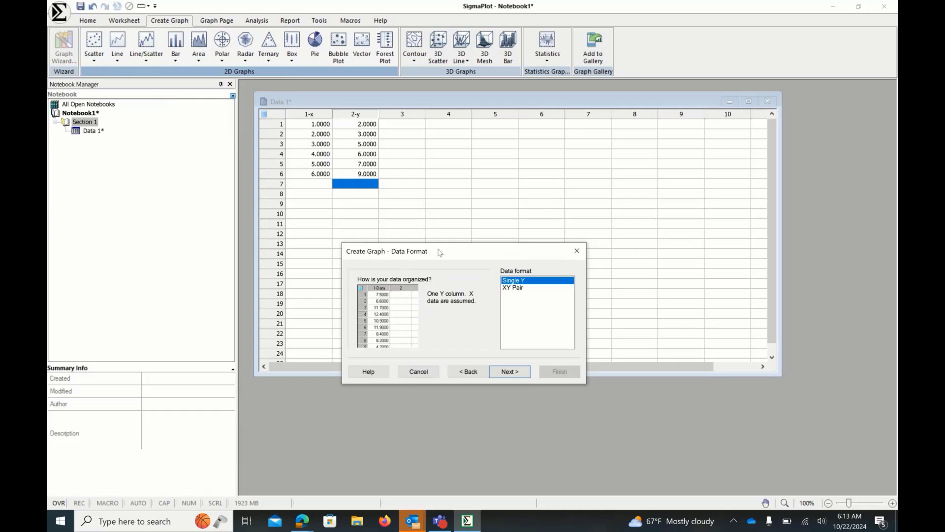
left_click_drag(440, 252, 439, 264)
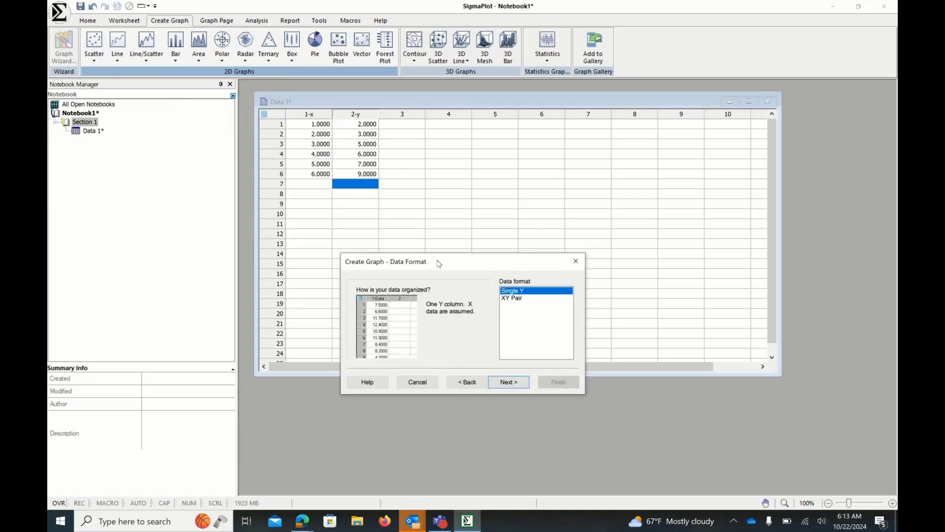
left_click(576, 266)
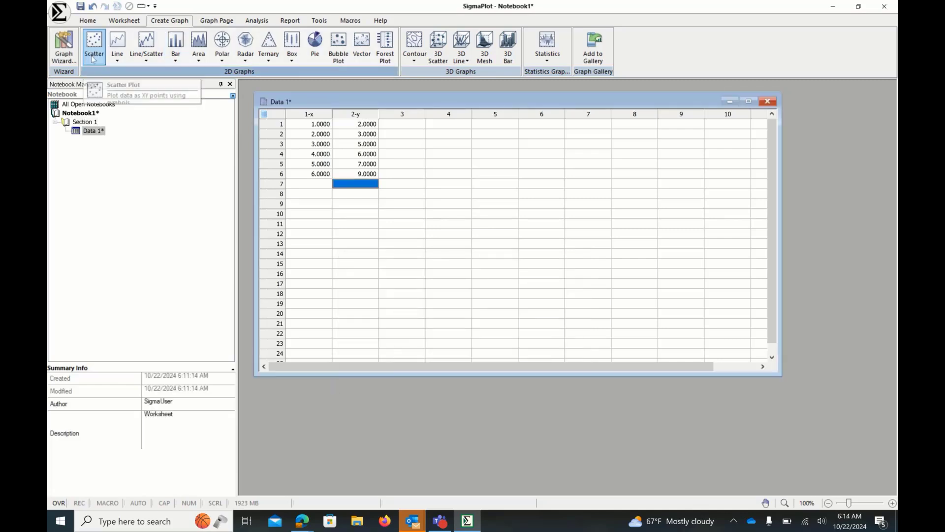
- Start the Graph Wizard for a Vertical Bar Chart in Simple Bar style with XY Pair data format
left_click(64, 61)
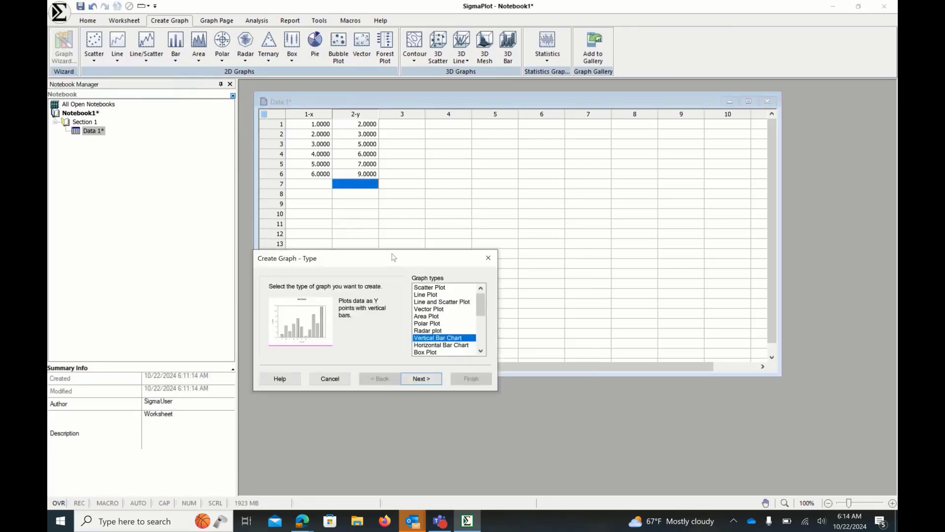
left_click_drag(393, 257, 457, 314)
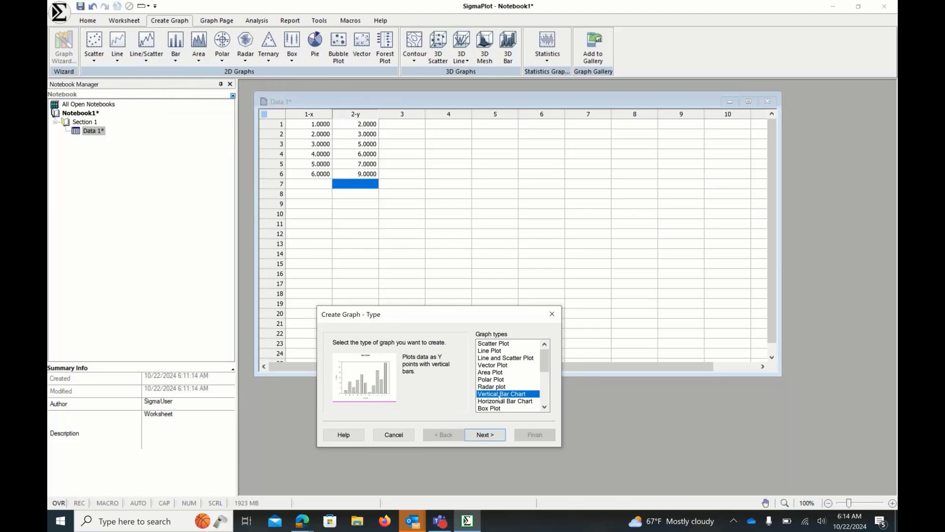
left_click(502, 432)
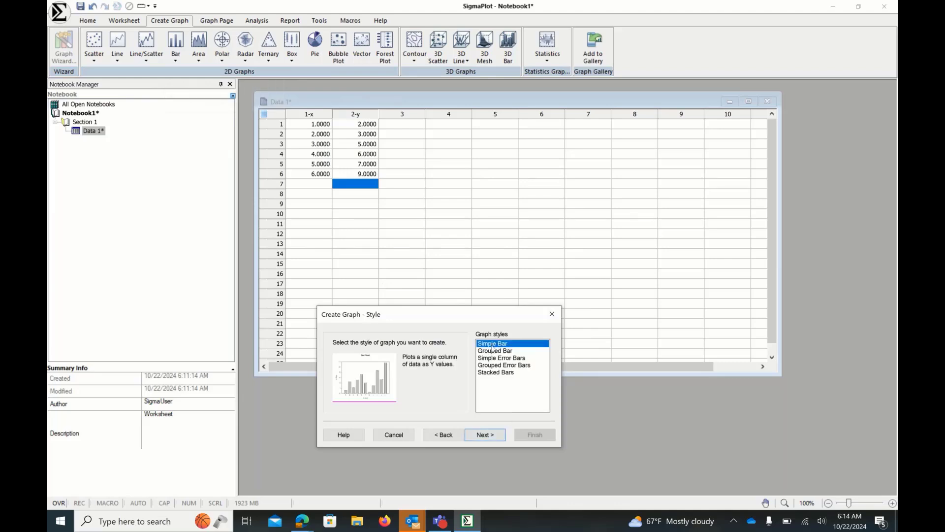
left_click(495, 436)
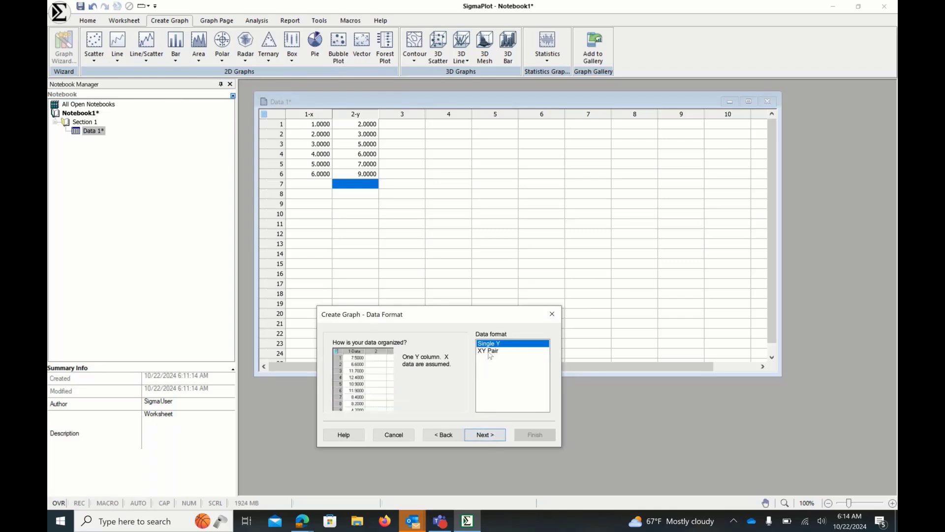
left_click(489, 352)
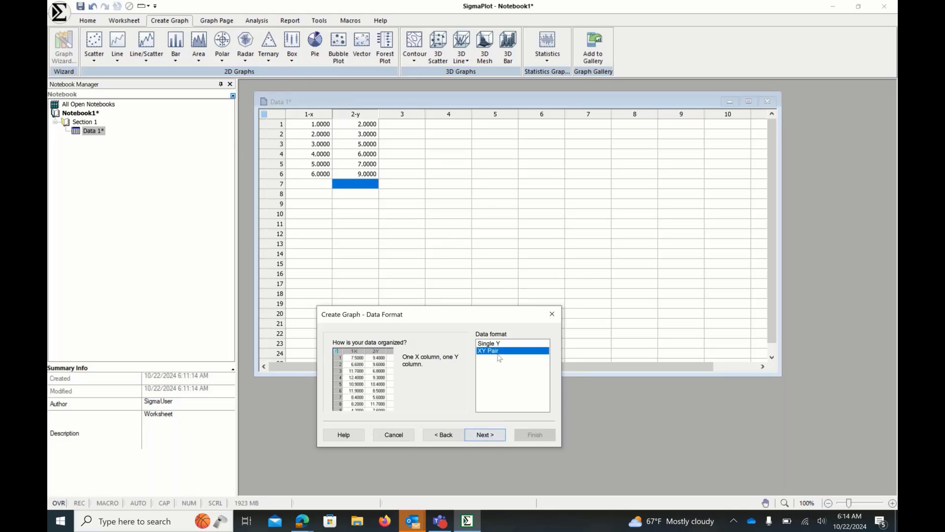
left_click(488, 436)
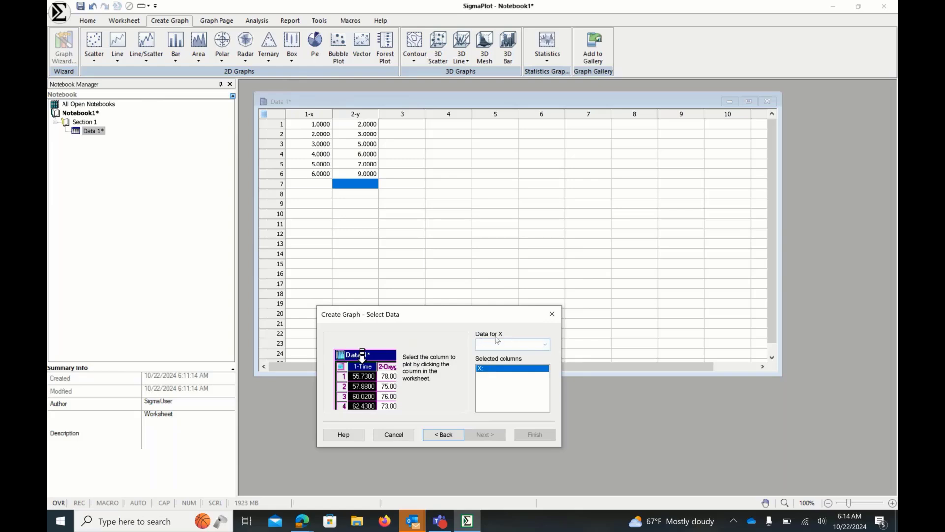
- Assign 1-x as the X data and 2-y as the bar data, then clear those assignments
left_click(545, 344)
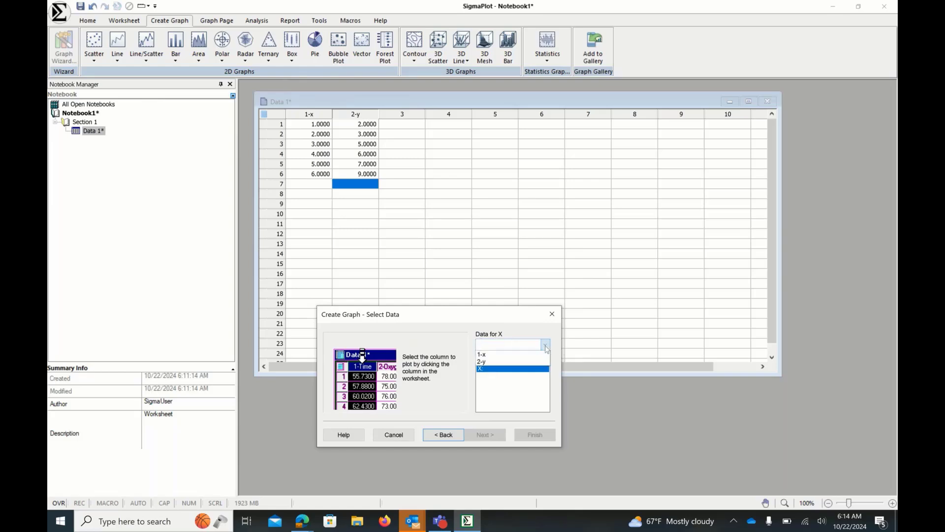
left_click(508, 355)
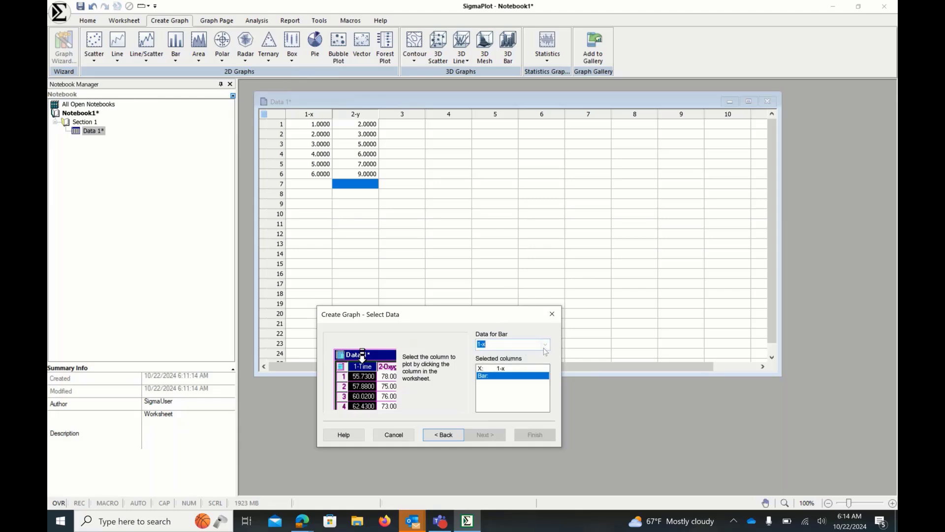
left_click(545, 346)
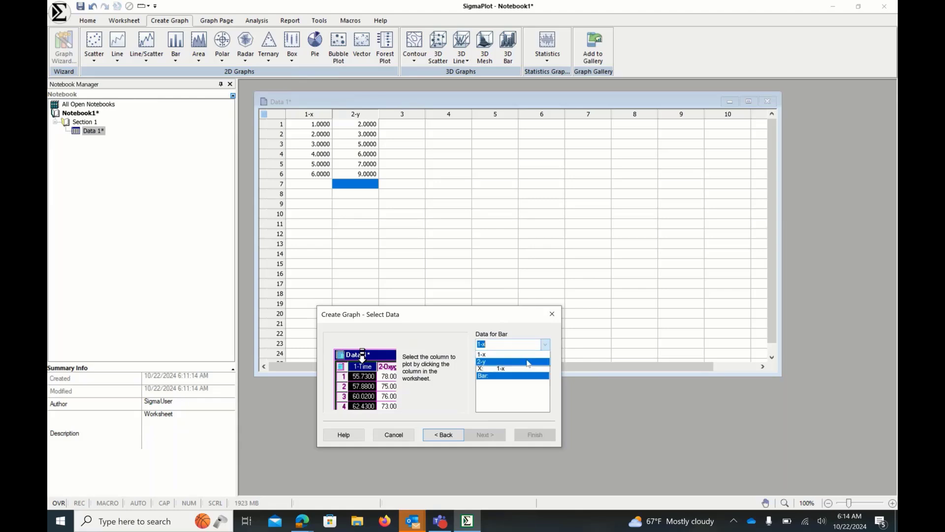
left_click(527, 359)
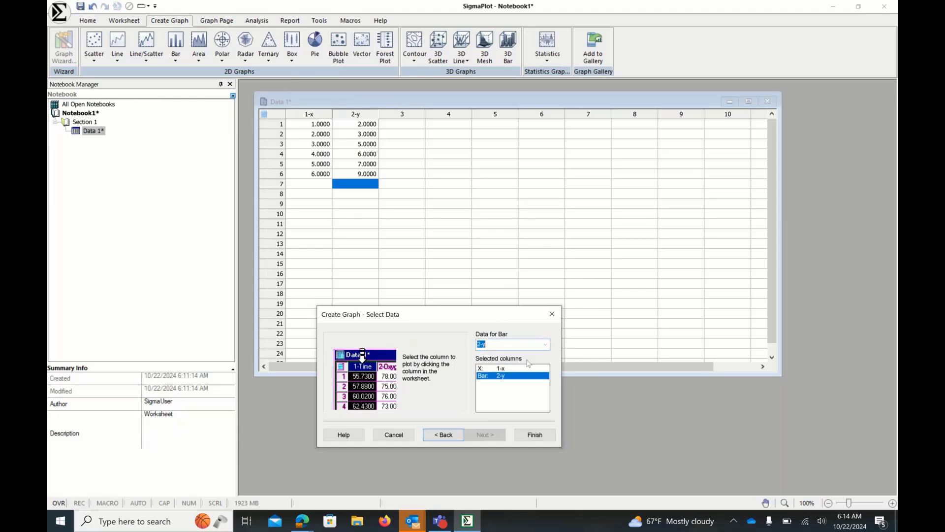
left_click(520, 386)
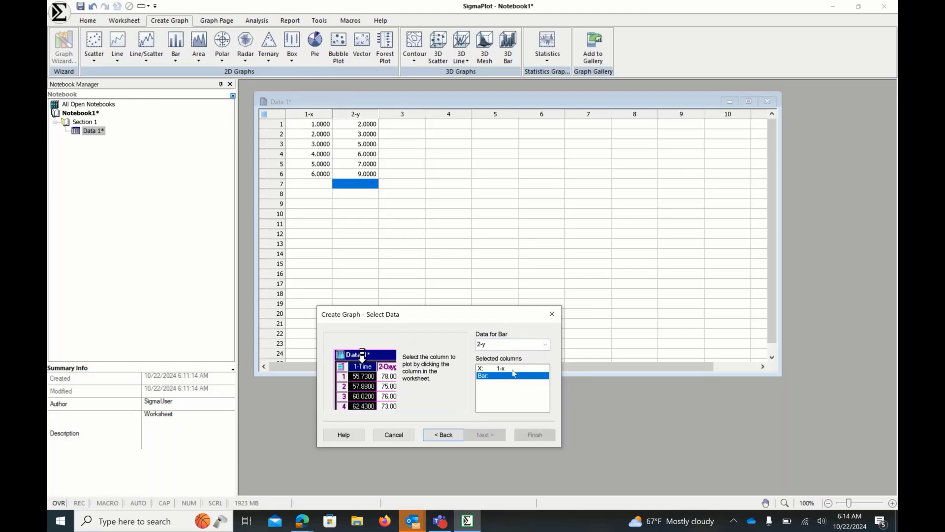
left_click(513, 369)
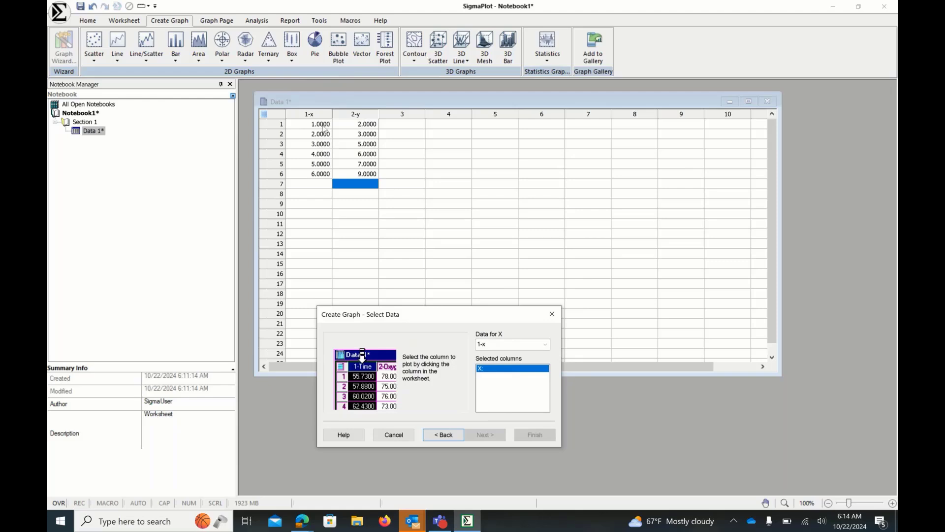
- Pick the x and y worksheet columns as X and bar data, then clear the selections again
left_click(310, 108)
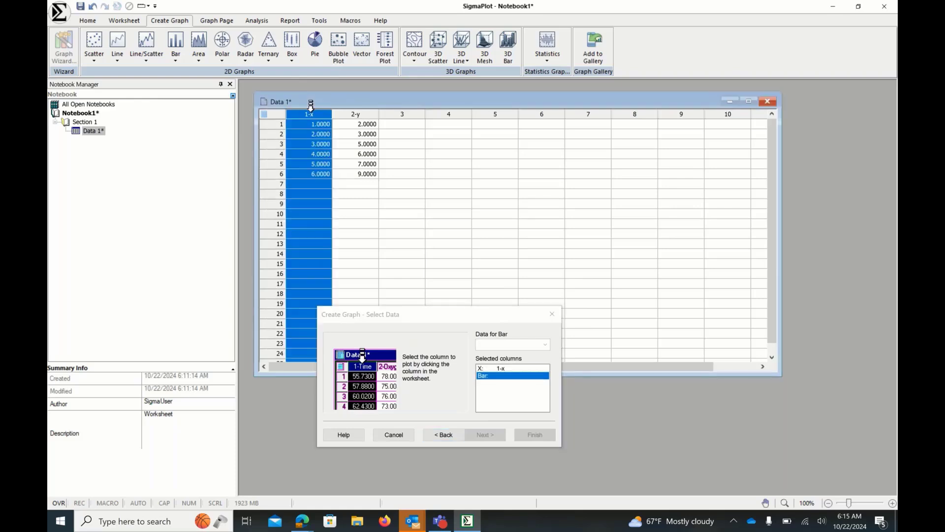
left_click(352, 109)
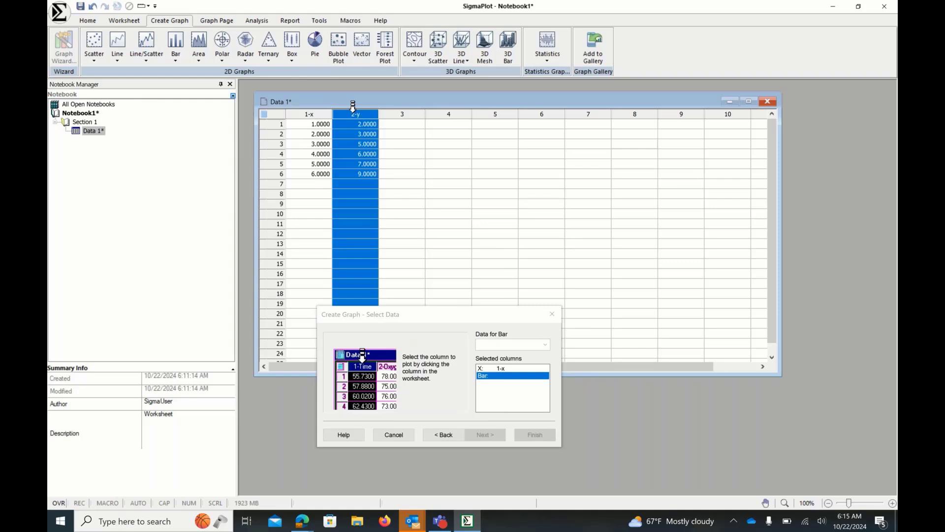
left_click(504, 378)
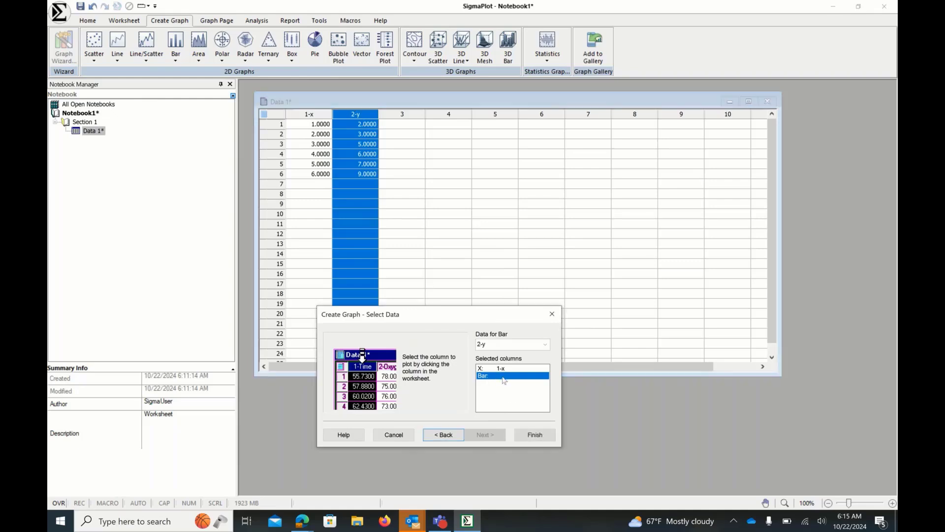
left_click(504, 369)
left_click(504, 371)
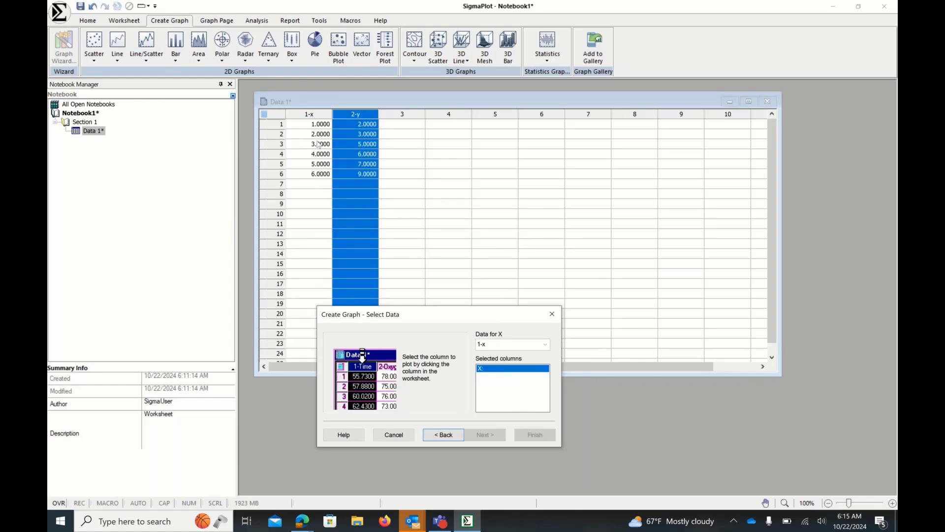
- Pick the x column for X and the y column for the bars, and finish the bar graph
left_click(306, 111)
left_click(355, 114)
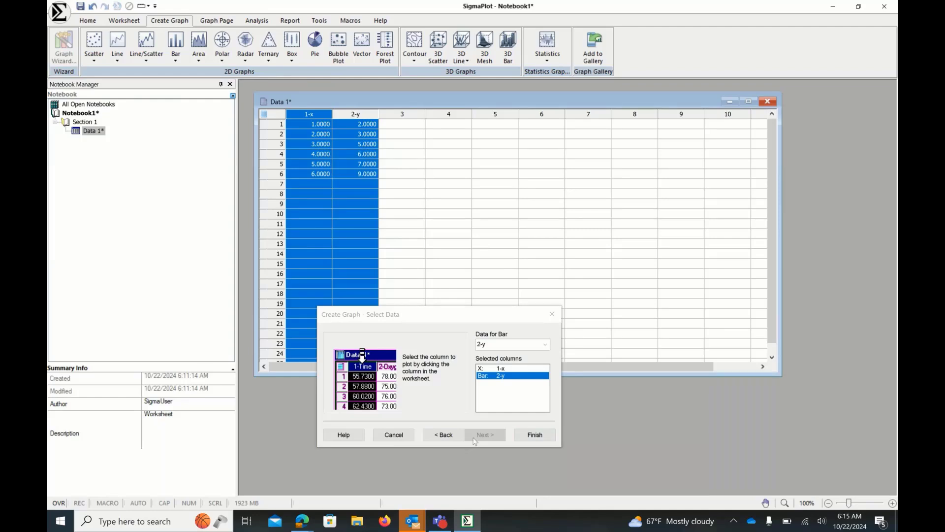
left_click(538, 439)
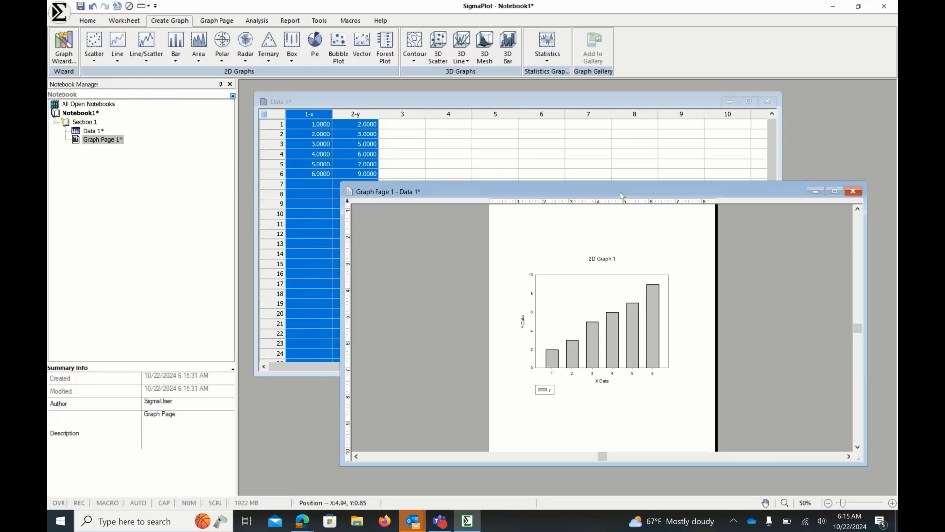
- Move the graph page window up and open the graph title and Y axis title for editing
left_click_drag(620, 191, 606, 113)
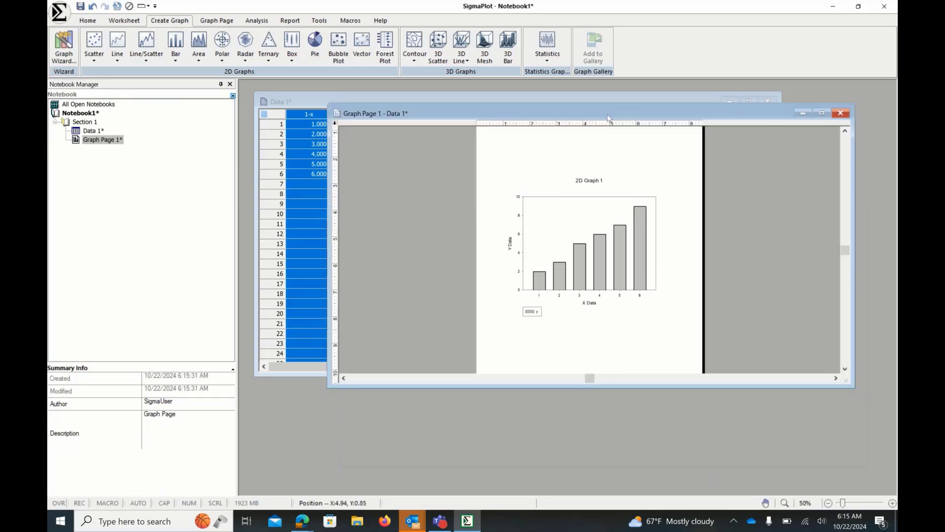
double_click(597, 182)
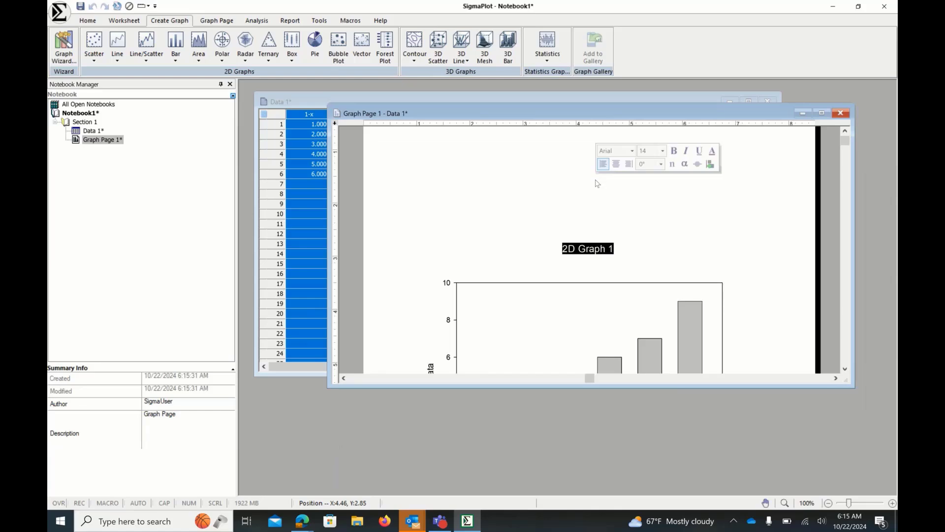
left_click(681, 226)
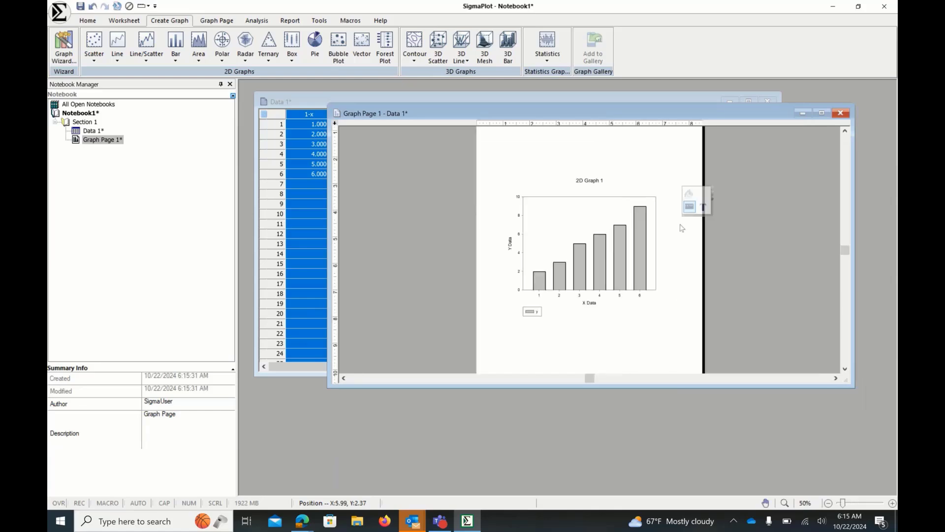
double_click(512, 250)
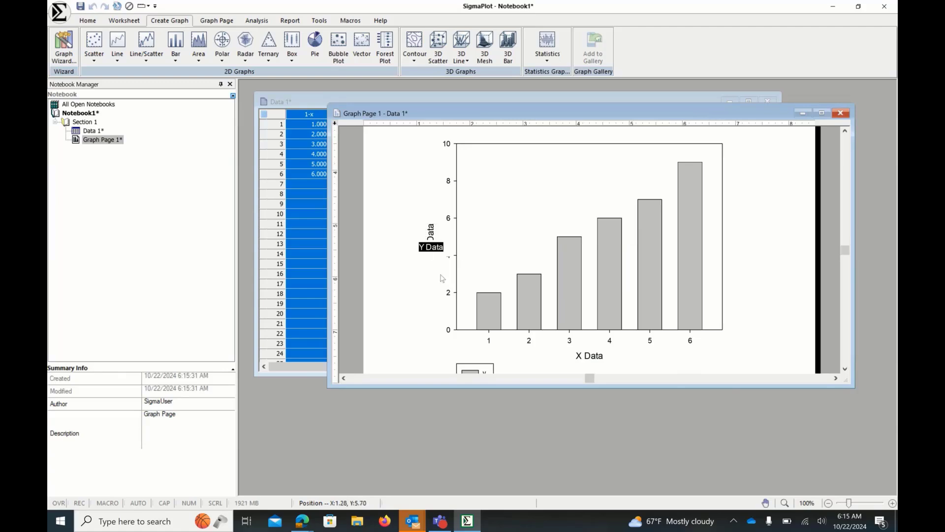
left_click(394, 284)
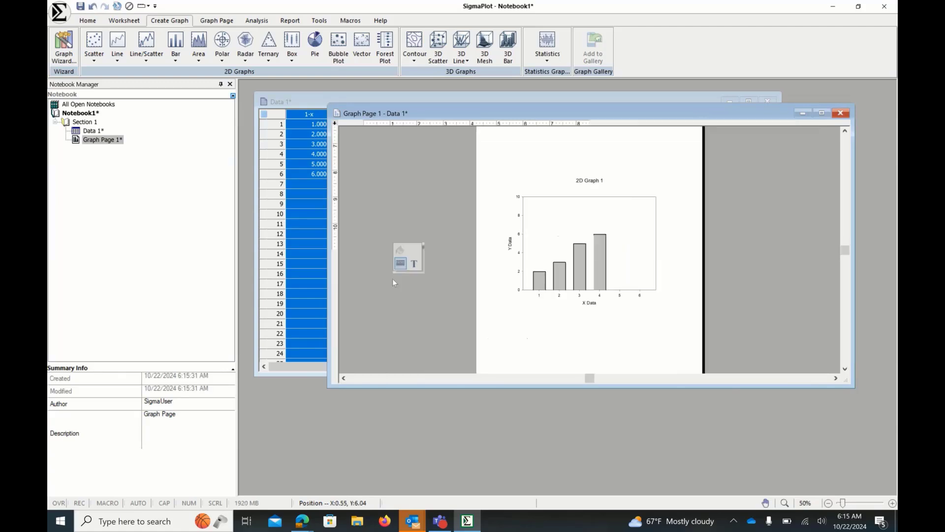
- Open the bar graph's properties and fill the bars with the Heavenly color scheme
left_click(591, 305)
double_click(590, 304)
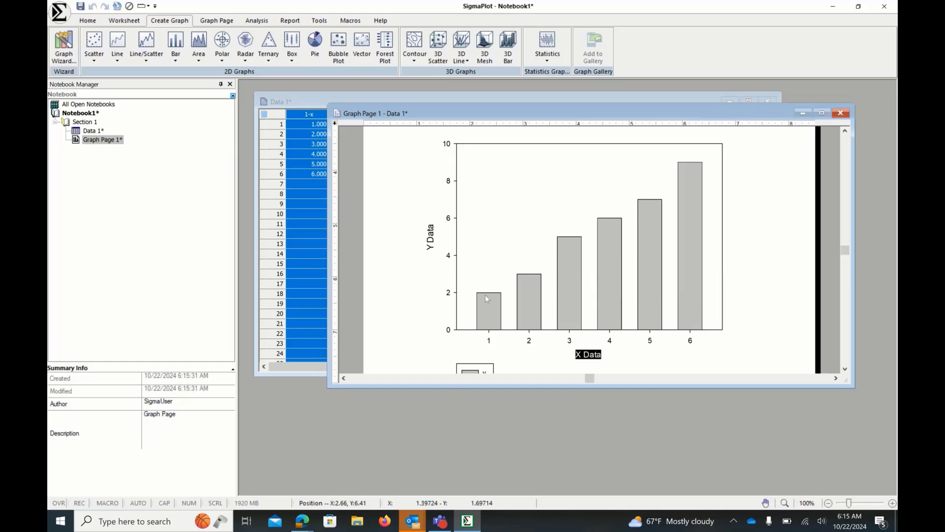
left_click(424, 306)
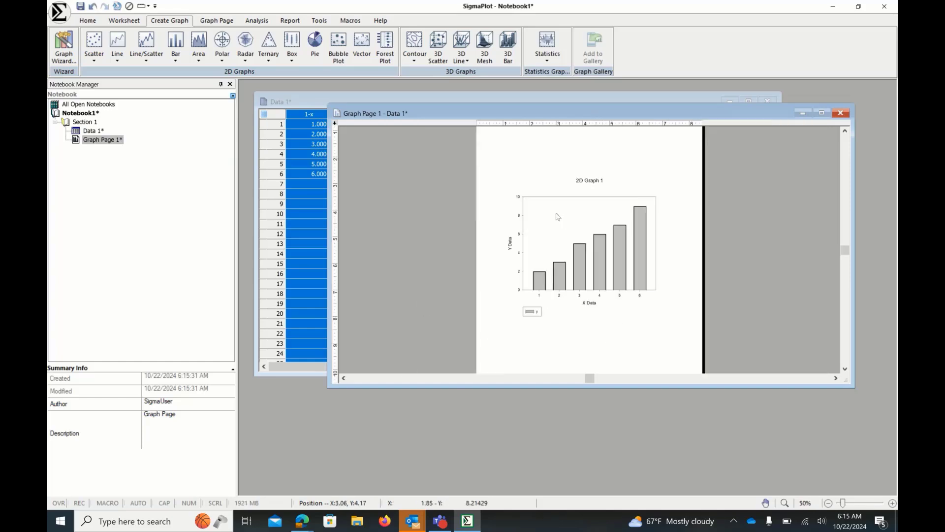
mouse_move(558, 217)
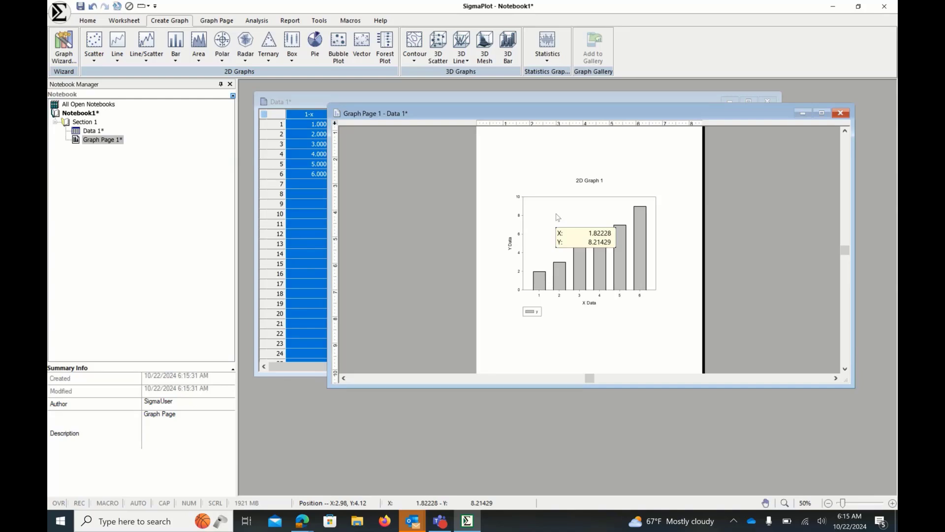
double_click(557, 217)
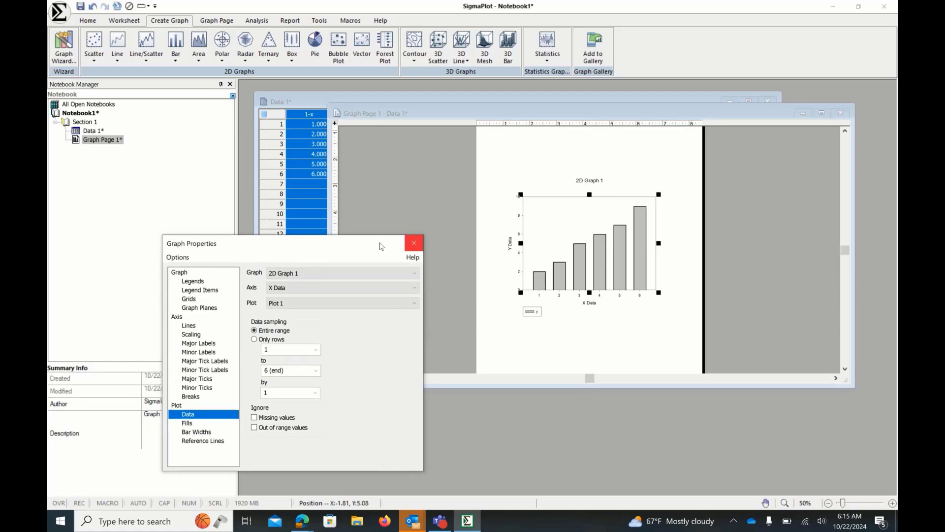
left_click_drag(347, 253, 424, 170)
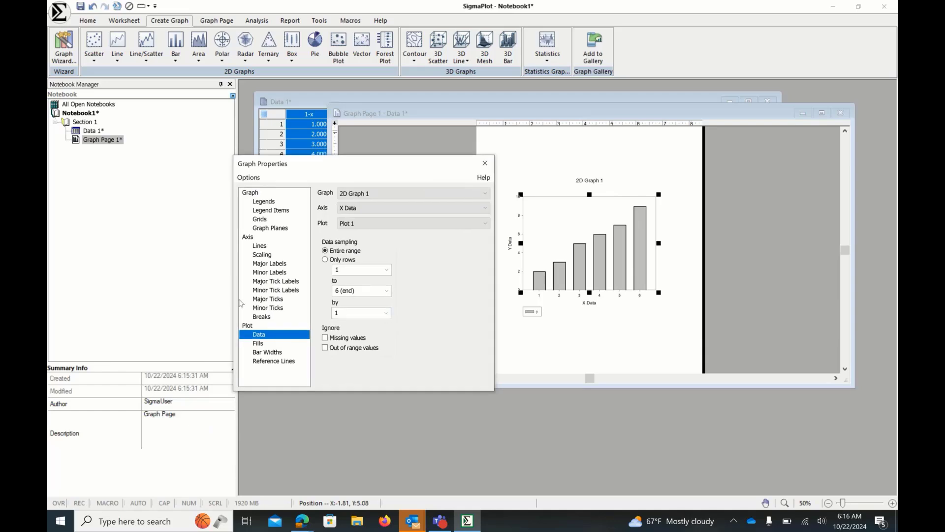
left_click(257, 344)
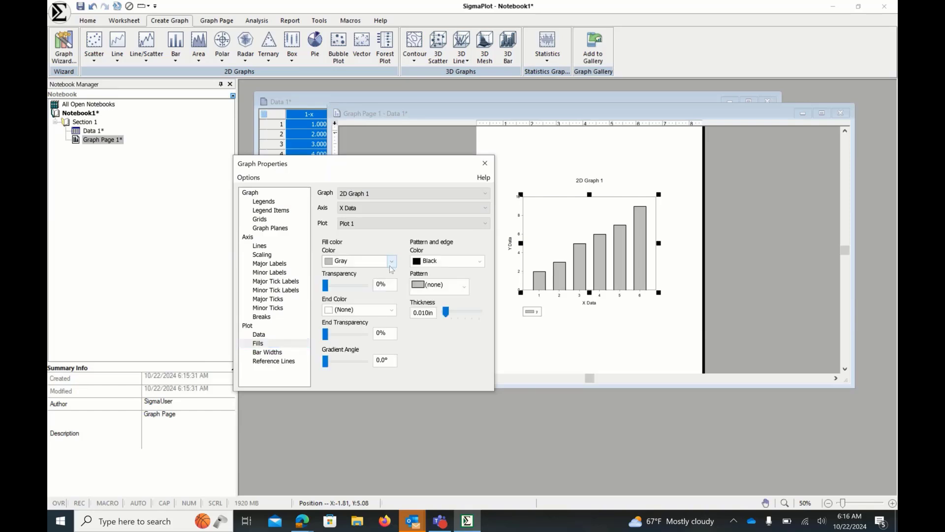
left_click(391, 261)
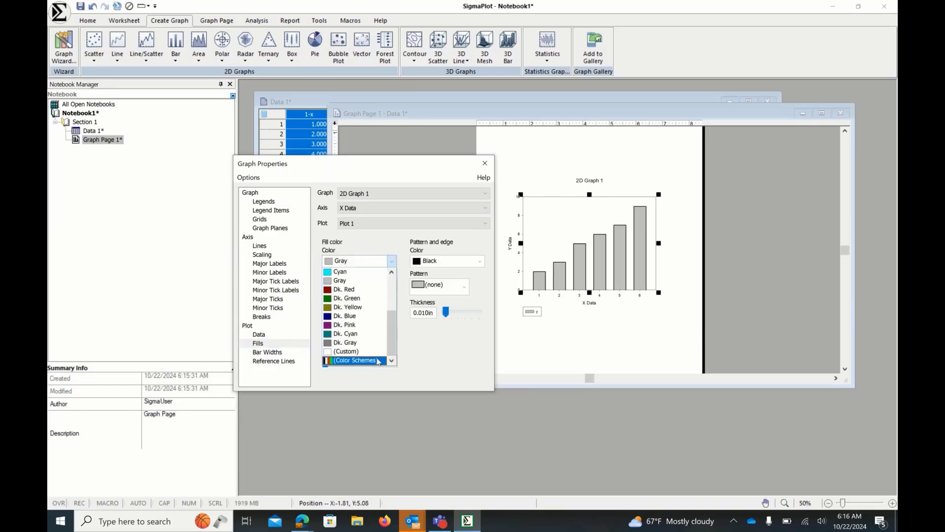
left_click(378, 361)
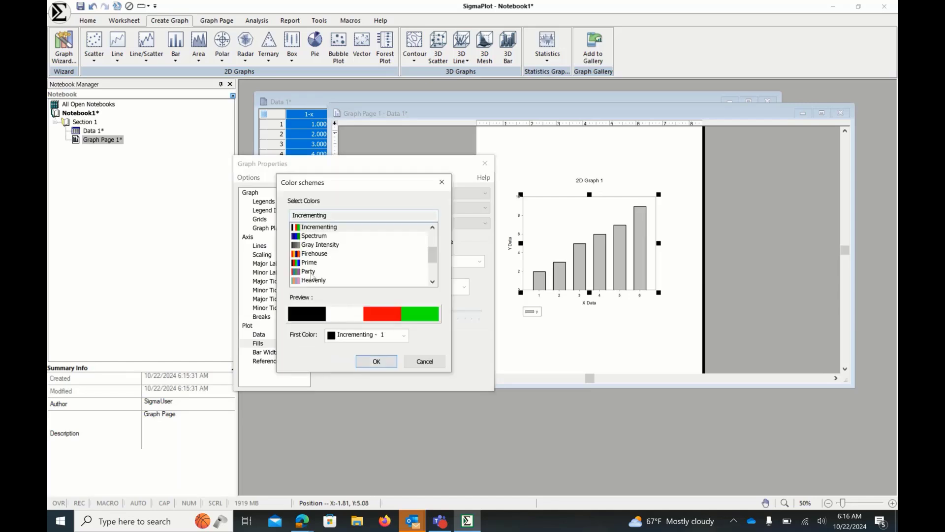
left_click(313, 280)
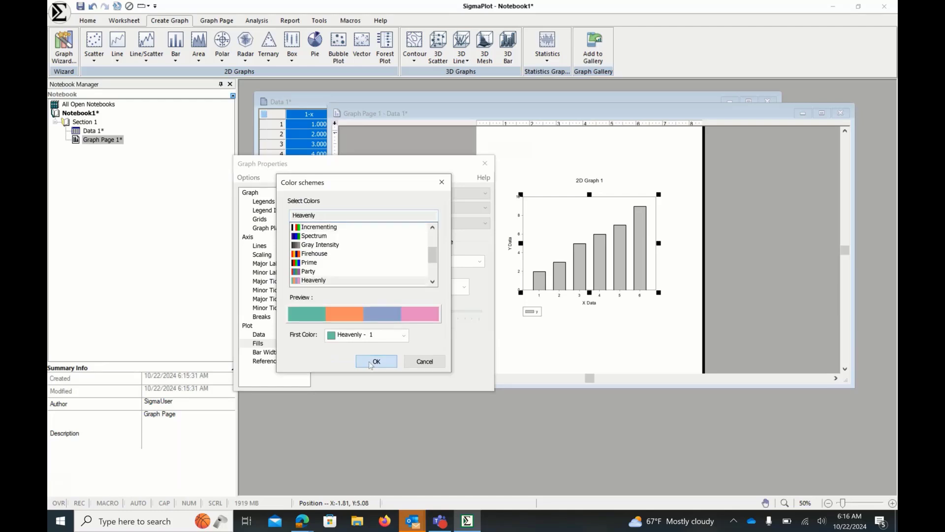
left_click(371, 363)
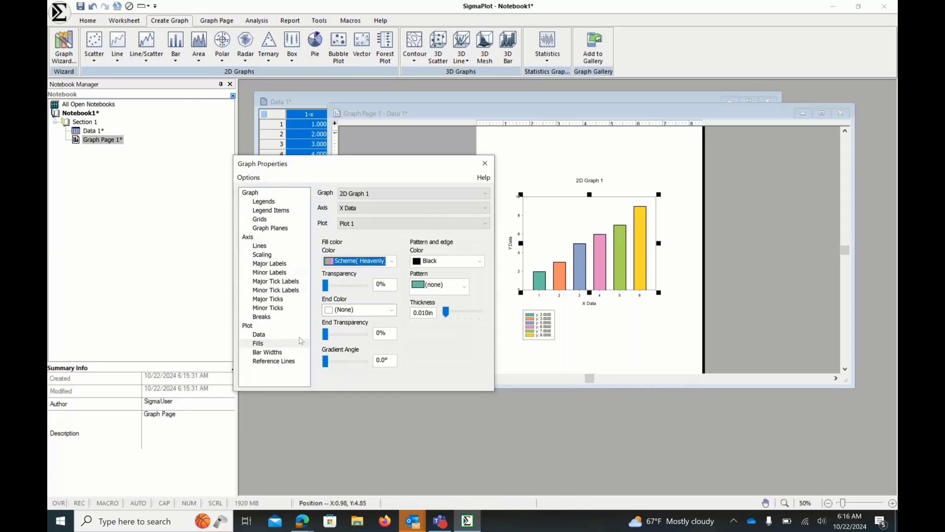
- Set the bar thickness of the plot to 60%
left_click(275, 352)
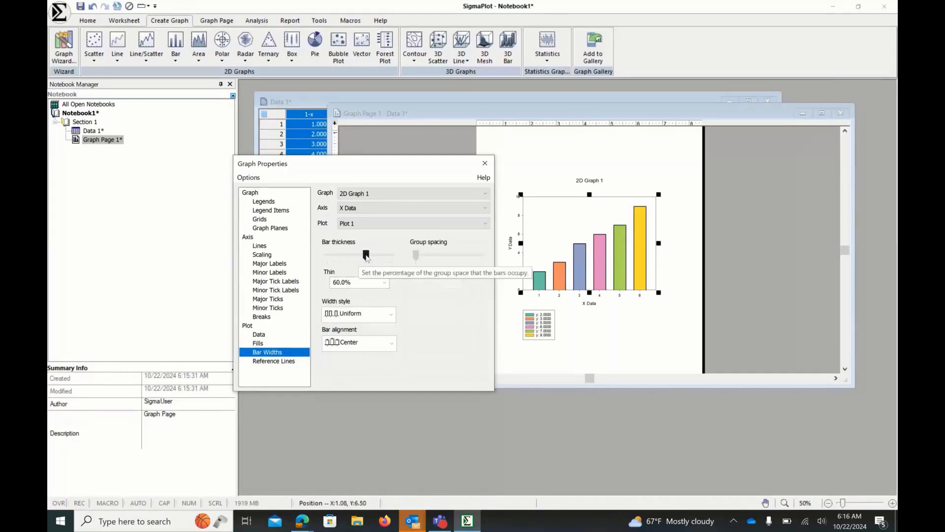
left_click_drag(366, 255, 597, 278)
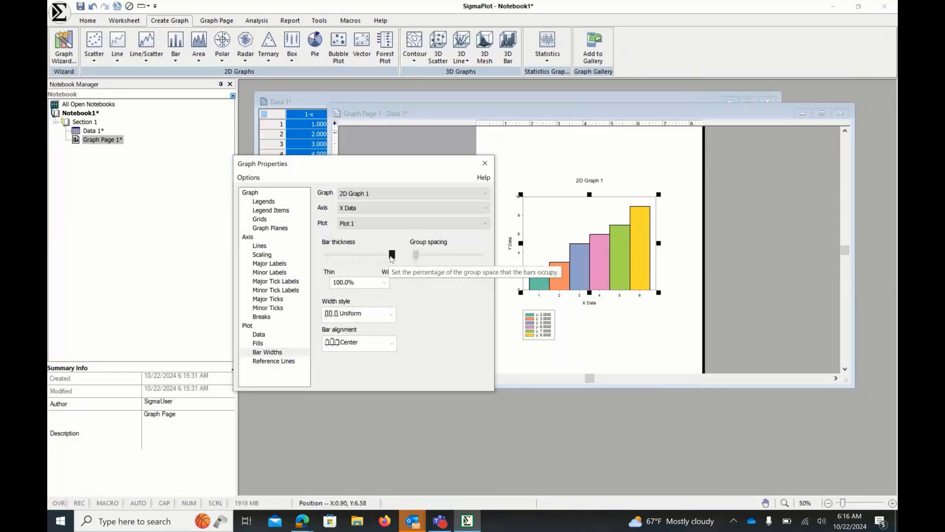
left_click_drag(392, 255, 375, 257)
left_click(354, 278)
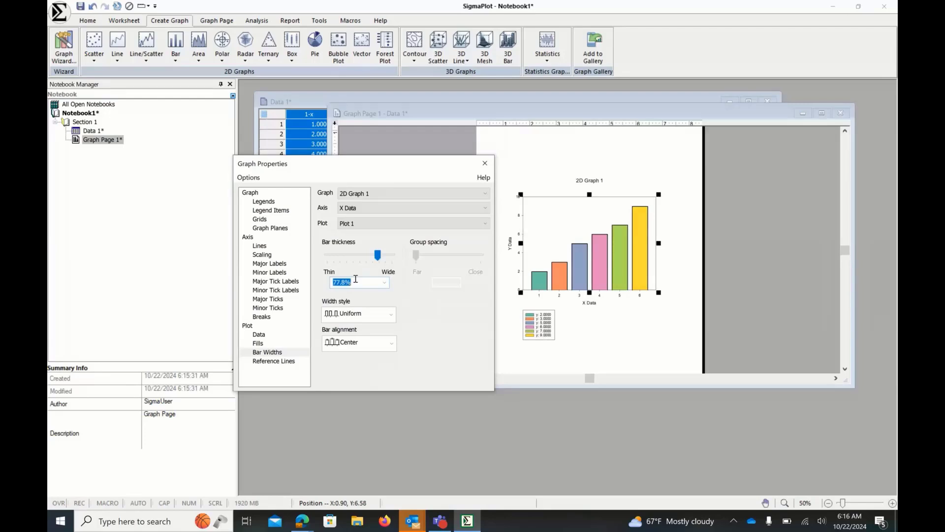
type("5")
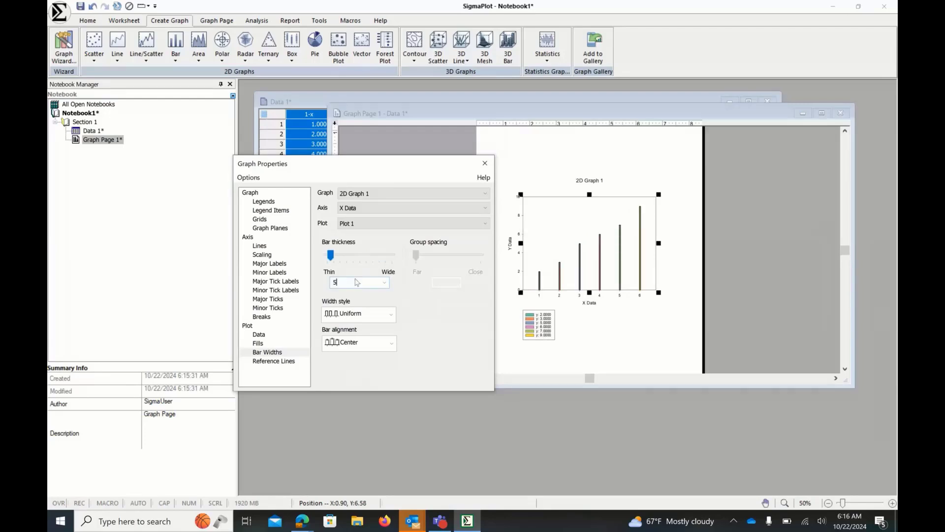
type("0")
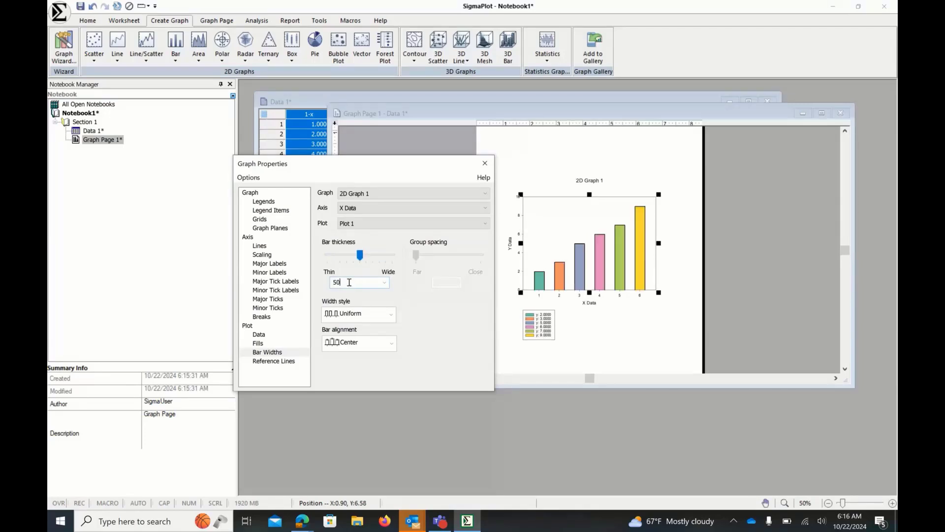
key("BackSpace")
key("BackSpace")
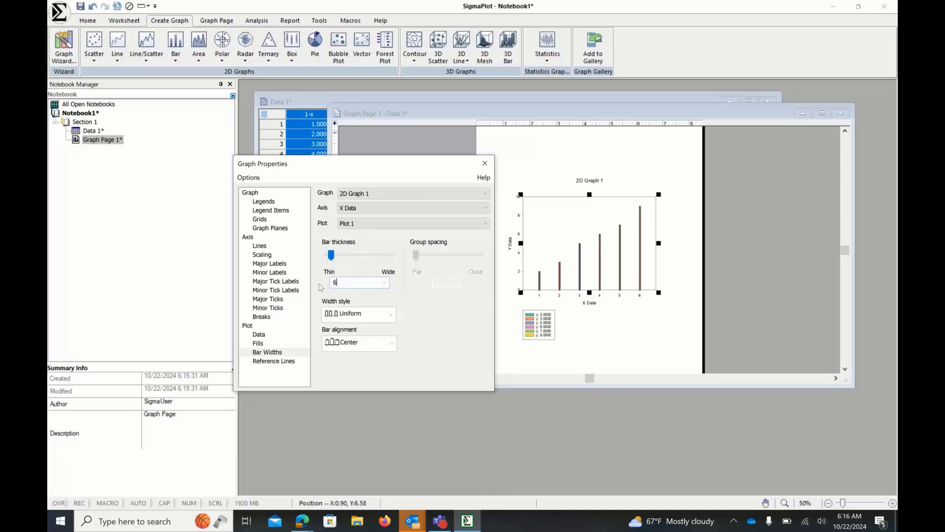
type("60")
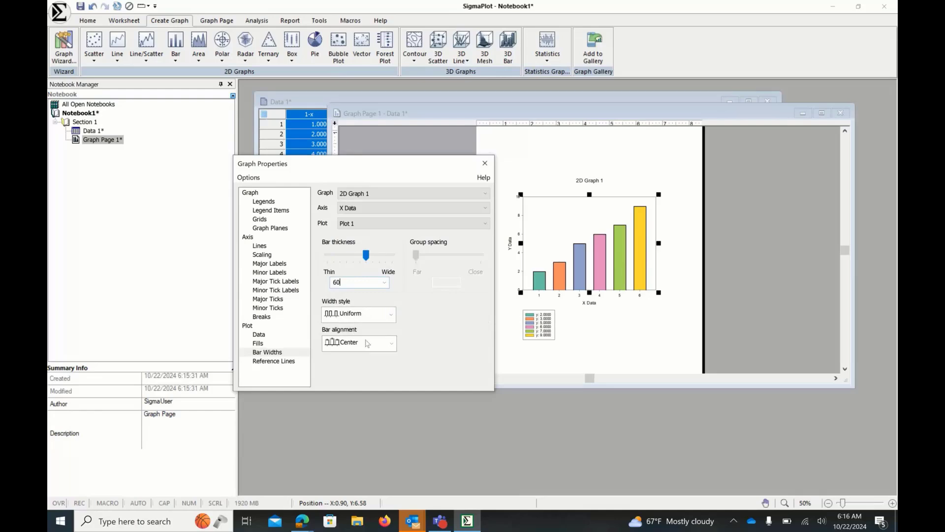
- Try adding an upper specification reference line calculated from the standard error, then remove it and close the dialog
left_click(268, 361)
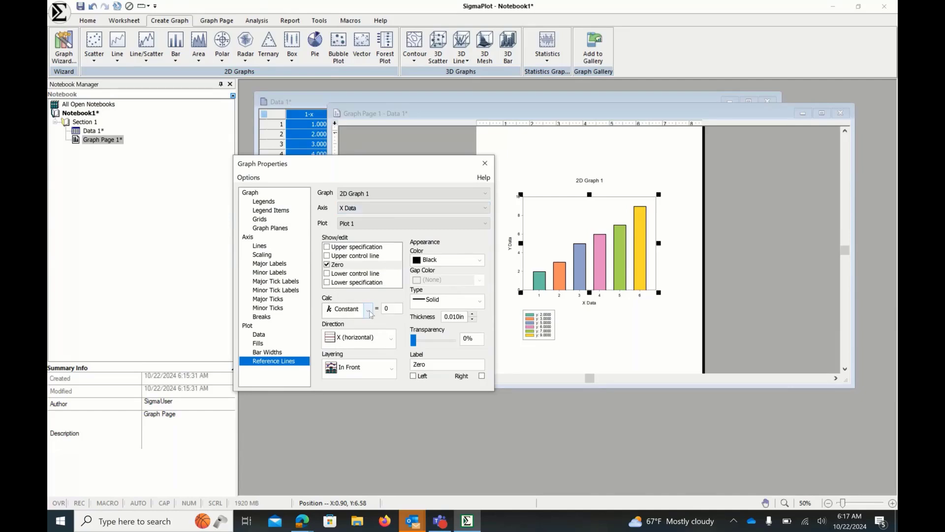
left_click(327, 247)
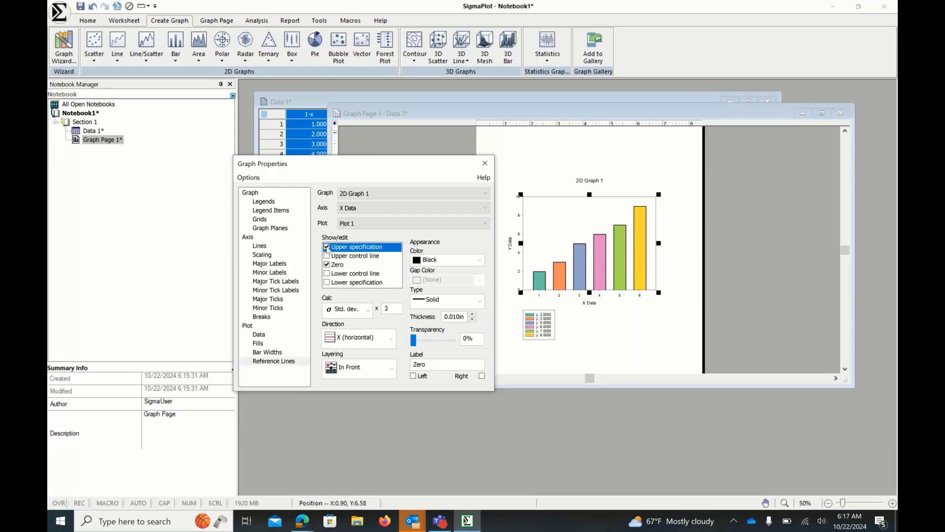
left_click(484, 209)
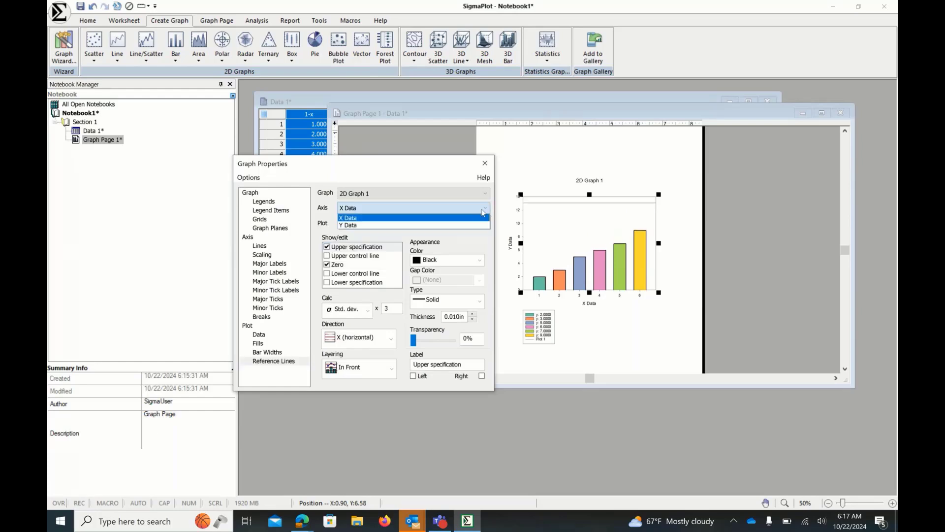
left_click(484, 212)
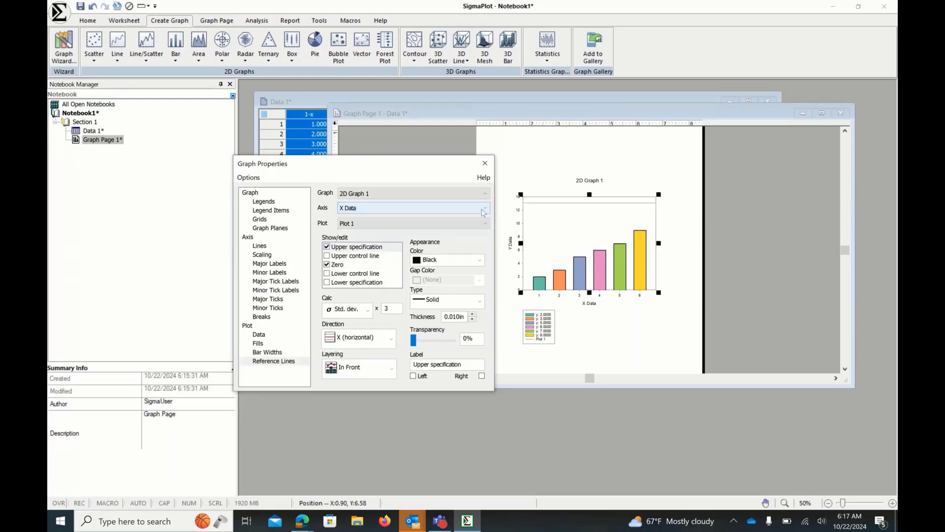
left_click(366, 309)
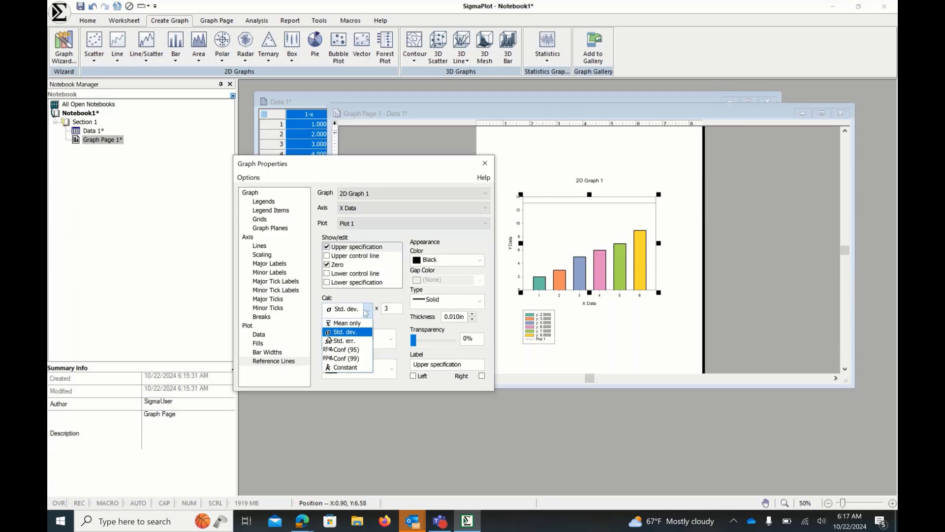
left_click(357, 342)
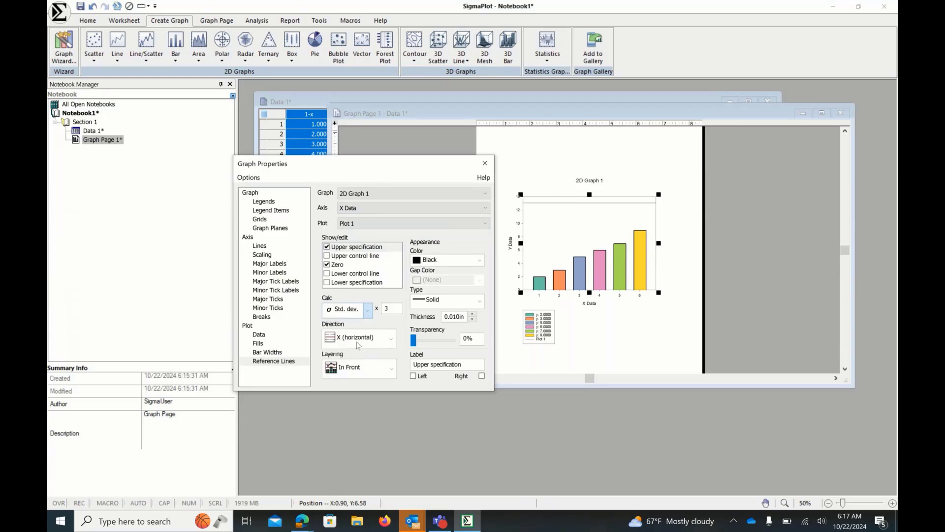
left_click(367, 314)
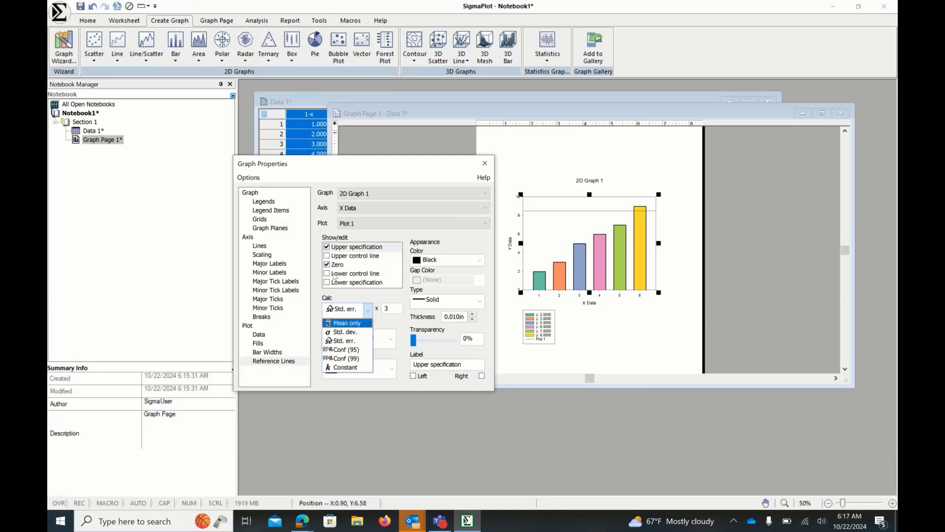
left_click(327, 249)
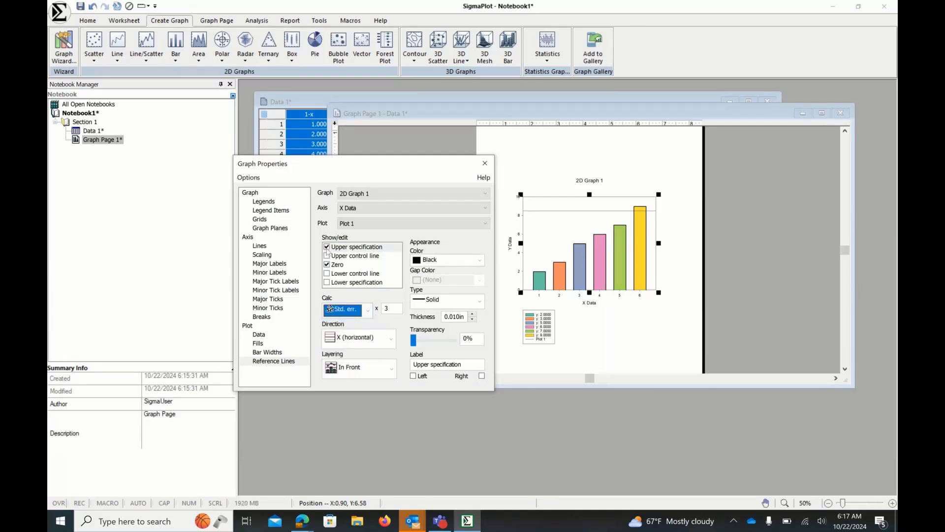
left_click(327, 247)
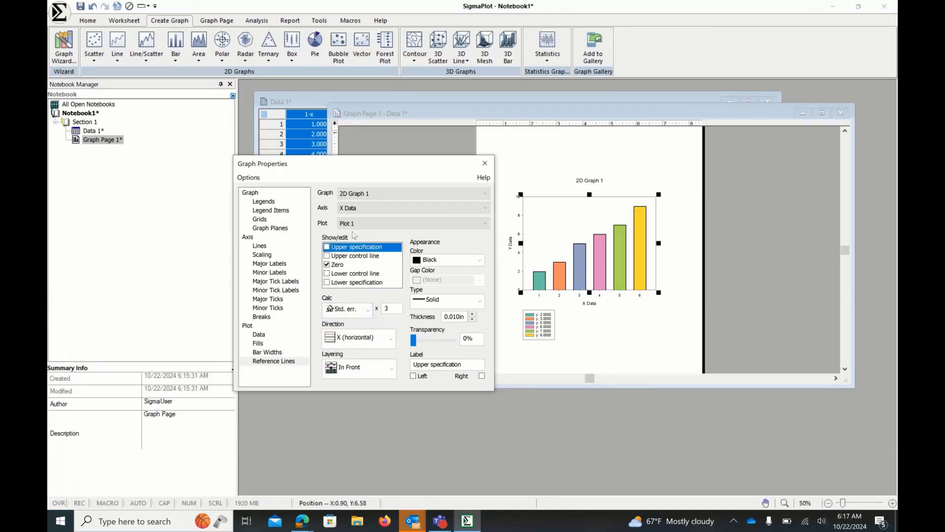
left_click(485, 163)
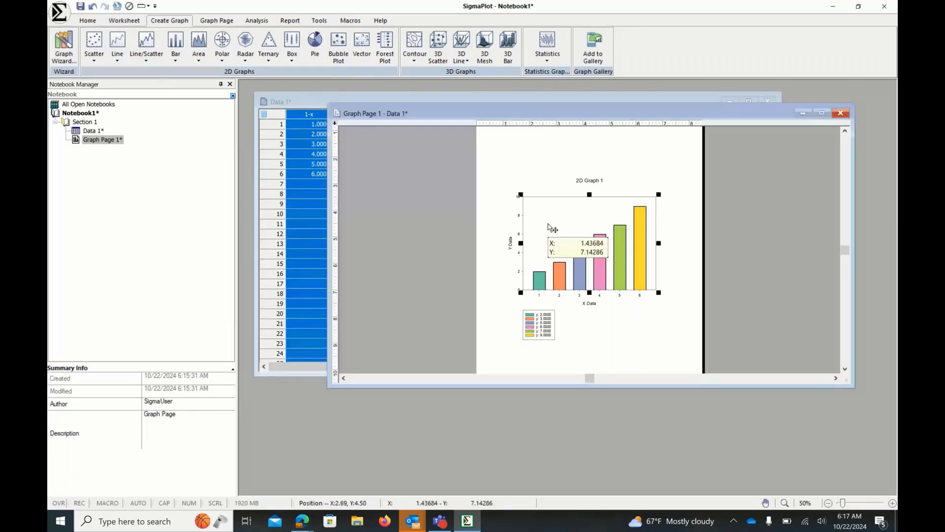
- Reposition the graph page window beneath the worksheet's x and y columns, briefly reopening and closing the graph properties
left_click_drag(472, 113, 479, 140)
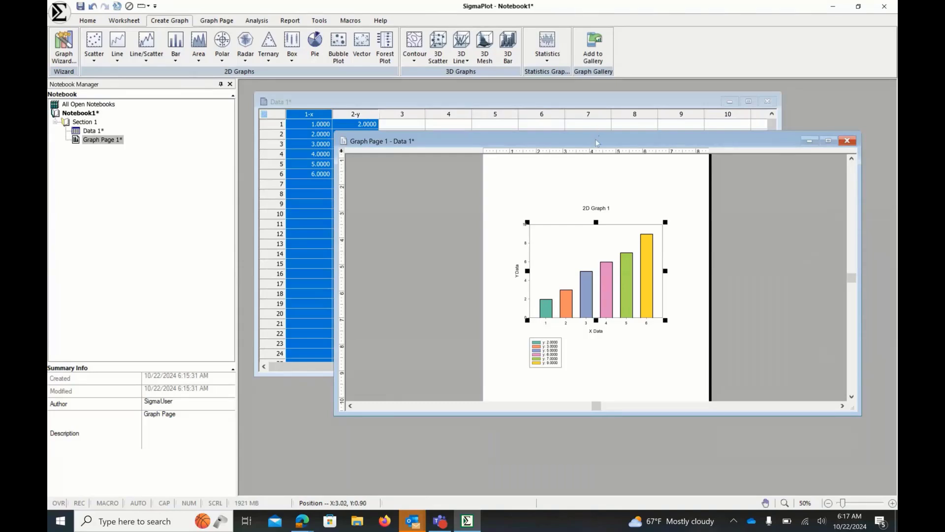
left_click_drag(595, 142, 568, 178)
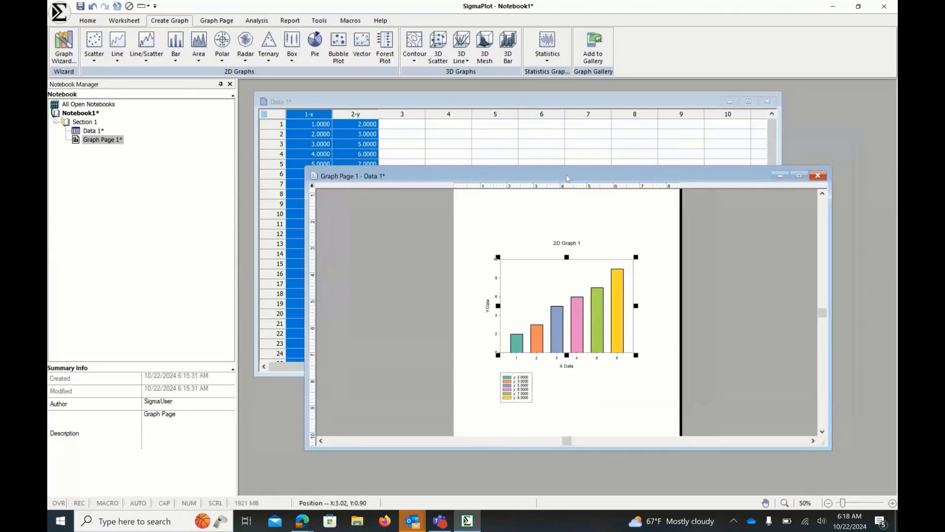
left_click_drag(568, 178, 608, 167)
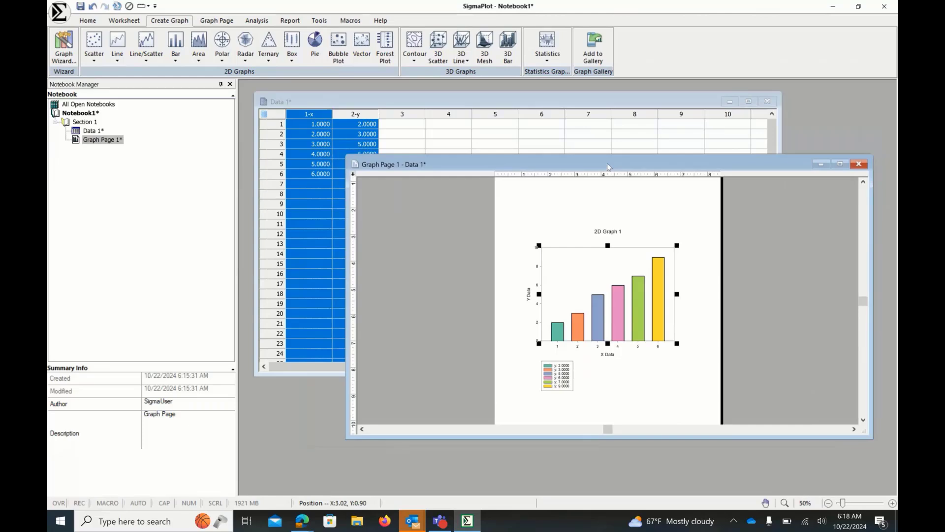
left_click_drag(608, 166, 579, 166)
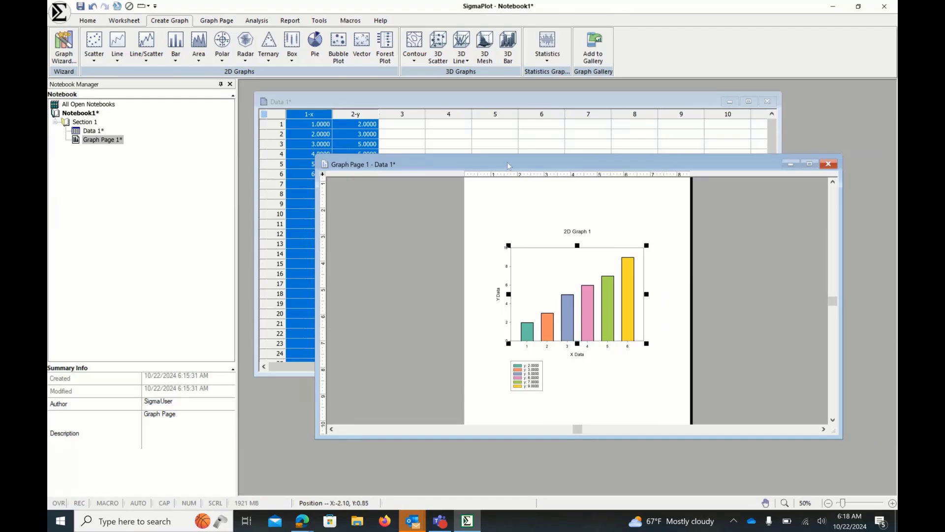
left_click_drag(508, 166, 587, 160)
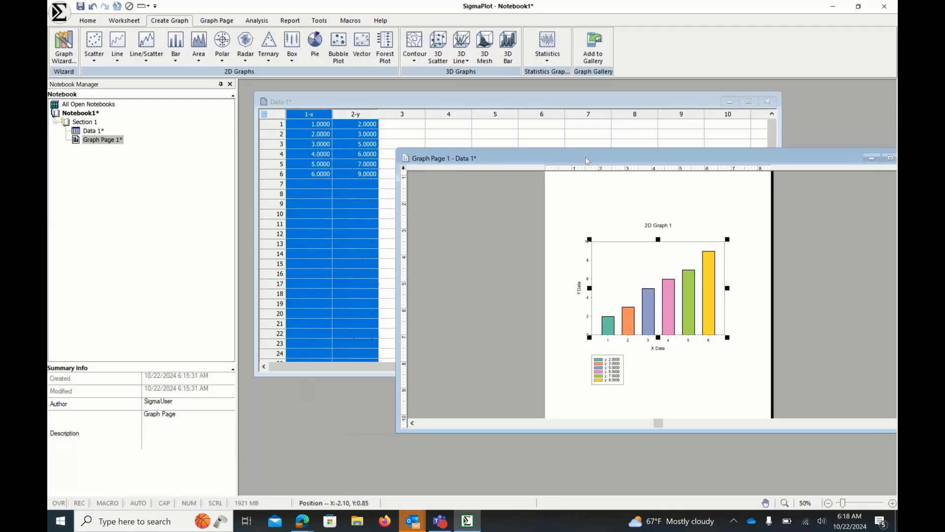
left_click_drag(587, 161, 478, 212)
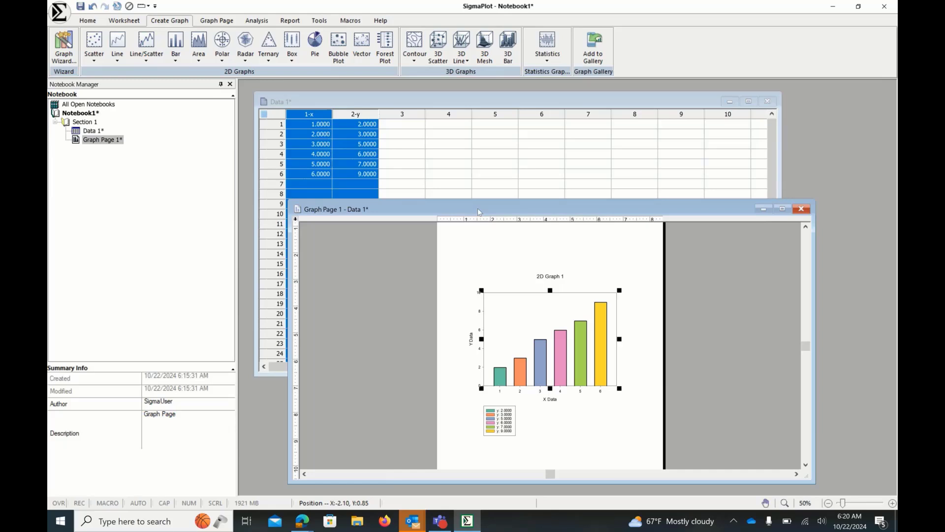
double_click(504, 303)
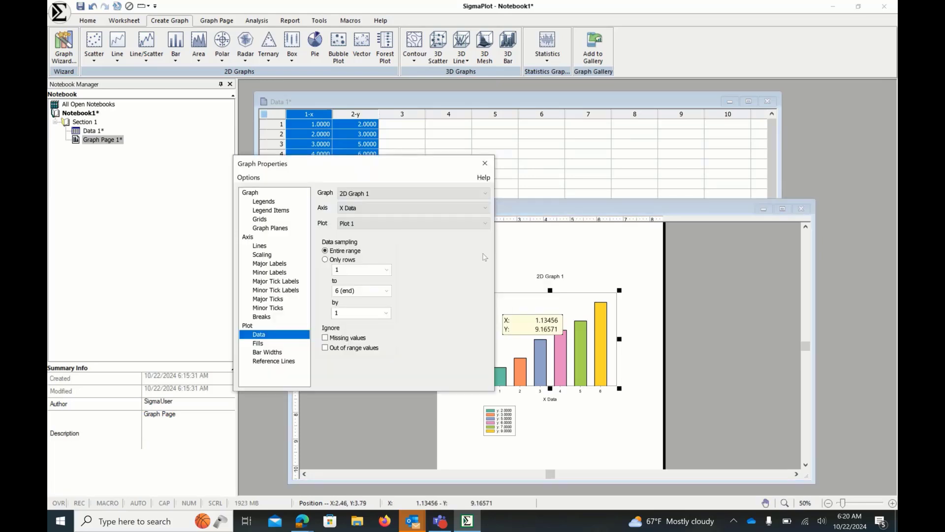
left_click(486, 168)
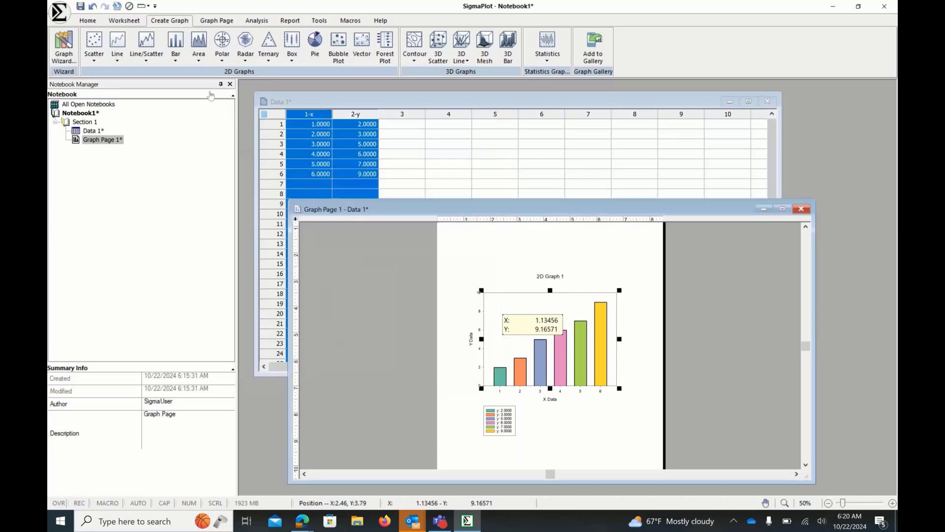
- Open and close the graph properties, then move the graph page window higher over the worksheet
left_click(81, 22)
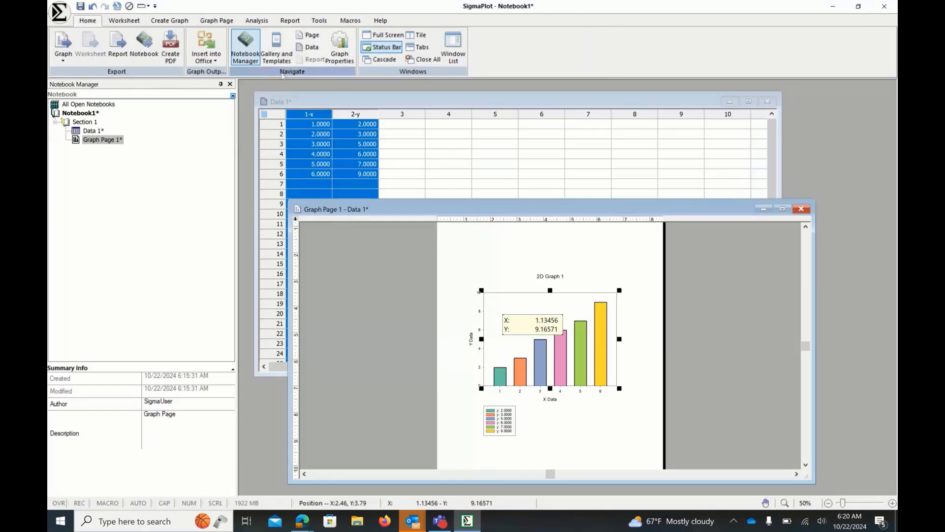
left_click(339, 58)
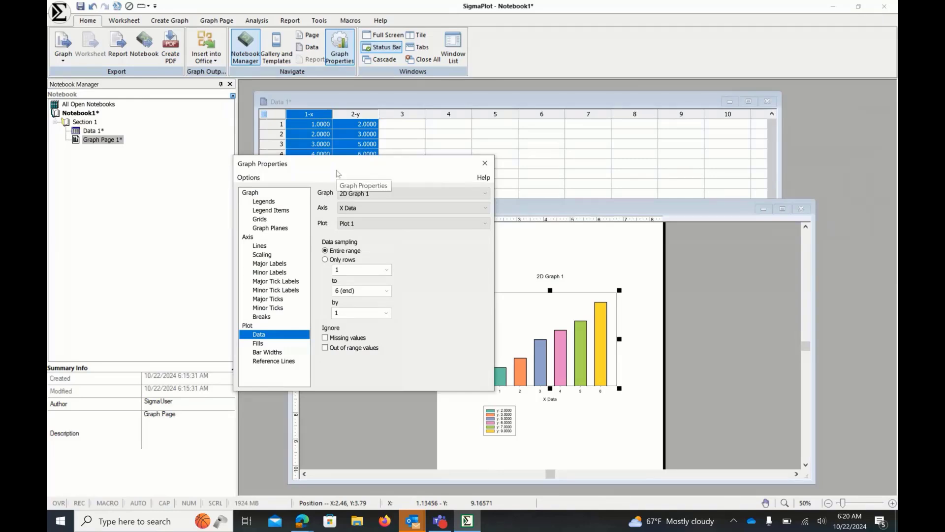
left_click(484, 162)
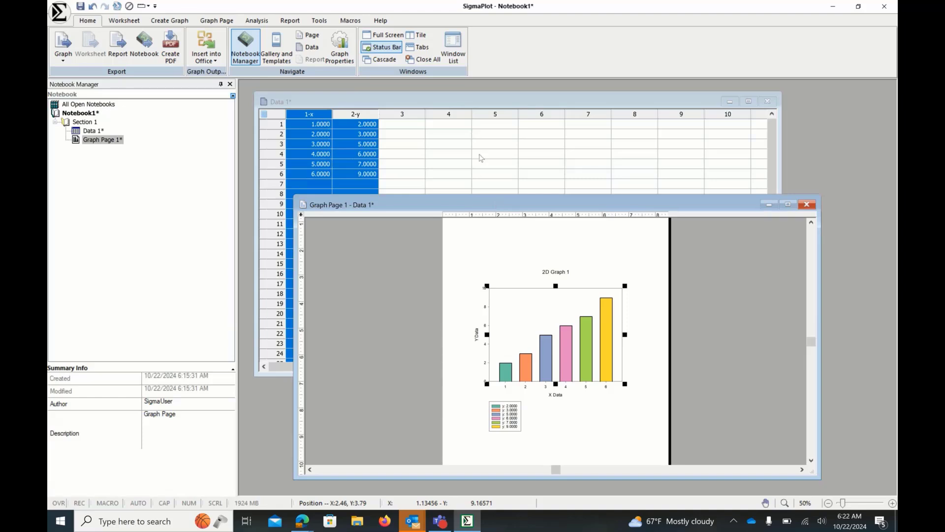
left_click_drag(497, 202, 505, 167)
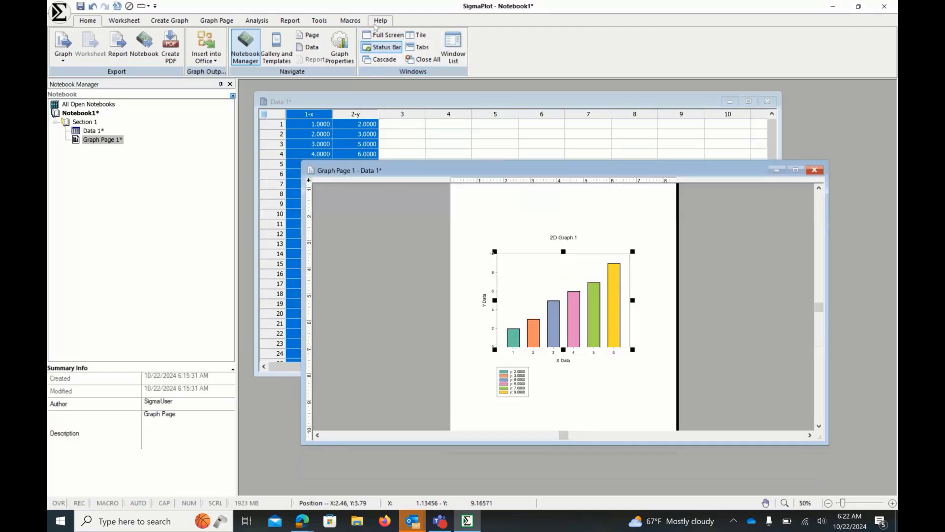
- Launch the statistics Advisor and choose to compare groups or treatments measured by numeric values
left_click(257, 21)
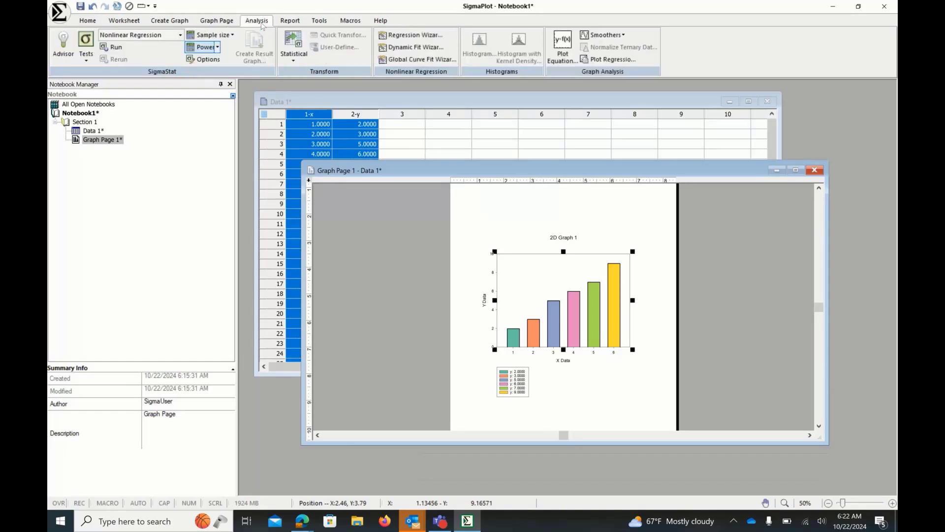
left_click(61, 49)
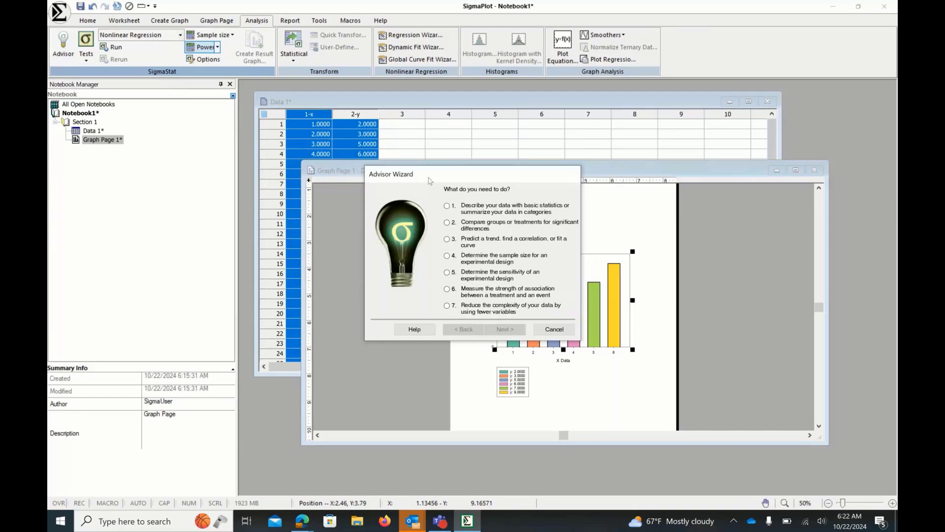
left_click_drag(428, 179, 426, 167)
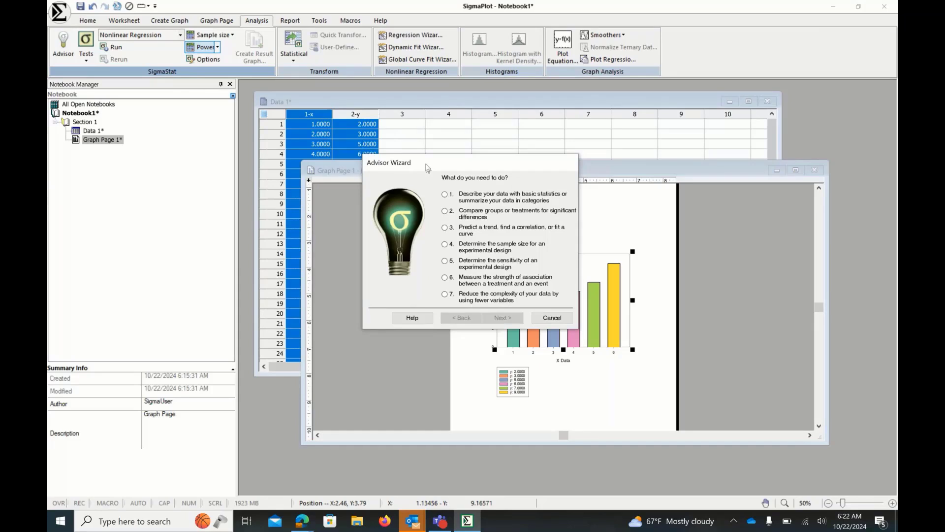
left_click_drag(427, 169, 422, 152)
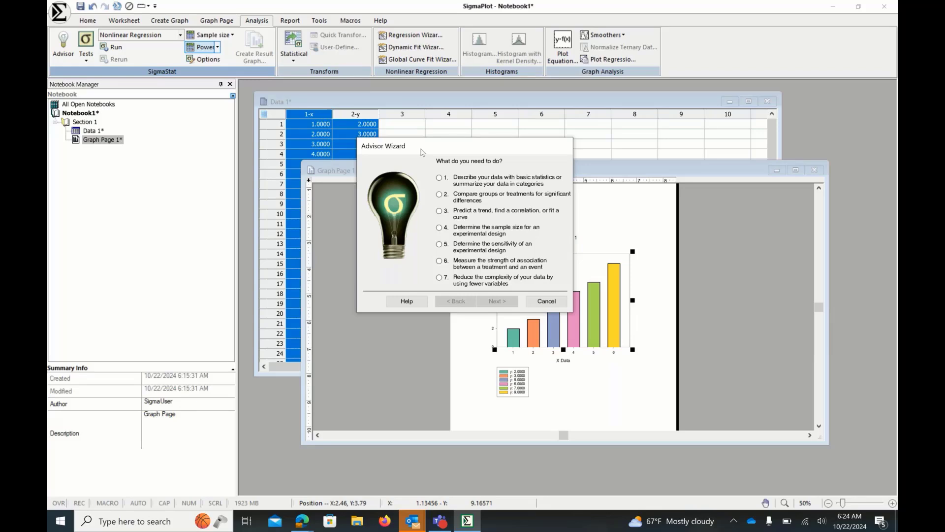
left_click(447, 194)
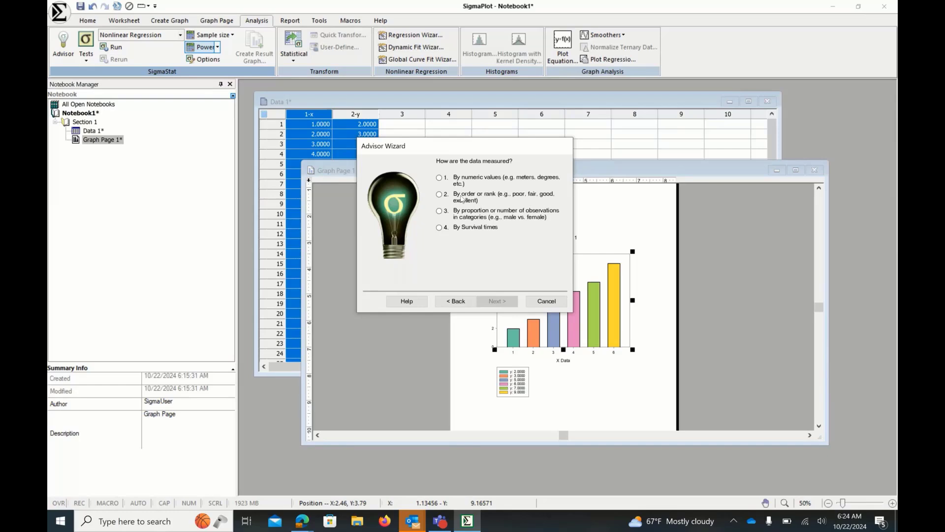
left_click(439, 178)
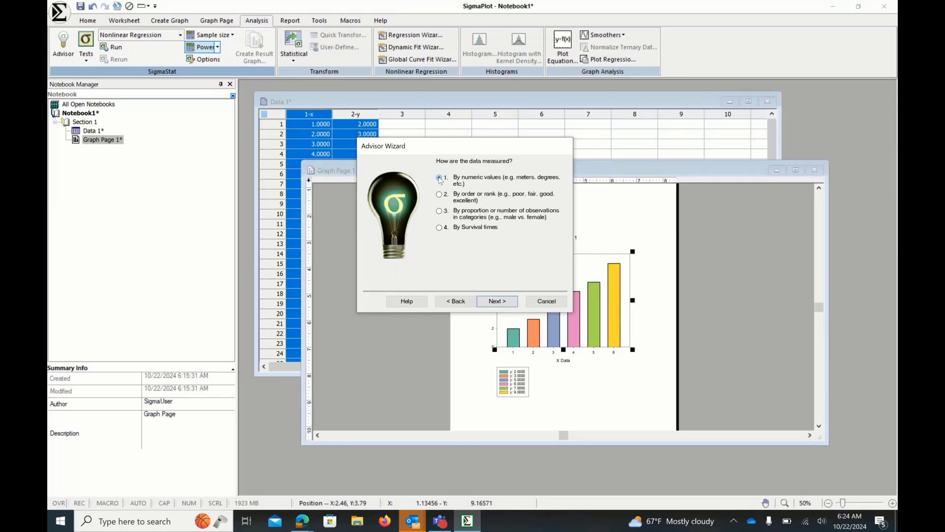
left_click(497, 302)
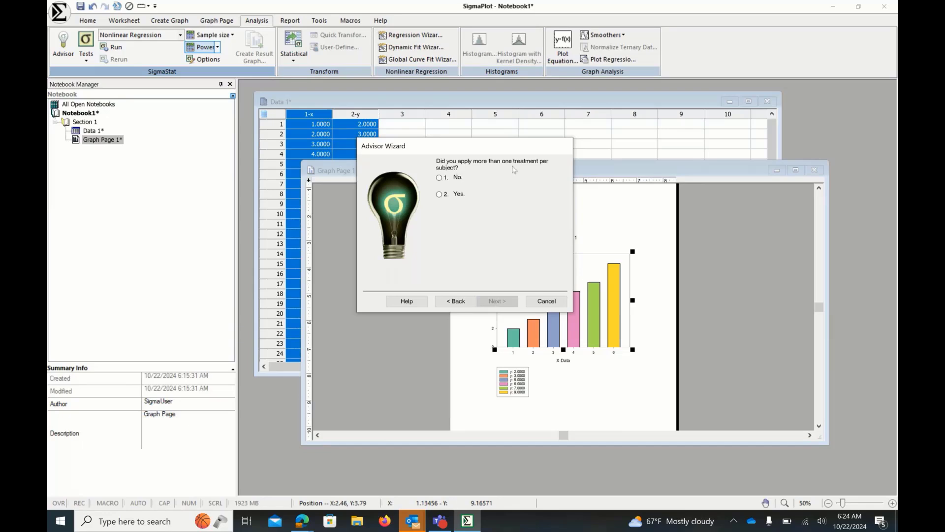
- Answer no to multiple treatments per subject and three or more groups, then close the test suggestion
left_click(439, 178)
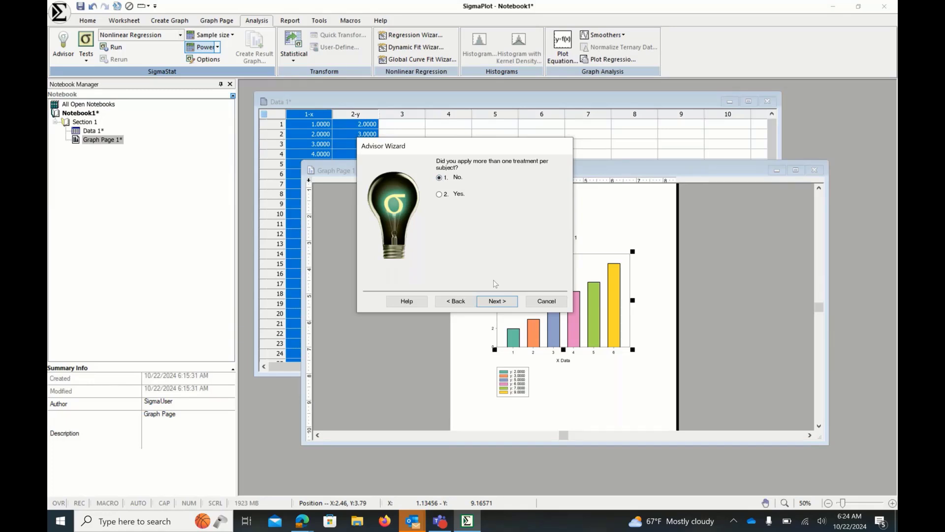
left_click(497, 300)
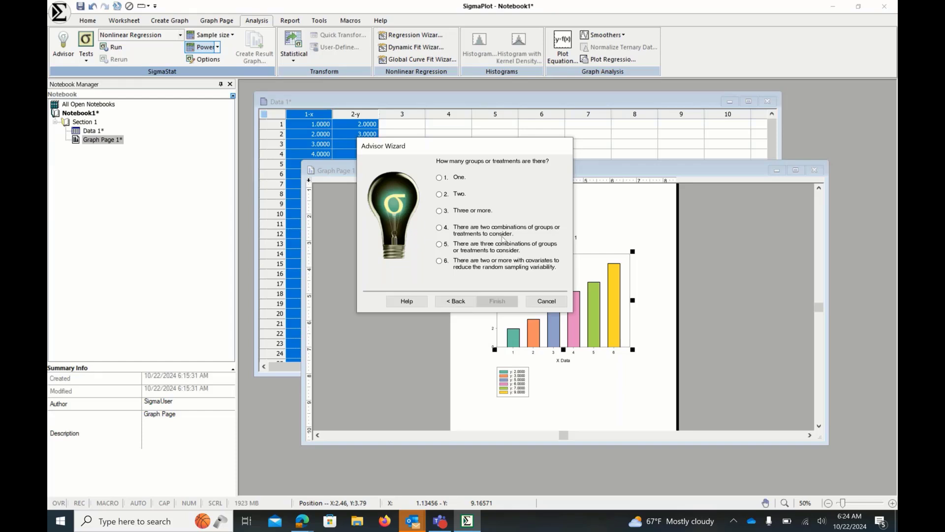
left_click(439, 211)
left_click(502, 301)
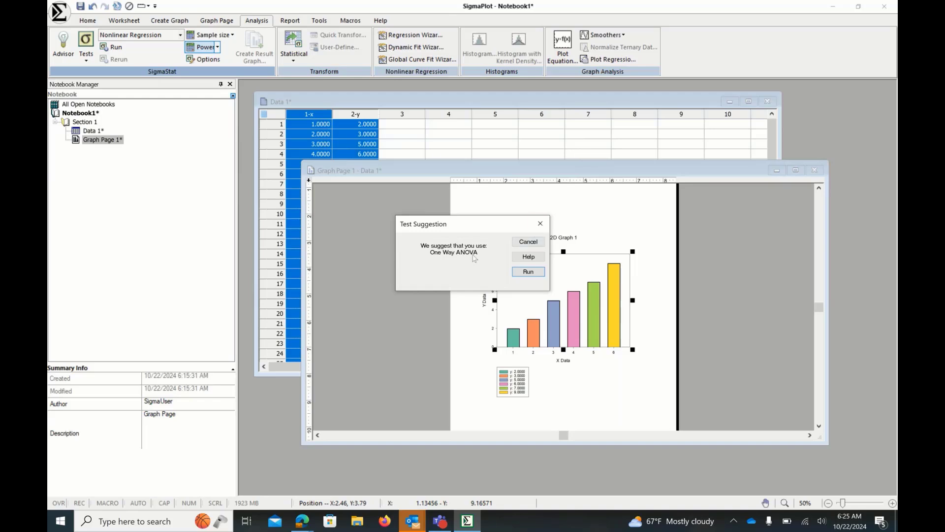
left_click(539, 228)
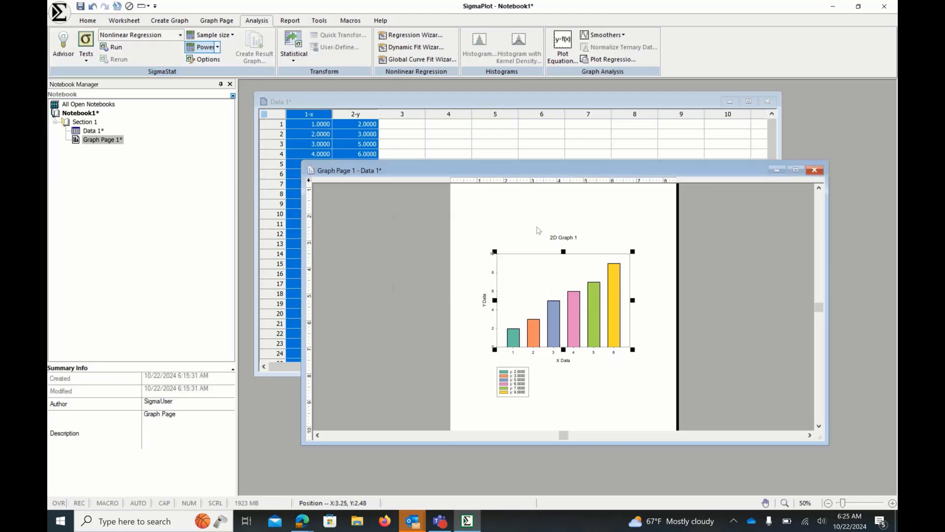
- Close the graph page window and open the One Way ANOVA Data worksheet from the Statistics sample files
left_click(815, 170)
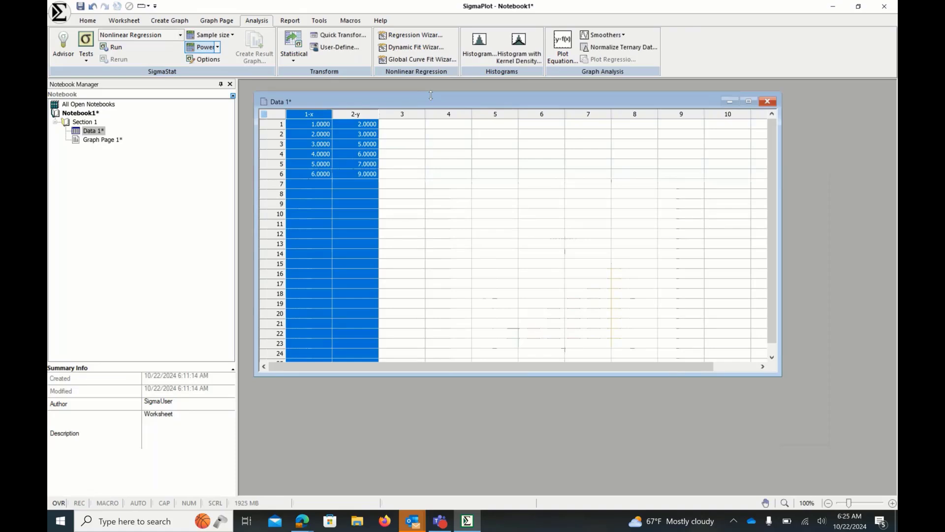
left_click(381, 22)
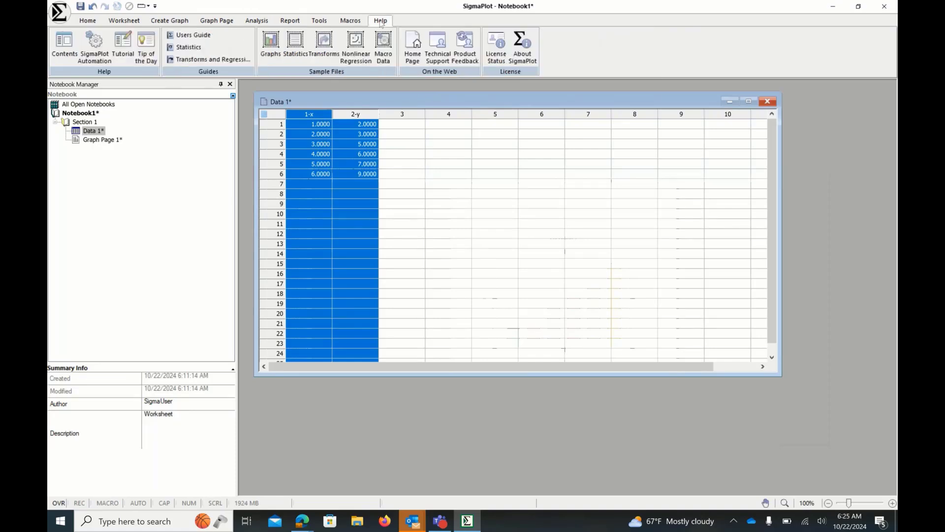
left_click(296, 57)
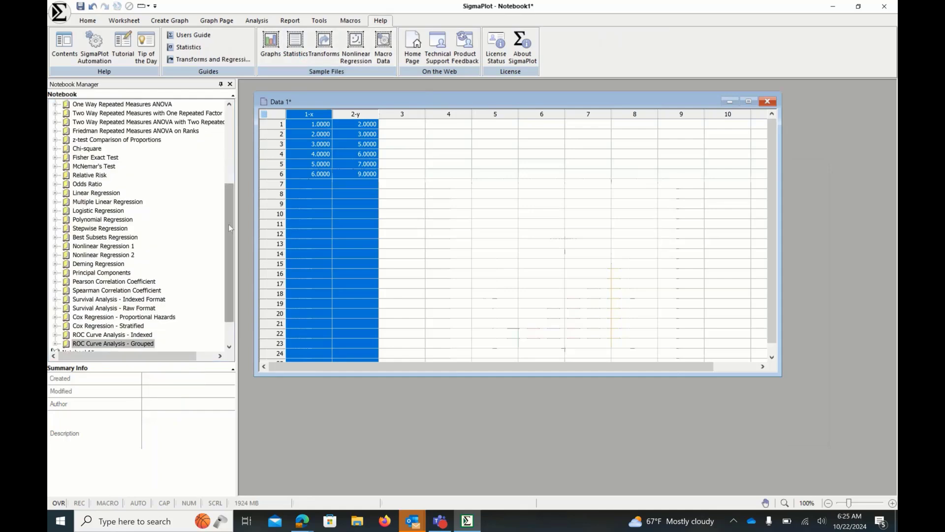
left_click_drag(229, 225, 226, 134)
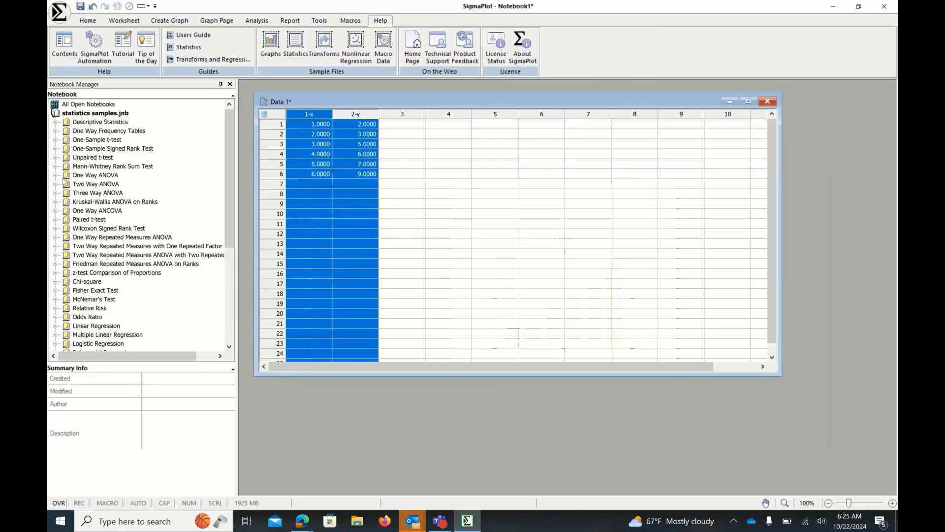
double_click(66, 175)
left_click(103, 185)
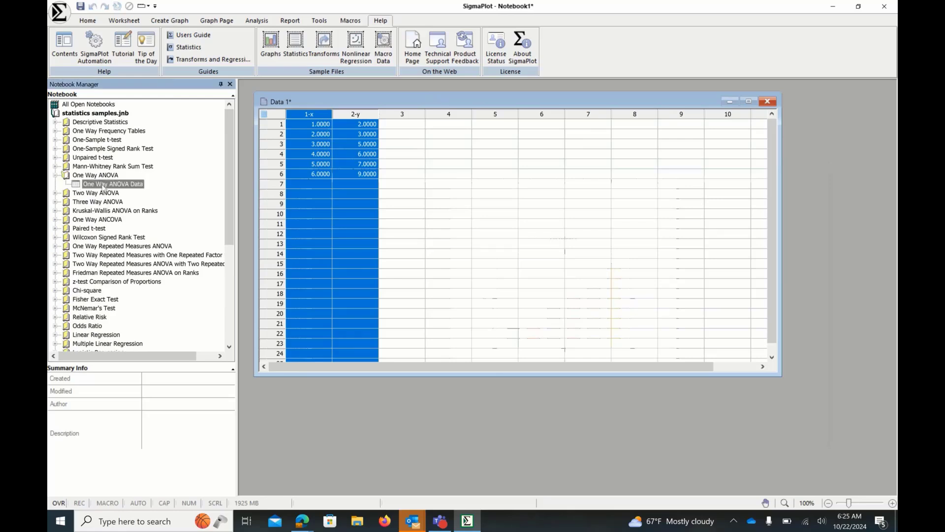
double_click(103, 184)
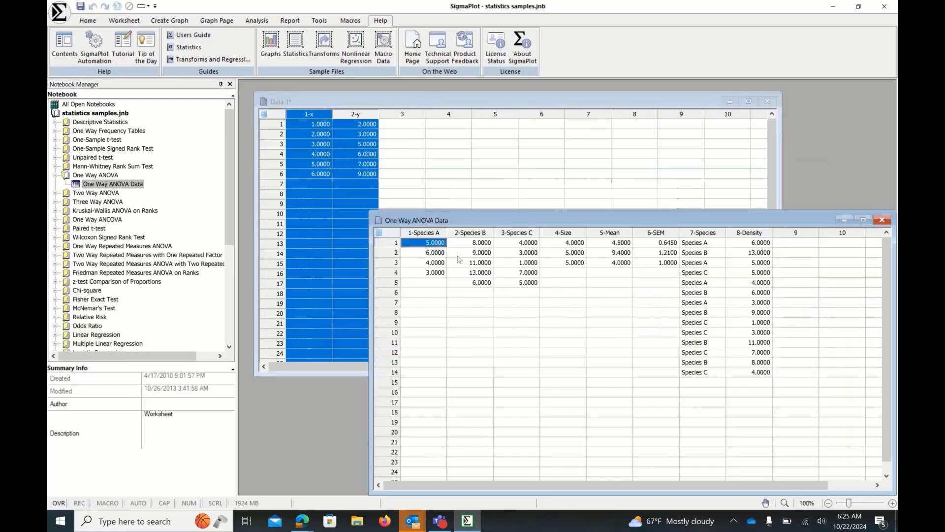
- Select the column groups of the sample worksheet to examine its different data formats
left_click_drag(520, 216, 508, 163)
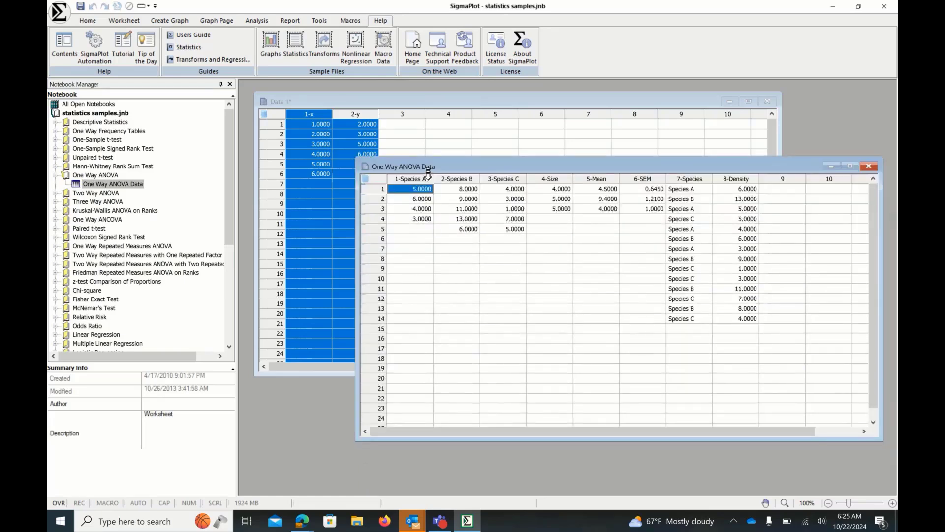
left_click(424, 175)
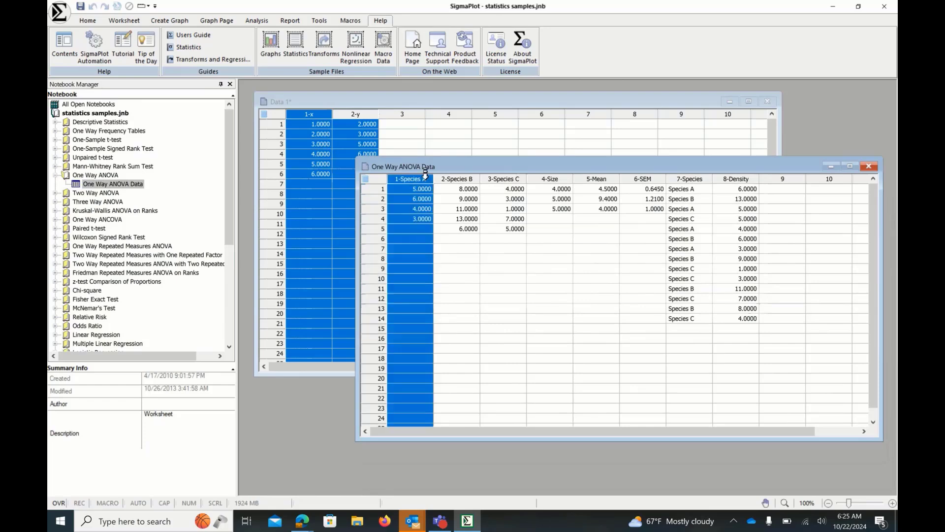
left_click_drag(425, 175, 500, 173)
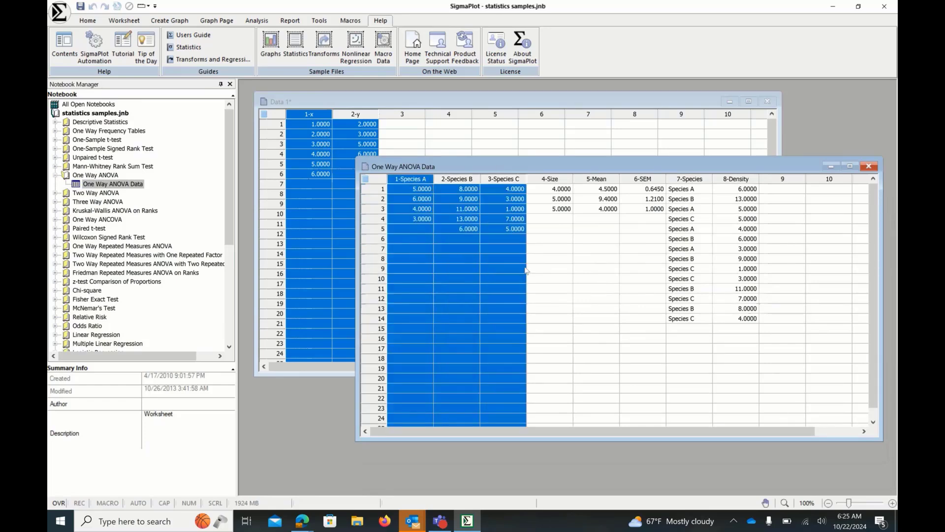
left_click(551, 178)
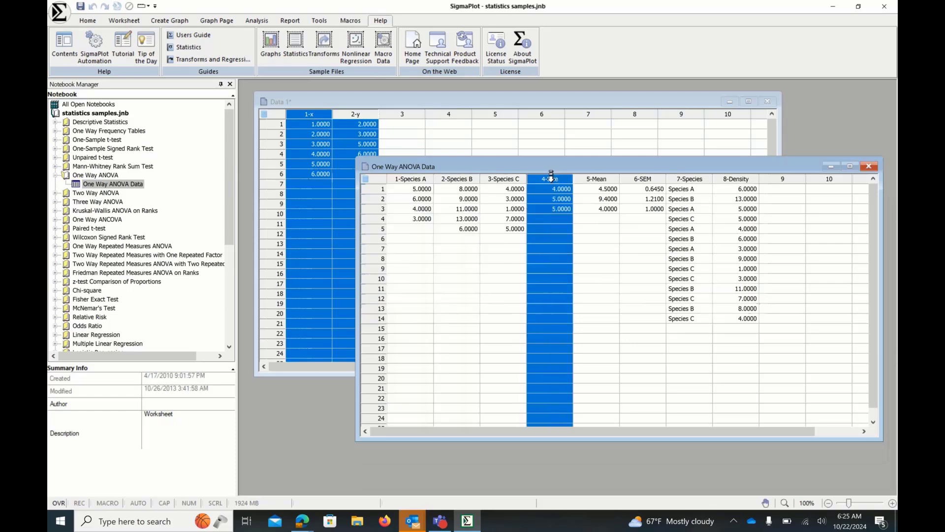
left_click_drag(551, 178, 627, 180)
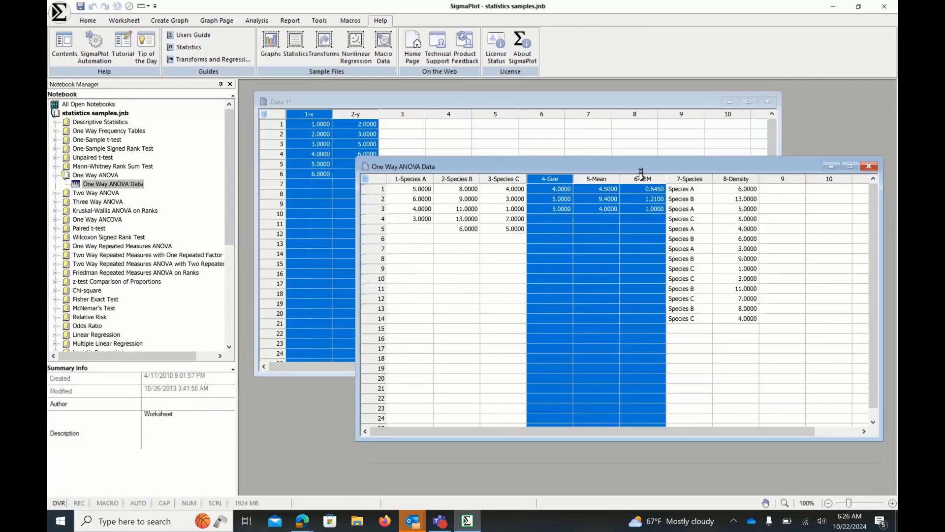
left_click(561, 179)
left_click_drag(561, 176, 638, 175)
left_click(676, 175)
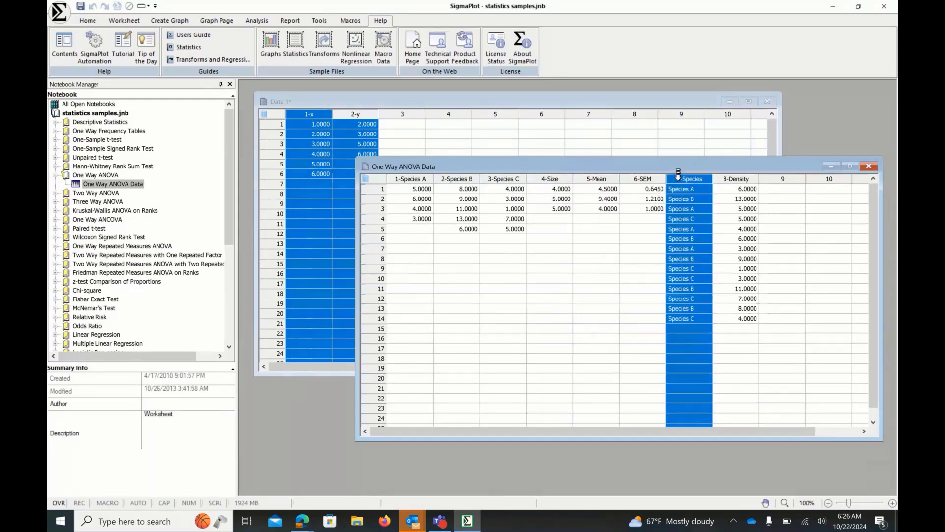
left_click_drag(678, 174, 736, 178)
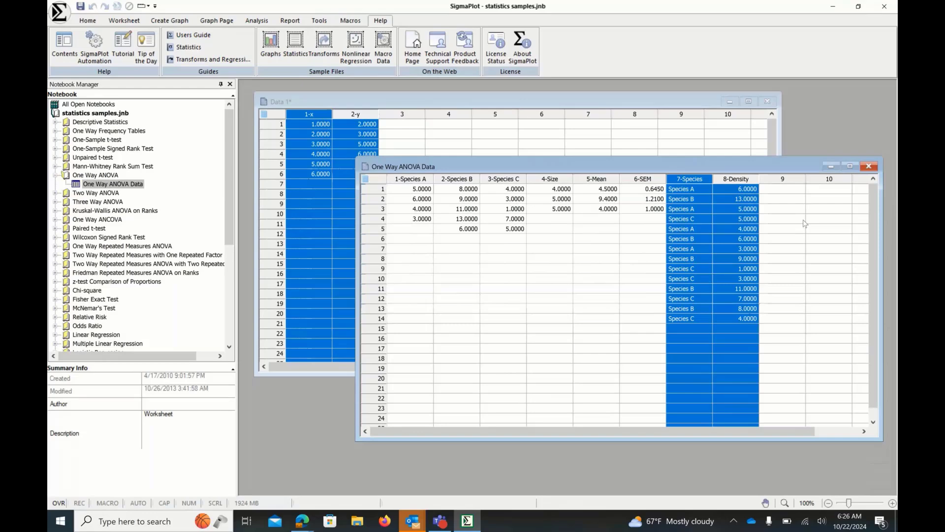
left_click_drag(411, 177, 517, 172)
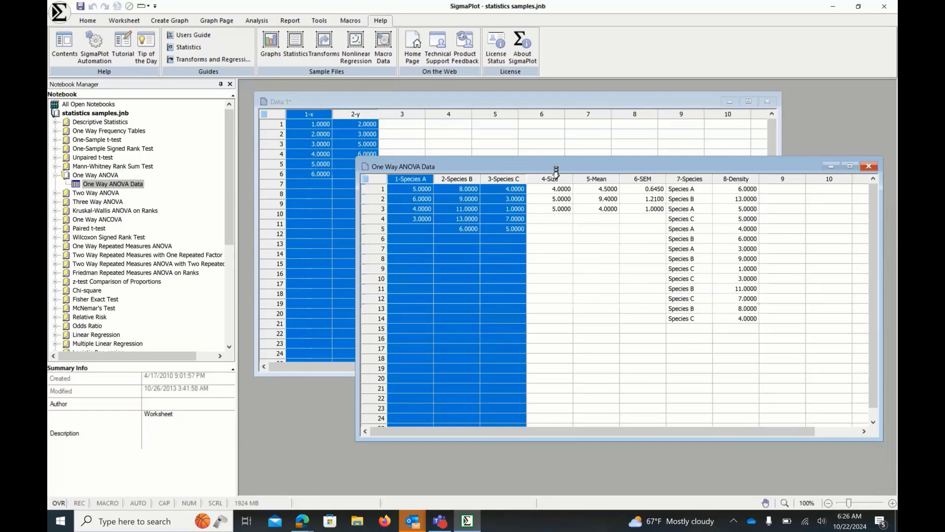
left_click_drag(557, 176, 642, 179)
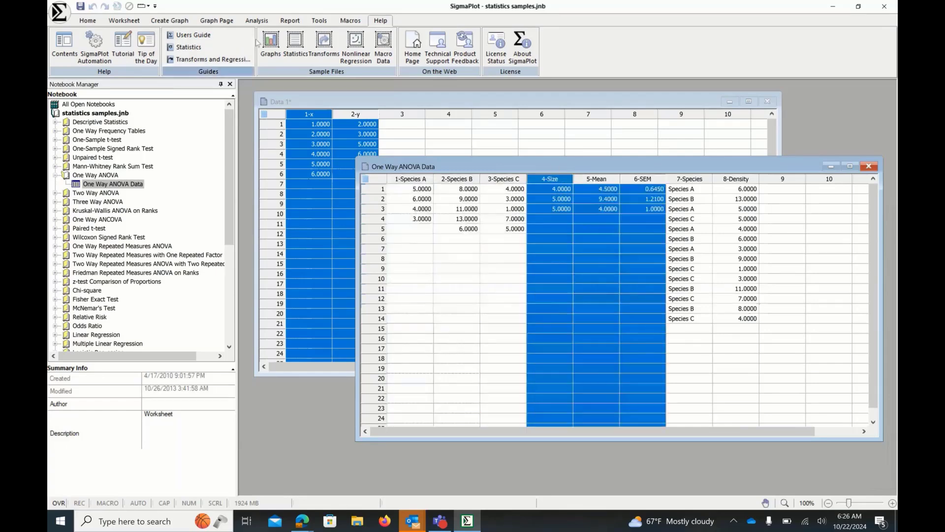
- Set the current statistical test to One Way ANOVA
left_click(256, 21)
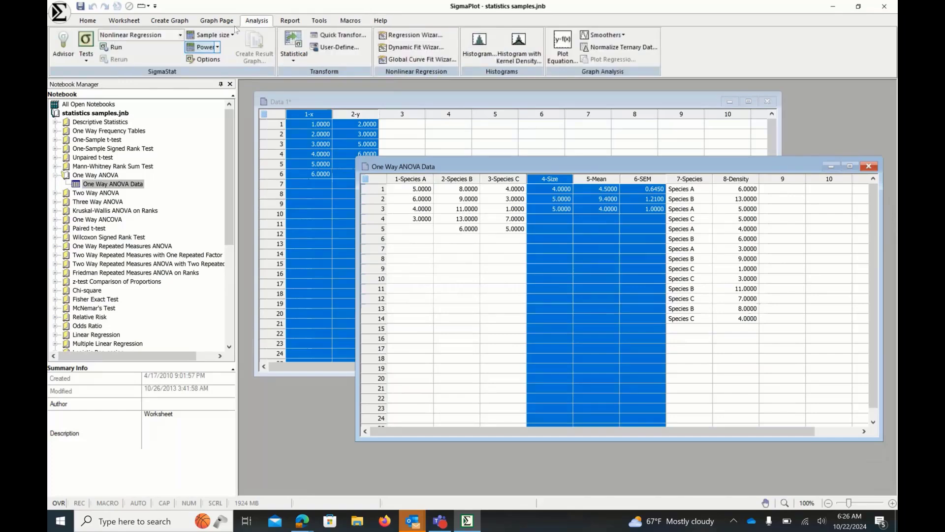
left_click(180, 35)
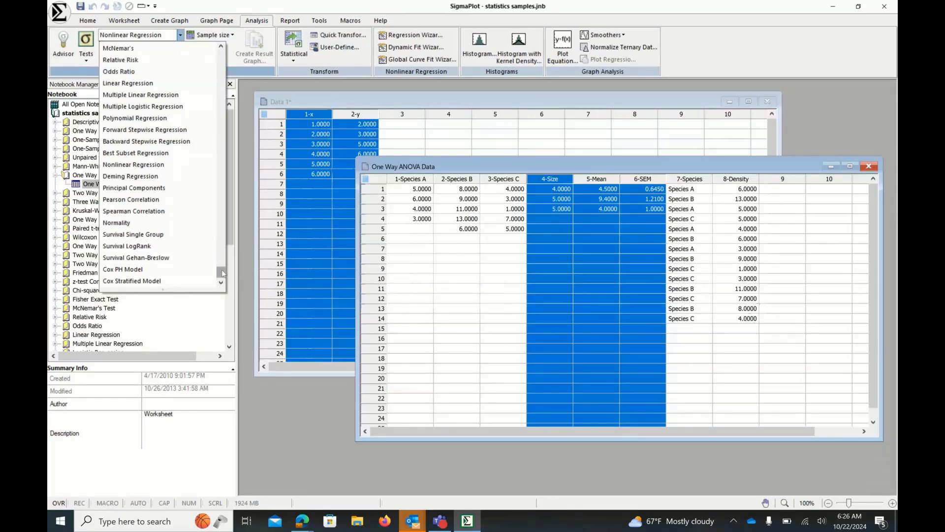
scroll(206, 141, "up", 2)
left_click(206, 141)
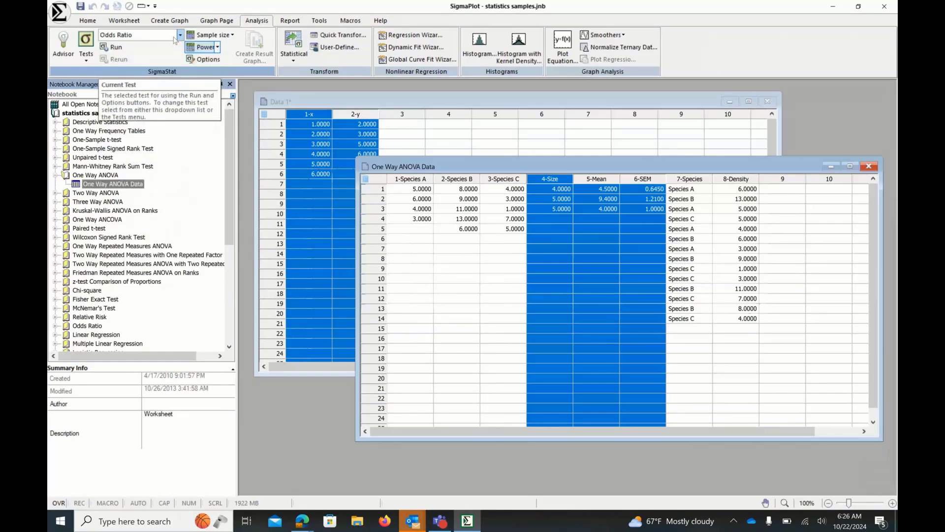
left_click(180, 34)
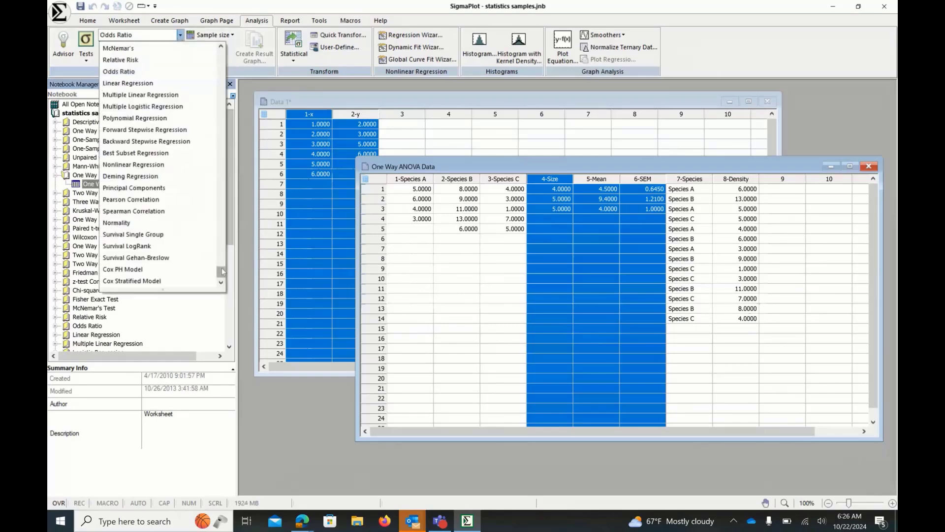
left_click_drag(221, 267, 214, 99)
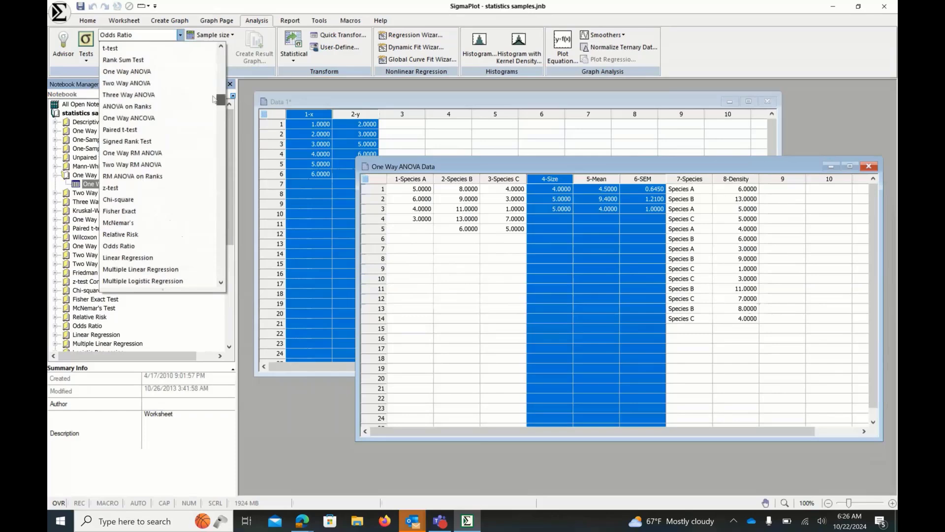
left_click(146, 72)
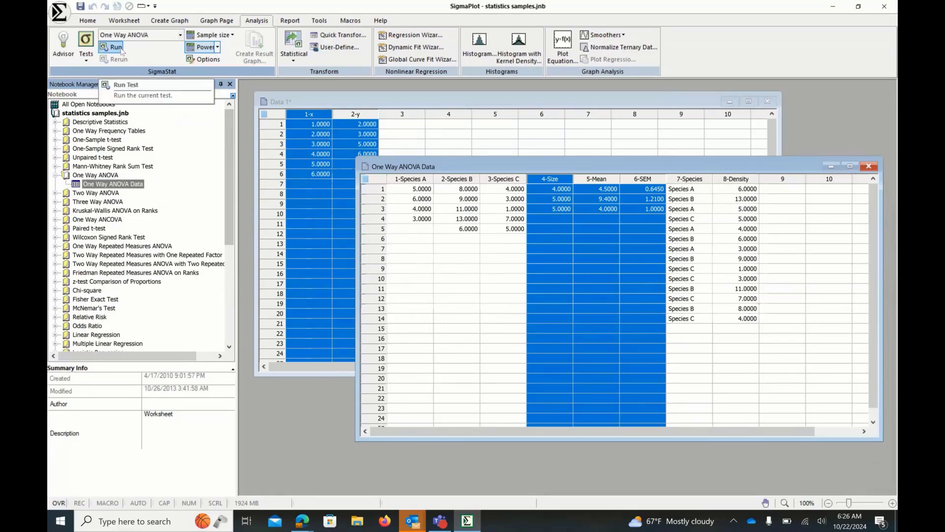
- Review the One Way ANOVA assumption-checking options, then start a test run and close its data format dialog
left_click(206, 61)
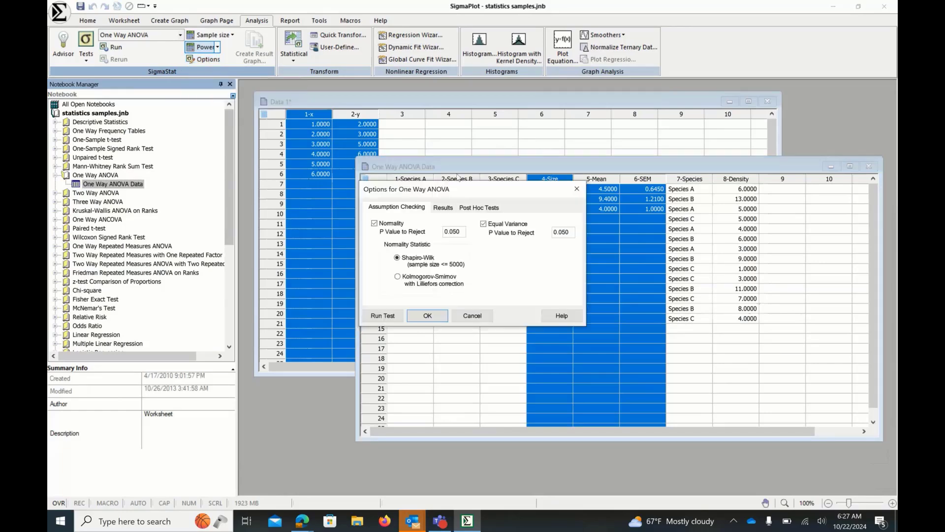
left_click_drag(467, 190, 486, 189)
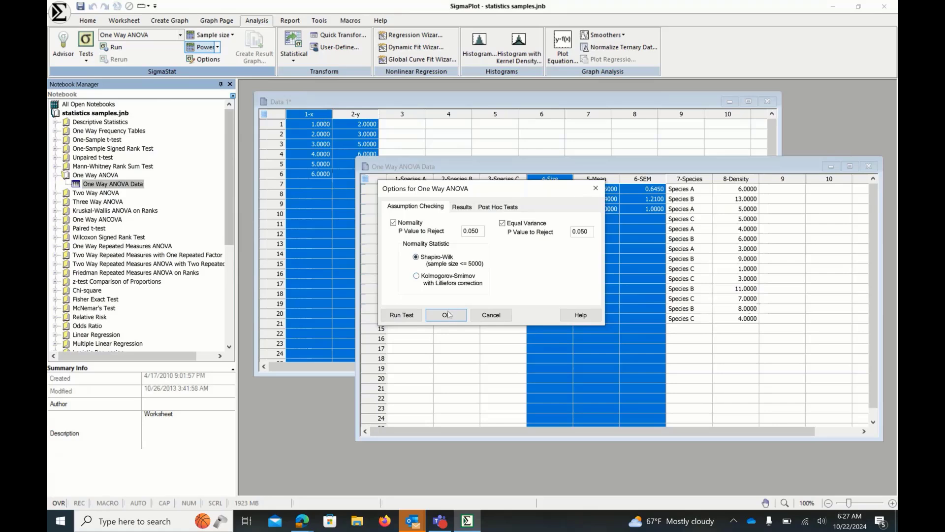
left_click(401, 318)
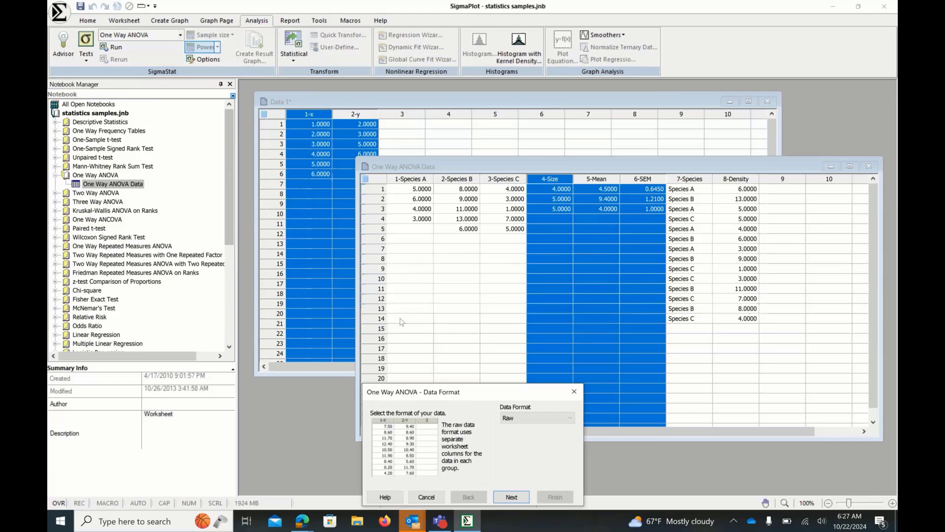
left_click(574, 392)
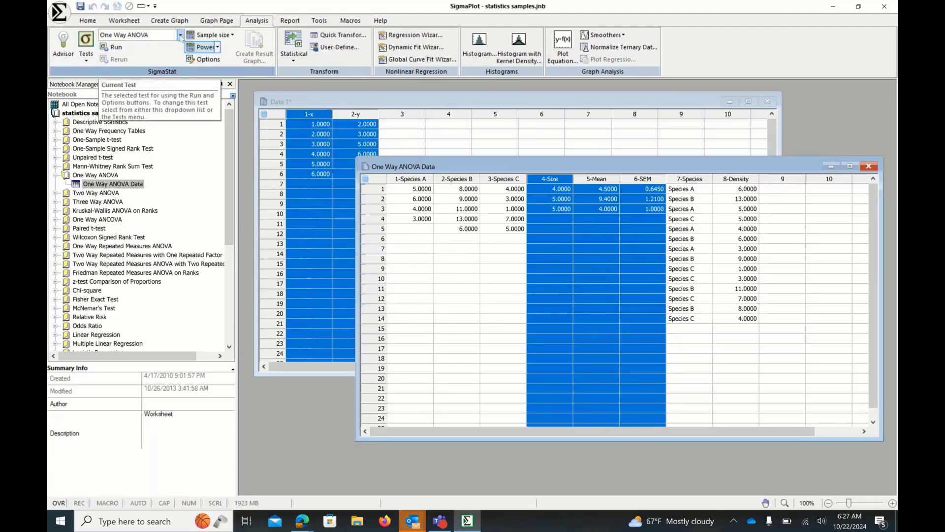
- Run the One Way ANOVA test, choosing the Raw data format
left_click(113, 48)
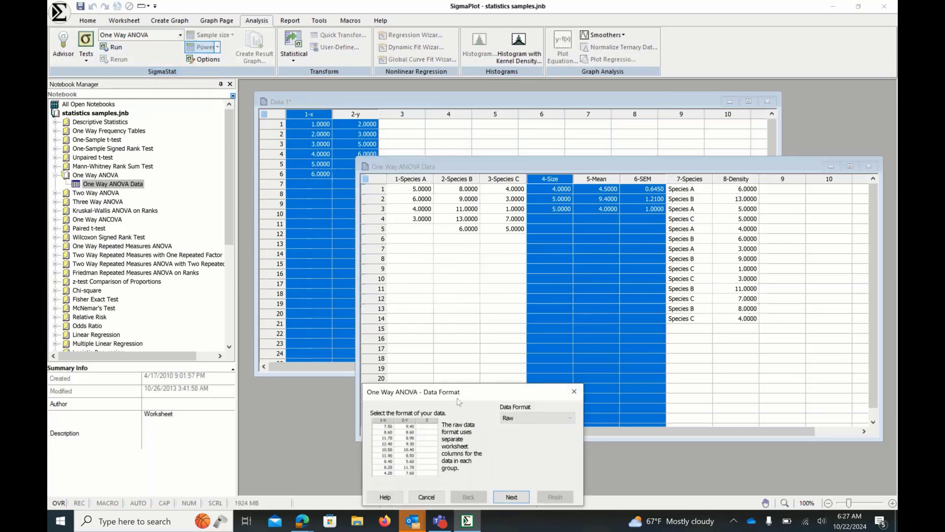
left_click_drag(458, 397, 415, 295)
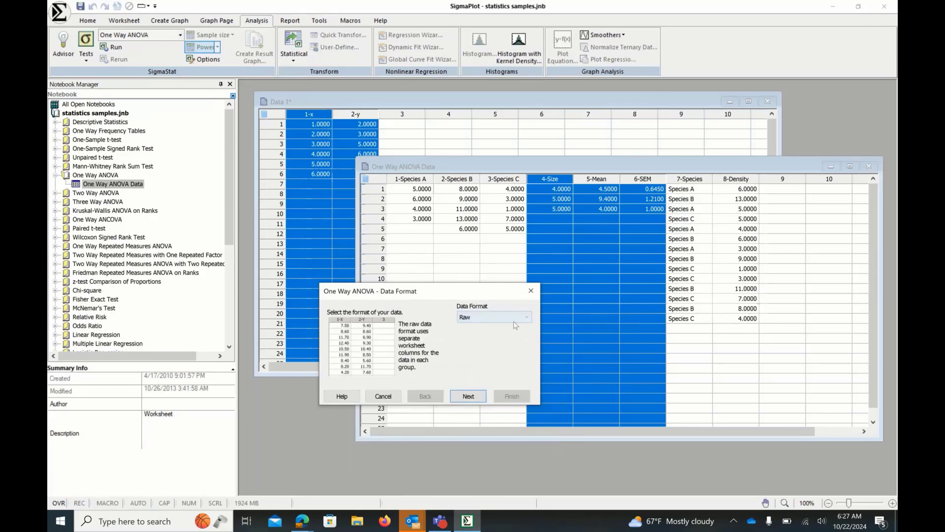
left_click(526, 320)
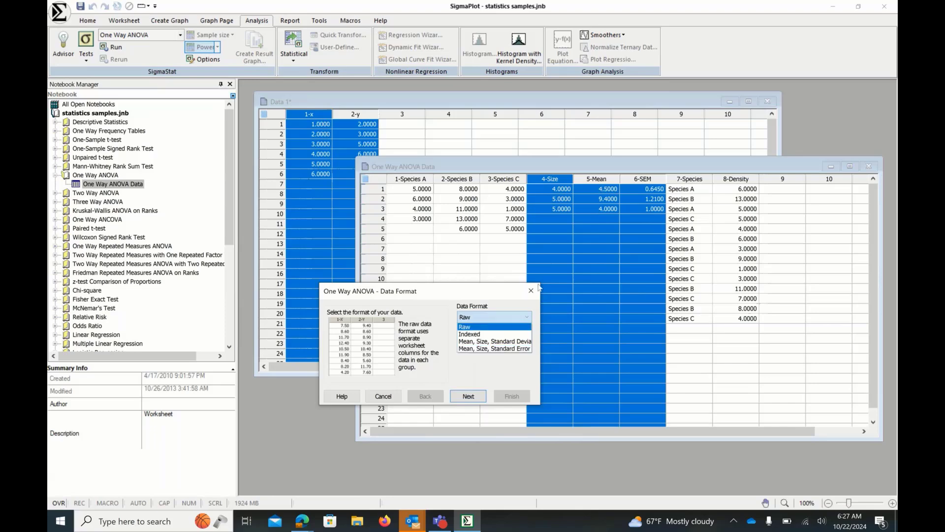
left_click(476, 327)
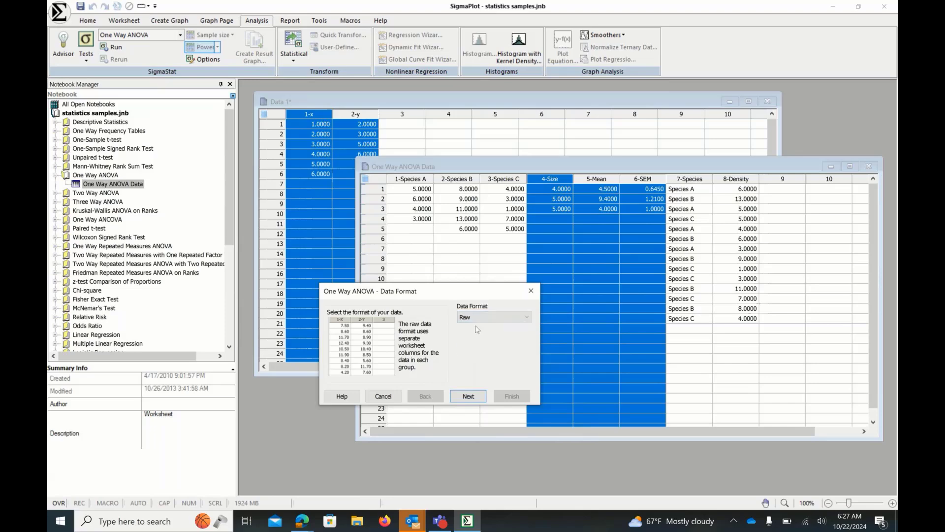
left_click(475, 398)
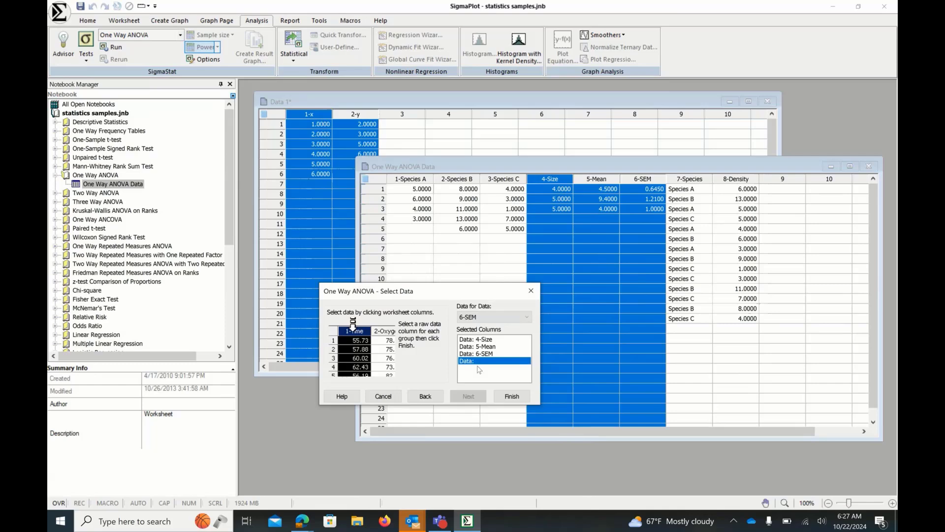
- Clear the preselected columns, select 1-Species A, 2-Species B and 3-Species C as the test data, and finish
double_click(484, 353)
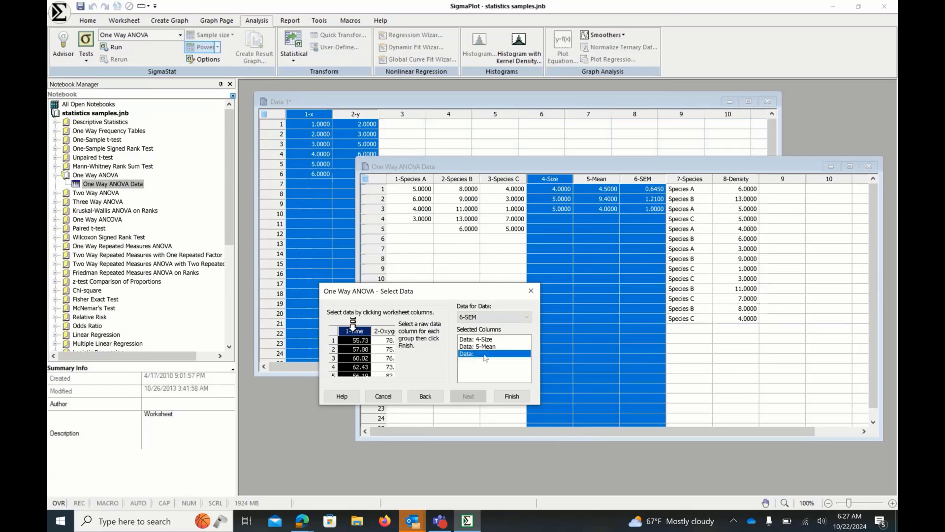
double_click(485, 353)
double_click(485, 347)
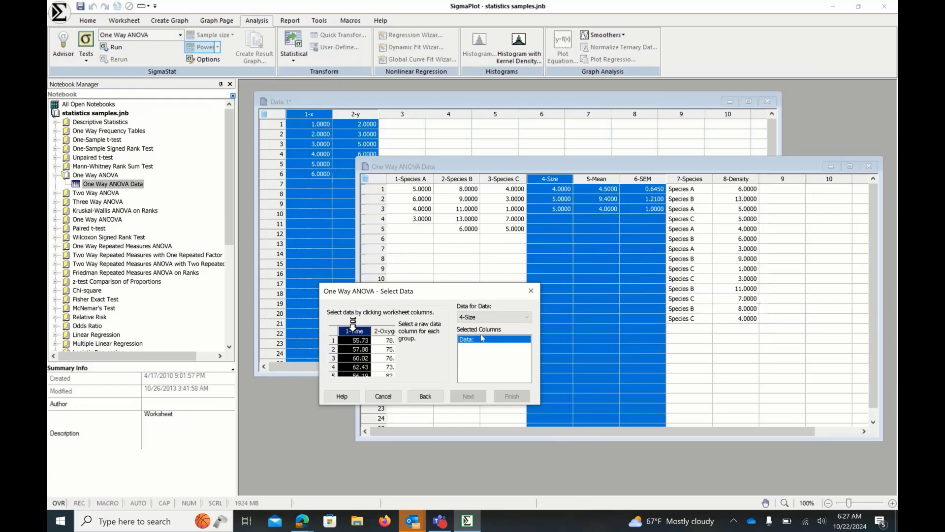
left_click(415, 171)
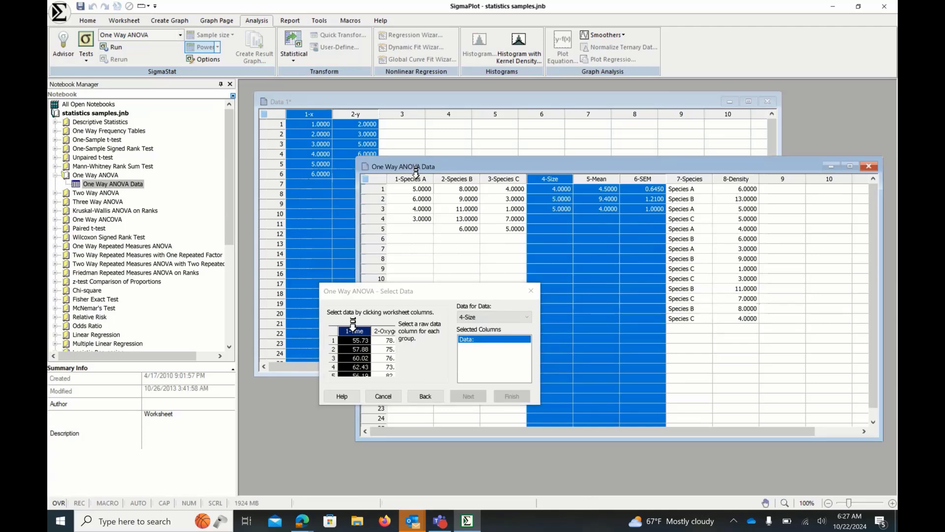
left_click(416, 173)
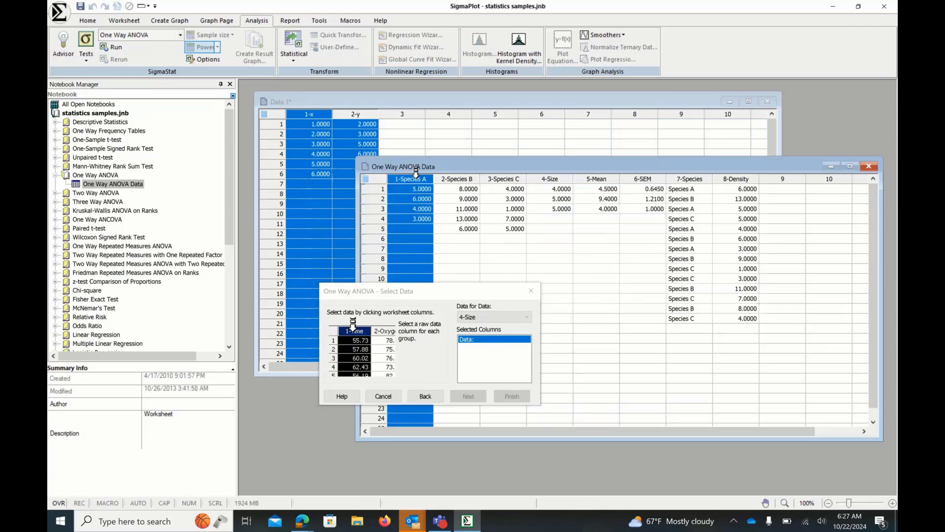
left_click(464, 174)
left_click(497, 173)
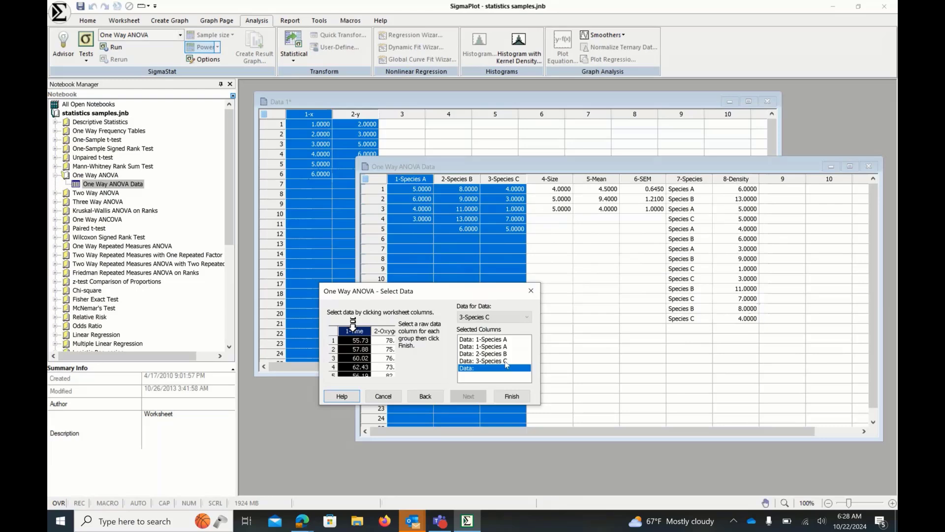
left_click(503, 347)
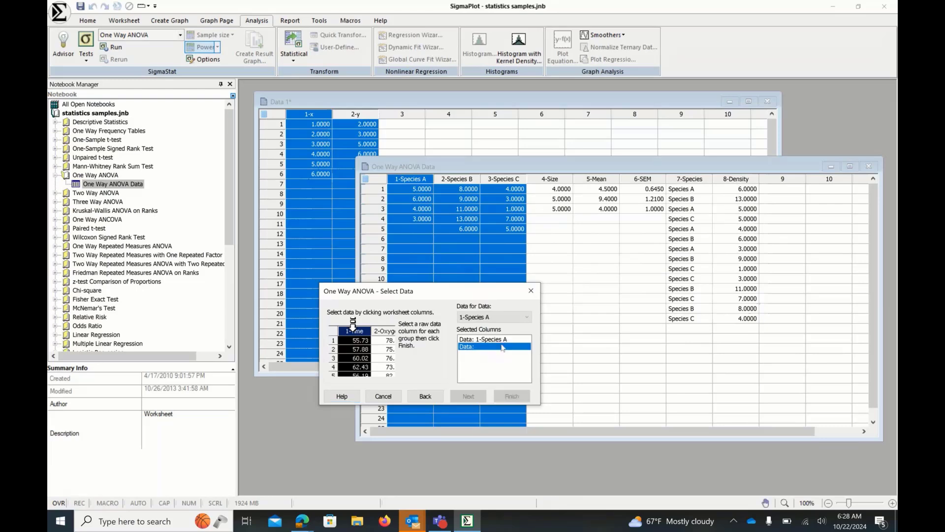
double_click(502, 339)
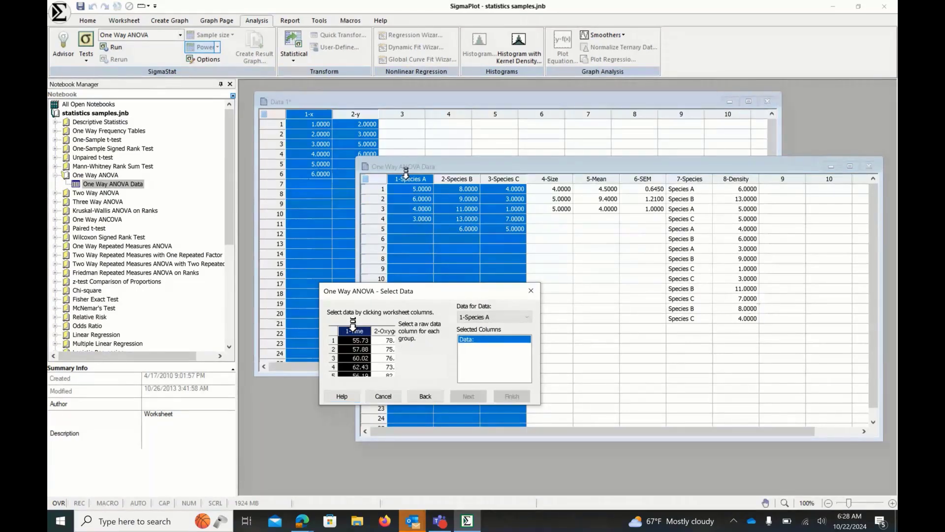
left_click(405, 175)
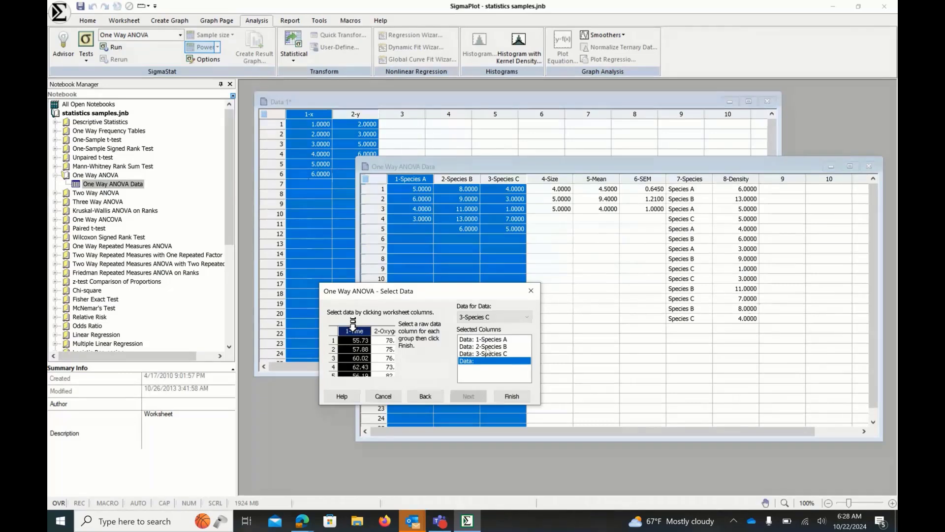
left_click(511, 396)
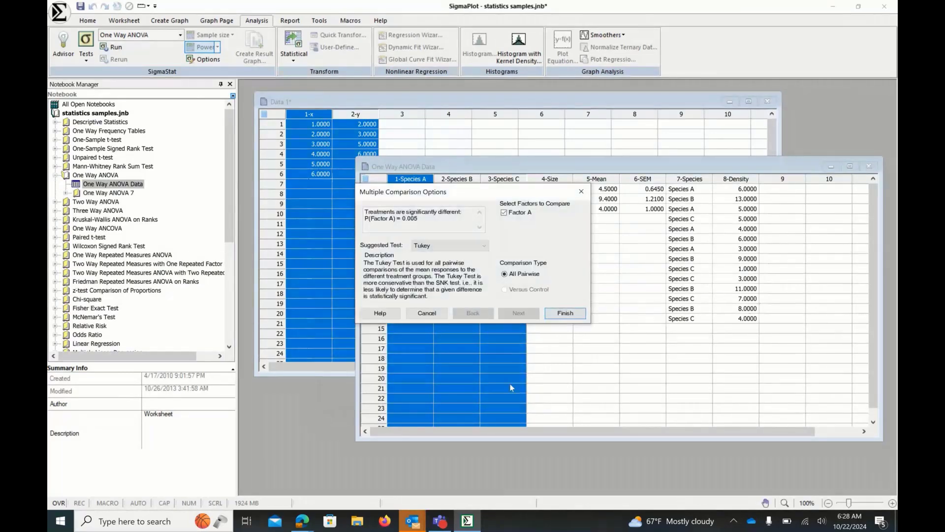
- Choose Holm-Sidak as the multiple comparison test and finish to generate the ANOVA report
left_click_drag(489, 197, 536, 191)
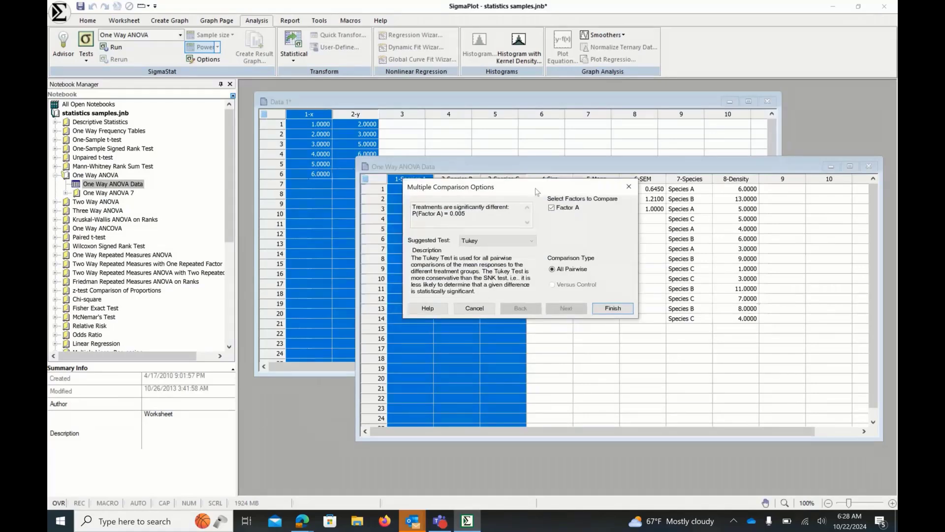
left_click(528, 241)
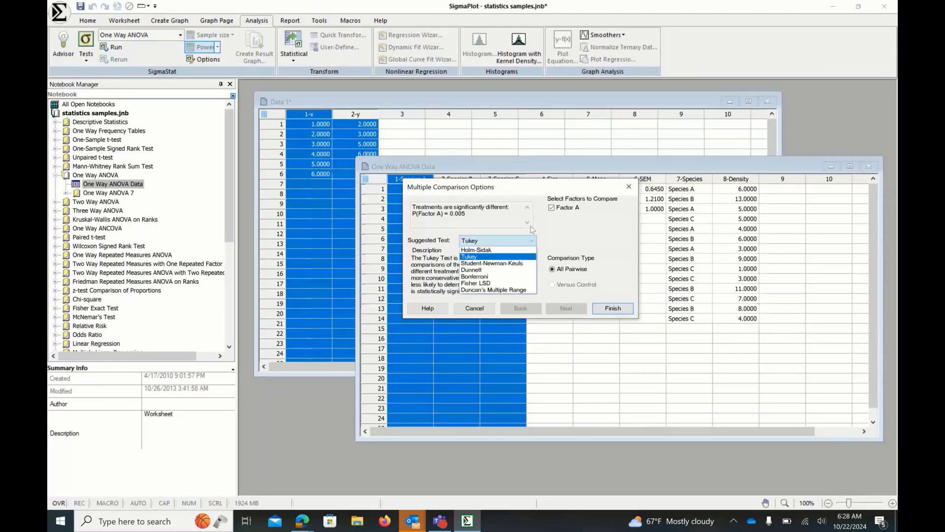
left_click(525, 189)
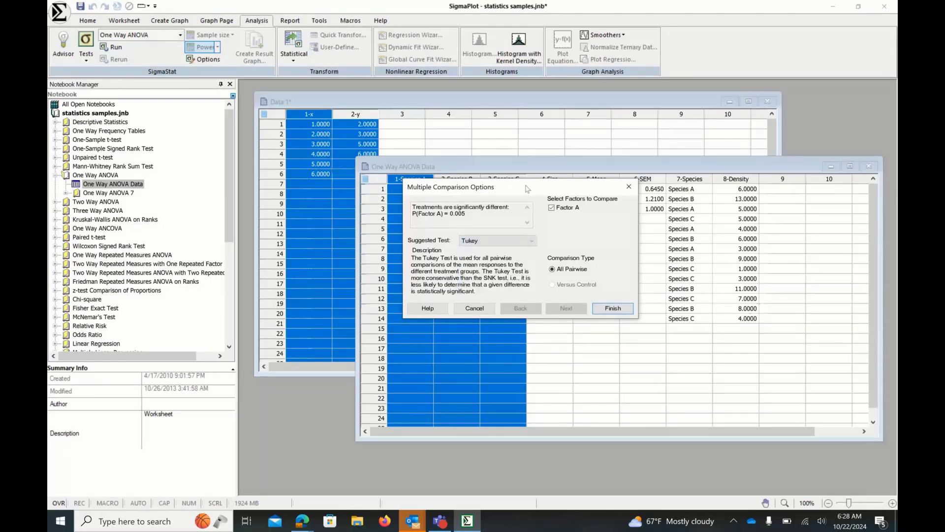
left_click_drag(527, 189, 553, 249)
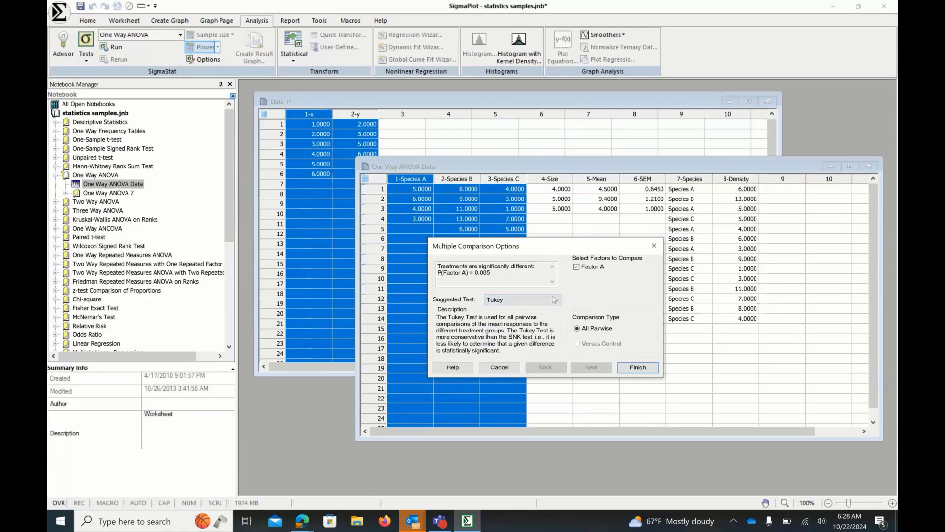
left_click(555, 299)
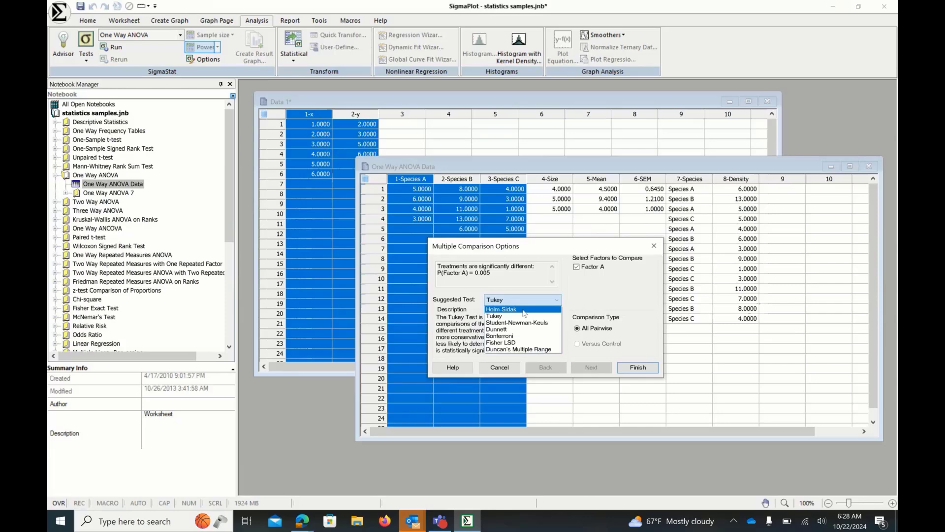
left_click(510, 310)
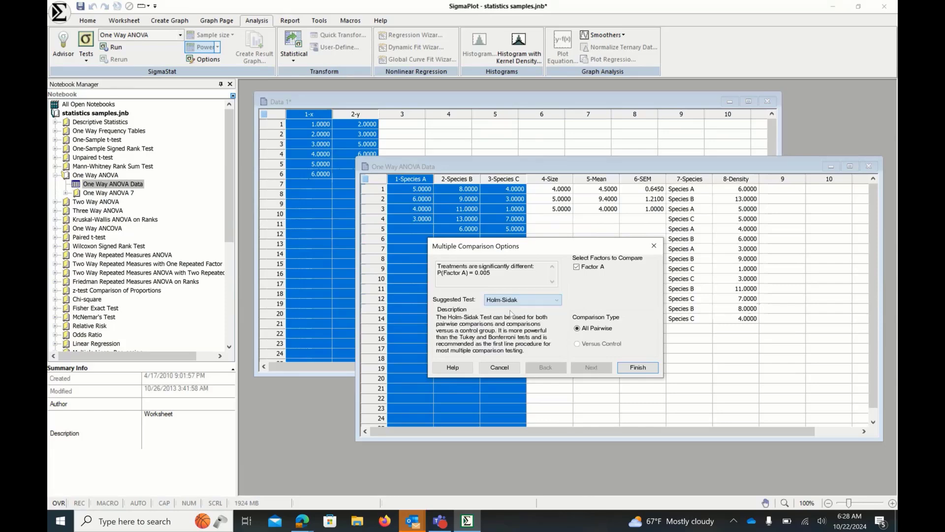
left_click(637, 367)
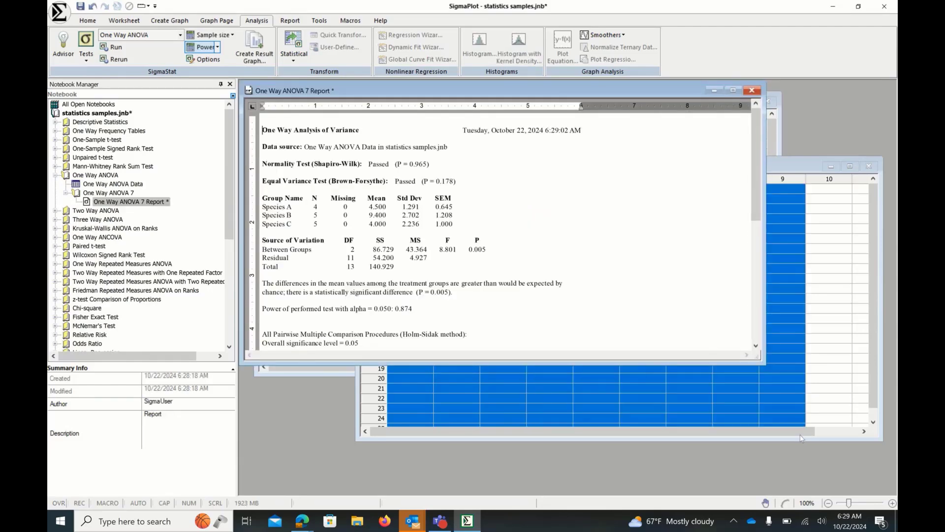
- Enlarge the report window and highlight the normality and equal variance test results
left_click_drag(766, 365, 793, 447)
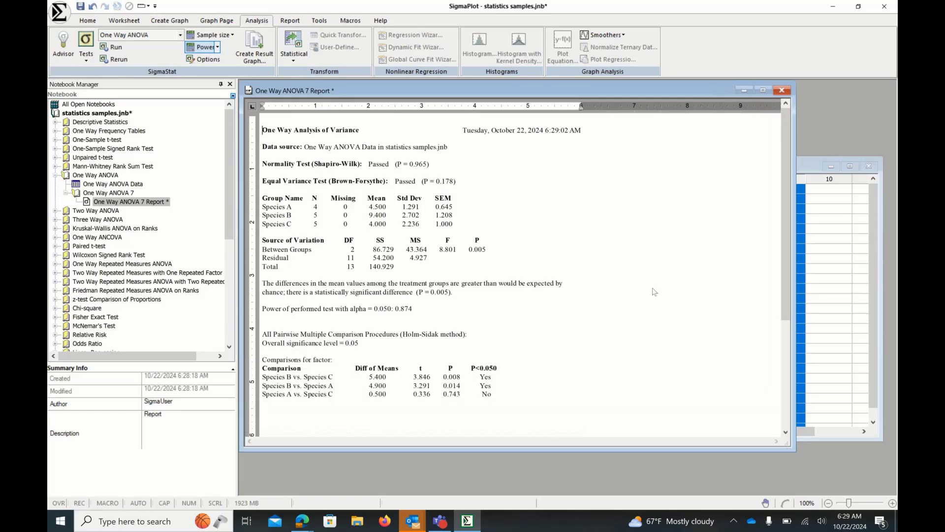
left_click(263, 164)
left_click_drag(263, 164, 486, 185)
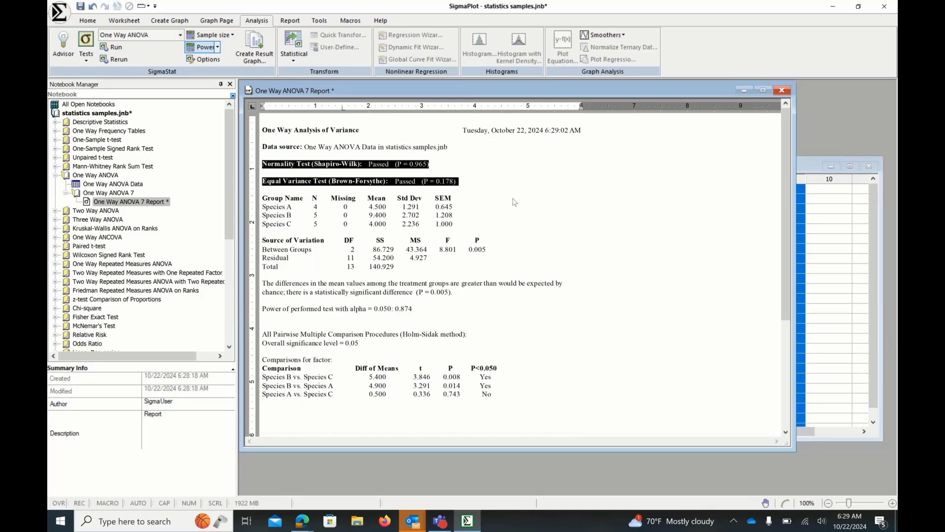
left_click(553, 208)
- Highlight the group statistics, ANOVA table, significance statement and pairwise comparison heading in the report to examine them
left_click_drag(262, 197, 458, 224)
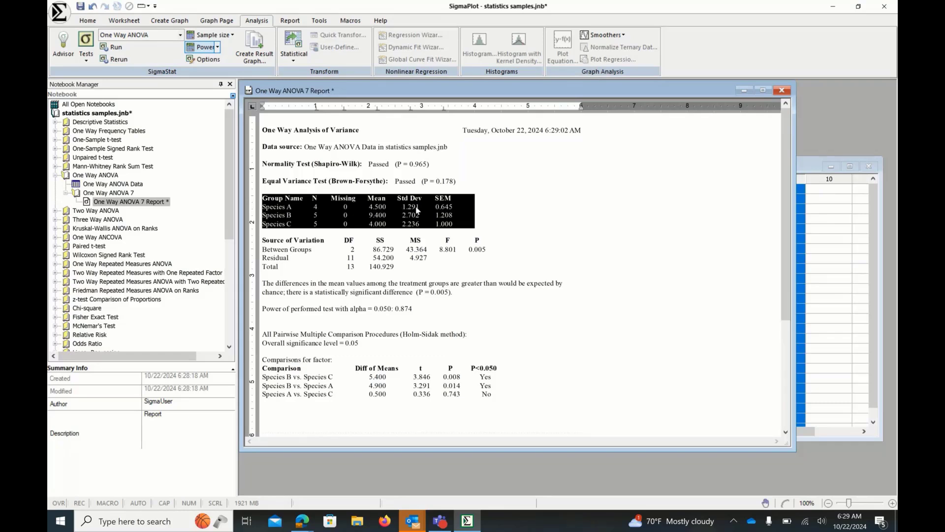
left_click(513, 220)
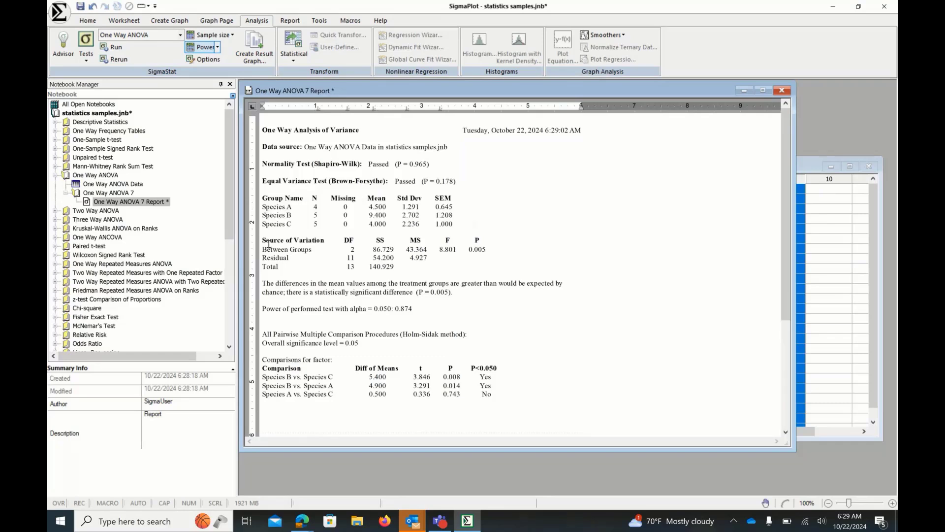
left_click_drag(263, 240, 427, 266)
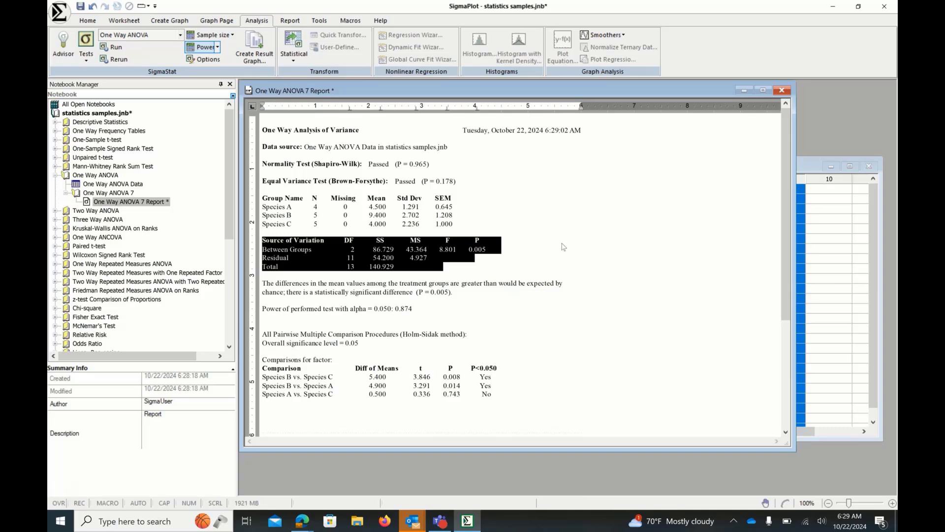
left_click(563, 247)
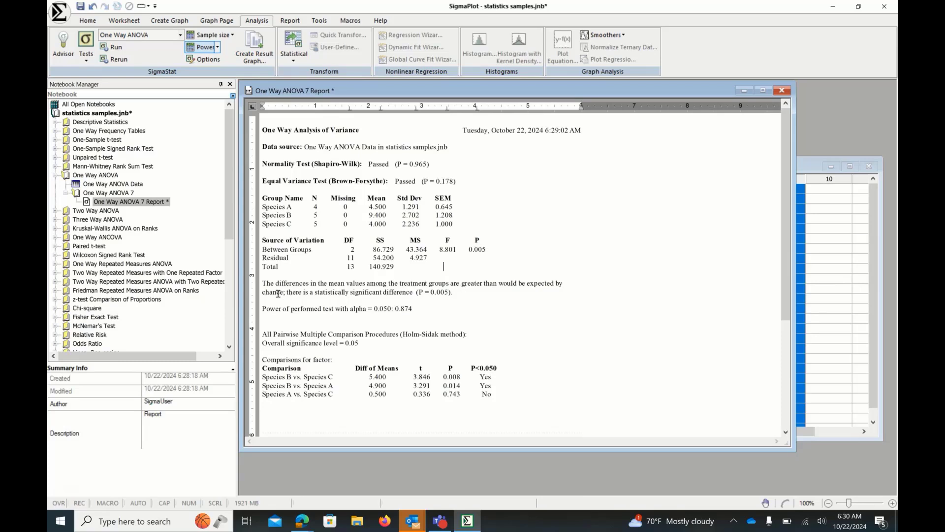
left_click_drag(287, 292, 468, 299)
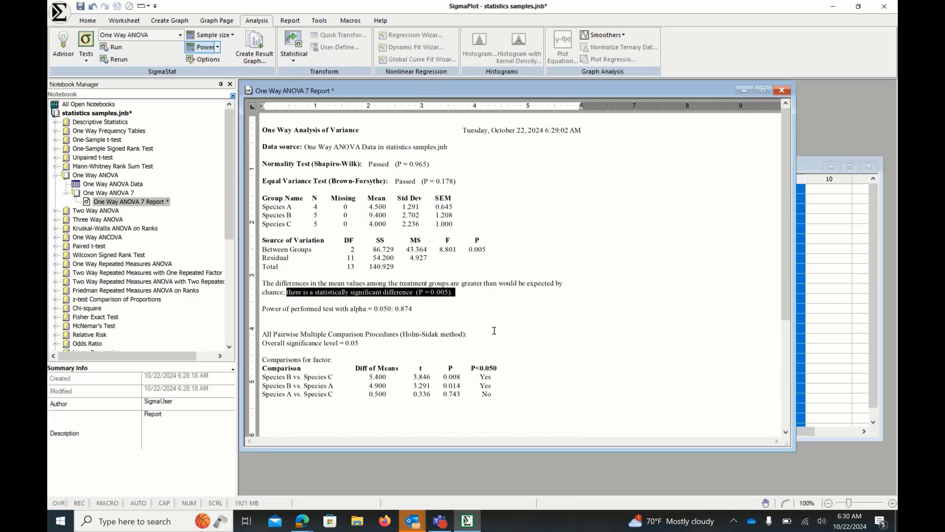
left_click(264, 334)
left_click_drag(265, 333, 361, 344)
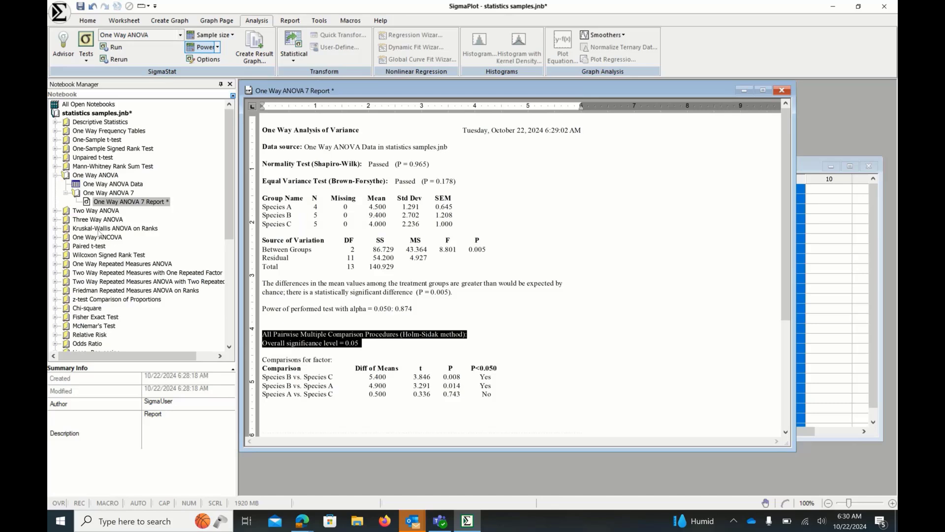
- Open the Kruskal-Wallis Data worksheet from the Kruskal-Wallis ANOVA on Ranks sample folder
left_click(56, 229)
left_click(87, 239)
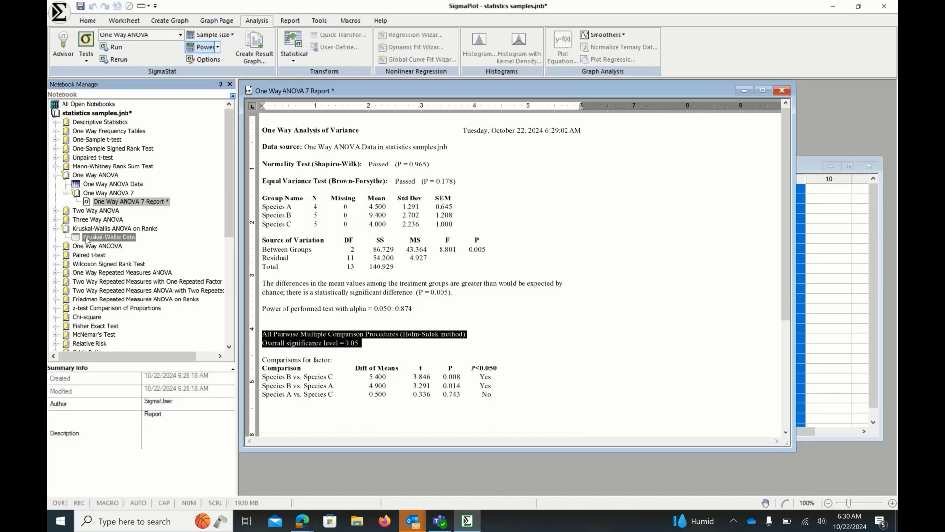
double_click(87, 239)
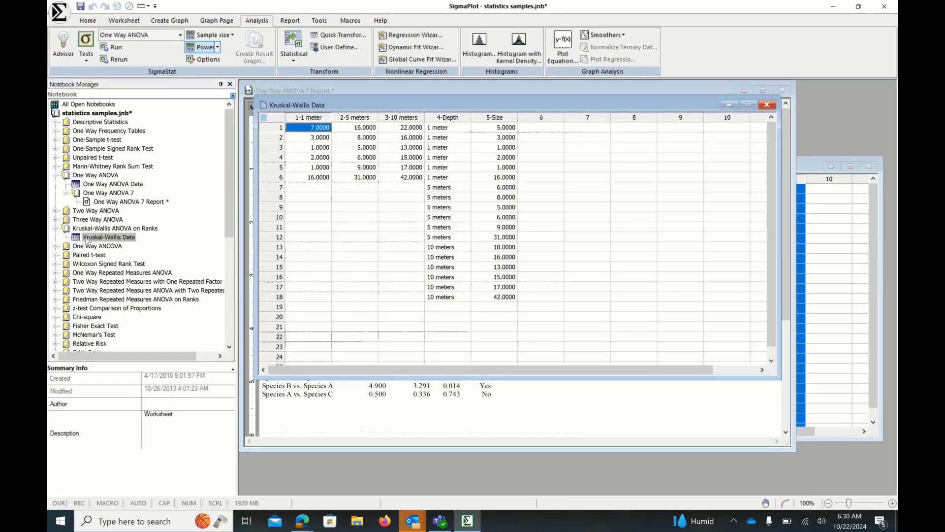
- Start a One Way ANOVA on the Kruskal-Wallis worksheet and choose the Indexed data format
left_click_drag(323, 126, 489, 131)
left_click(442, 131)
left_click(405, 226)
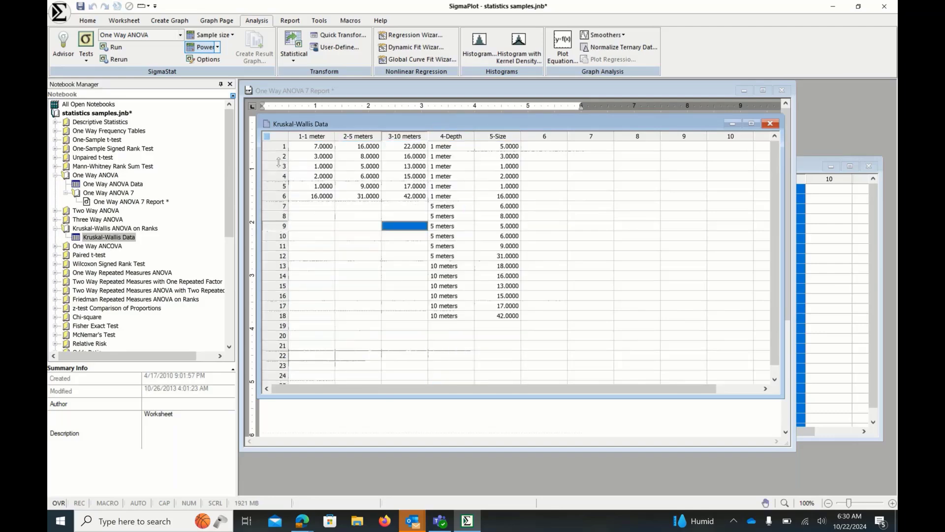
left_click(123, 51)
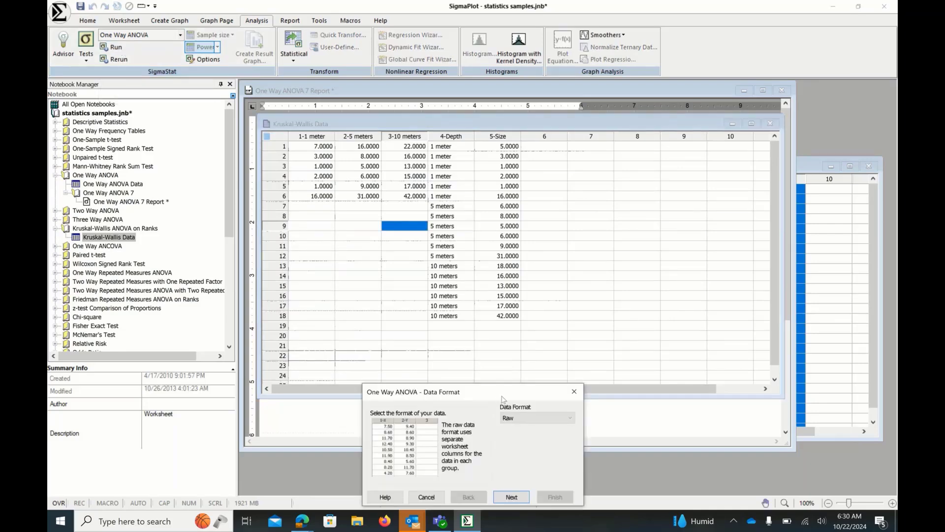
left_click_drag(502, 397, 658, 192)
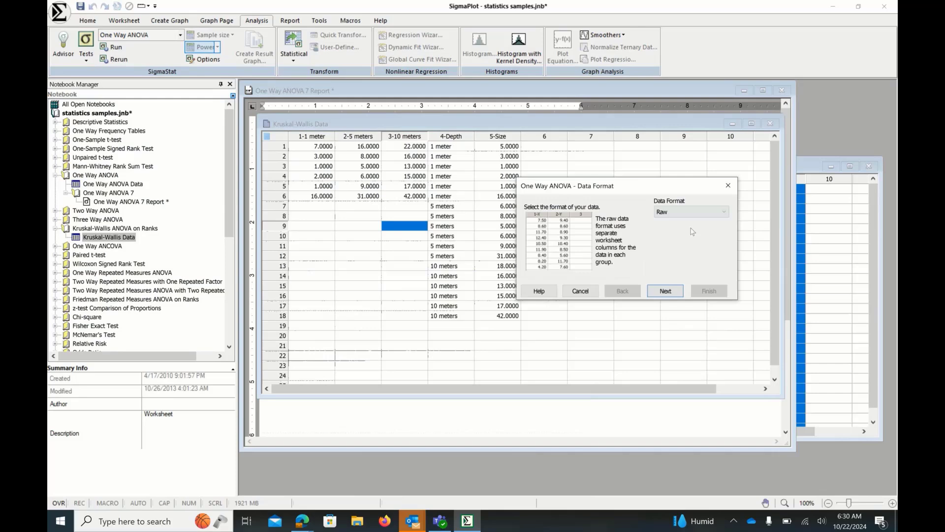
left_click(711, 212)
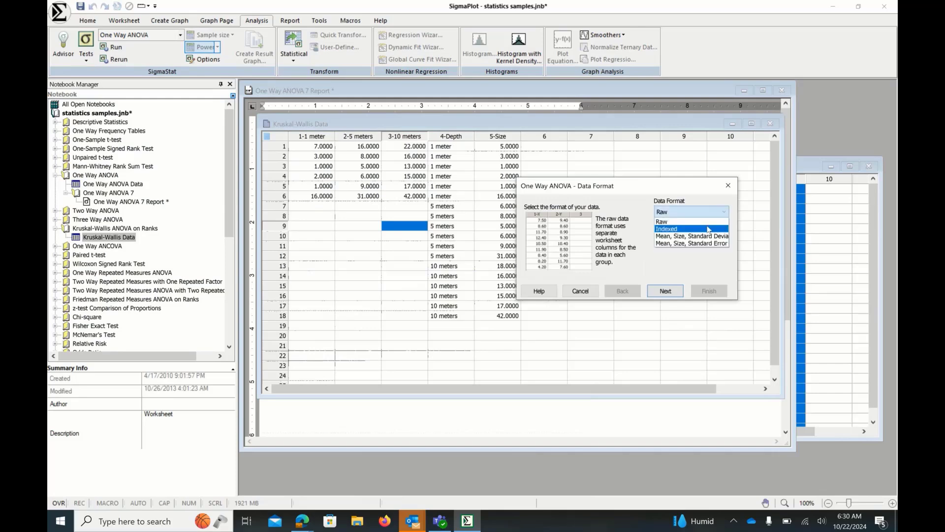
left_click(709, 229)
left_click(665, 291)
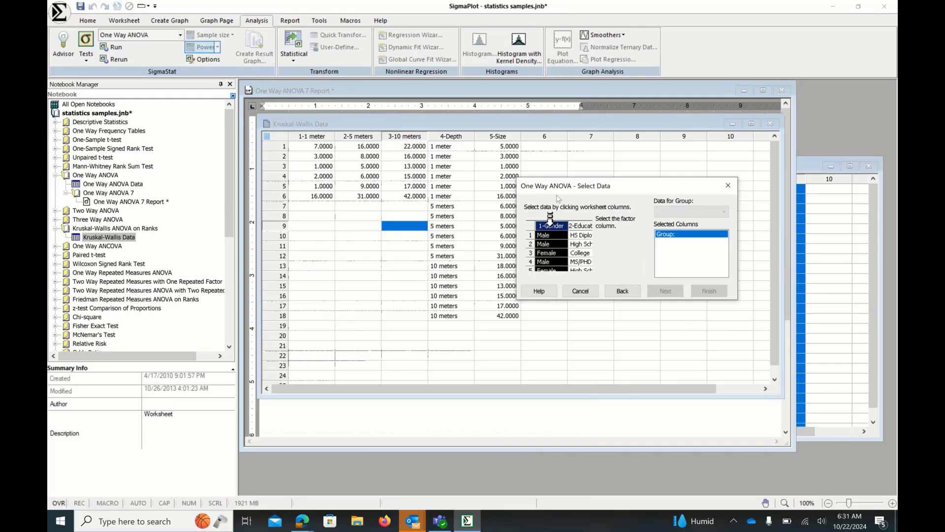
- Select 4-Depth as the group column and 5-Size as the data column, then finish the test
left_click(460, 127)
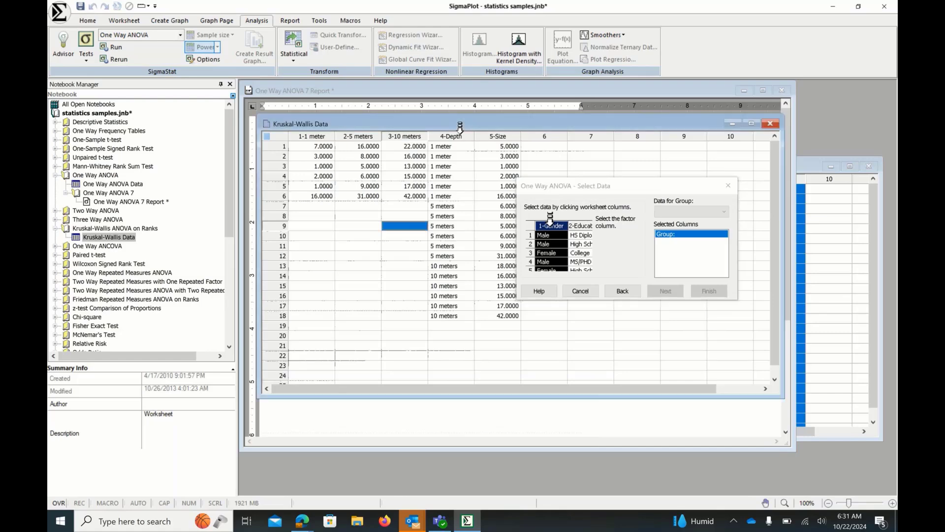
left_click(503, 126)
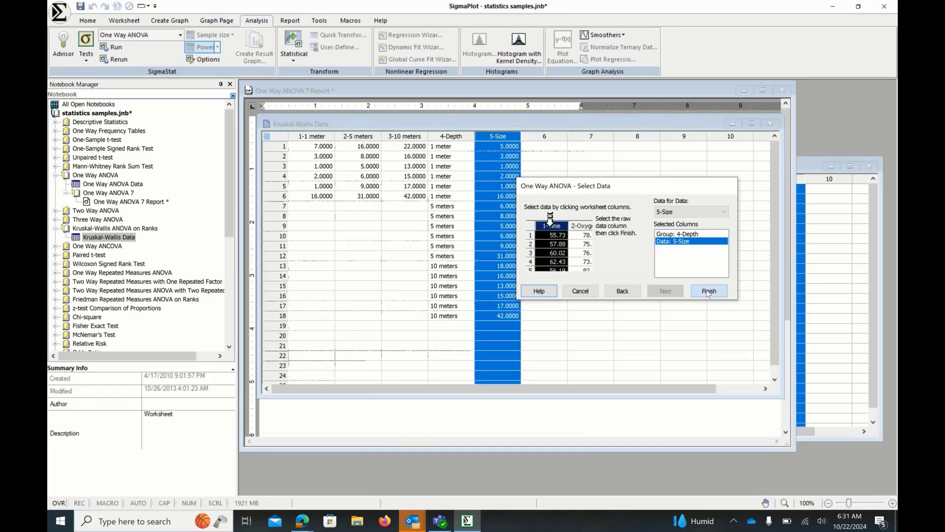
left_click(707, 291)
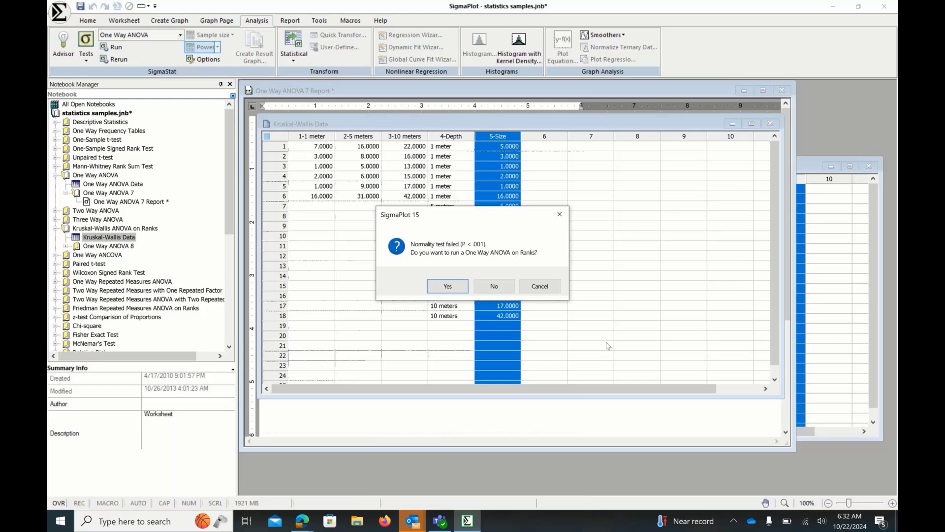
- Accept running the One Way ANOVA on Ranks and pick Tukey as the multiple comparison test, then finish
left_click(445, 290)
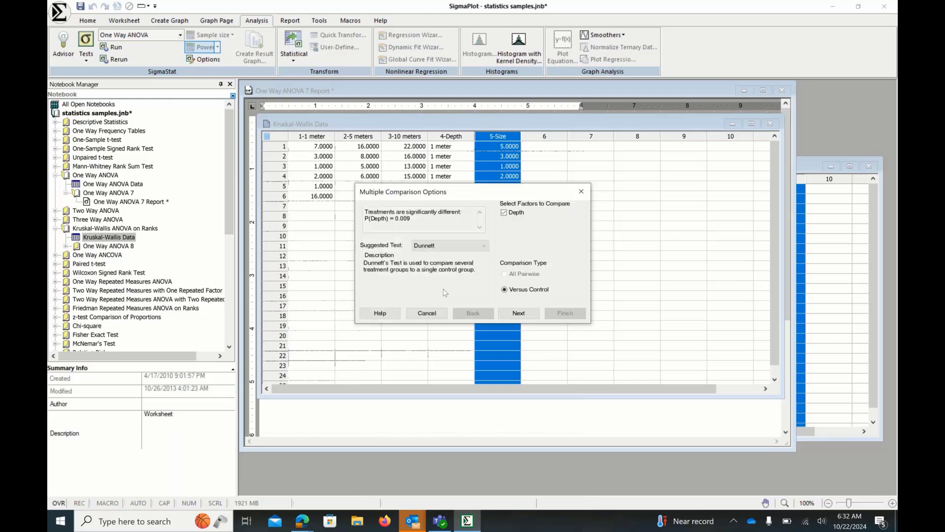
left_click(485, 246)
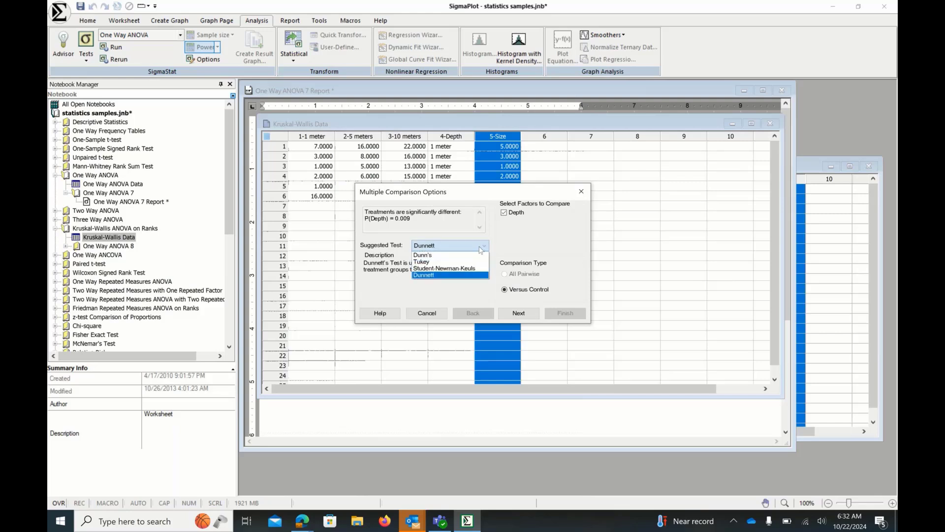
scroll(443, 259, "up", 1)
left_click(438, 252)
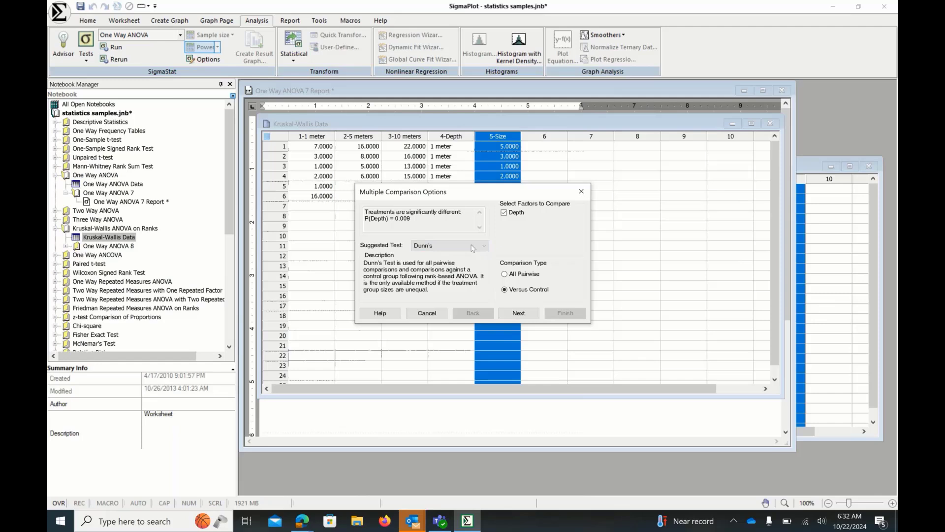
scroll(486, 247, "down", 1)
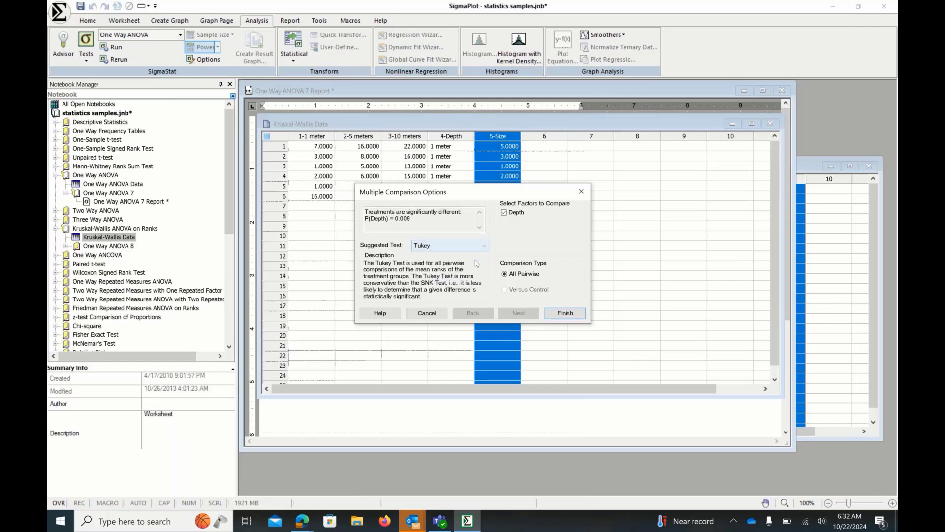
left_click(486, 248)
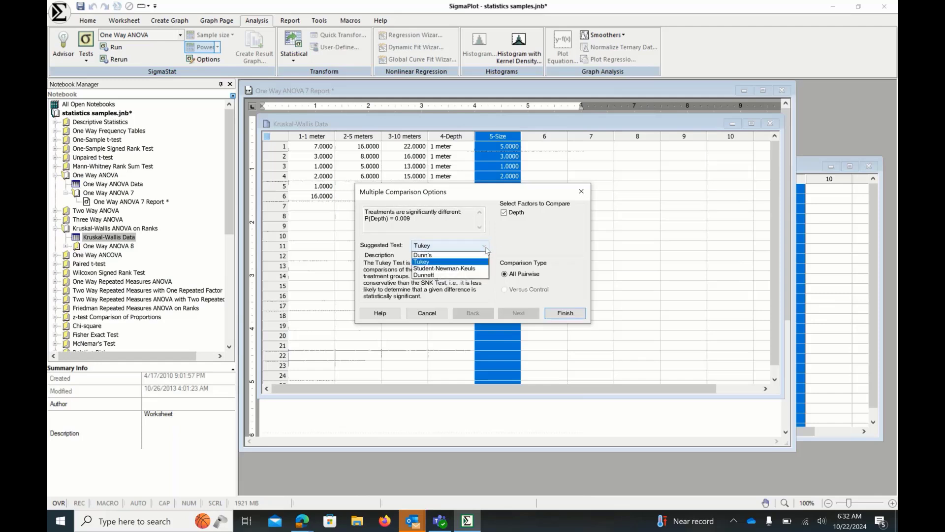
left_click(440, 262)
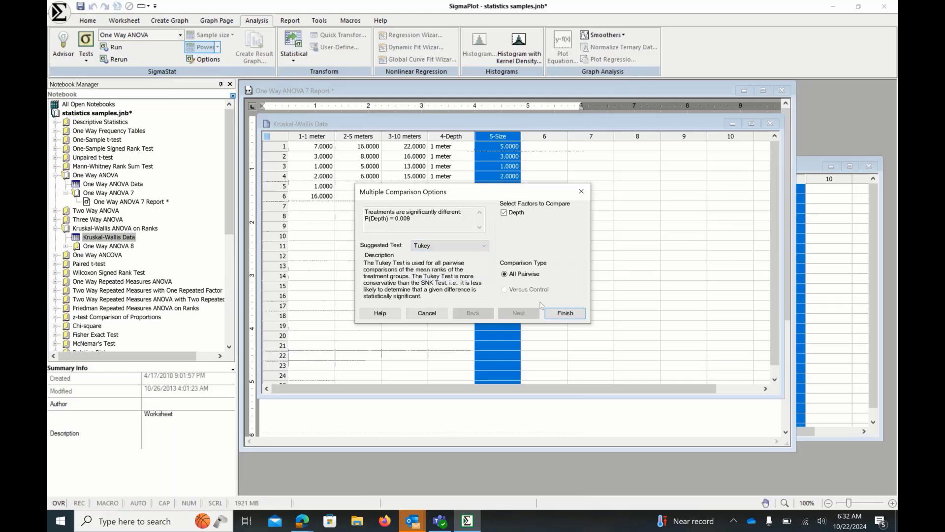
left_click(565, 314)
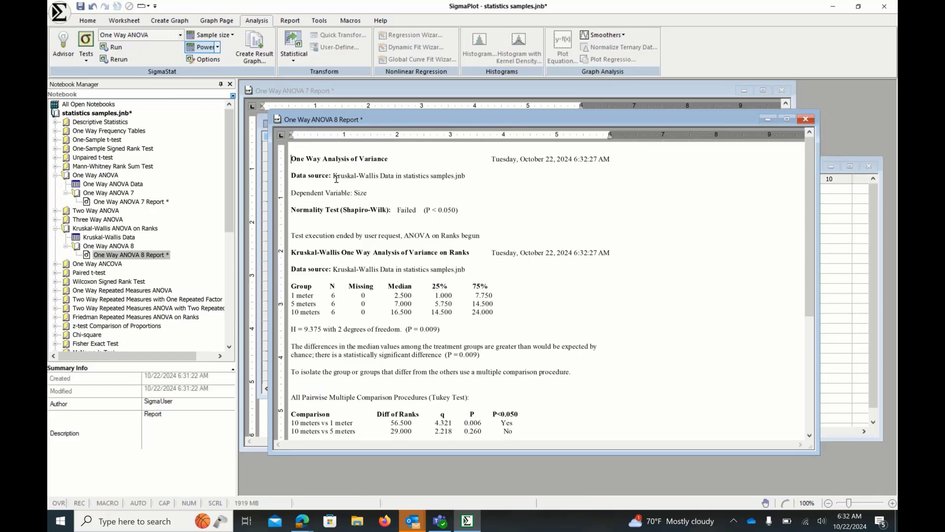
- Highlight the data source, normality result, group medians table and significance statement in the Kruskal-Wallis report to examine them
left_click_drag(334, 179, 465, 179)
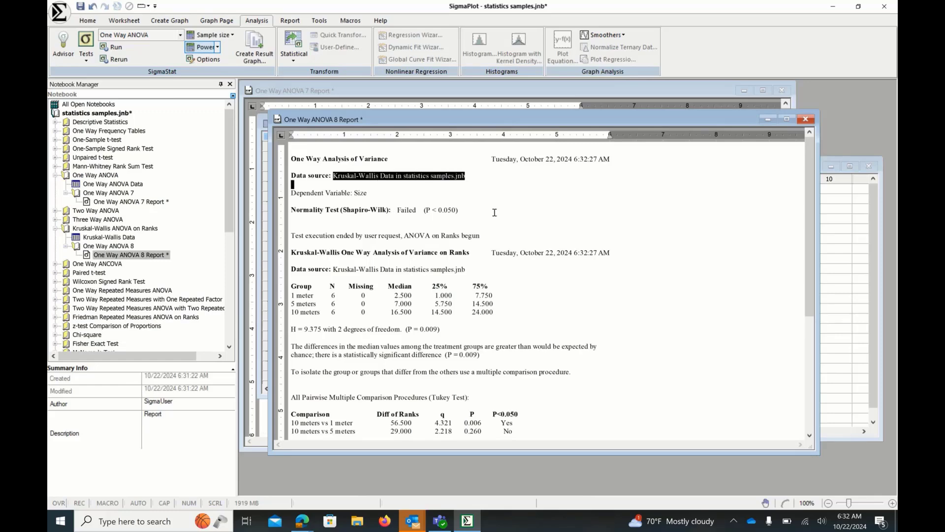
left_click(383, 210)
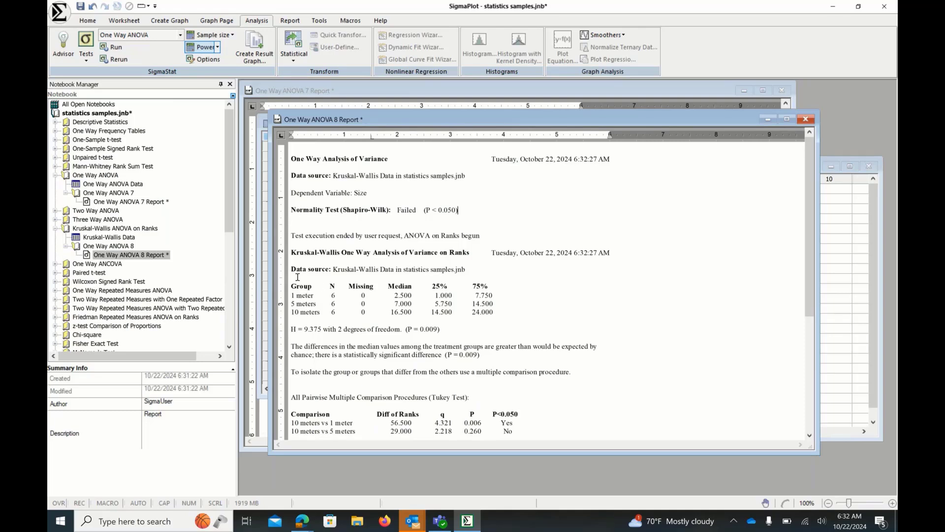
left_click_drag(291, 285, 480, 311)
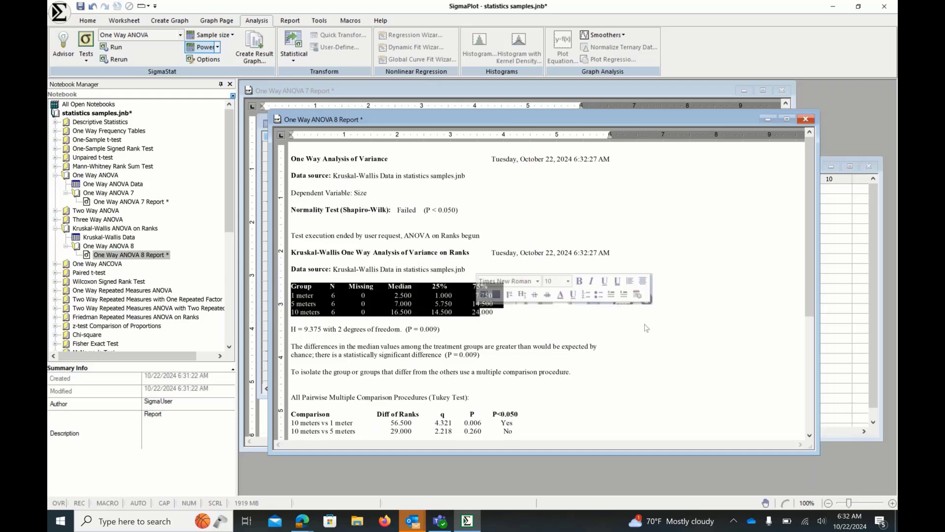
left_click(813, 312)
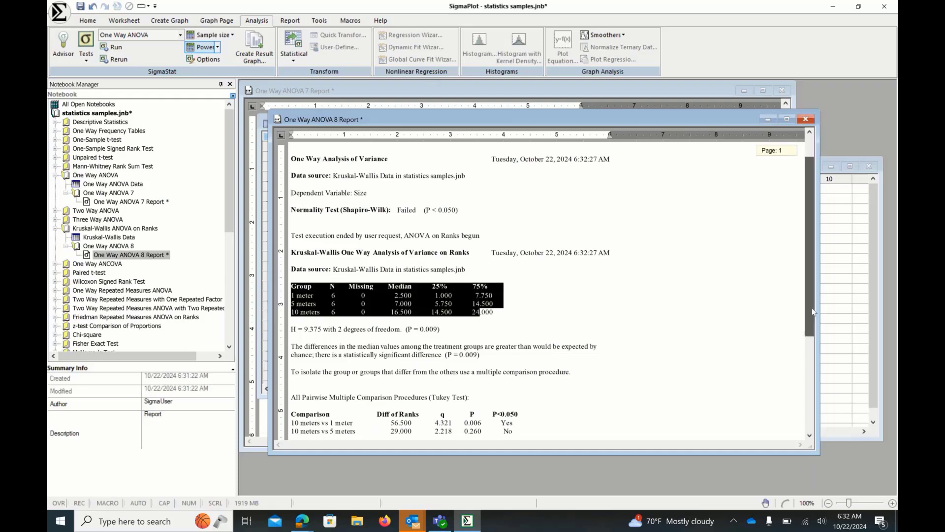
scroll(812, 312, "down", 1)
left_click(404, 266)
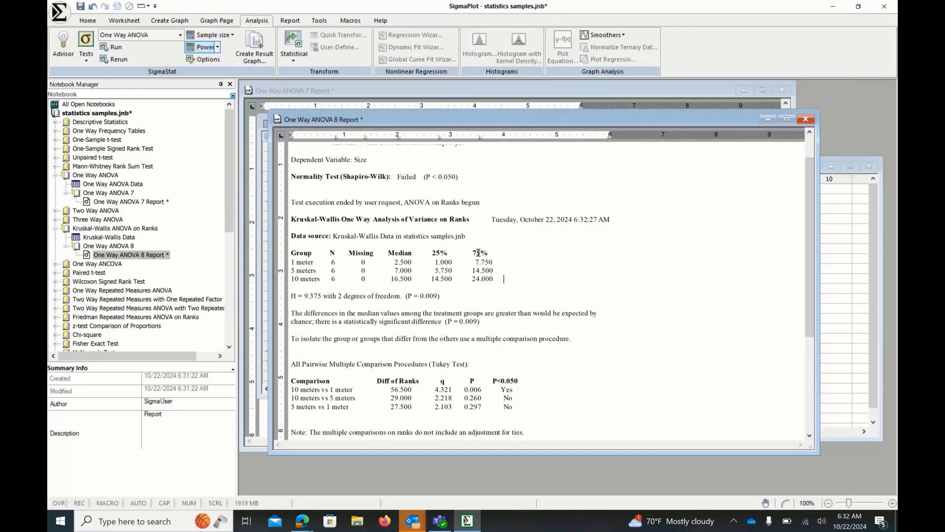
left_click_drag(316, 322, 484, 322)
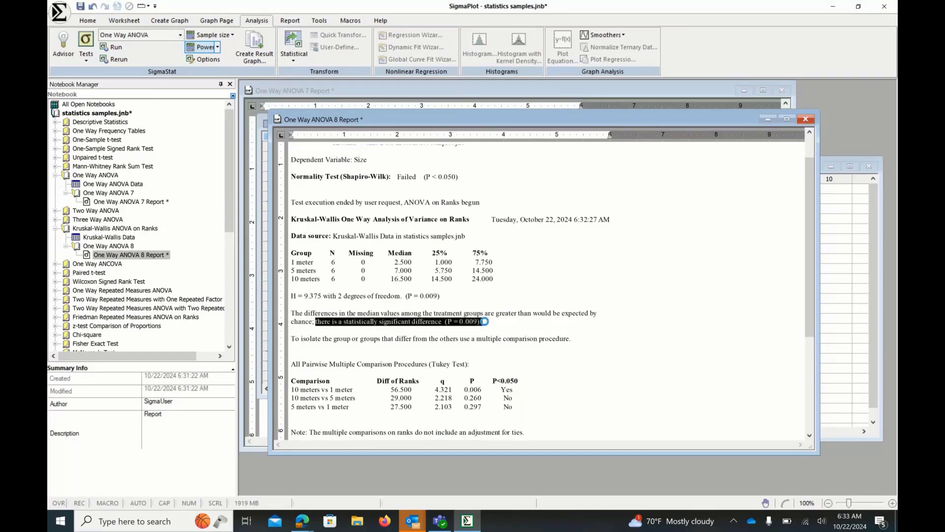
scroll(542, 358, "down", 3)
scroll(311, 394, "up", 3)
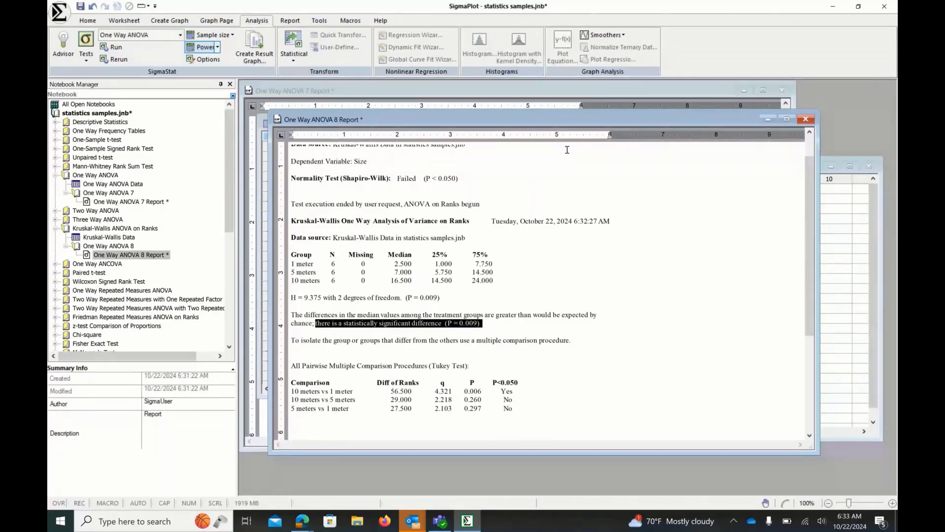
left_click_drag(560, 122, 575, 144)
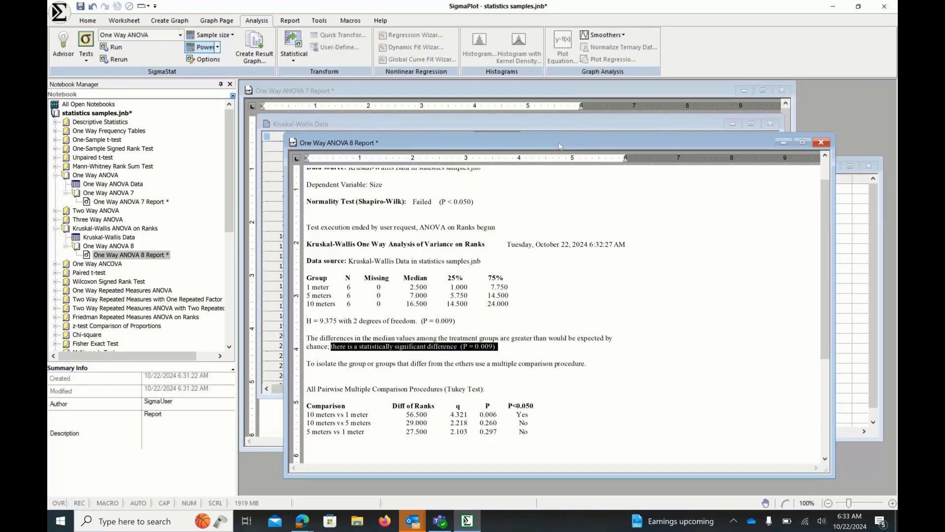
left_click_drag(558, 142, 566, 166)
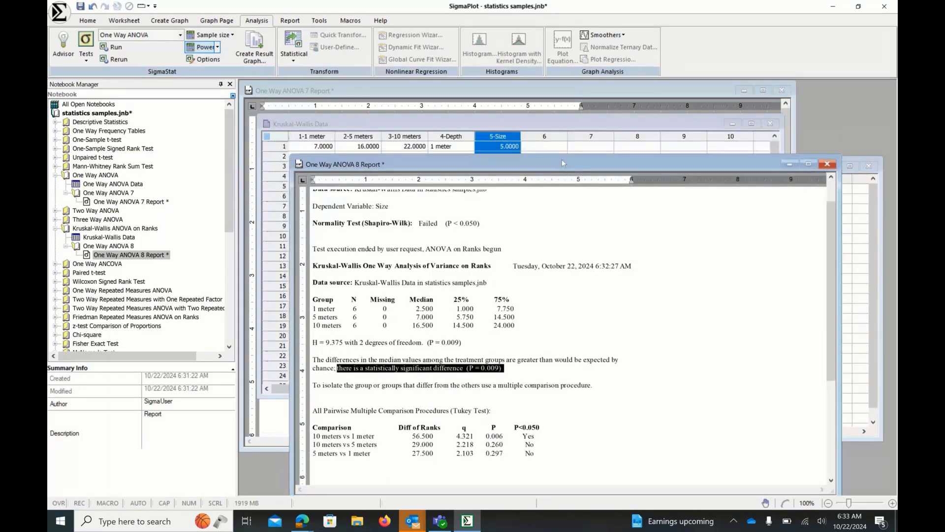
- Open the One Way ANOVA 7 report and highlight its normality and equal variance test results to examine them
double_click(131, 201)
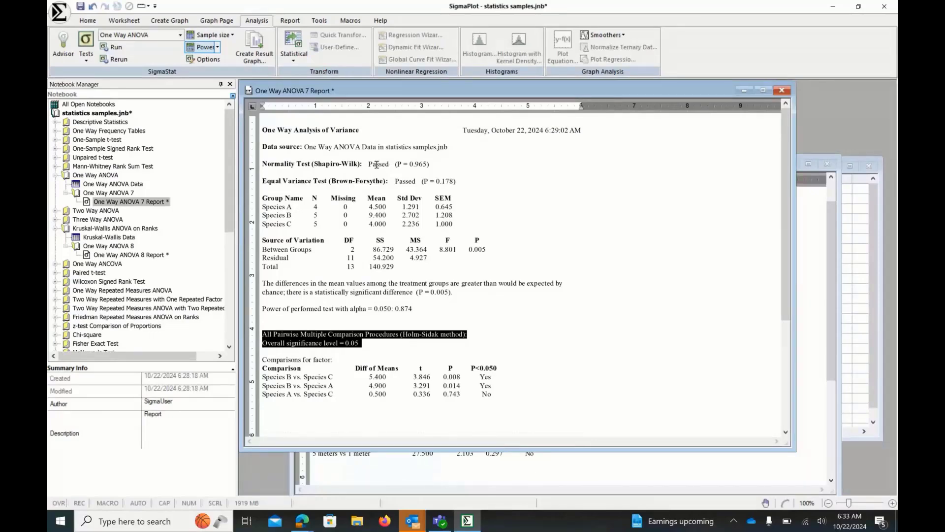
left_click_drag(264, 164, 475, 182)
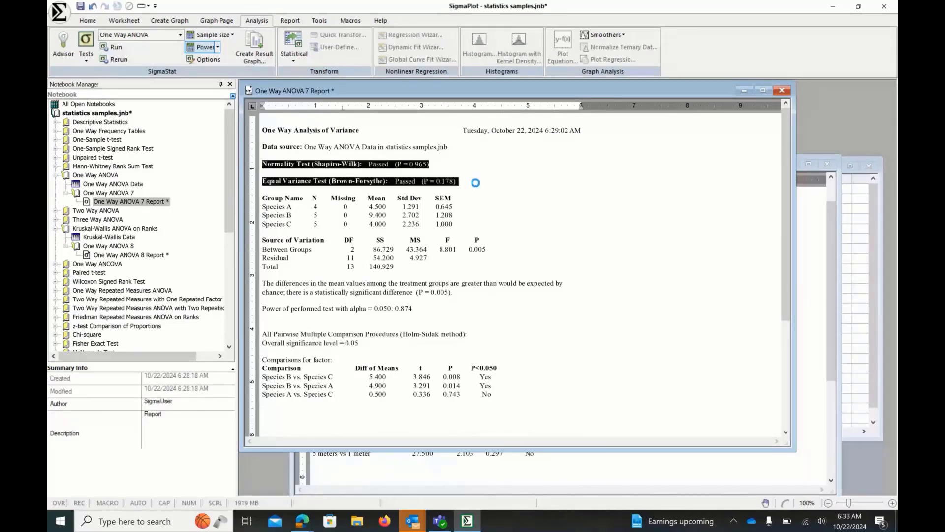
left_click(476, 216)
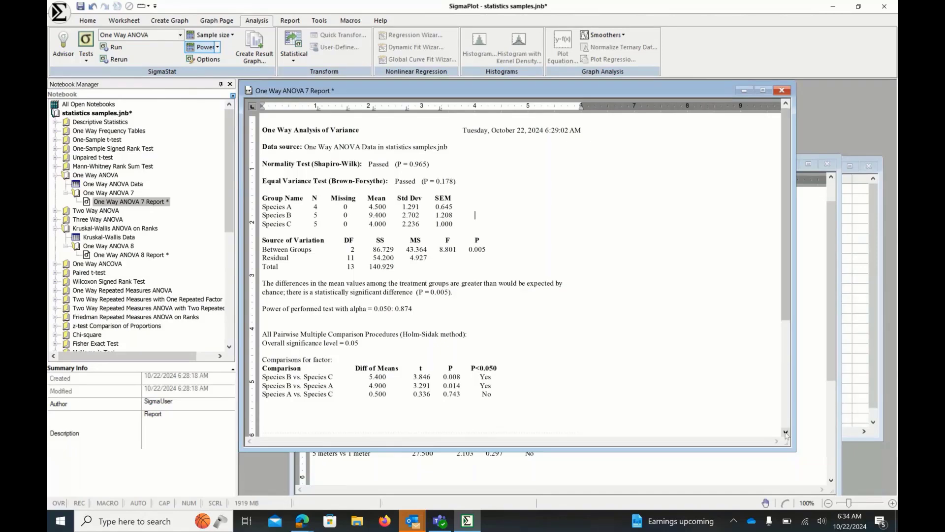
left_click_drag(790, 446, 816, 466)
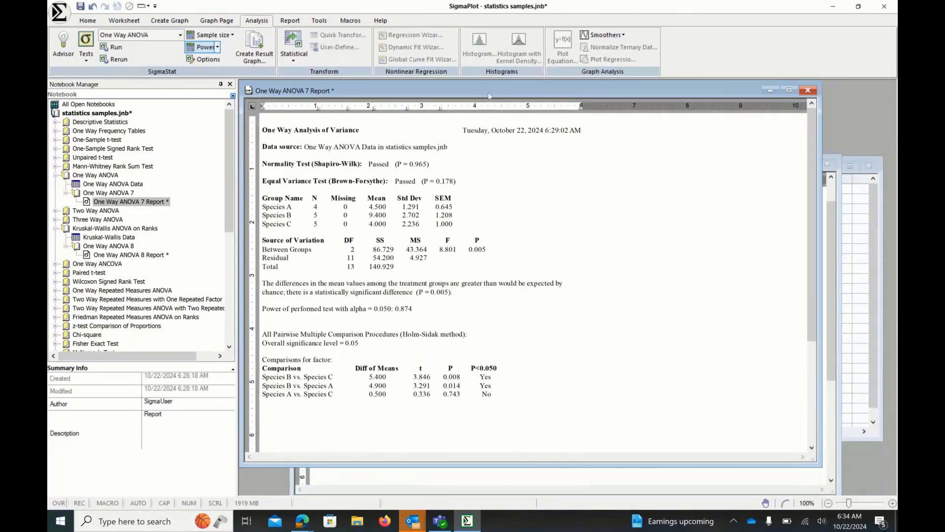
left_click_drag(488, 93, 535, 173)
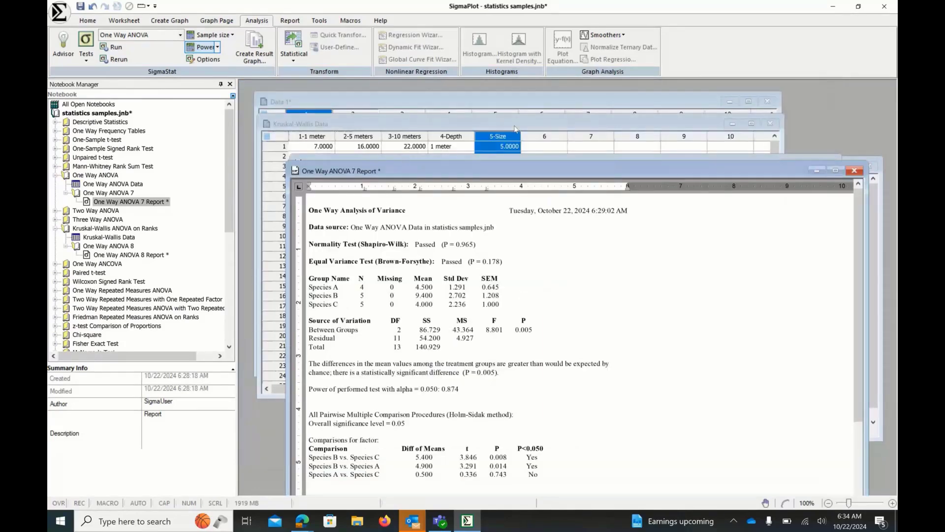
- Open the ANOVA Sample Size calculator for the Kruskal-Wallis worksheet and close it
left_click(516, 129)
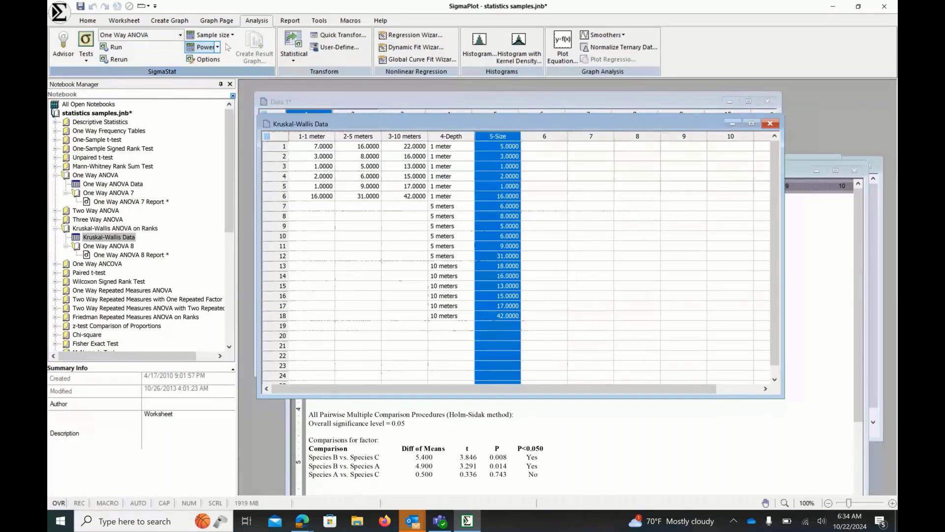
left_click(232, 35)
left_click(512, 127)
left_click(645, 414)
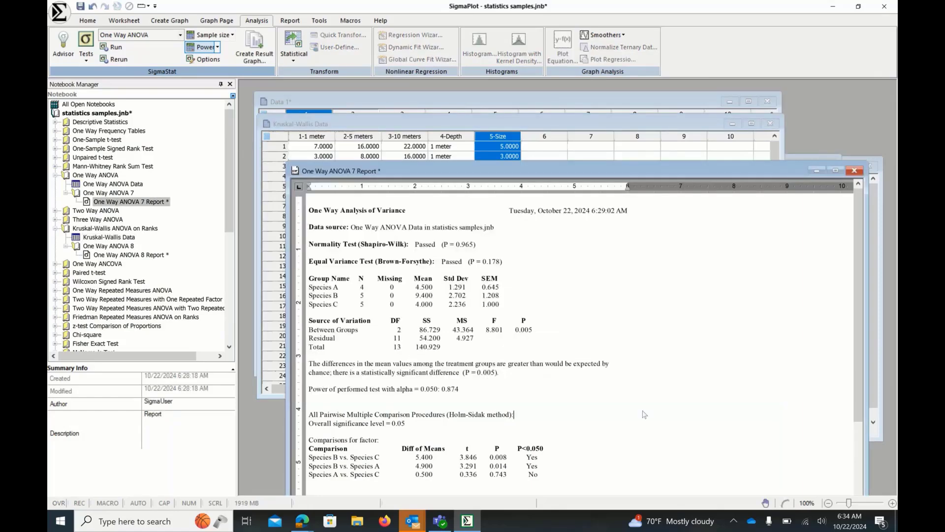
left_click(232, 36)
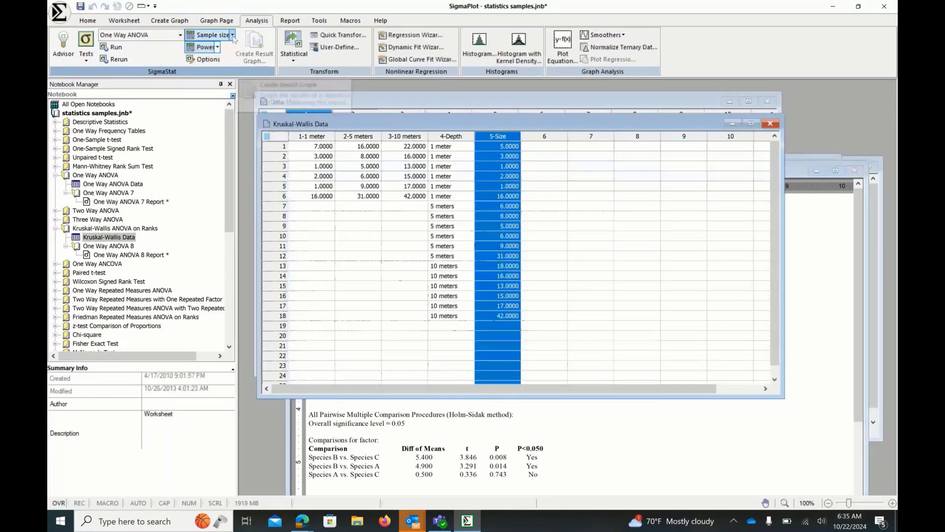
left_click(233, 36)
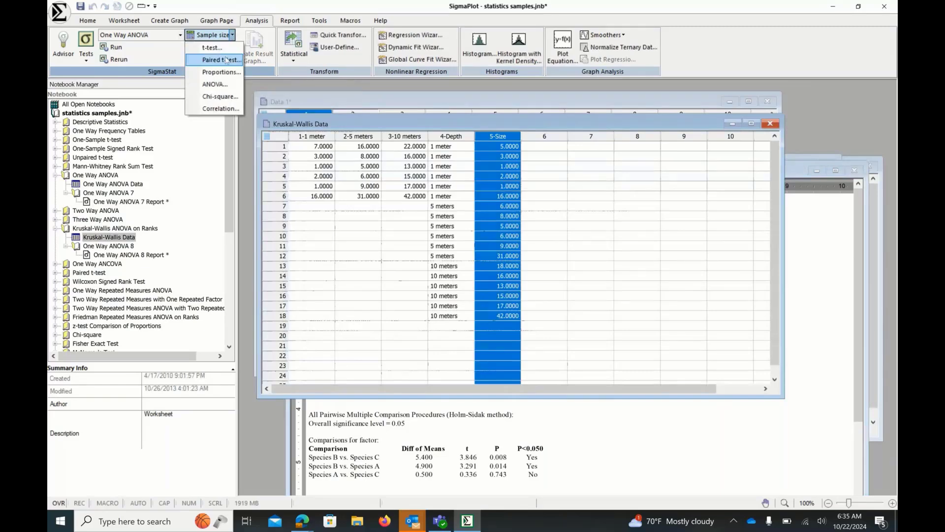
left_click(228, 87)
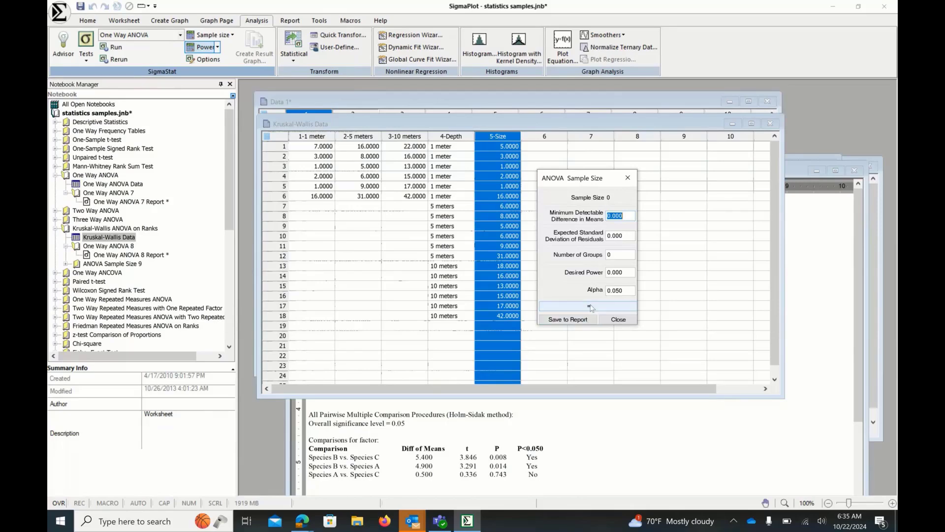
left_click(626, 180)
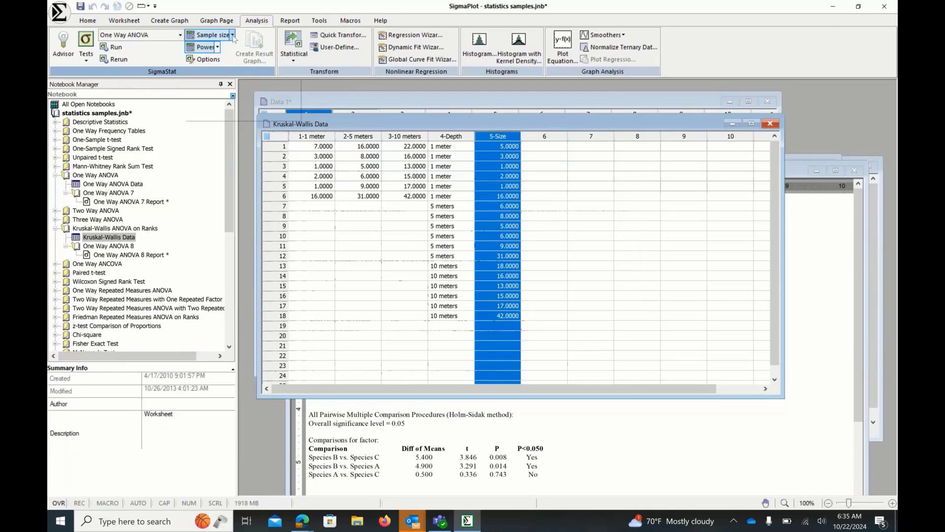
- Open the t-test Sample Size calculator, enter expected difference 1.5, standard deviation 0.9 and desired power 80, and calculate
left_click(232, 35)
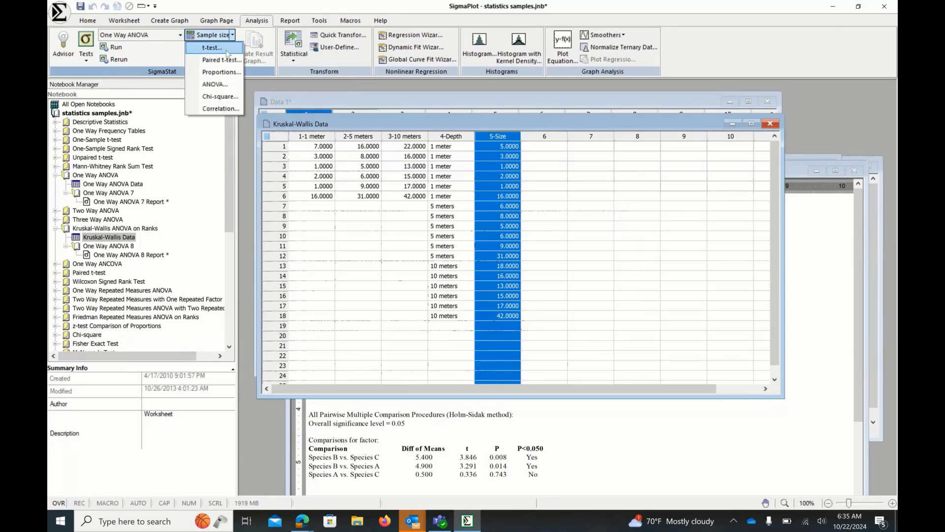
left_click(227, 51)
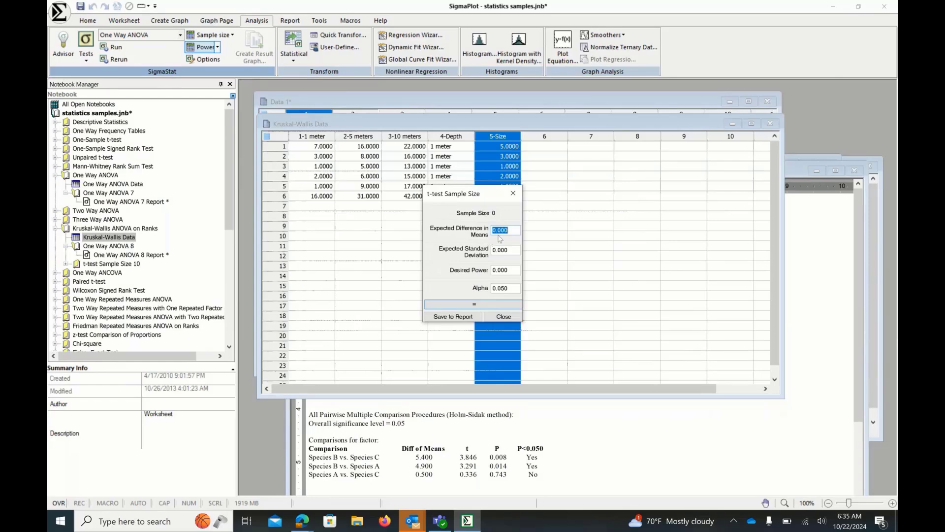
type("2.3")
key("BackSpace")
key("BackSpace")
type("1.5")
double_click(502, 250)
type("0.9")
key("Tab")
type("80")
left_click(516, 304)
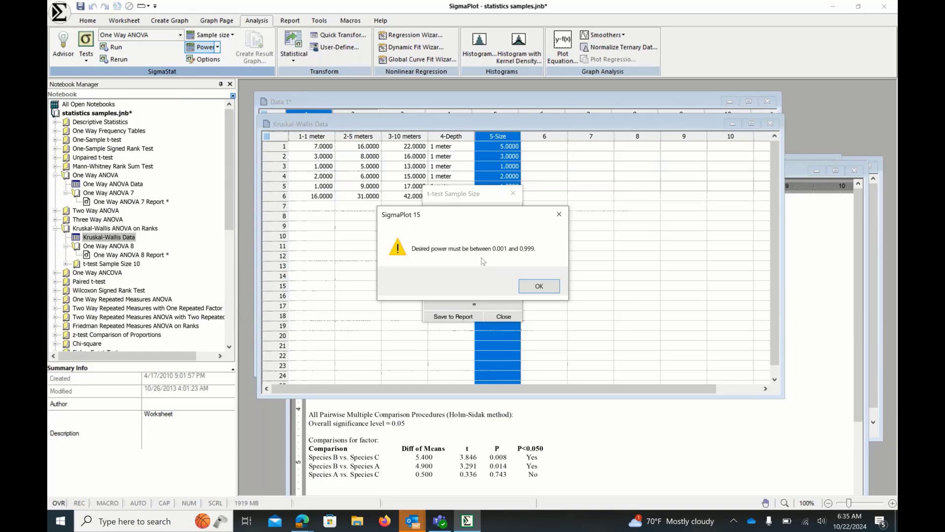
left_click(540, 285)
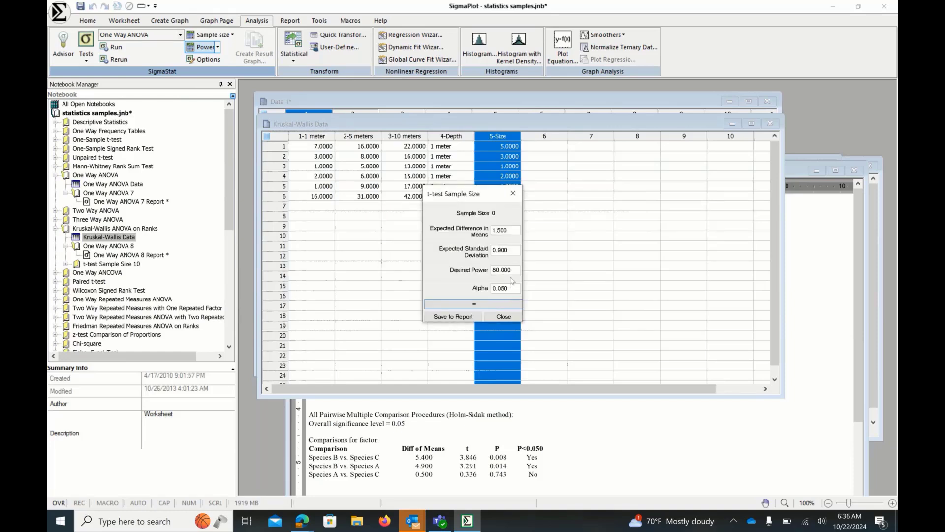
- Set the desired power to 0.8, calculate the required sample size and close the calculator
left_click_drag(511, 270, 486, 272)
type("0.8")
left_click(477, 306)
left_click(511, 198)
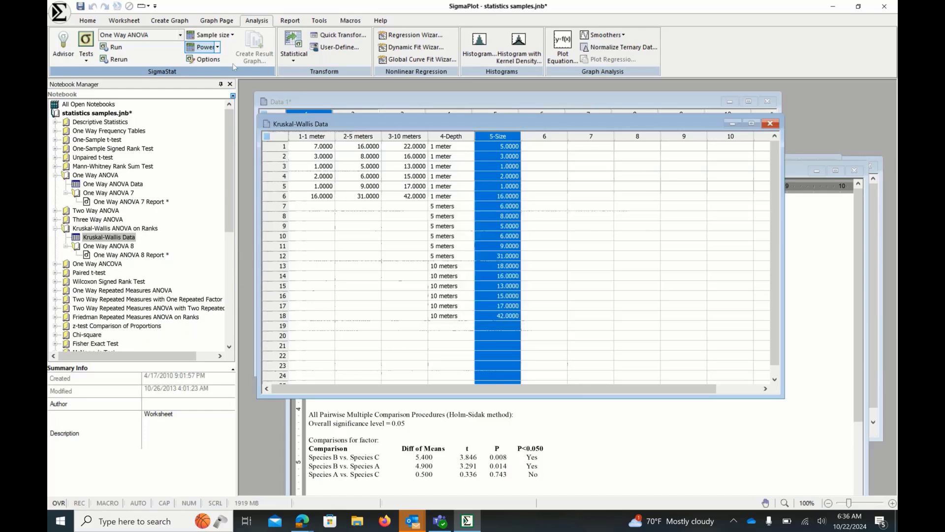
left_click(232, 35)
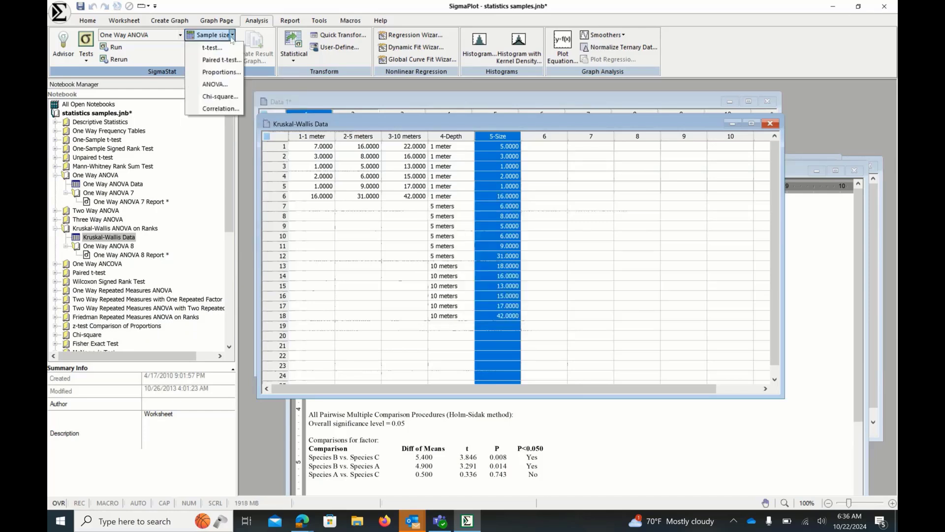
left_click(232, 38)
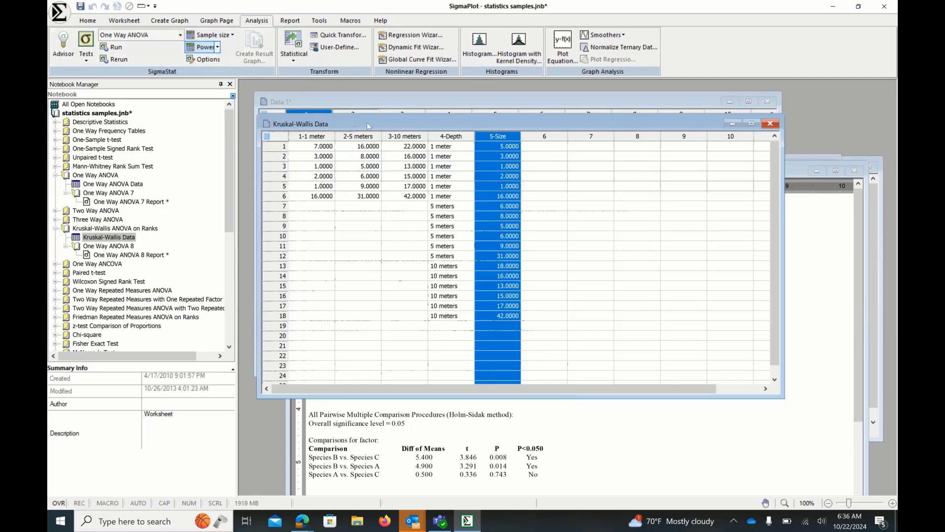
left_click_drag(369, 126, 385, 143)
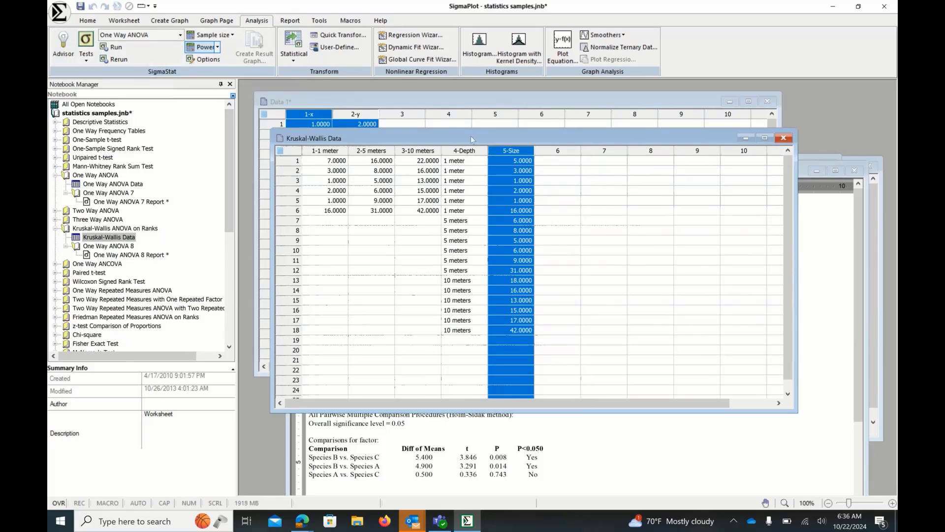
- Minimize the Kruskal-Wallis worksheet and use the Advisor to get a test suggestion for two groups of numeric data, one treatment per subject
left_click(745, 138)
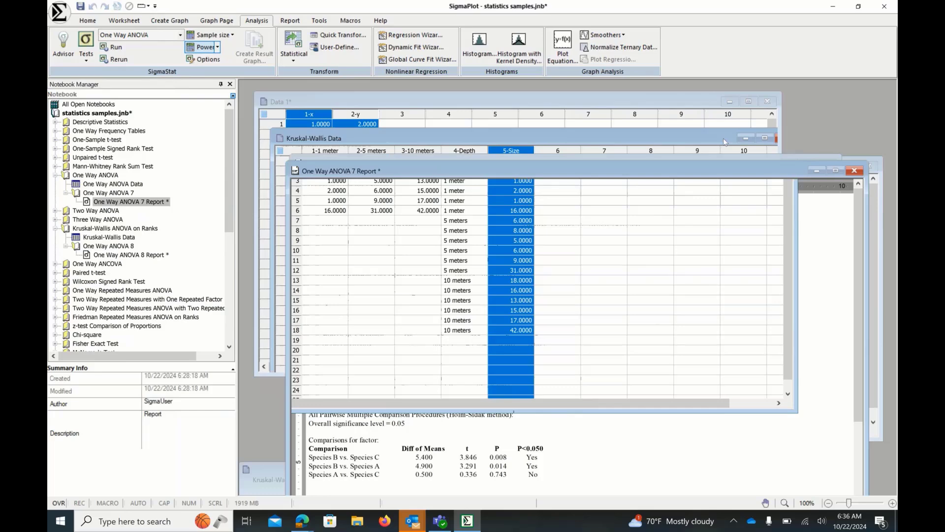
left_click(64, 54)
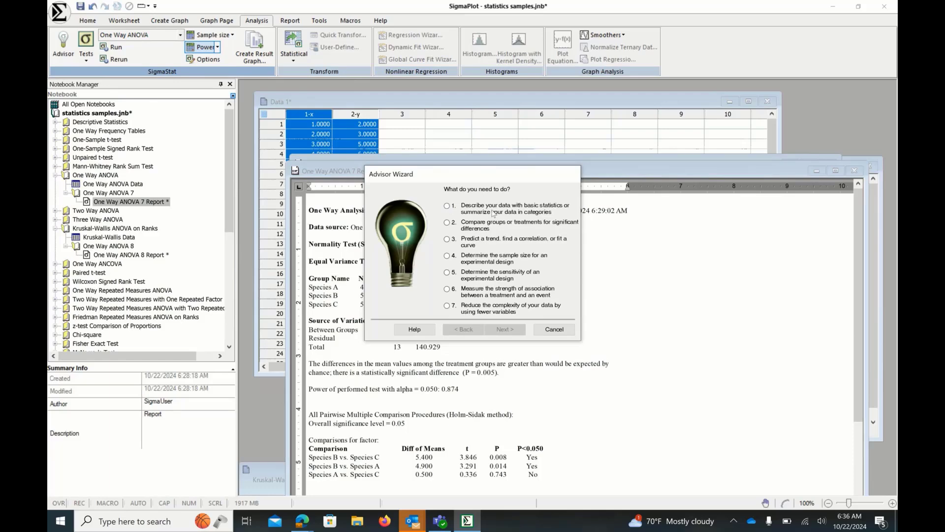
left_click(447, 222)
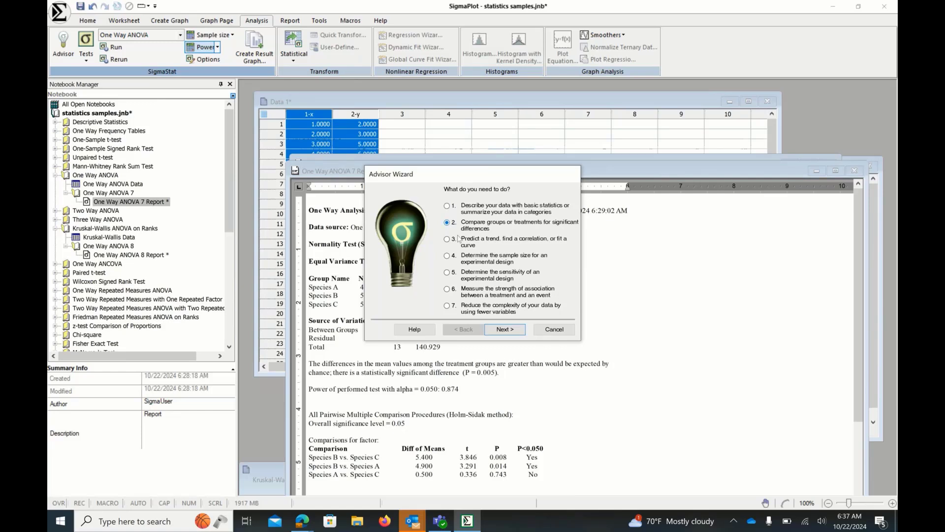
left_click(496, 331)
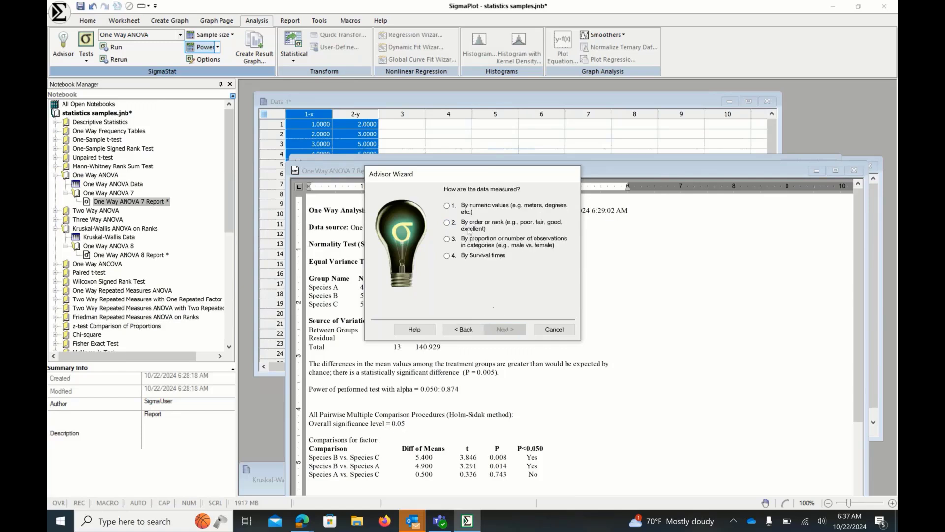
left_click(447, 206)
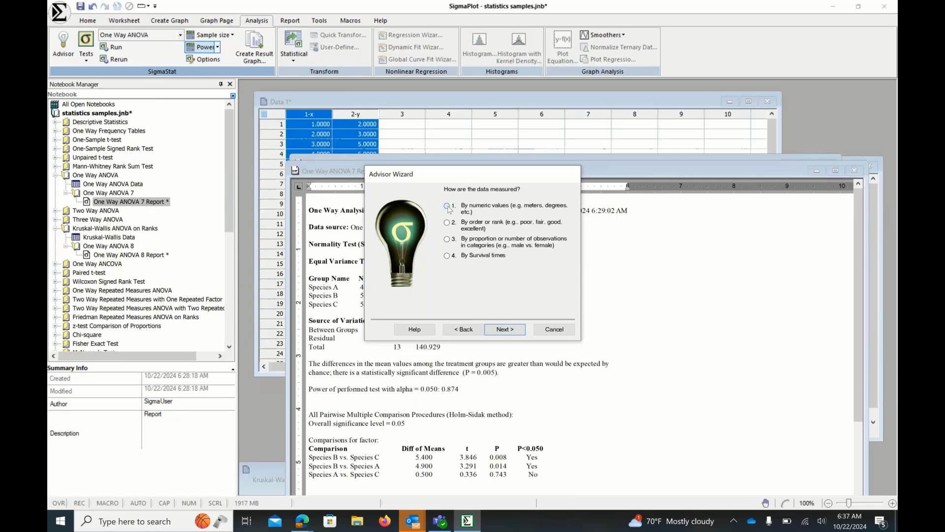
left_click(504, 329)
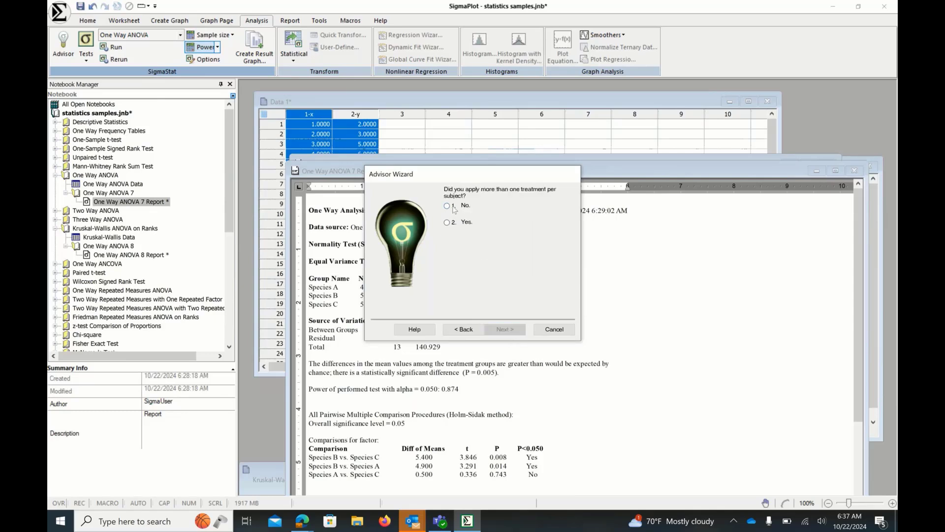
left_click(447, 206)
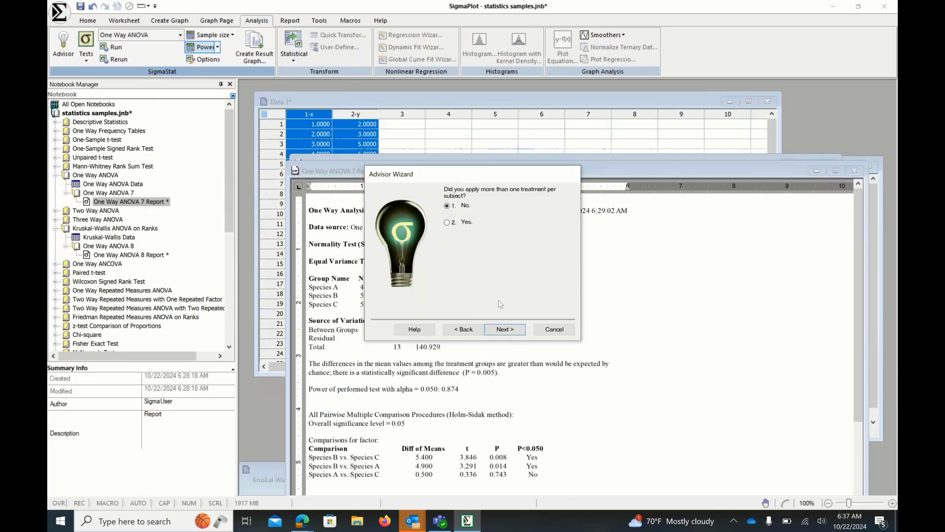
left_click(510, 329)
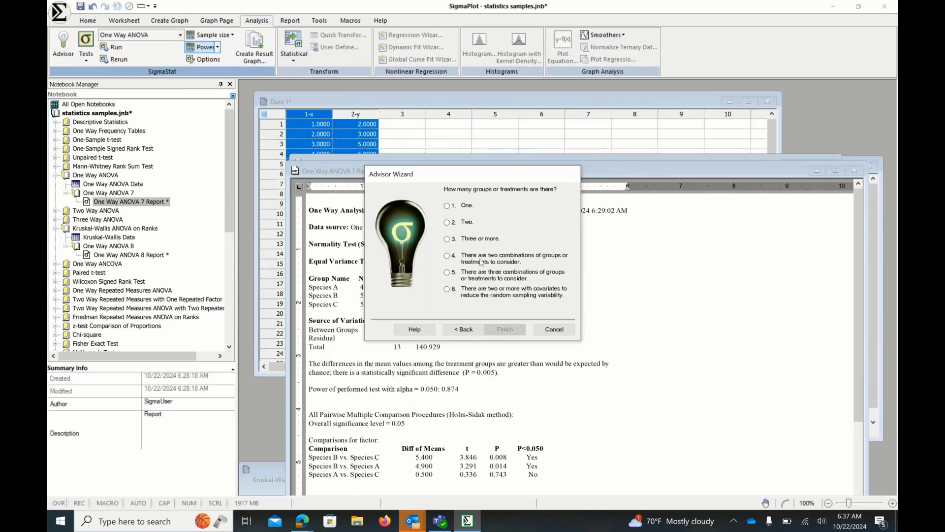
left_click(447, 223)
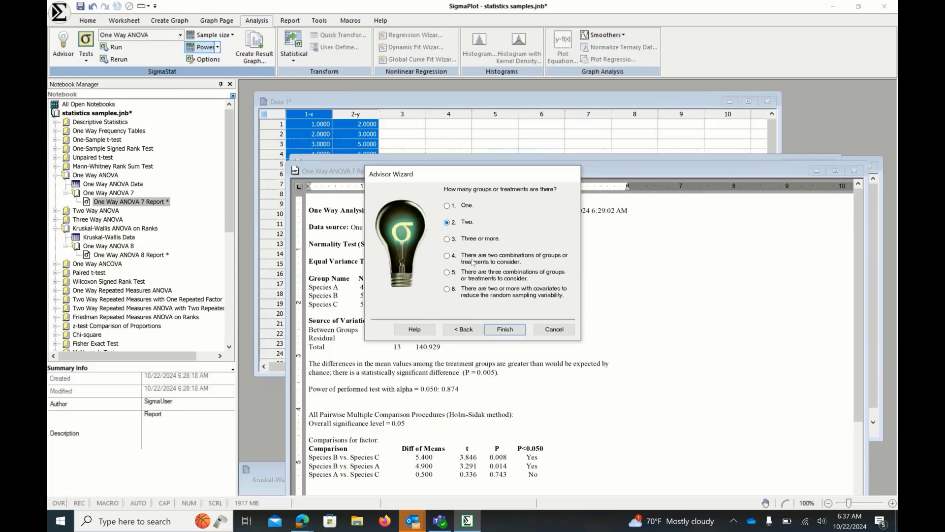
left_click(504, 331)
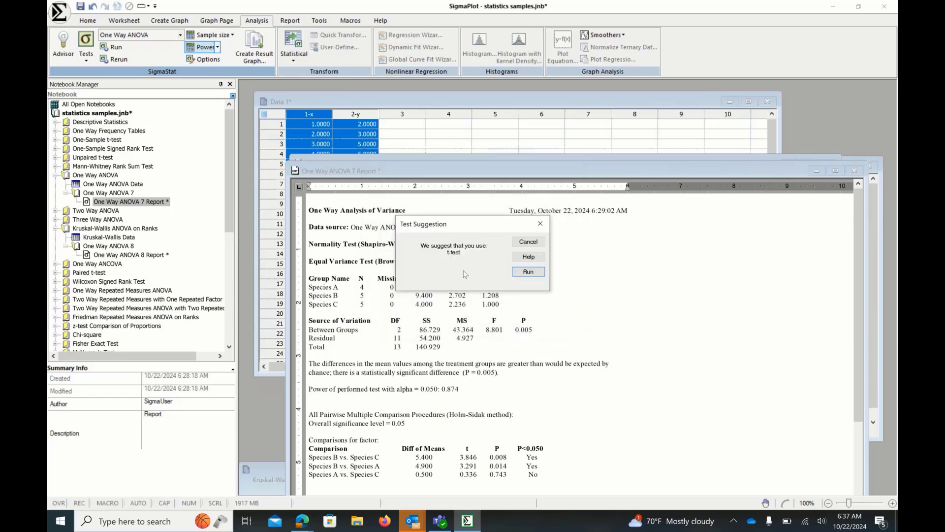
left_click(540, 227)
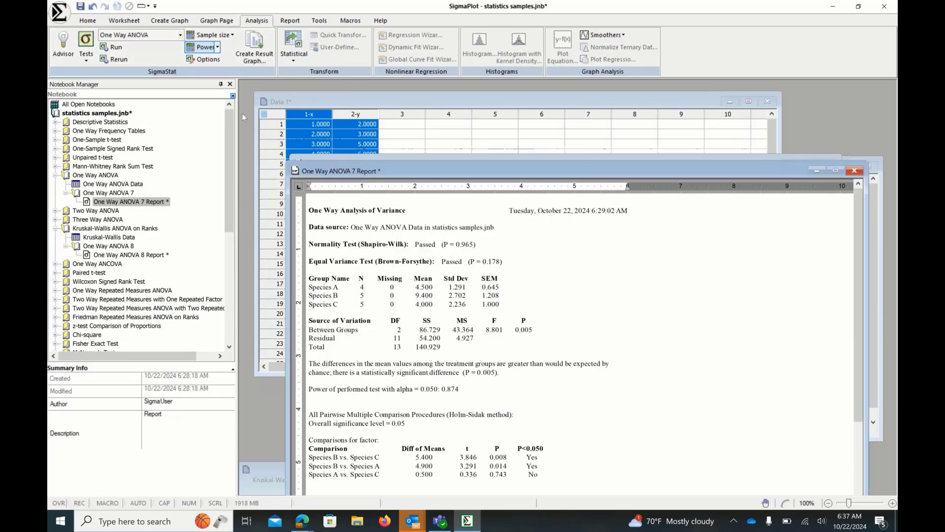
- Run the Advisor again for numeric data with two combinations of groups or treatments, then dismiss the suggested test
left_click(64, 52)
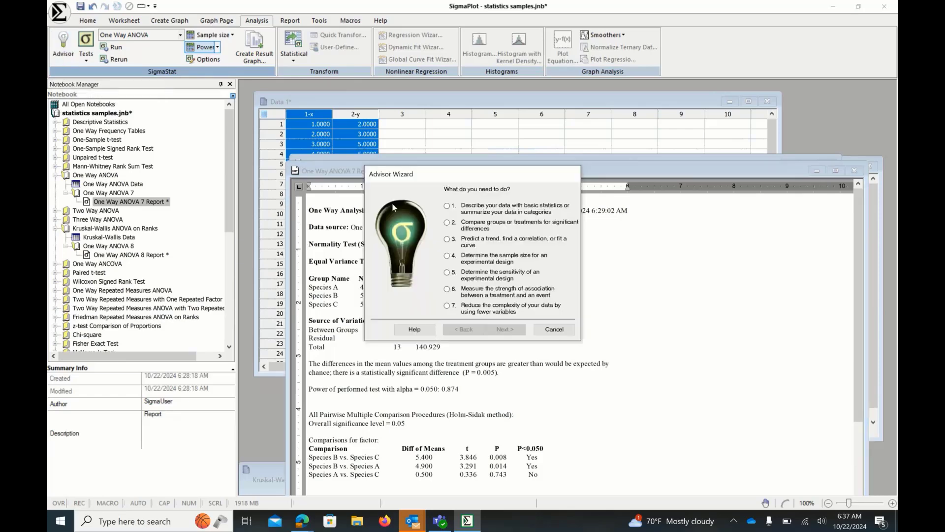
left_click(447, 223)
key("Return")
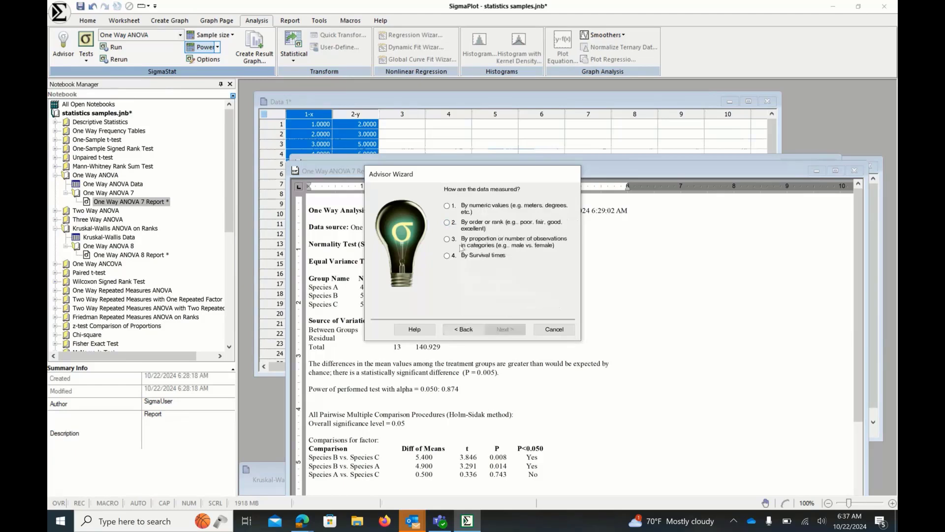
left_click(447, 206)
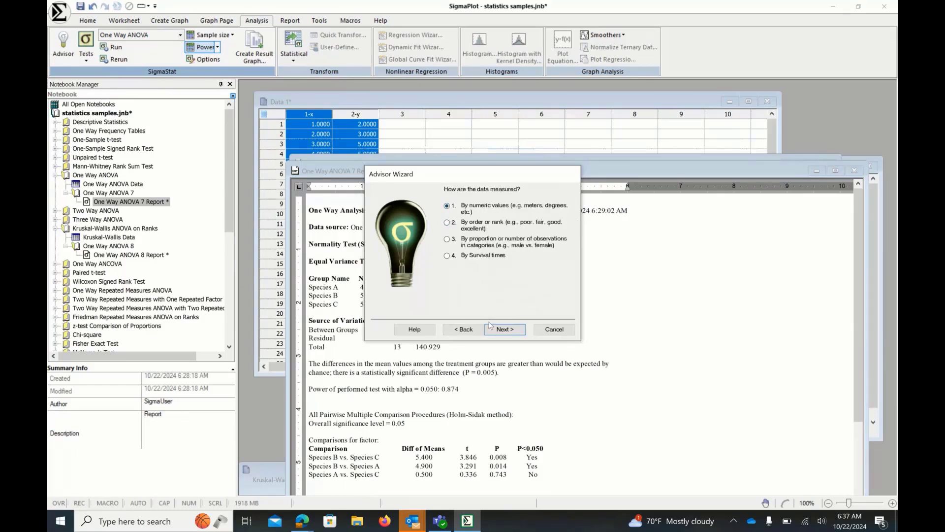
left_click(510, 332)
left_click(513, 334)
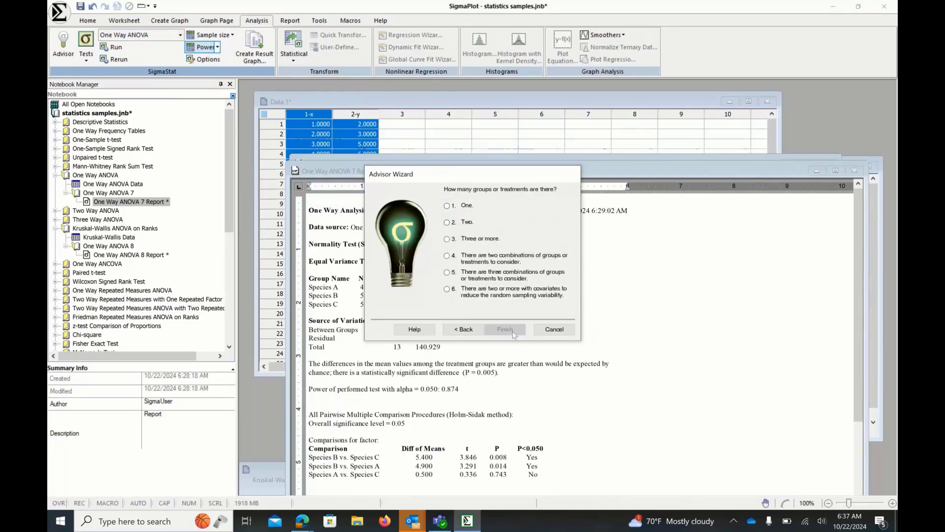
left_click(551, 261)
left_click(504, 329)
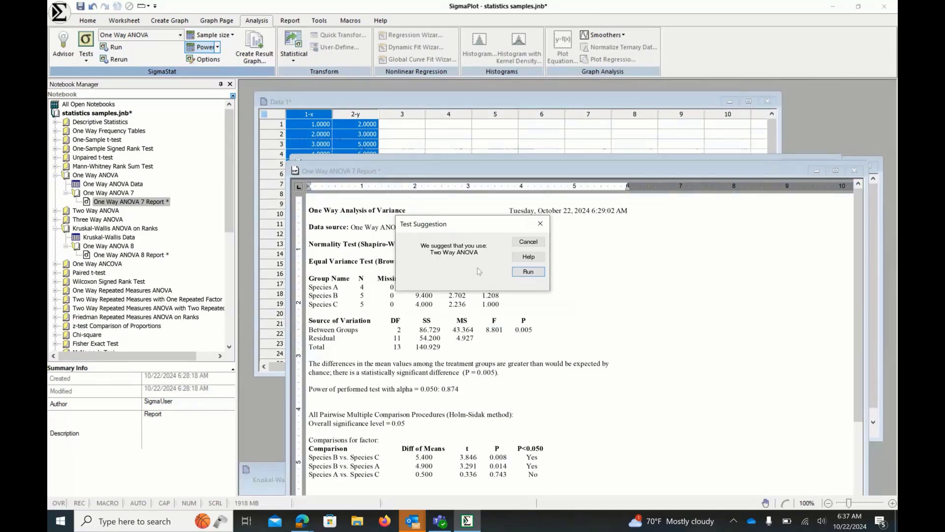
left_click(537, 230)
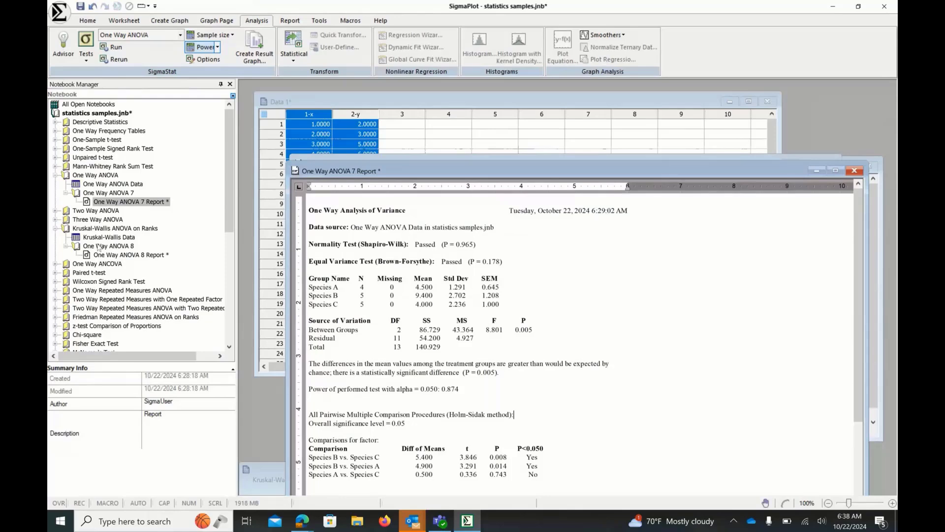
- Open the Two Way ANOVA Data worksheet and close the One Way ANOVA 7 report and Data 1 worksheet
left_click(55, 211)
double_click(112, 219)
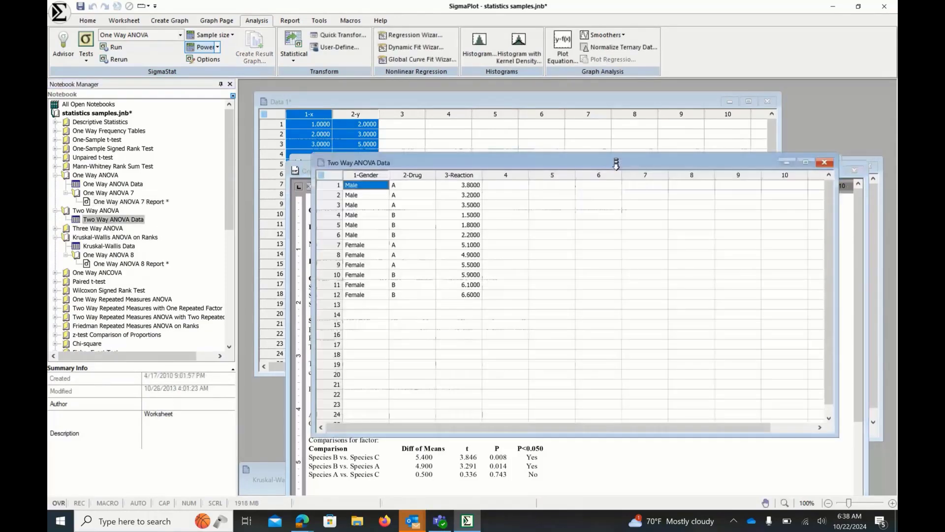
left_click_drag(616, 164, 627, 218)
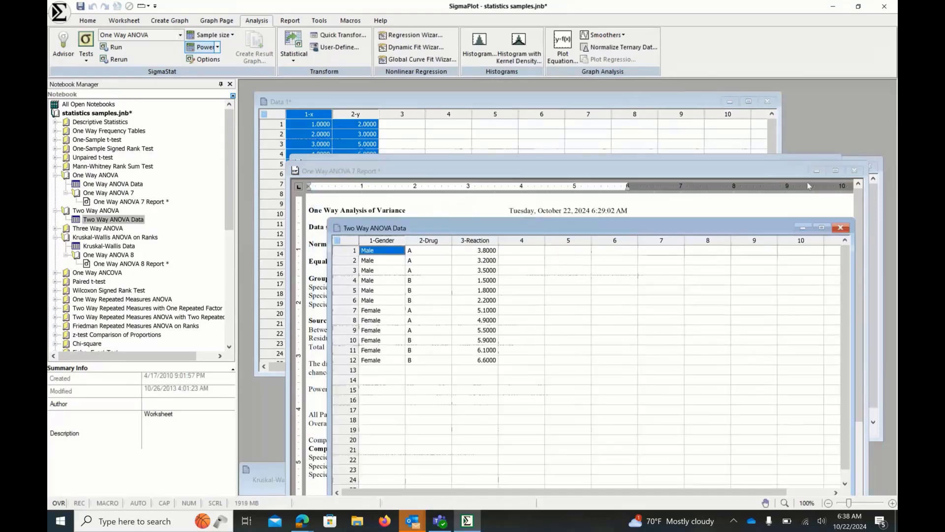
left_click(828, 166)
left_click(827, 165)
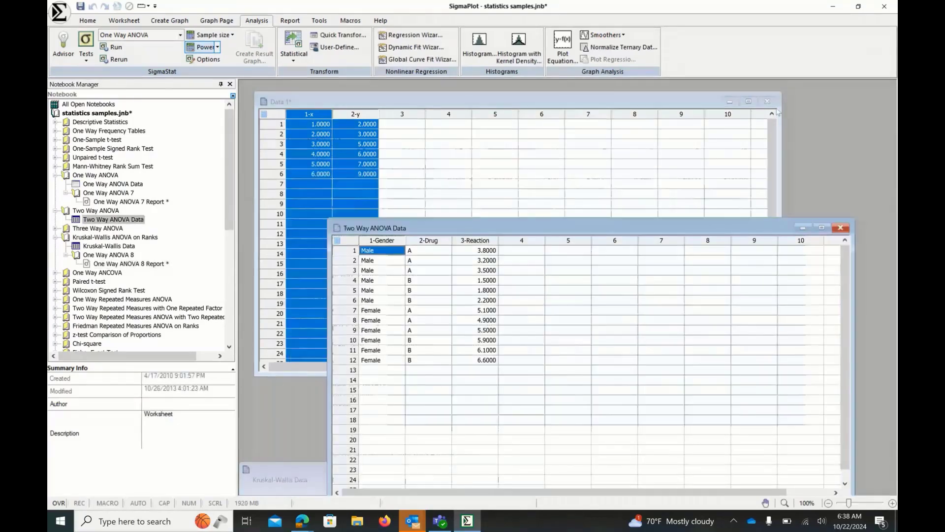
left_click(767, 101)
left_click_drag(637, 223, 607, 154)
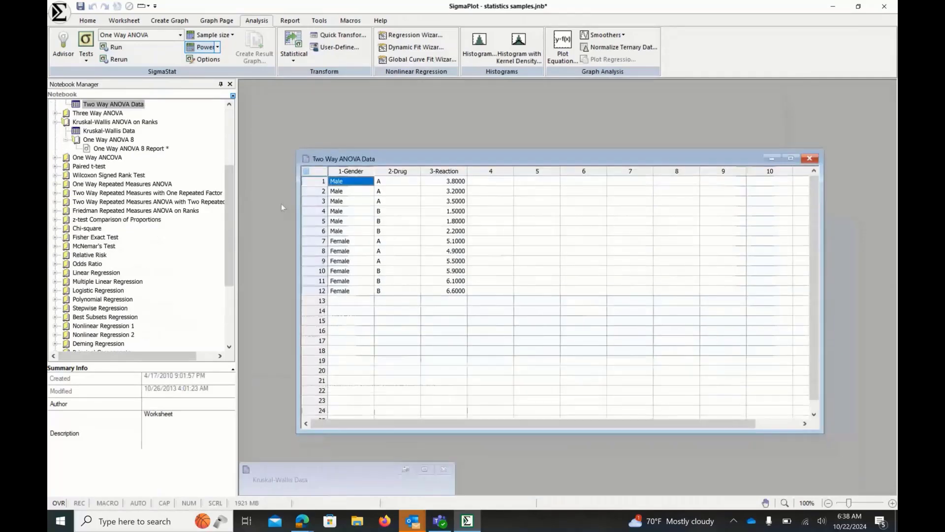
scroll(126, 121, "up", 5)
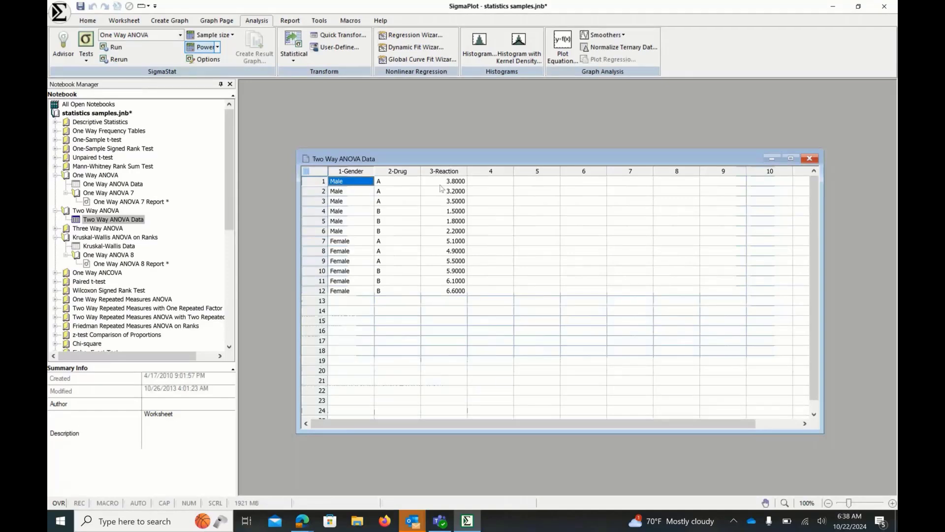
- Run a Two Way ANOVA using Gender as factor A, Drug as factor B and Reaction as the data column
left_click(180, 35)
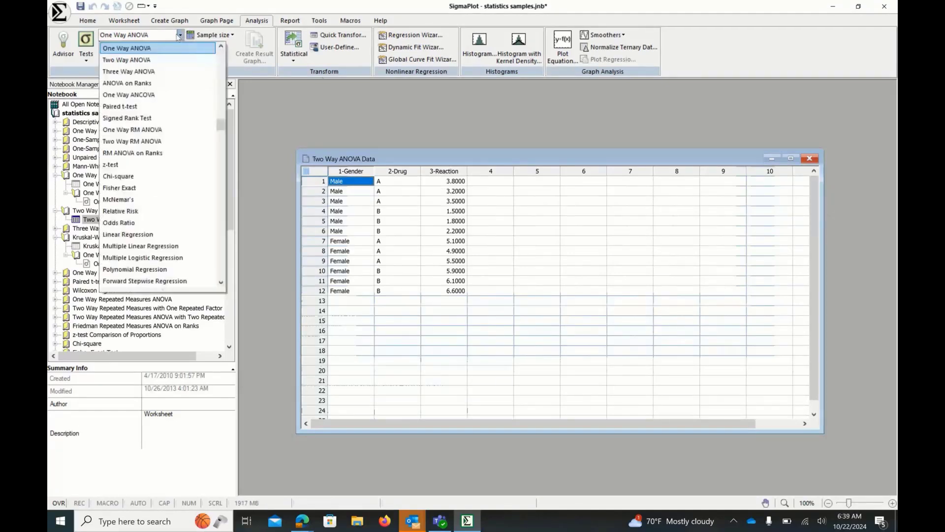
left_click(157, 60)
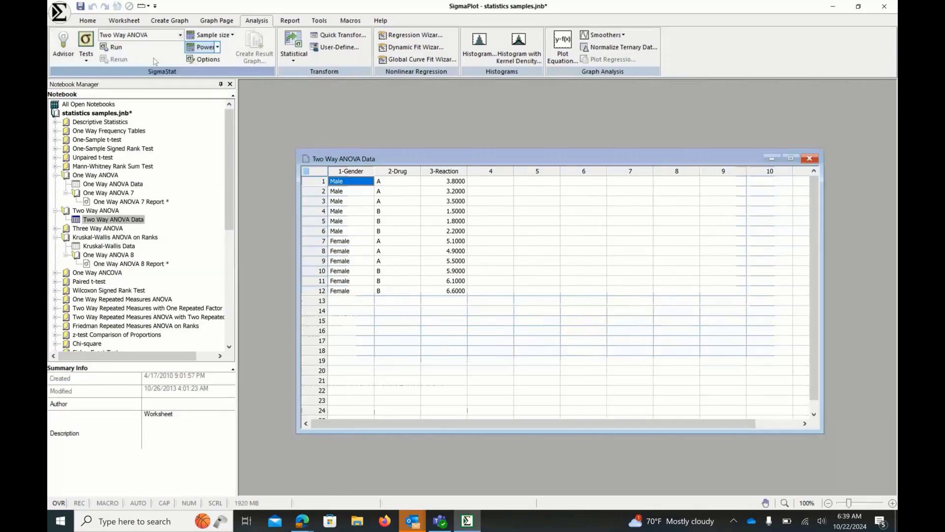
left_click(116, 48)
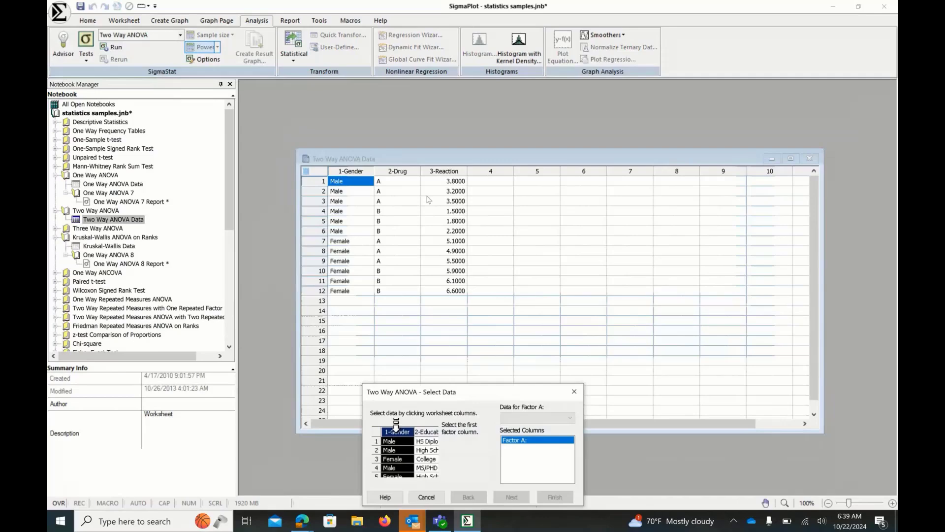
left_click(357, 162)
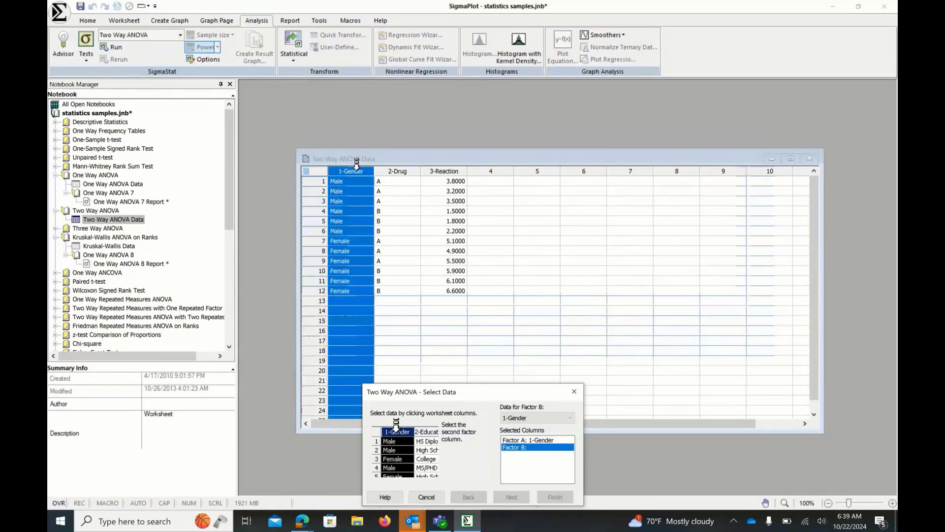
left_click(393, 162)
left_click(444, 162)
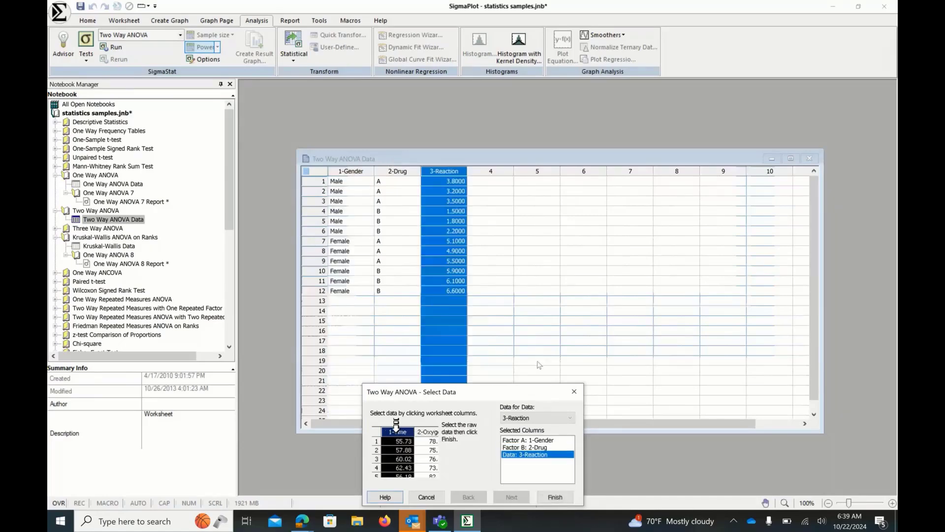
left_click(555, 497)
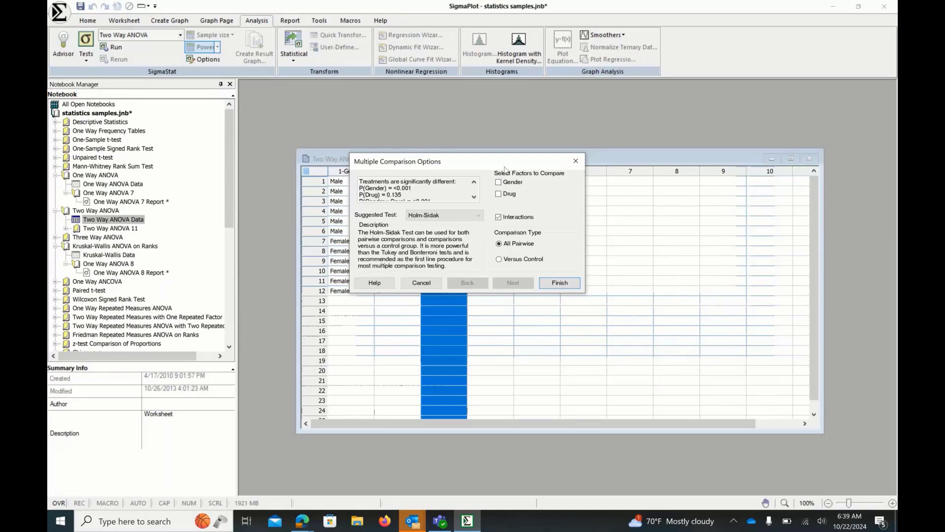
- Select Gender and Drug as factors to compare in the multiple comparison options and finish the test
left_click_drag(505, 168, 508, 181)
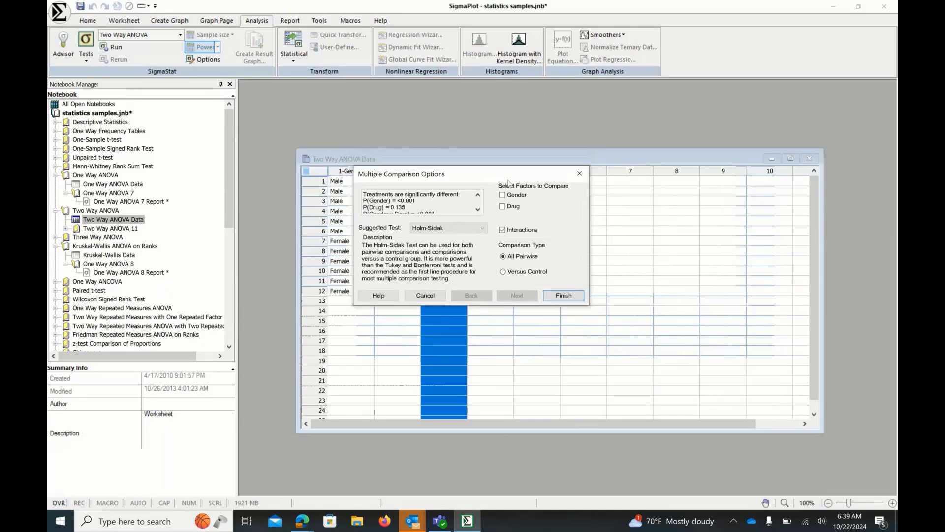
left_click(503, 195)
left_click(503, 207)
left_click(481, 230)
left_click(481, 230)
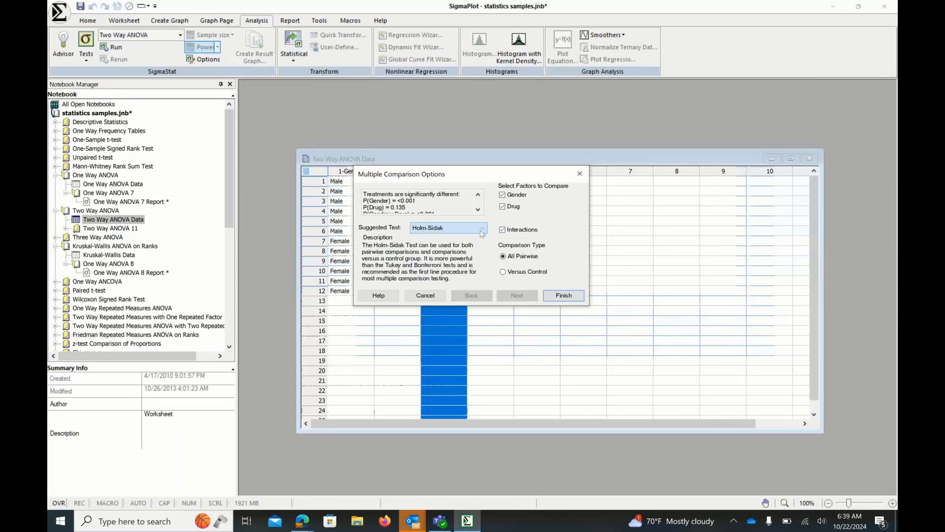
key("Return")
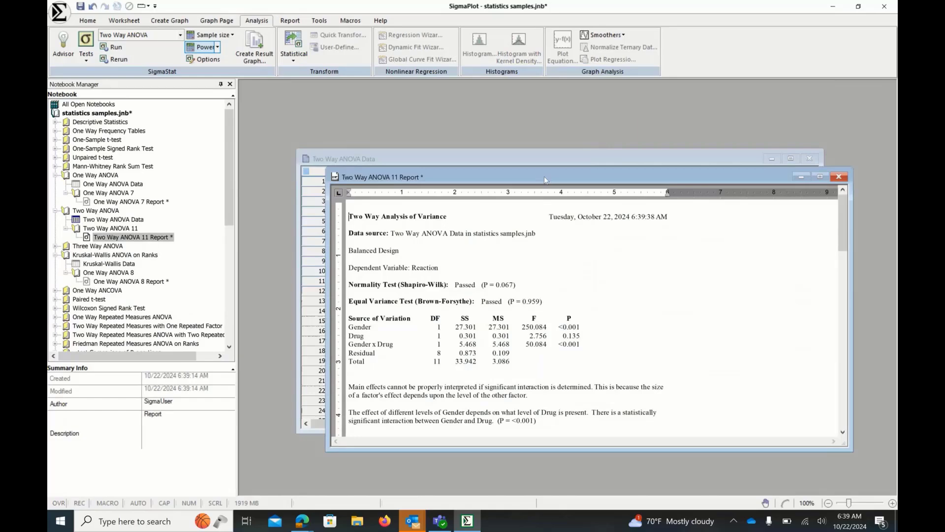
- Highlight the normality and equal variance test results and the source of variation rows in the Two Way ANOVA report
left_click_drag(545, 176, 528, 122)
left_click_drag(332, 230, 529, 246)
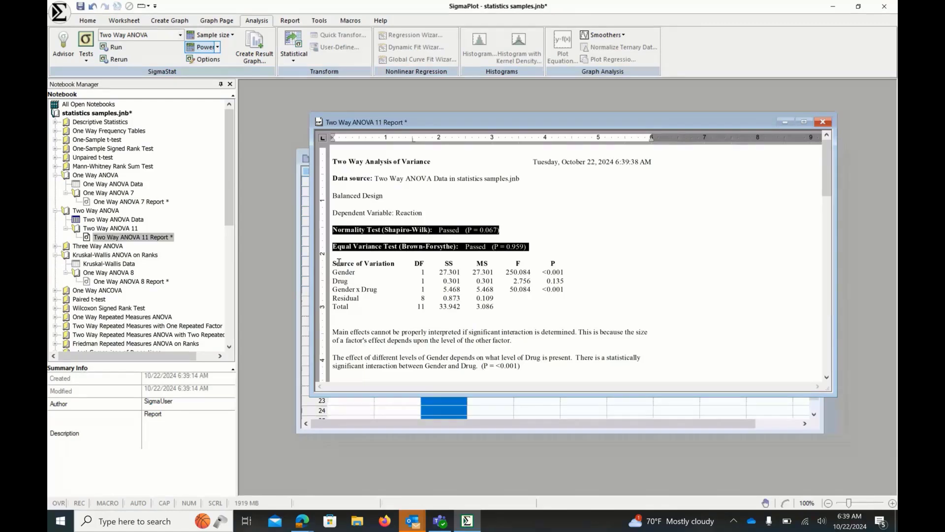
left_click_drag(339, 262, 393, 319)
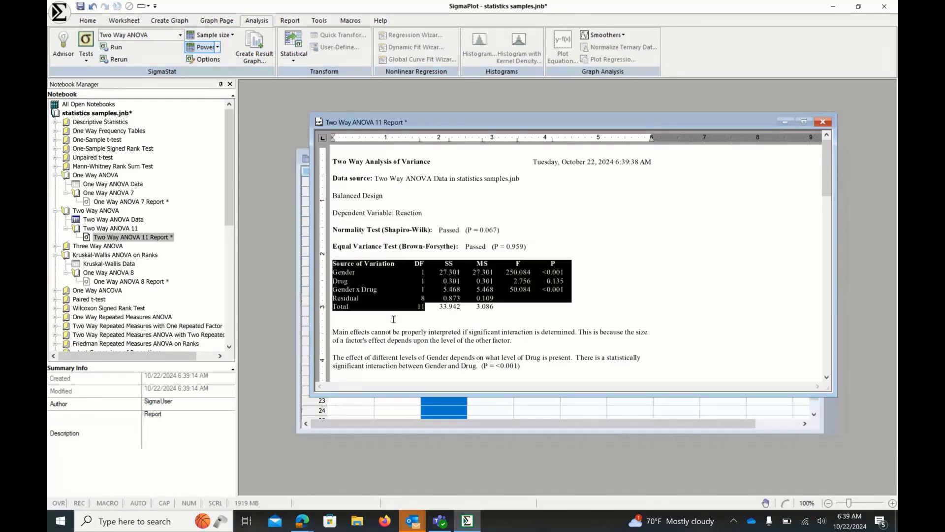
left_click(393, 319)
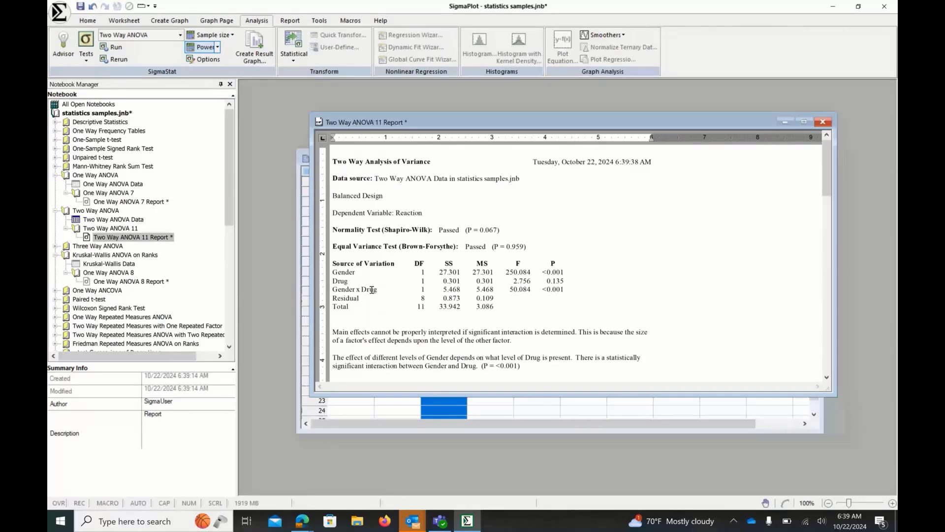
left_click_drag(332, 272, 422, 289)
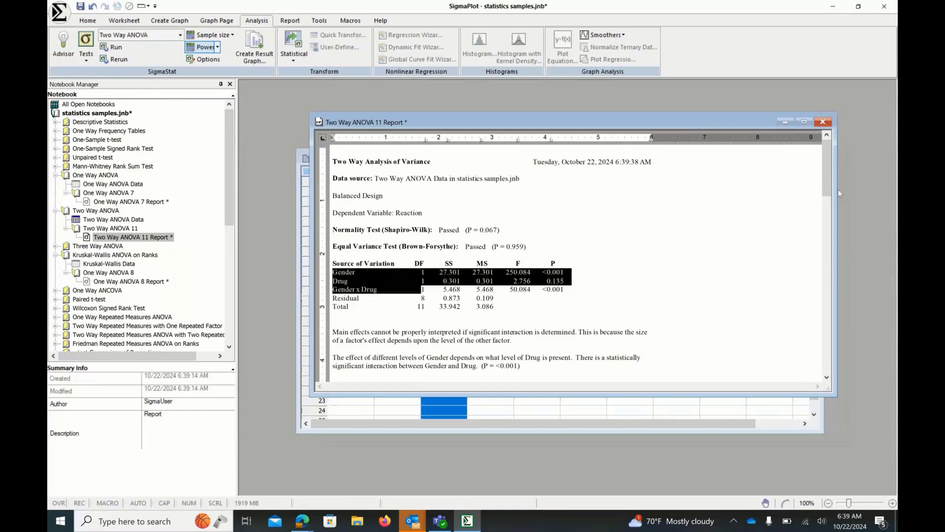
- Scroll through the report, highlighting the power results and examining the least square means and pairwise comparisons
left_click_drag(827, 180, 827, 201)
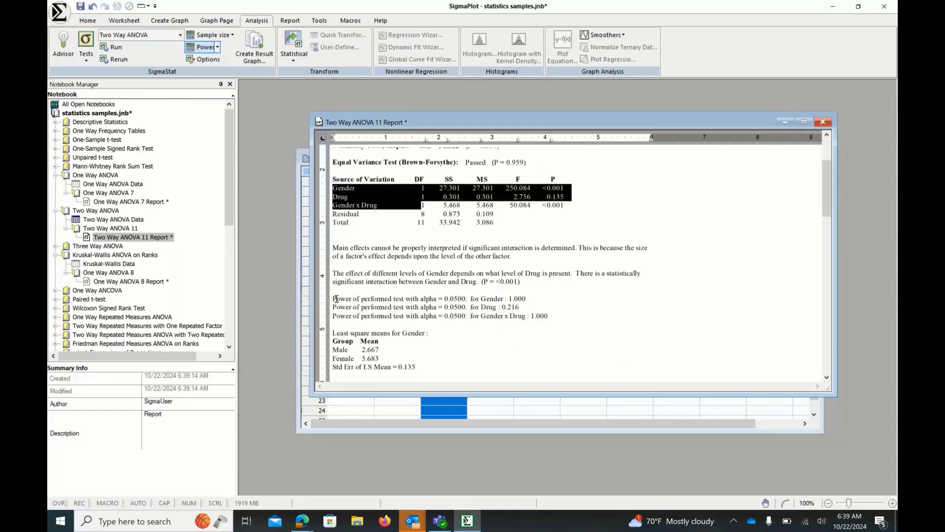
left_click_drag(336, 299, 446, 323)
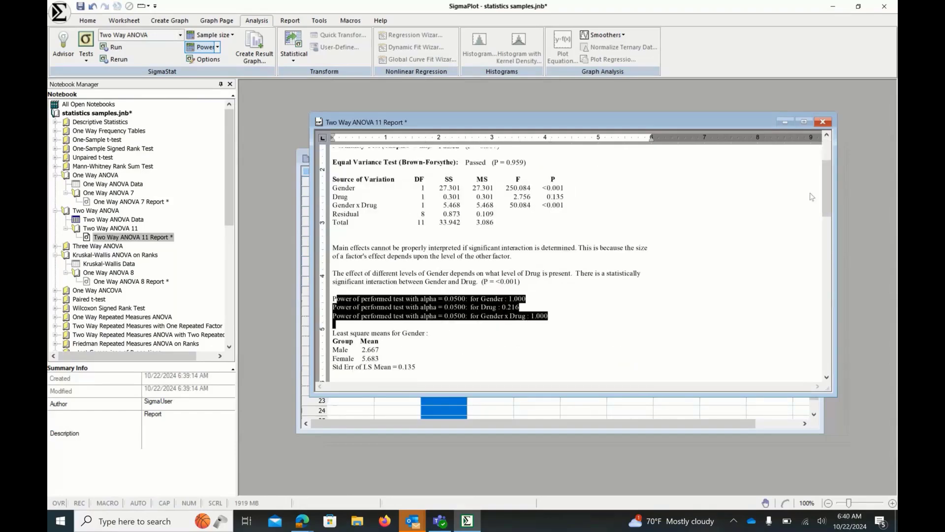
left_click_drag(823, 193, 832, 211)
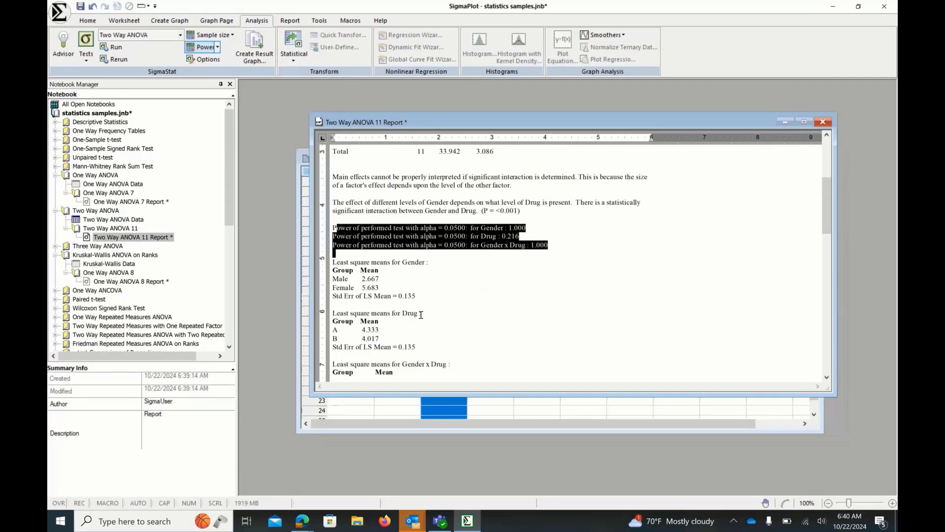
left_click(826, 377)
left_click_drag(826, 377, 826, 378)
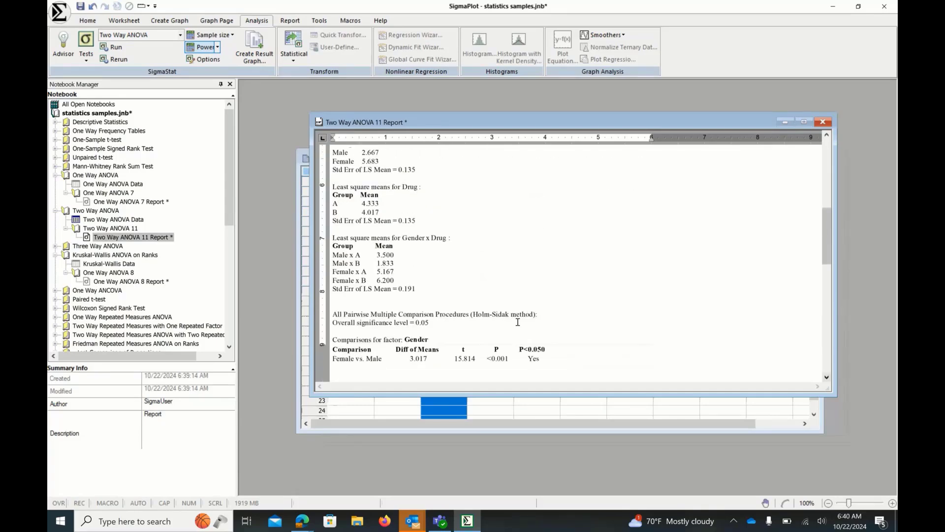
left_click(827, 378)
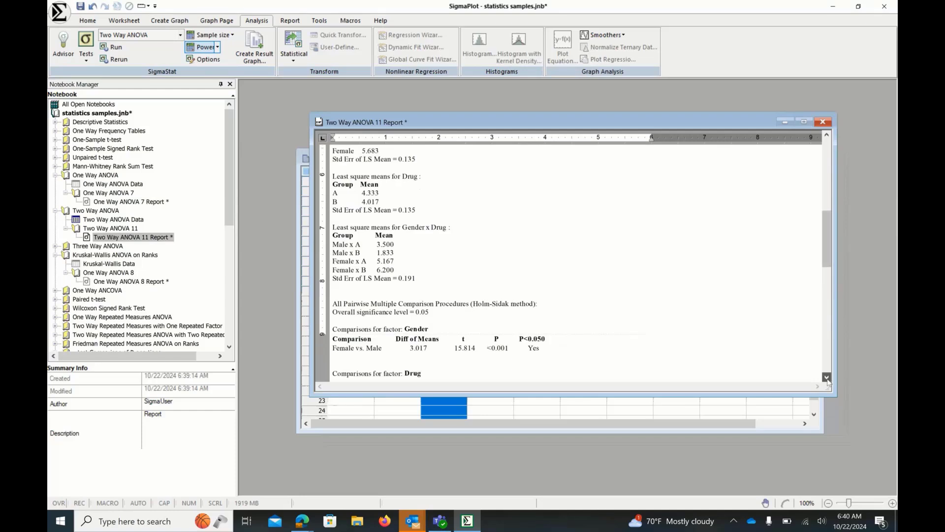
- Scroll through the pairwise multiple comparison results for Gender, Drug and the within-factor comparisons in the Two Way ANOVA report
left_click_drag(827, 377, 826, 378)
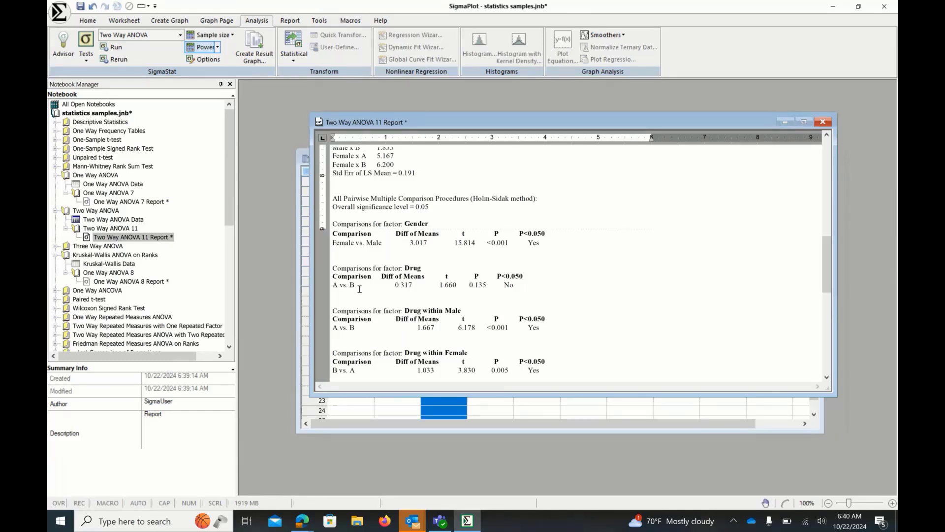
scroll(822, 367, "down", 3)
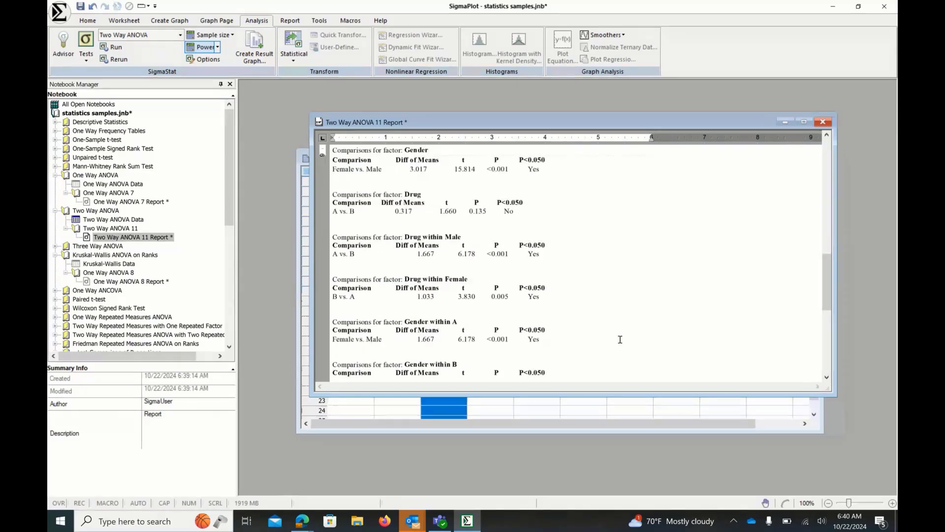
scroll(829, 323, "down", 3)
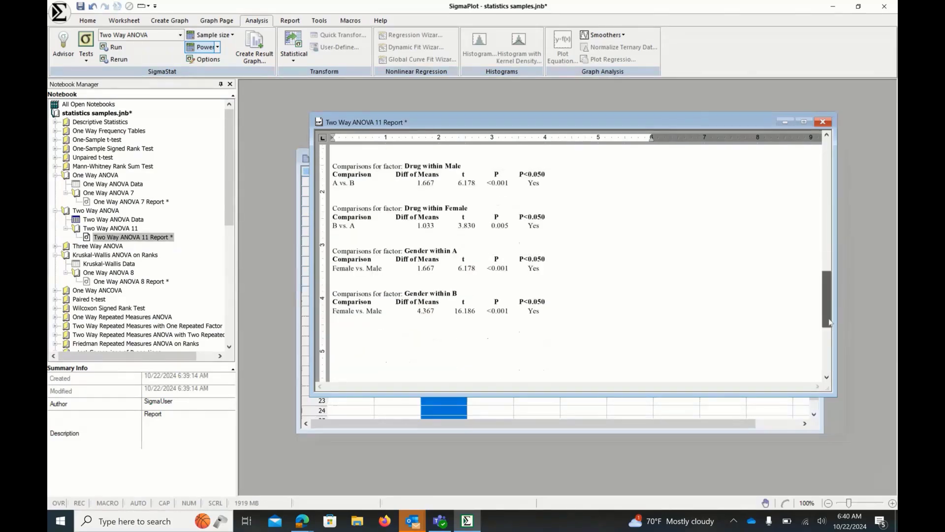
left_click_drag(829, 323, 825, 315)
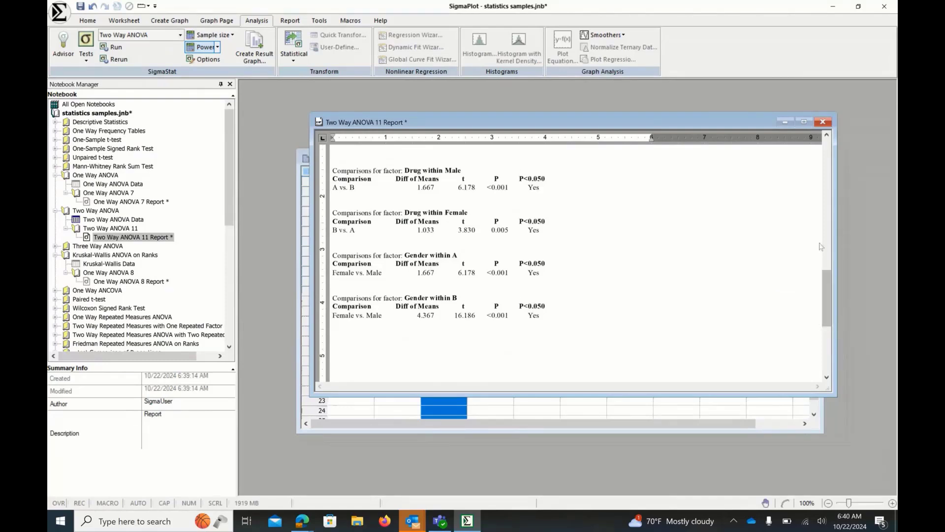
left_click(827, 136)
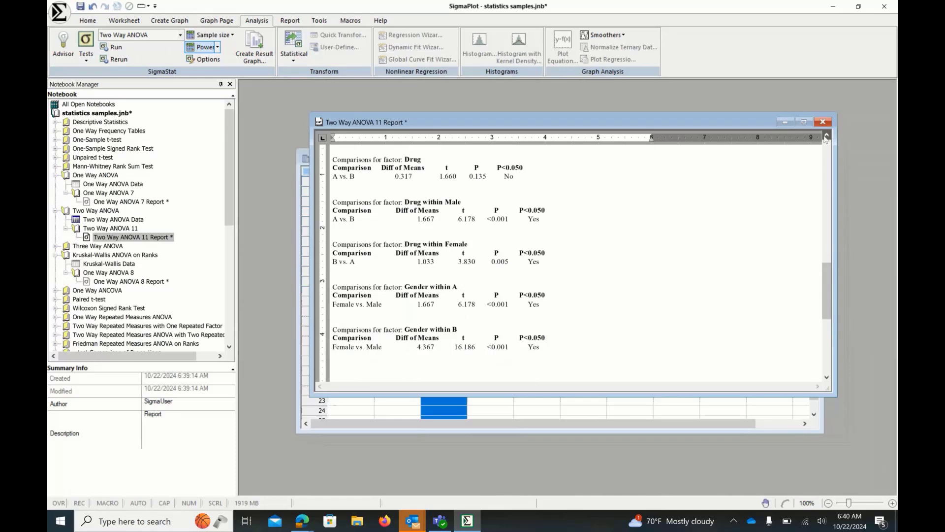
scroll(645, 189, "up", 2)
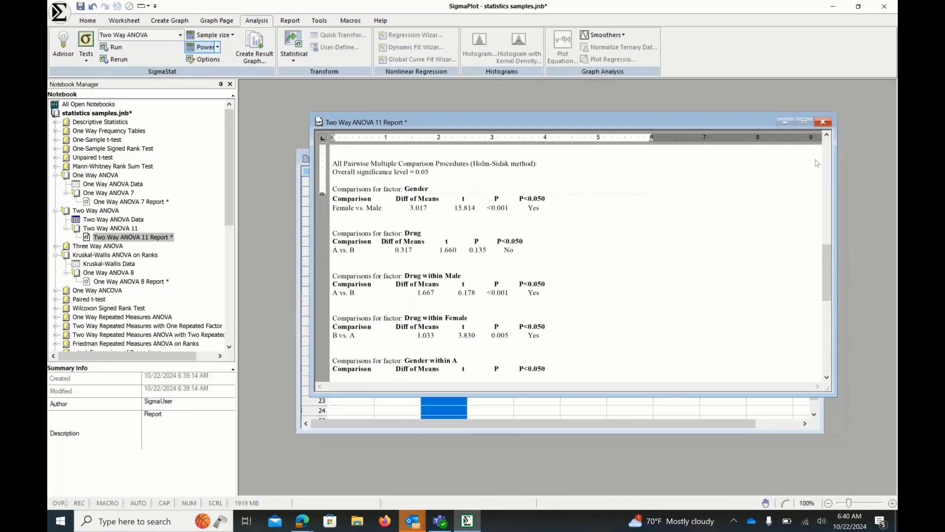
left_click_drag(826, 259, 827, 264)
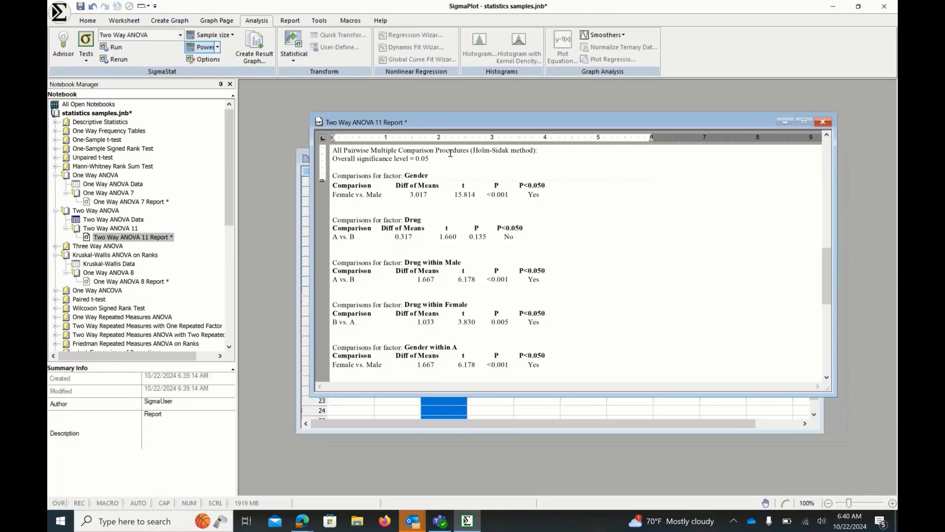
- Create a Grouped Bar Chart result graph from the Two Way ANOVA report and reposition its window
left_click(252, 57)
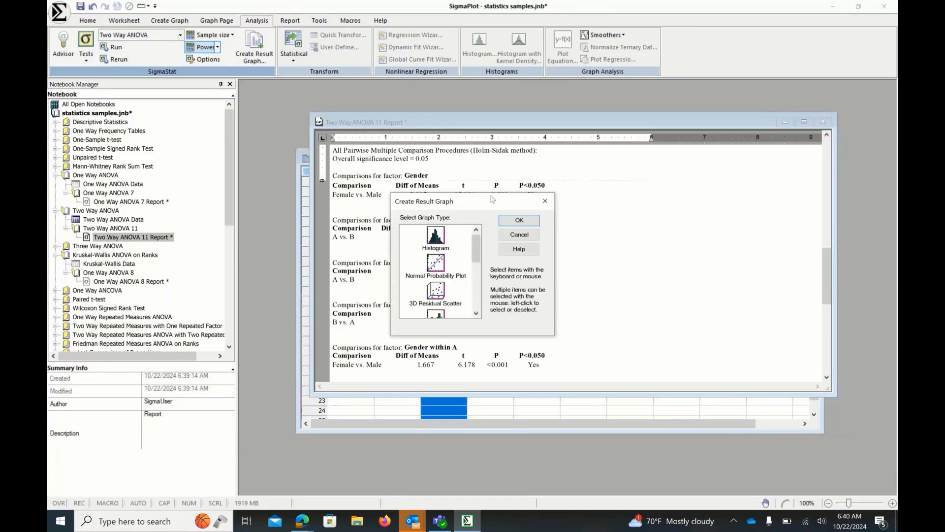
left_click_drag(492, 199, 581, 185)
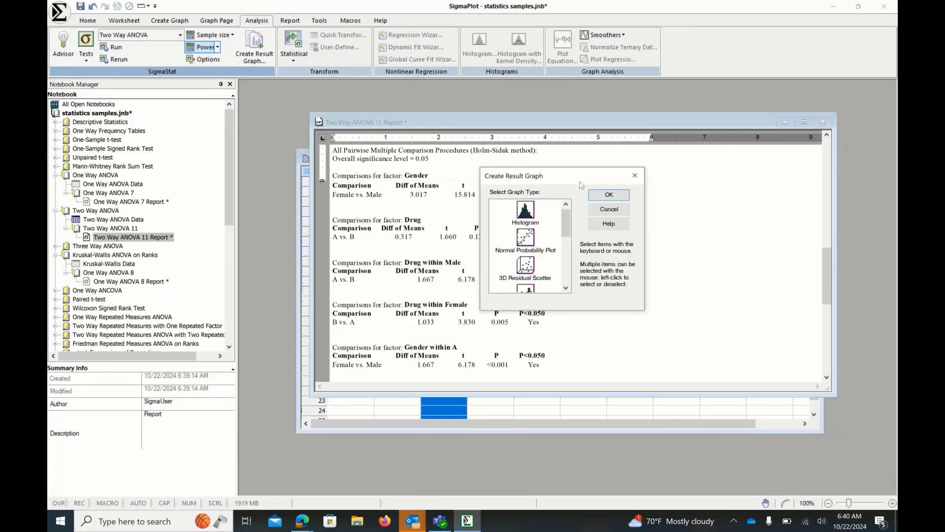
left_click_drag(566, 230, 577, 251)
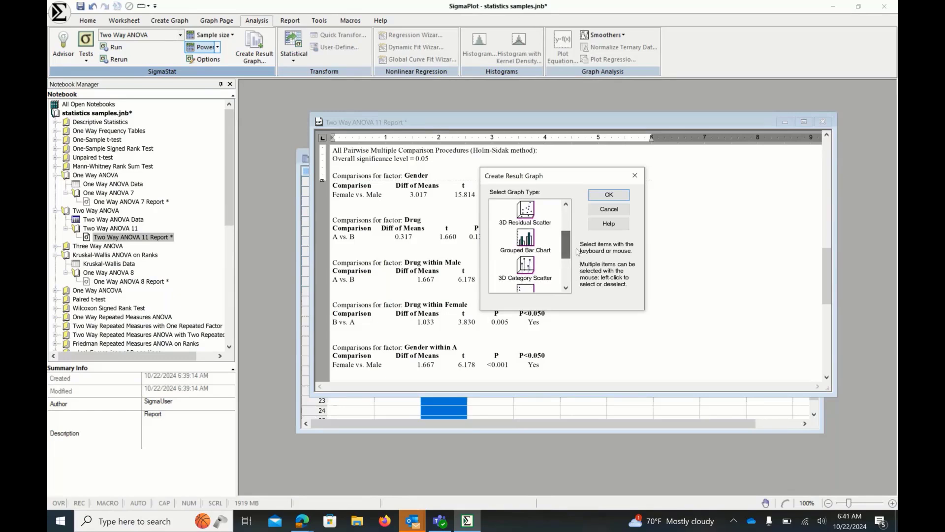
left_click(528, 245)
left_click(608, 195)
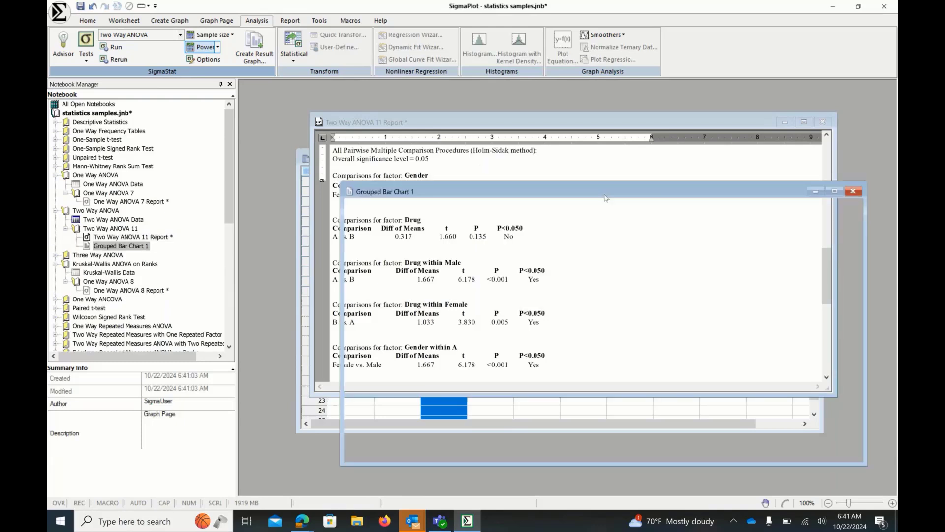
left_click_drag(608, 196, 590, 167)
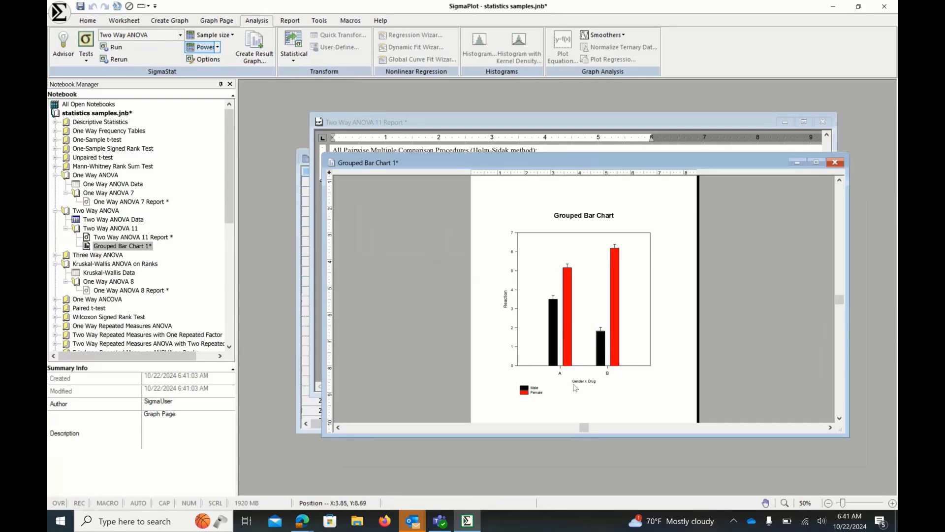
mouse_move(576, 384)
left_click_drag(507, 164, 517, 195)
- Create a Normal Probability Plot result graph from the Two Way ANOVA report
left_click(443, 122)
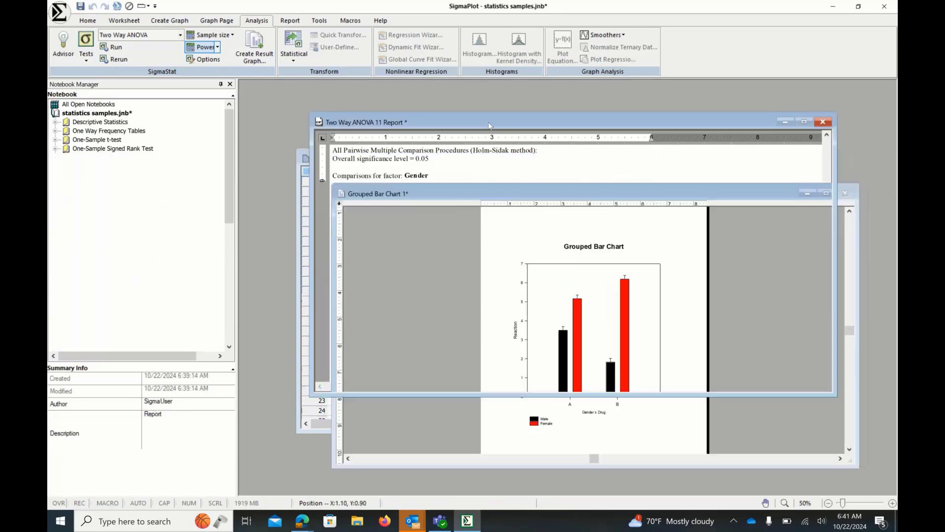
left_click(264, 48)
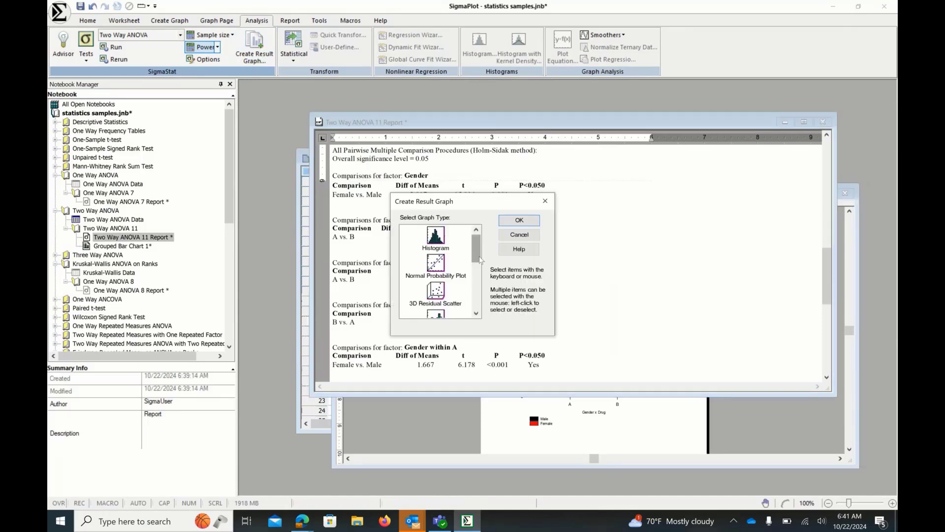
left_click(436, 266)
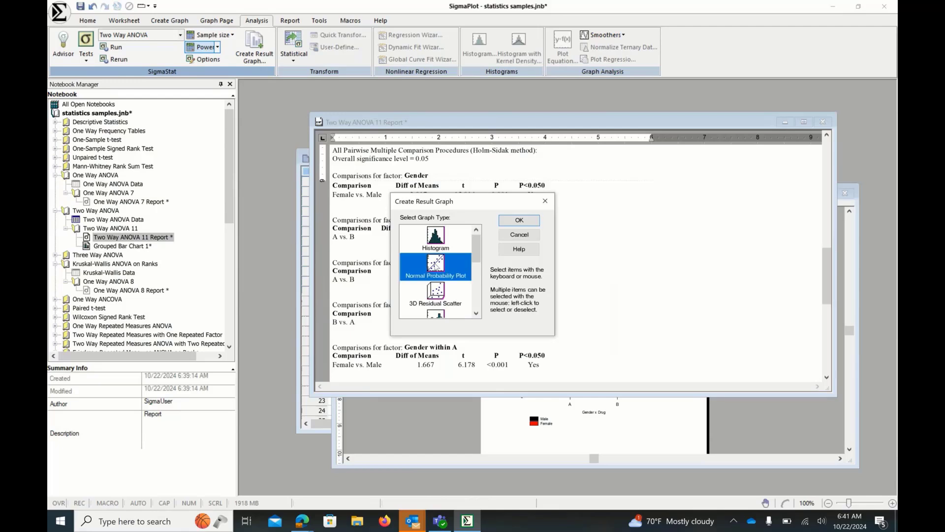
left_click(519, 220)
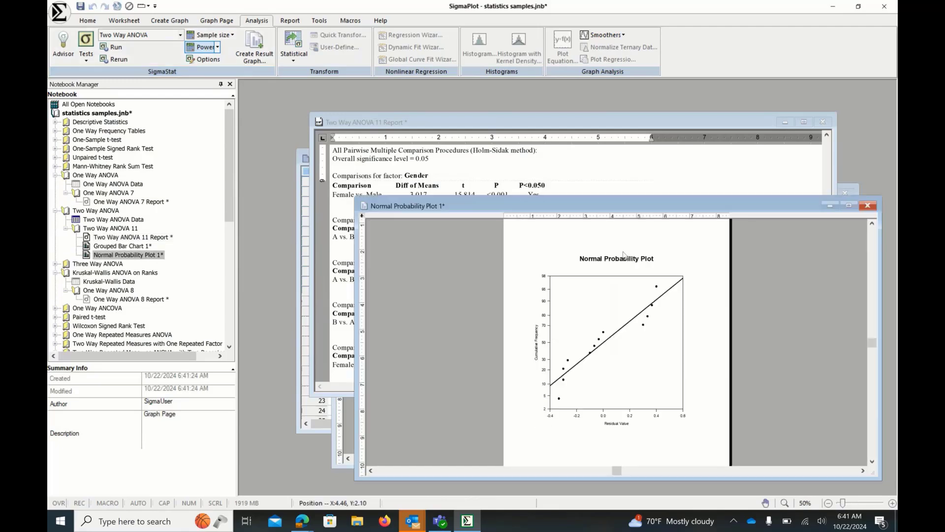
left_click_drag(632, 214, 618, 193)
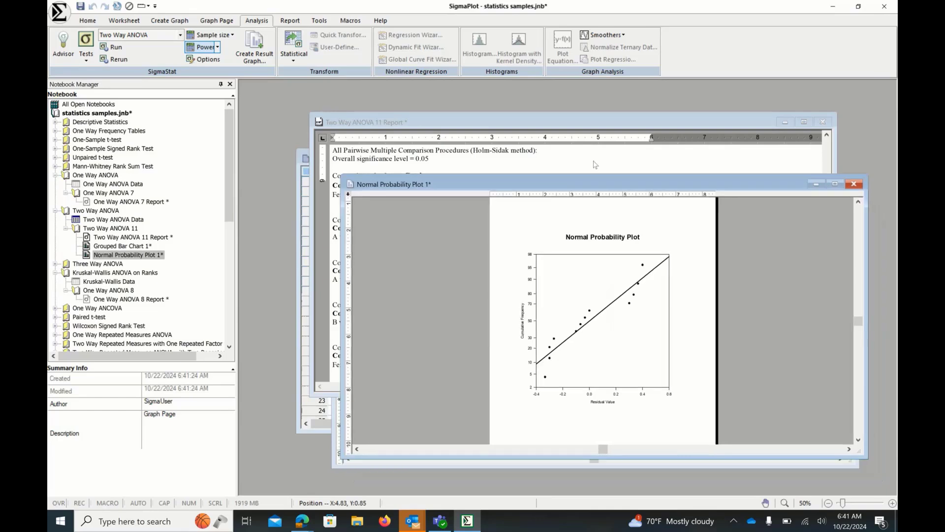
- Open the report's context menu and choose Result Graphs twice
left_click(594, 164)
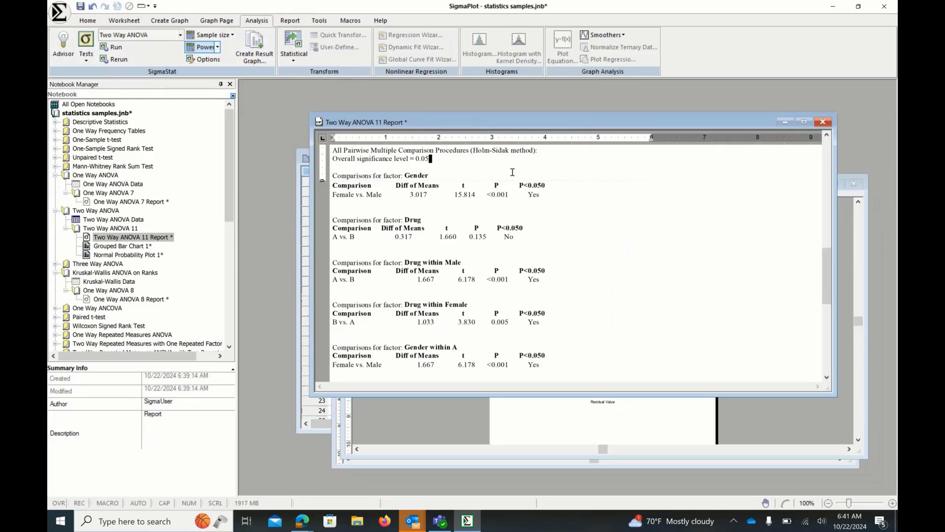
right_click(616, 197)
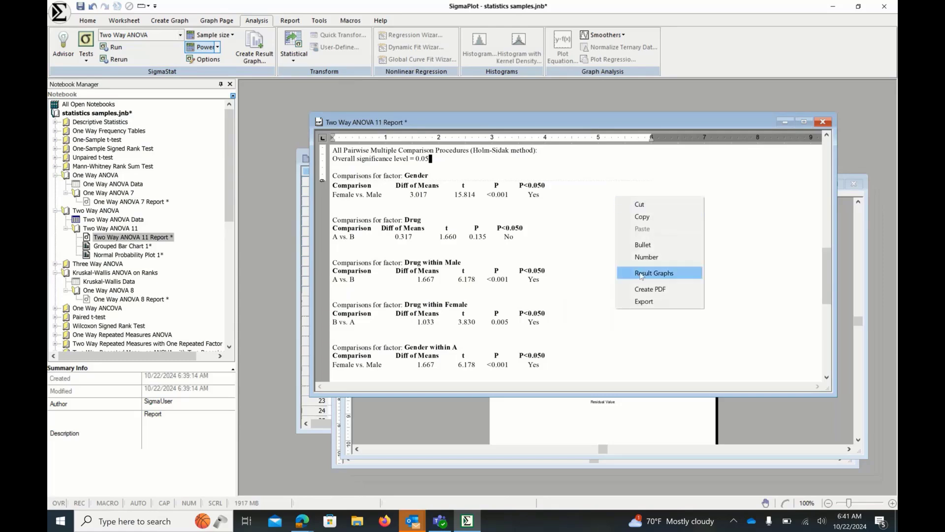
left_click(595, 243)
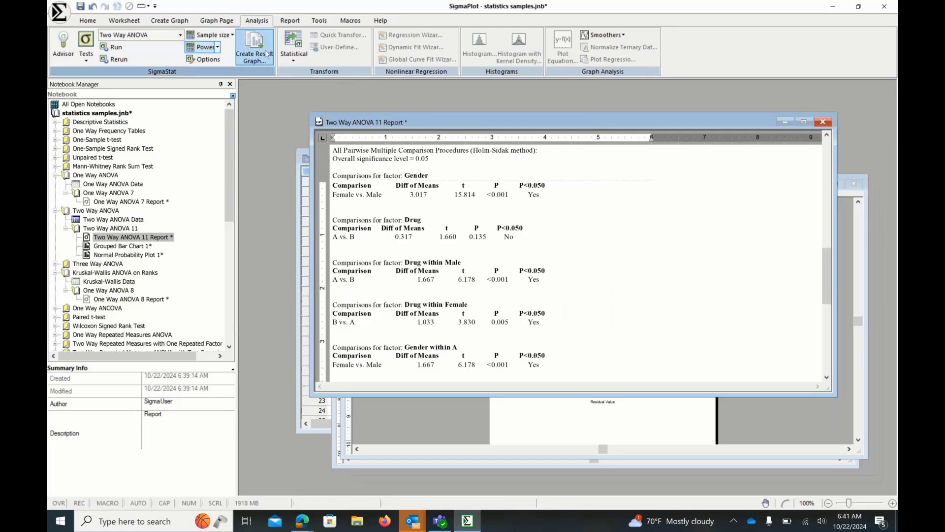
right_click(655, 223)
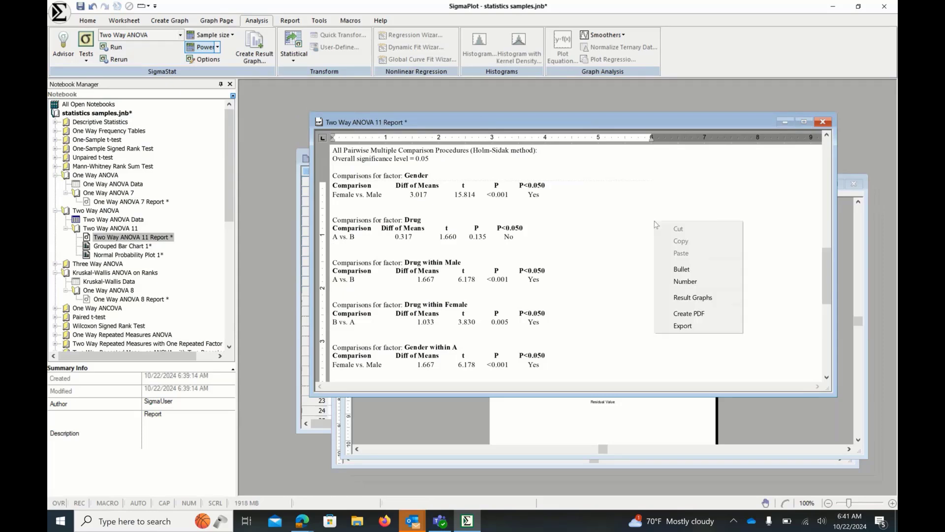
left_click(670, 298)
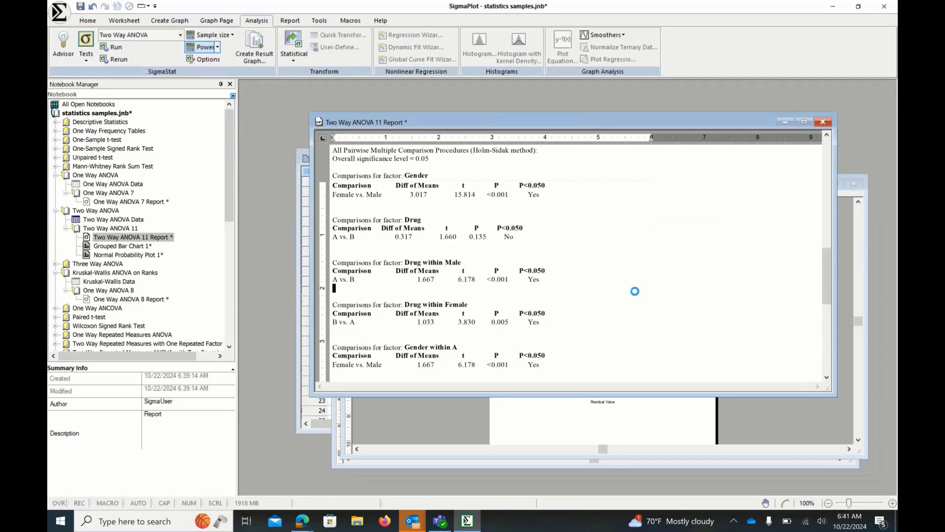
- Try exporting the report, reviewing the available save-as file types before closing the dialog
right_click(589, 220)
left_click(629, 324)
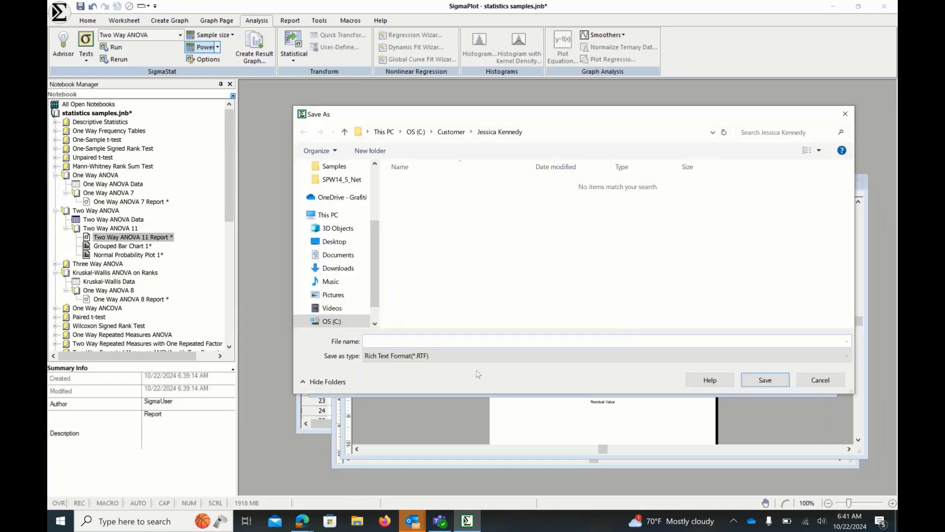
left_click(812, 356)
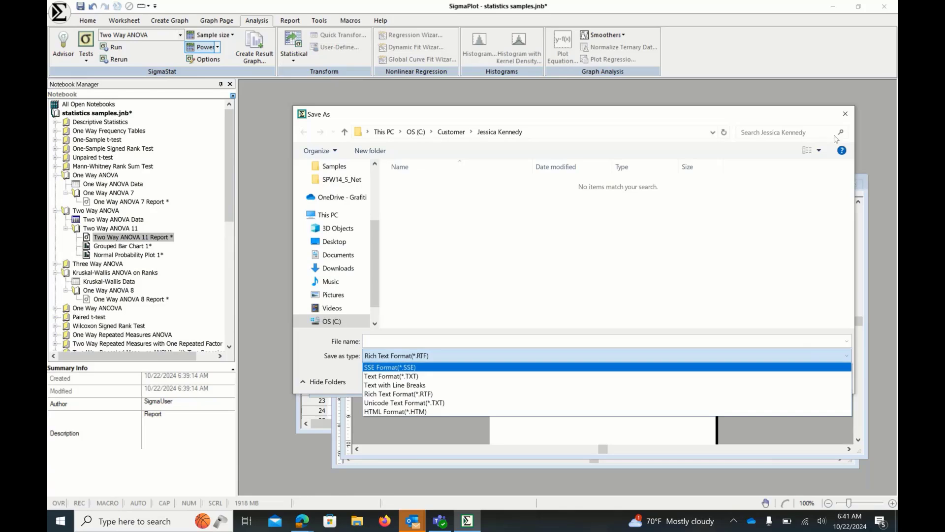
left_click(845, 115)
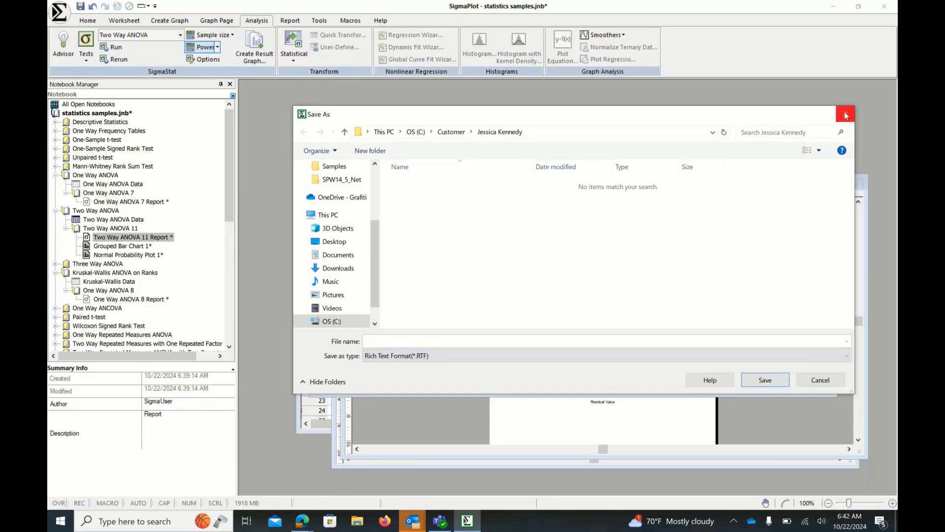
left_click(845, 115)
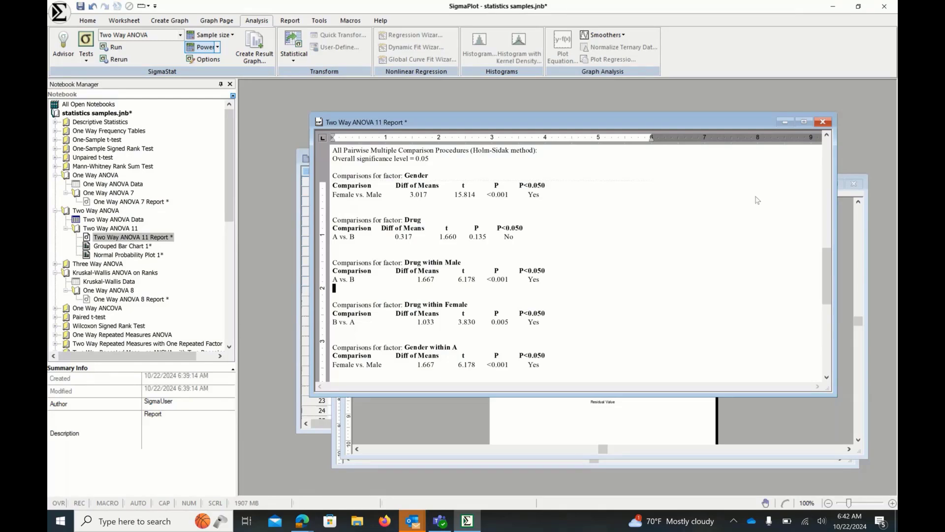
- Create a new notebook with a blank worksheet and enlarge its window
left_click(785, 122)
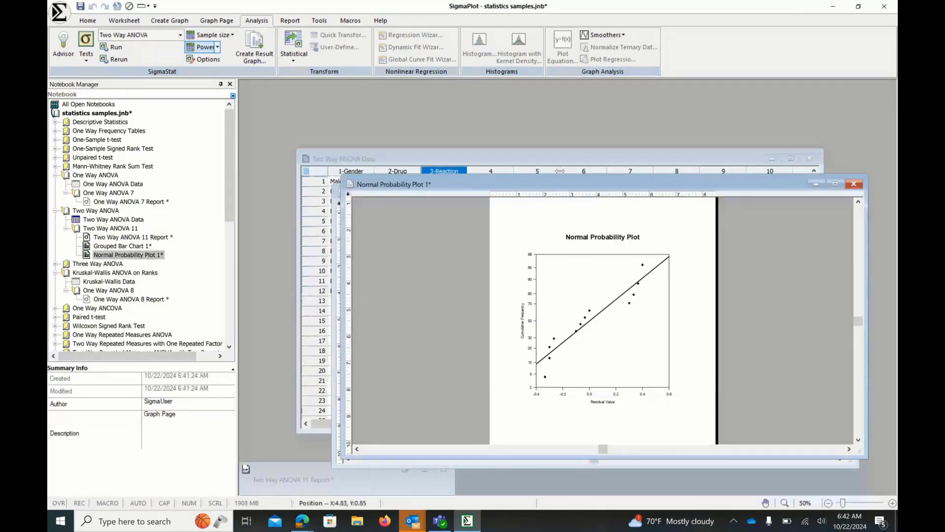
left_click(560, 171)
left_click(59, 11)
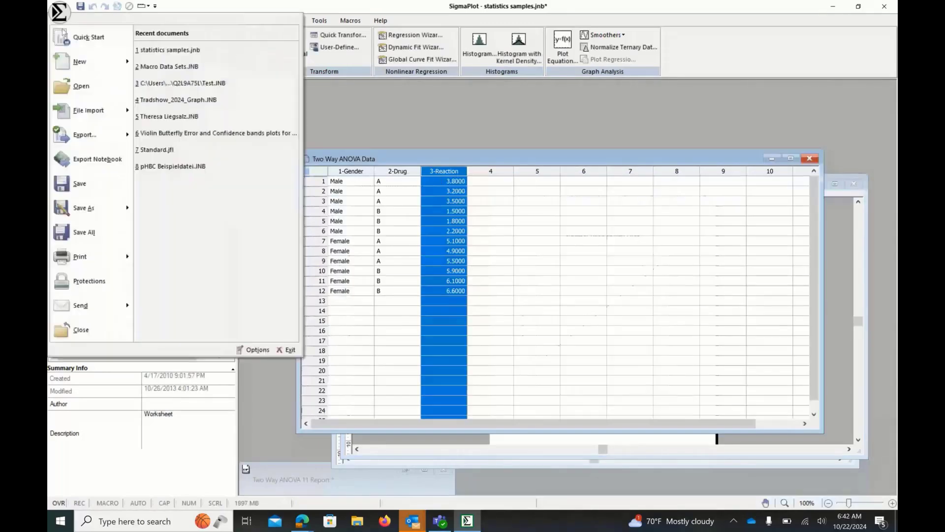
left_click(79, 61)
double_click(448, 253)
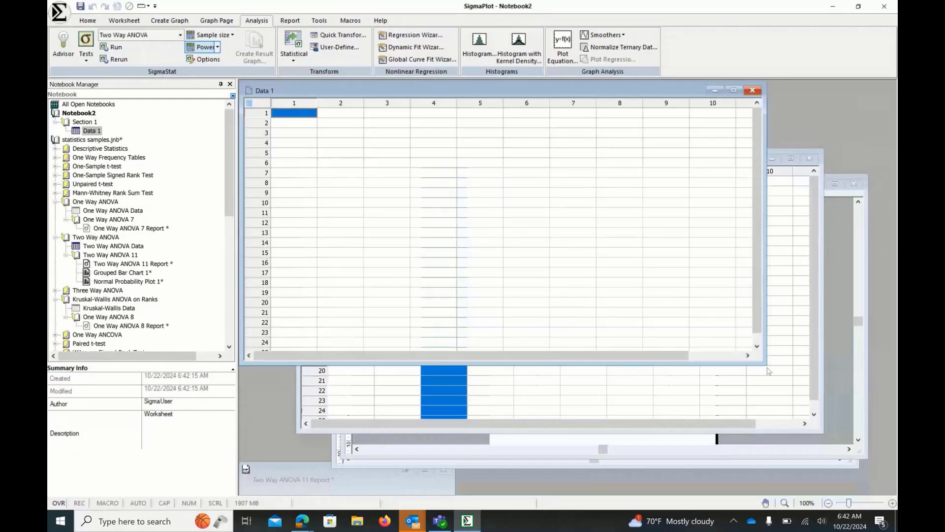
left_click_drag(769, 370, 805, 421)
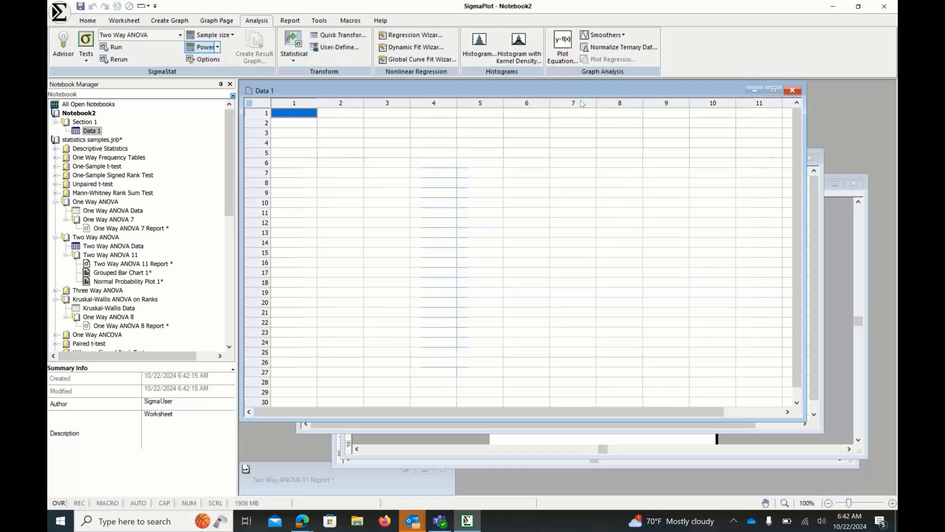
left_click_drag(578, 90, 586, 114)
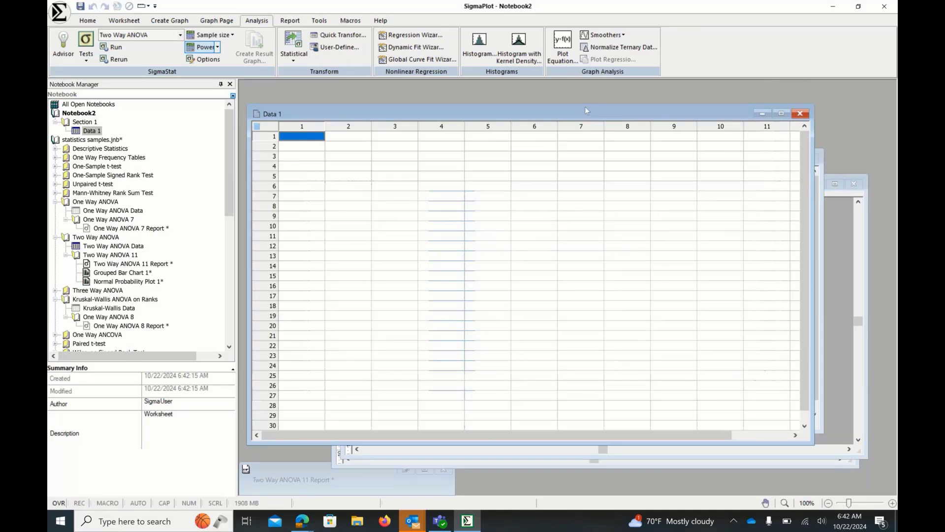
left_click_drag(585, 109, 586, 100)
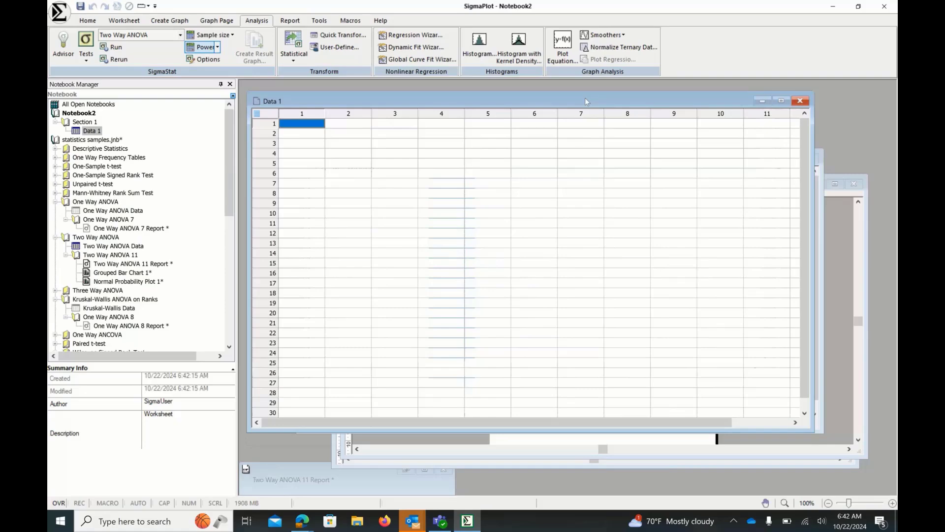
- Open the One Way ANOVA 7 Report from the notebook tree and close it again
left_click(113, 229)
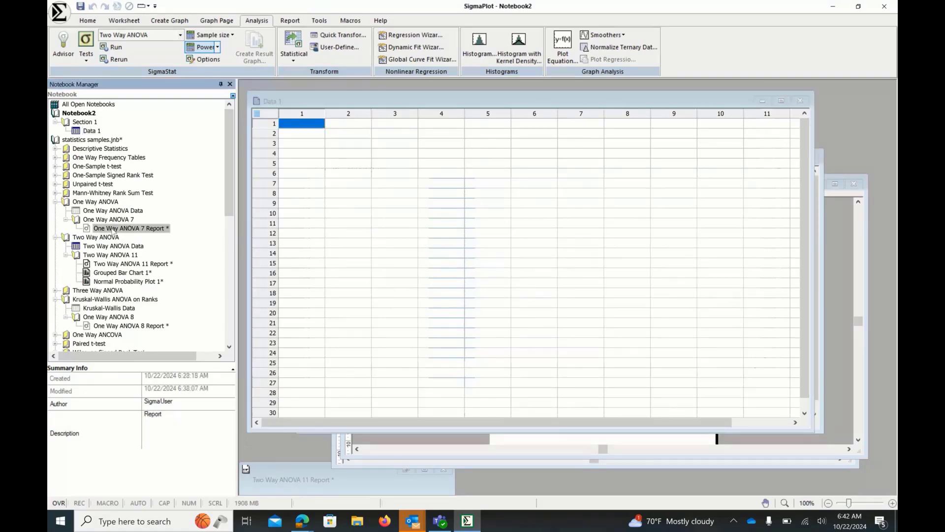
double_click(113, 229)
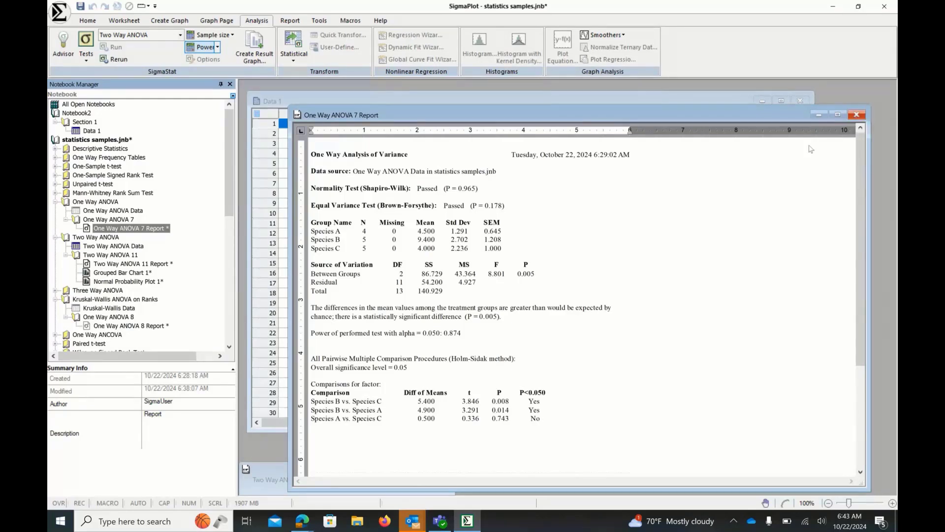
left_click(855, 117)
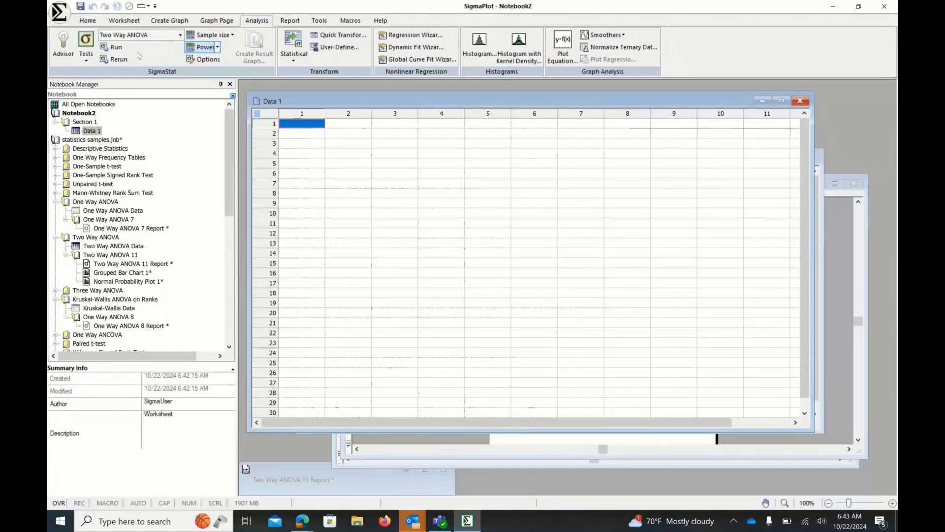
- Start a file import and browse to the C:\Program Files (x86)\Sigmaplot\SPW16\Samples folder
left_click(59, 12)
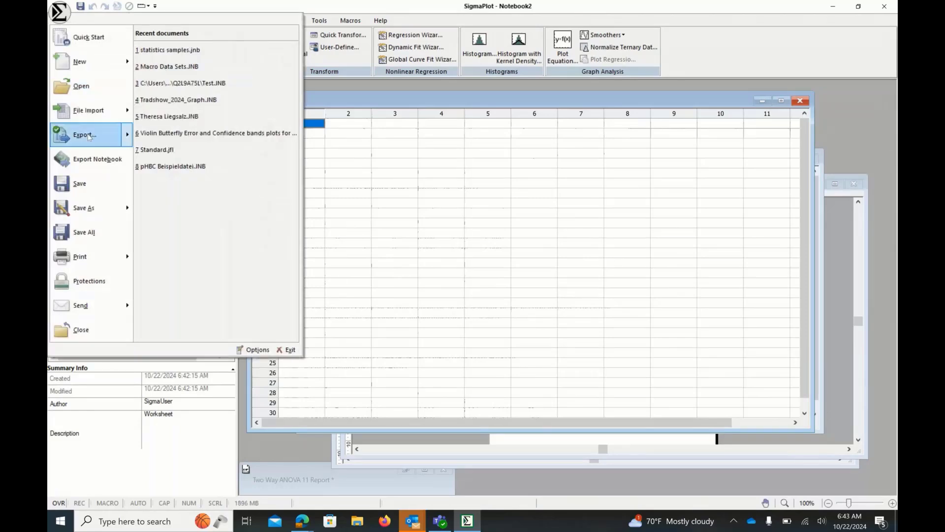
mouse_move(61, 63)
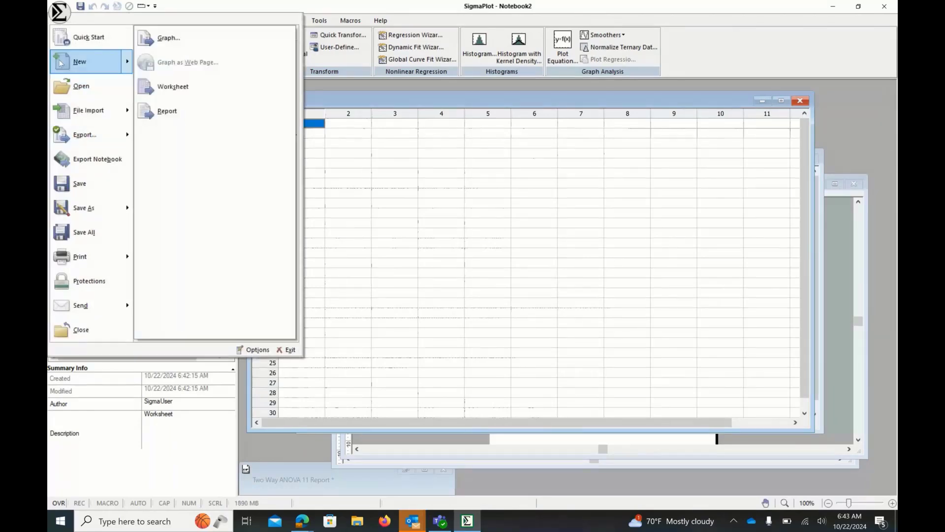
mouse_move(88, 111)
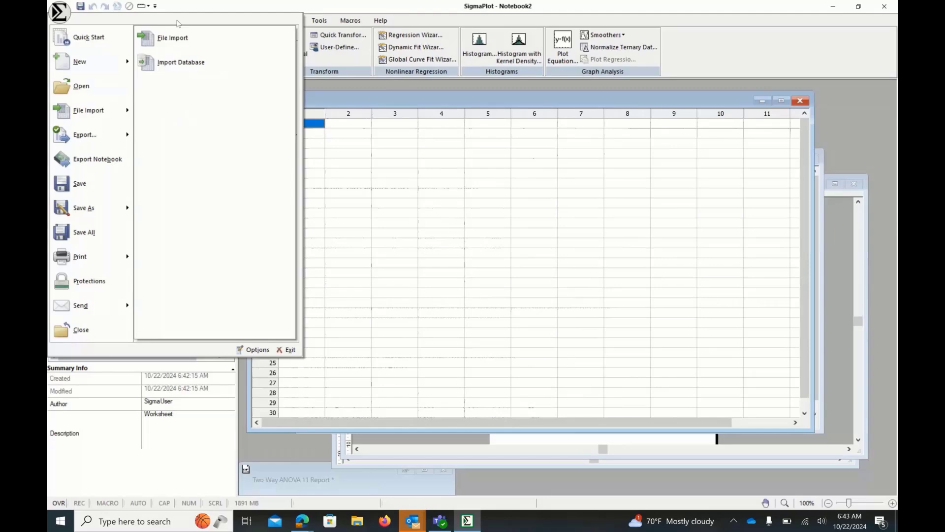
left_click(188, 42)
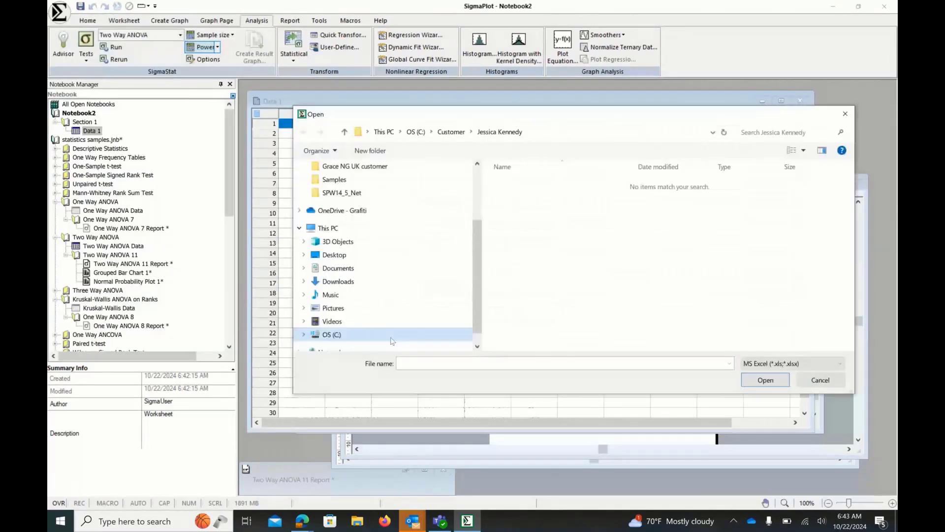
left_click(392, 337)
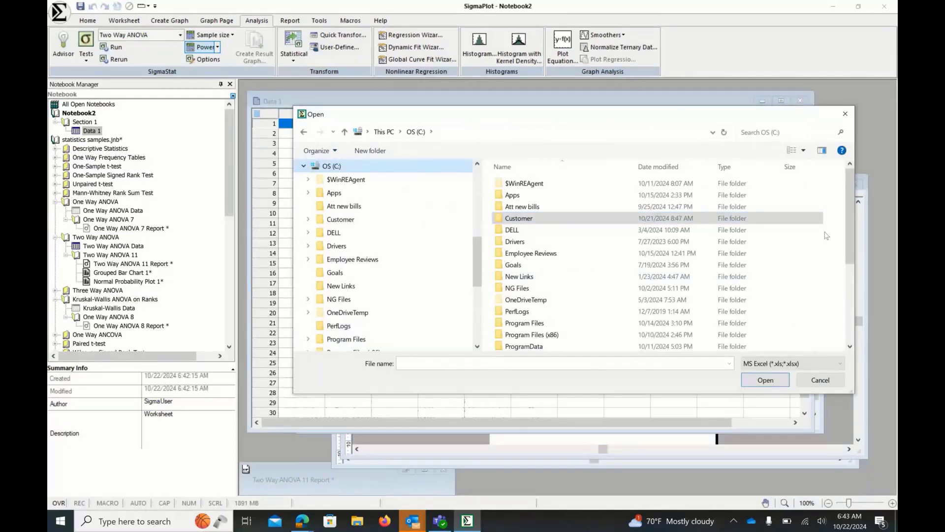
left_click_drag(851, 245, 853, 272)
double_click(807, 280)
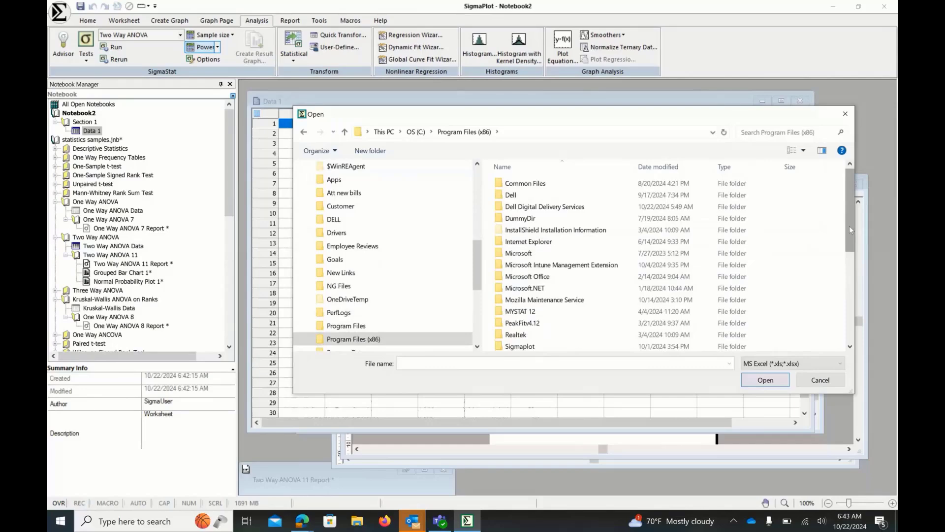
double_click(519, 346)
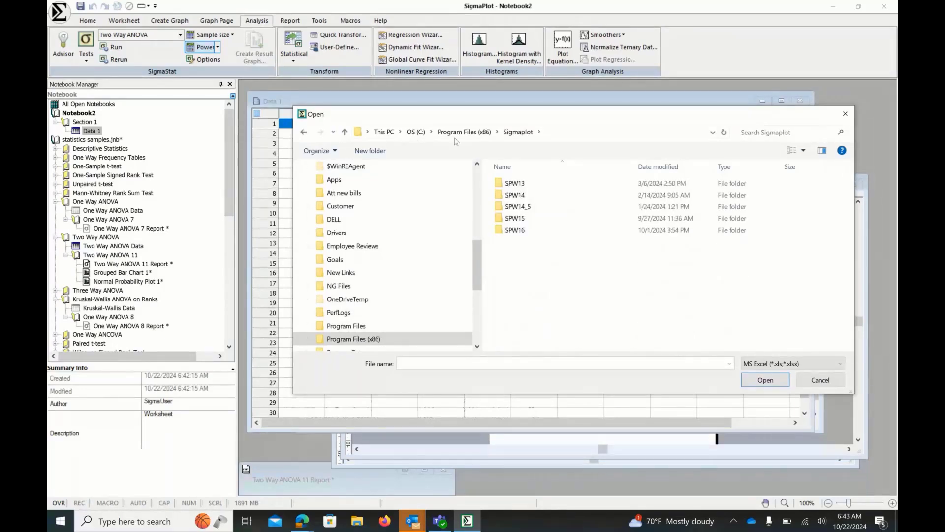
double_click(511, 230)
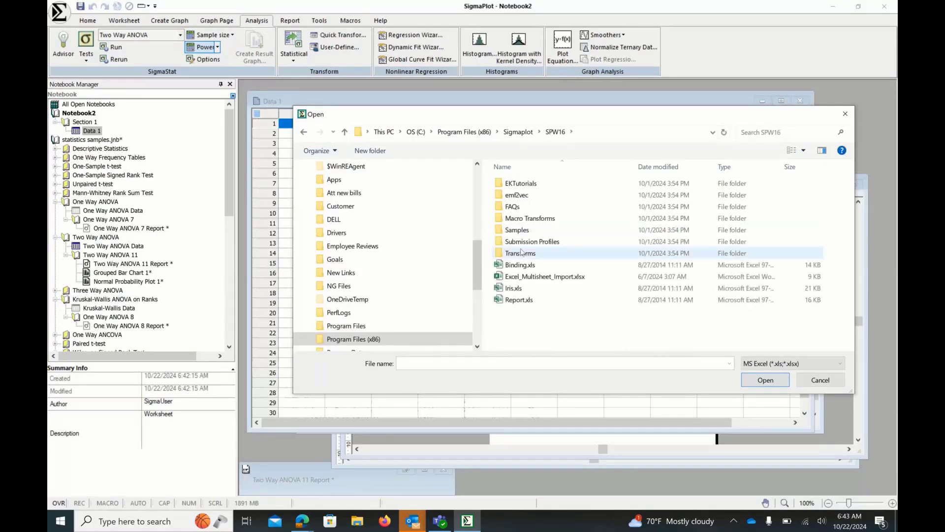
double_click(516, 230)
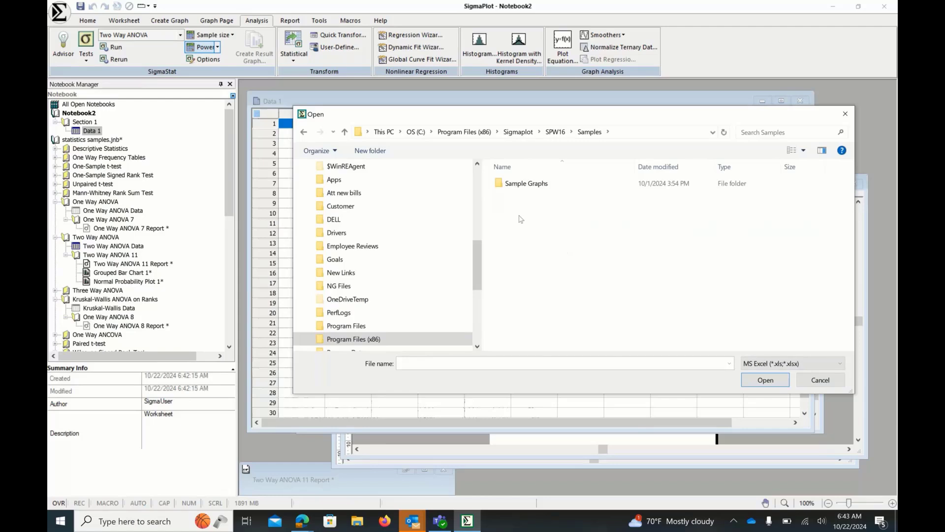
- Switch the file type to Plain Text, open Contour.txt, and import it tab delimited into the worksheet
left_click(827, 371)
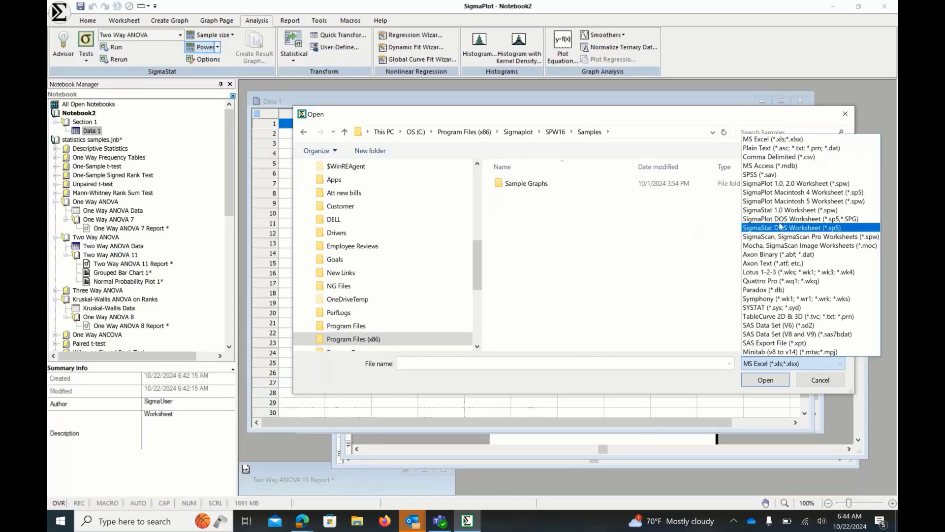
left_click(774, 148)
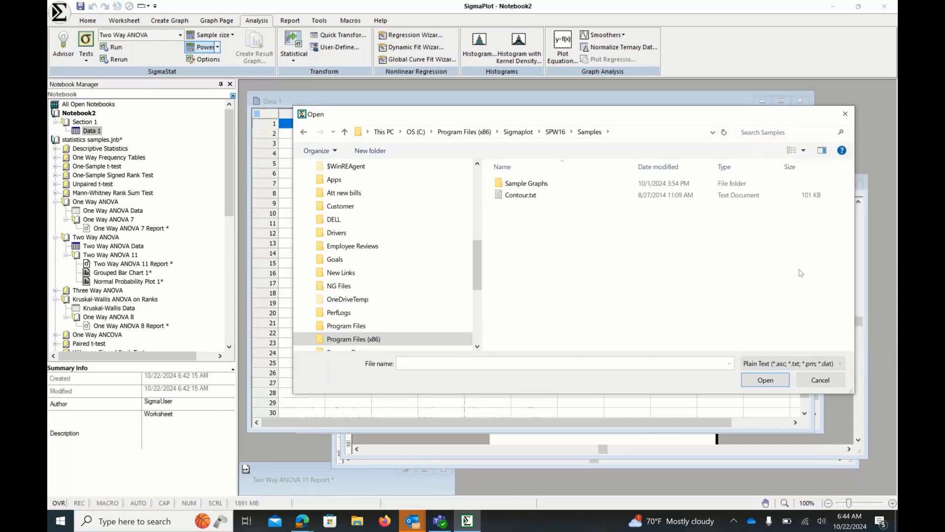
left_click(520, 195)
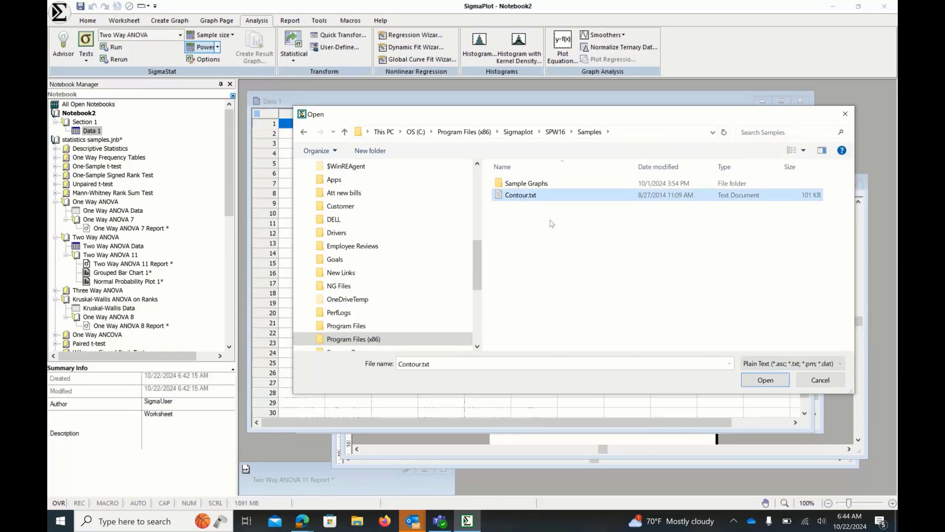
left_click(758, 381)
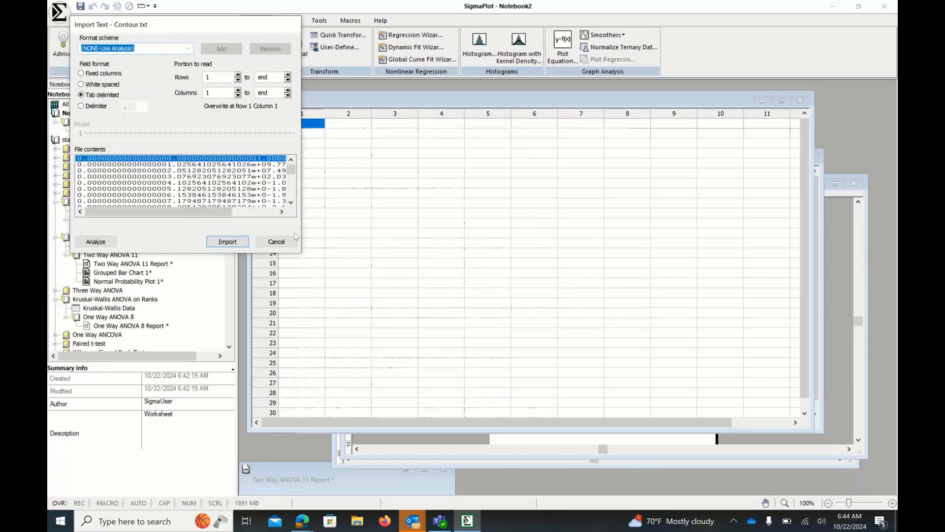
left_click_drag(146, 26, 225, 49)
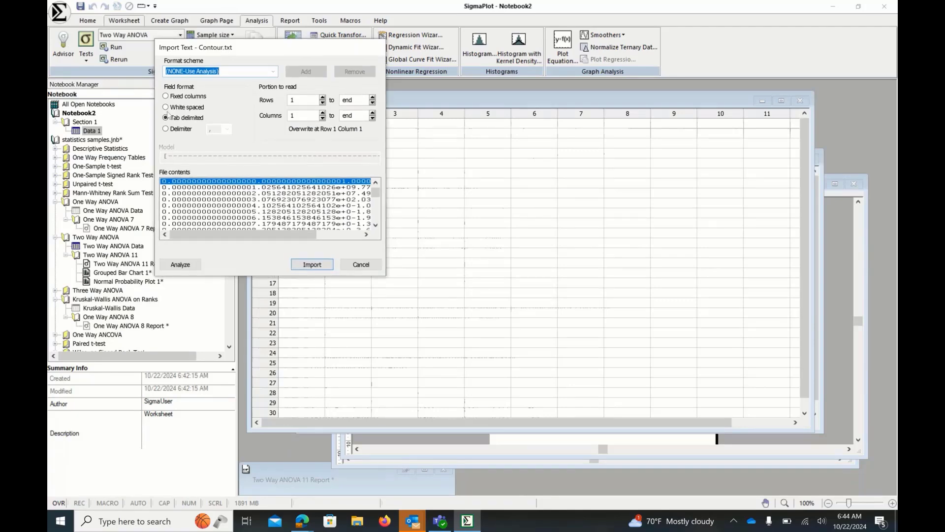
left_click(311, 265)
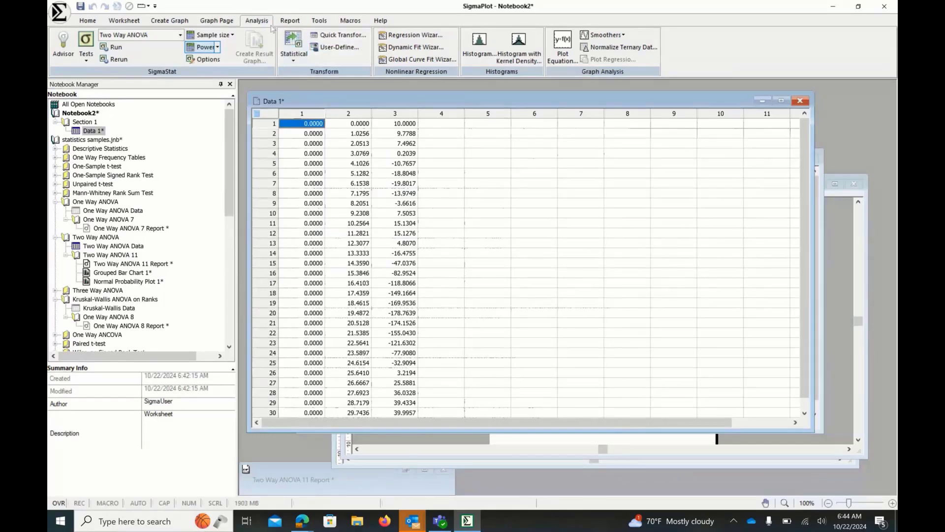
- Create a 3D mesh plot from columns 1, 2 and 3 as an XYZ triplet
left_click(169, 20)
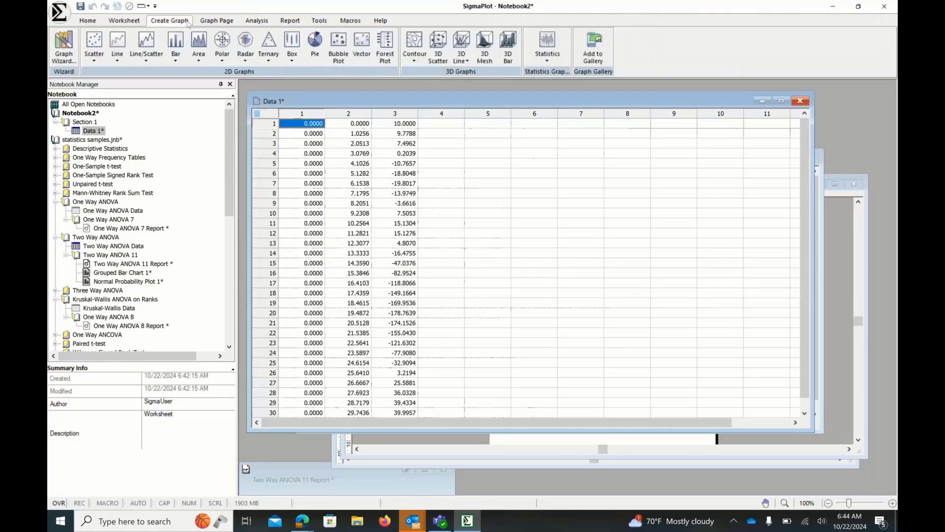
left_click(486, 54)
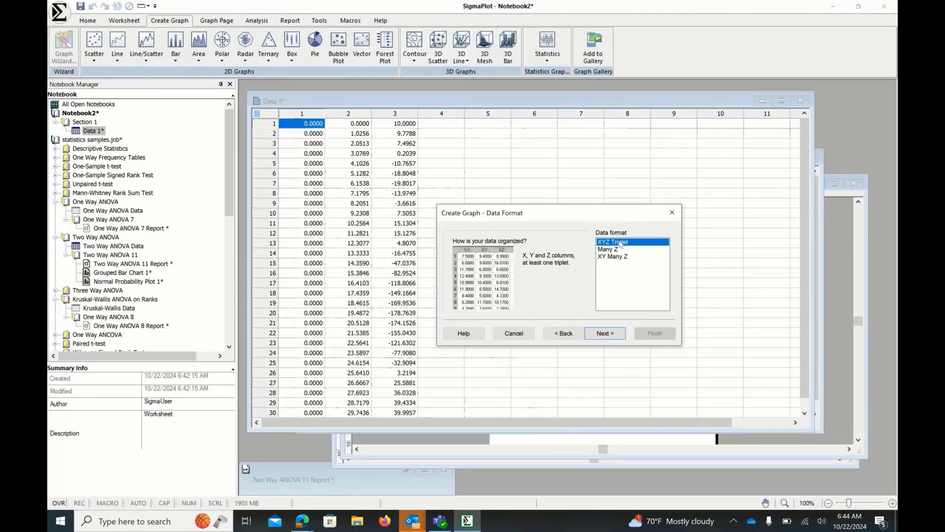
left_click(605, 333)
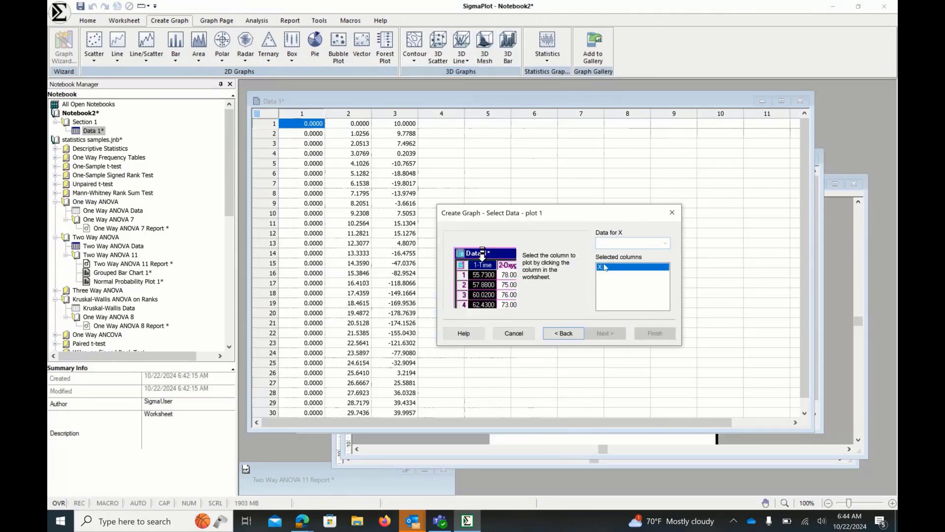
left_click(299, 110)
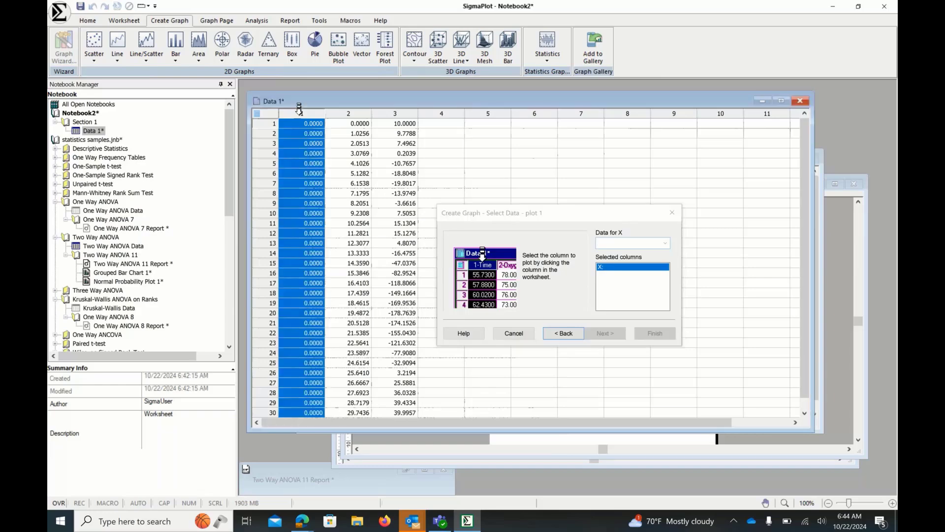
left_click_drag(299, 108, 400, 109)
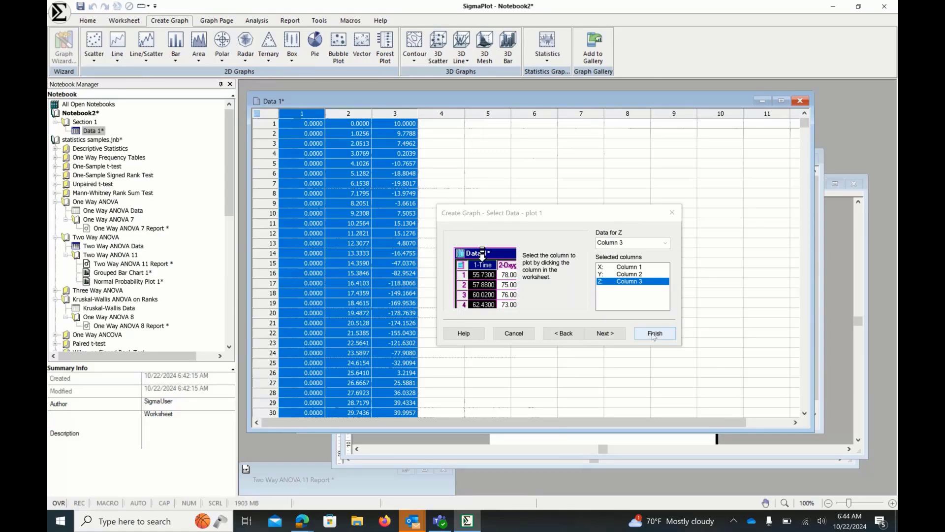
left_click(653, 335)
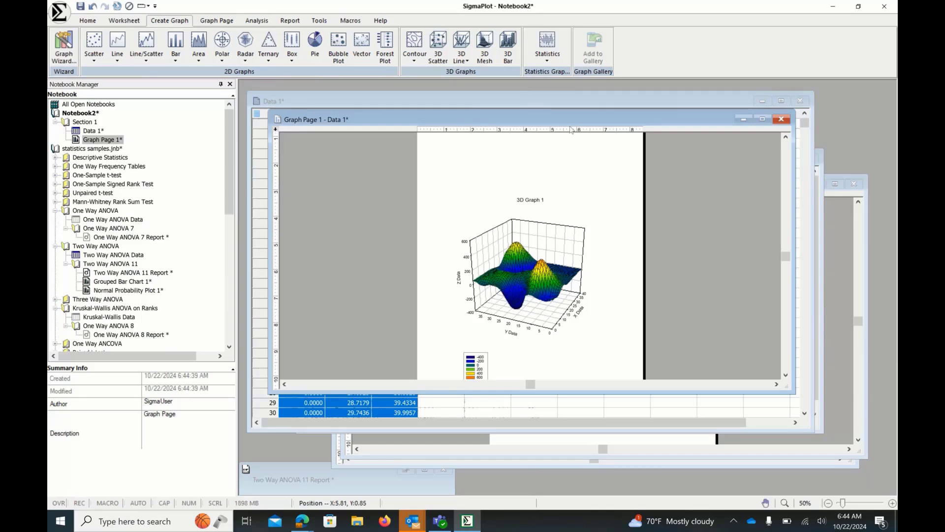
- Adjust the 3D graph's vertical rotation view to 25.2° in Graph Properties, then close the graph window
double_click(559, 260)
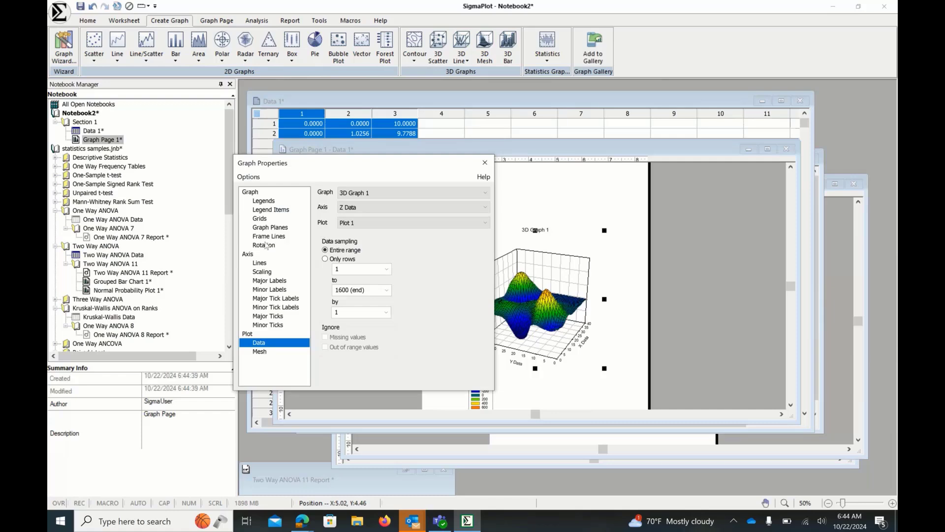
left_click(266, 245)
left_click_drag(448, 246, 441, 248)
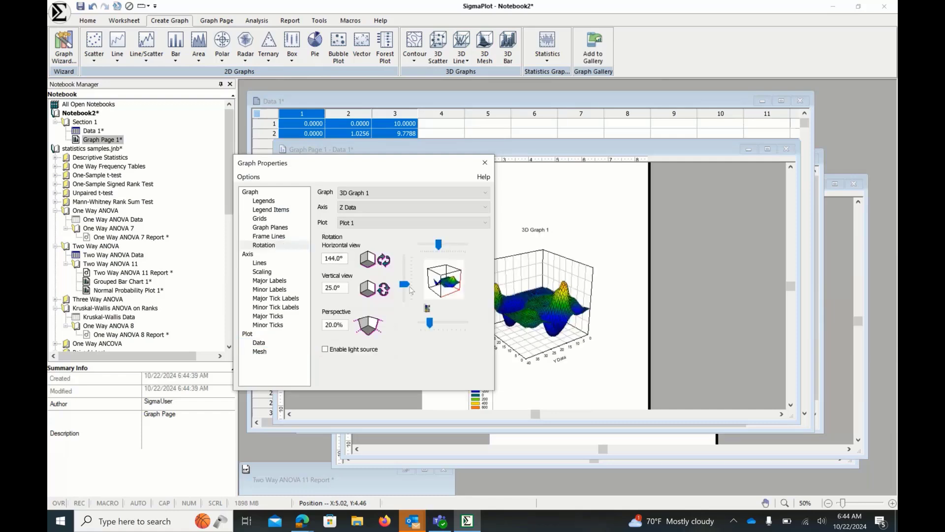
left_click_drag(404, 285, 407, 281)
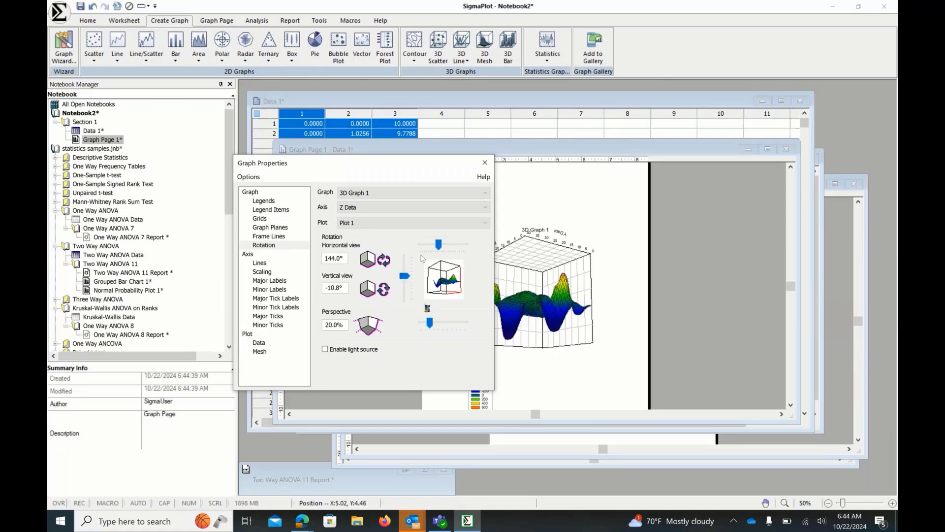
left_click_drag(407, 280, 408, 289)
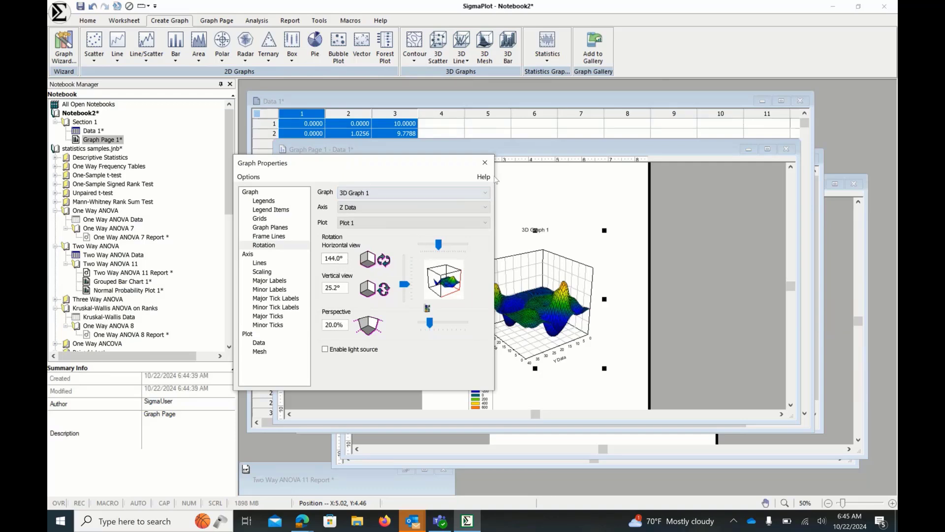
left_click(485, 163)
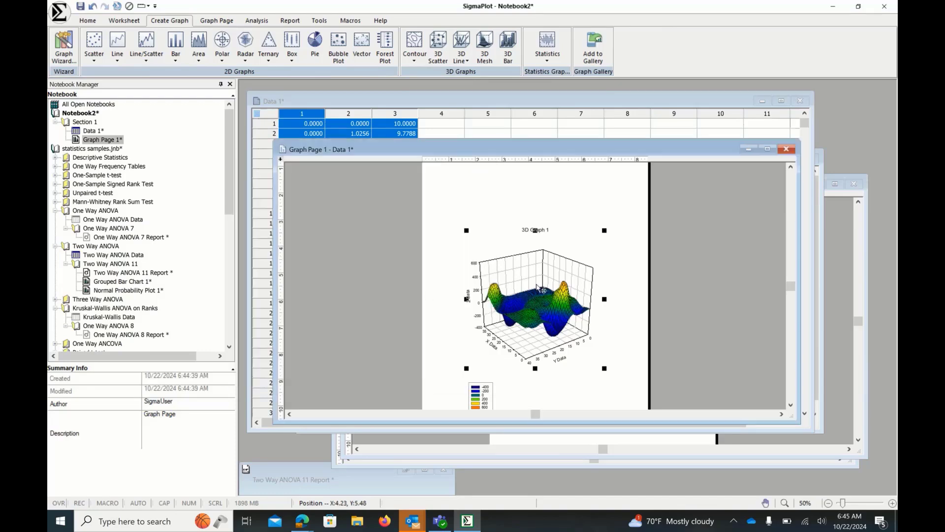
left_click(786, 149)
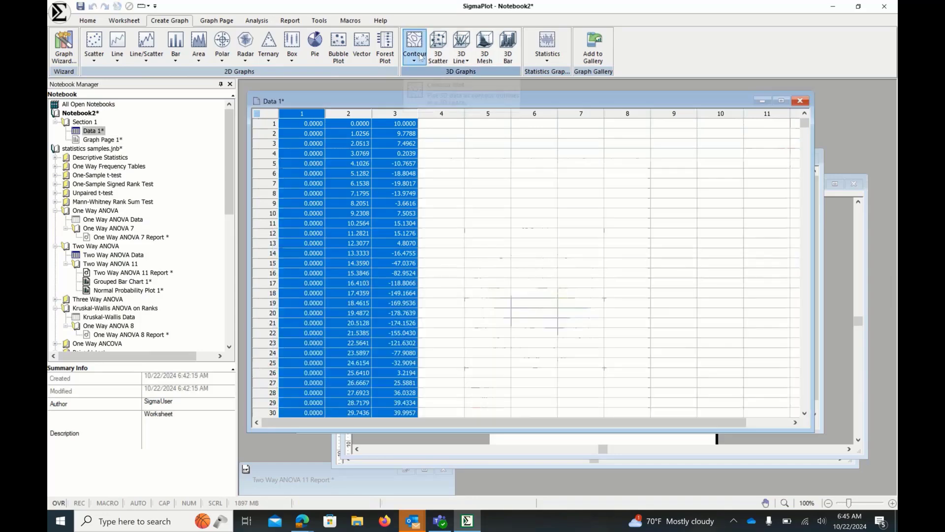
- Create a filled contour plot from the three worksheet columns, enlarge its graph window, and close it
left_click(421, 57)
left_click(440, 90)
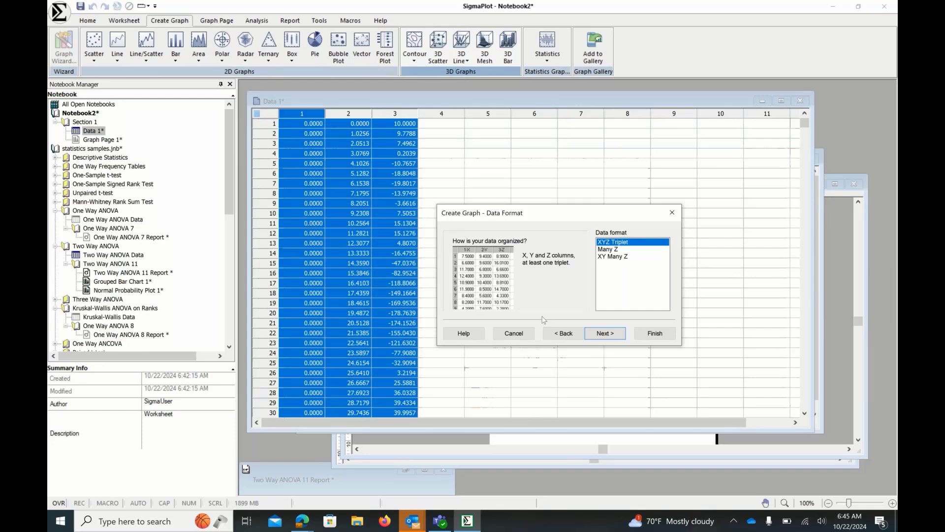
left_click(605, 333)
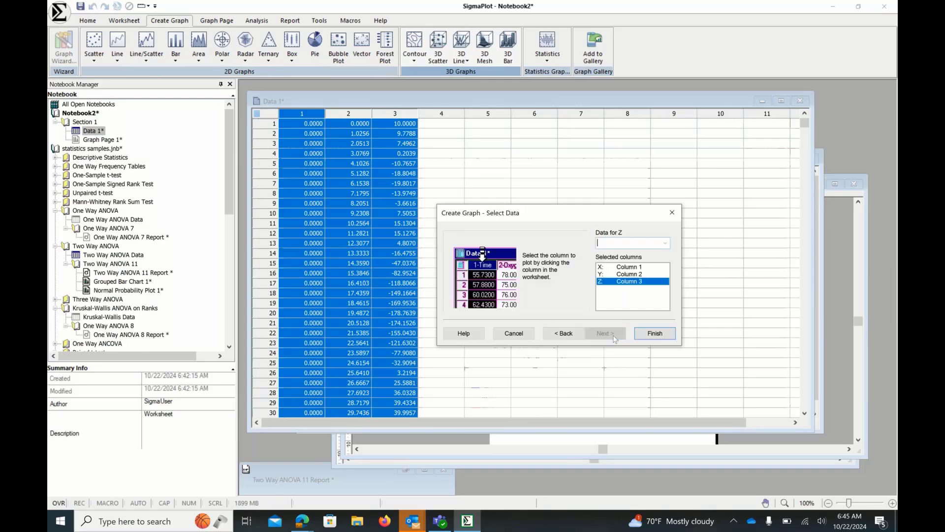
left_click(647, 333)
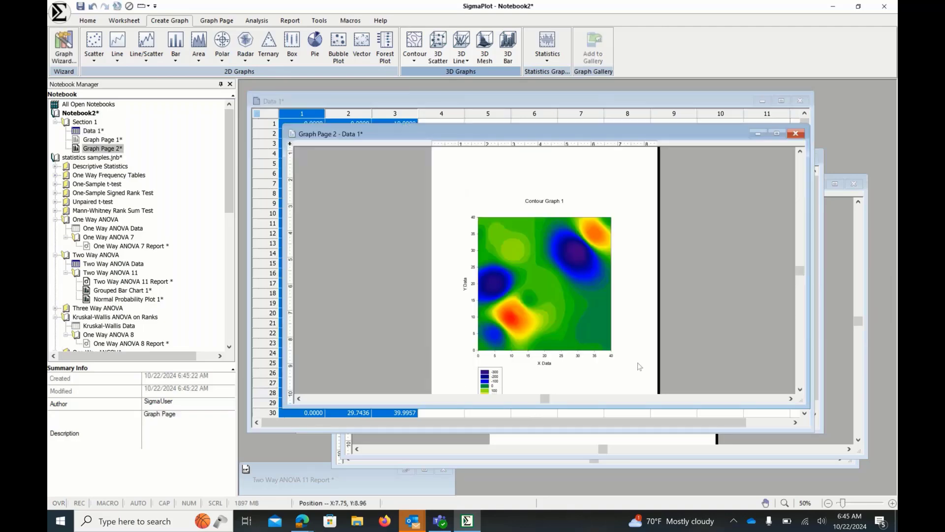
left_click_drag(807, 404, 821, 431)
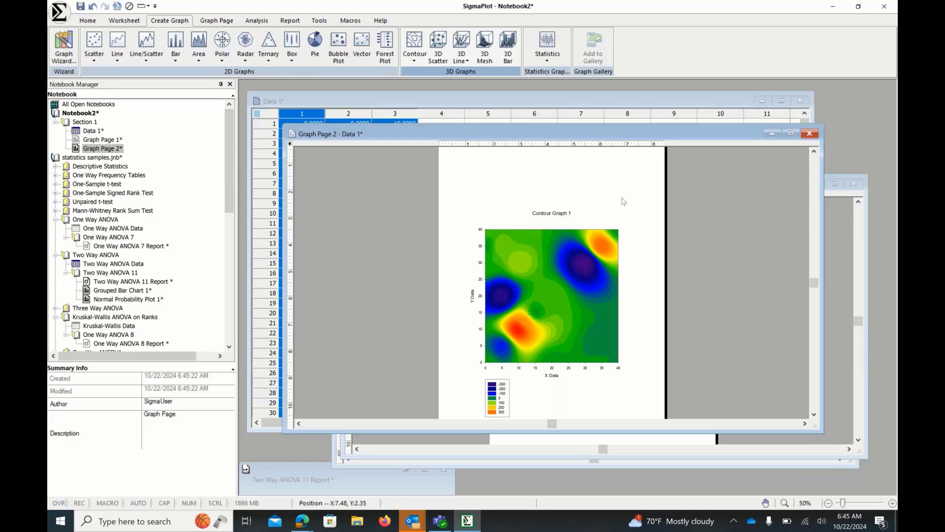
left_click(807, 135)
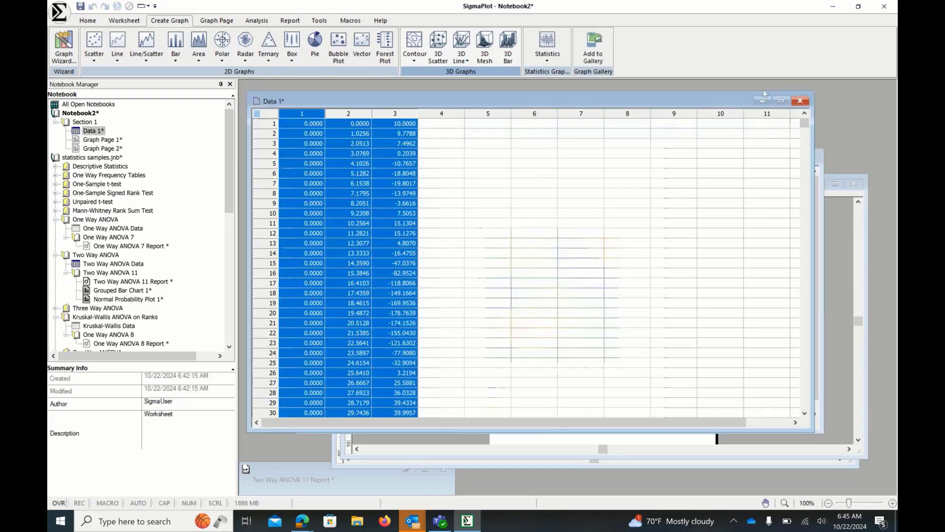
- Minimize the Data 1 worksheet and close the Two Way ANOVA Data window
left_click(761, 102)
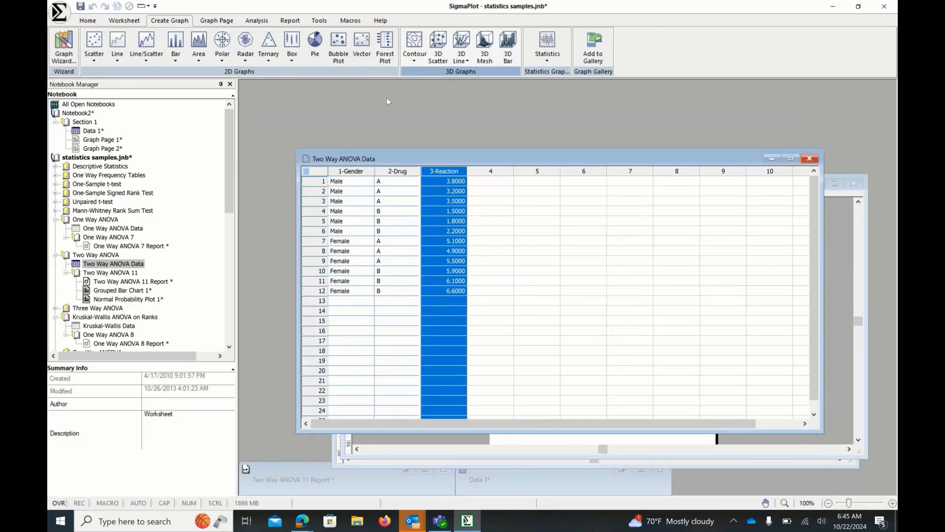
left_click(381, 20)
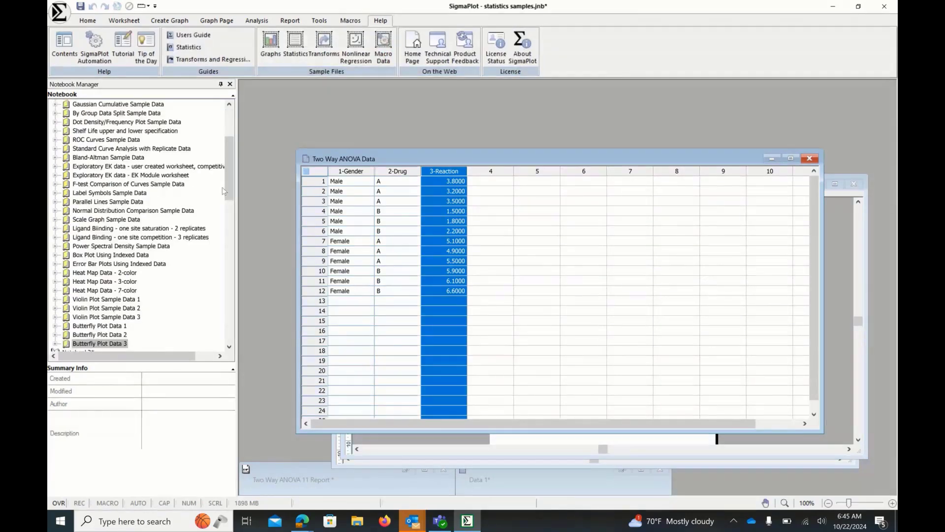
left_click_drag(223, 189, 237, 203)
left_click(810, 158)
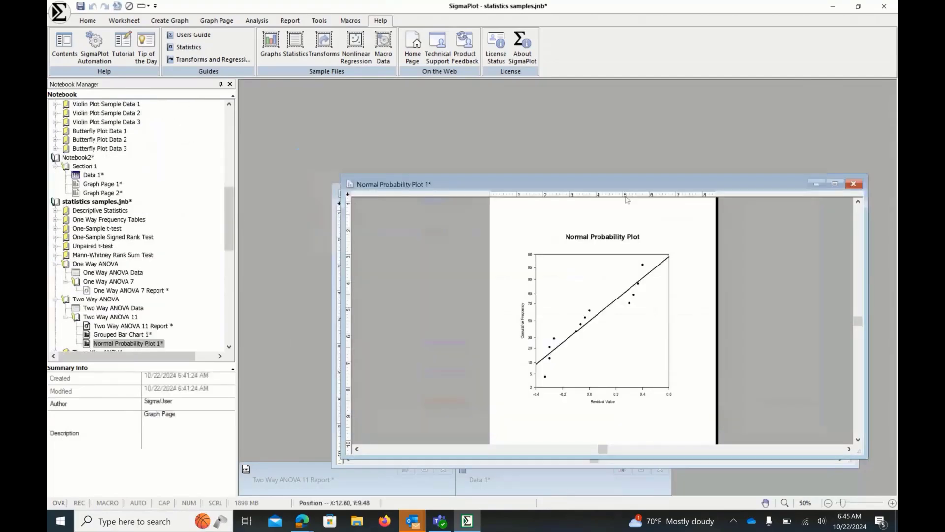
- Close the probability plot and grouped bar chart windows and open Sample Data 1 under Violin Plot Sample Data 1
left_click(853, 184)
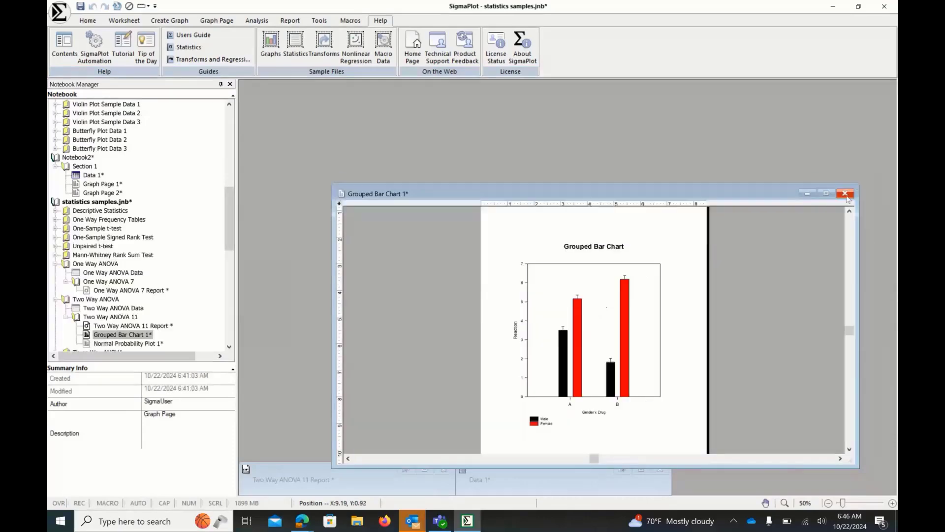
left_click(845, 194)
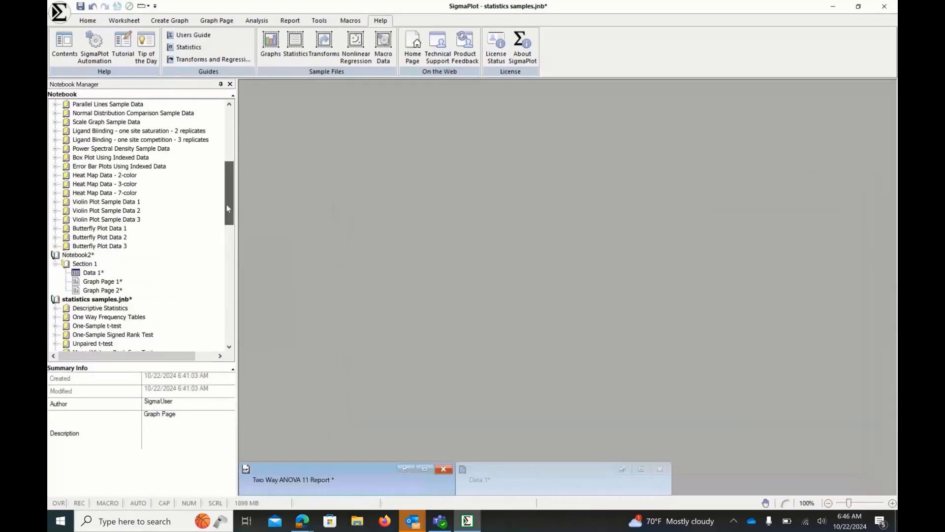
left_click_drag(226, 205, 226, 201)
left_click(55, 219)
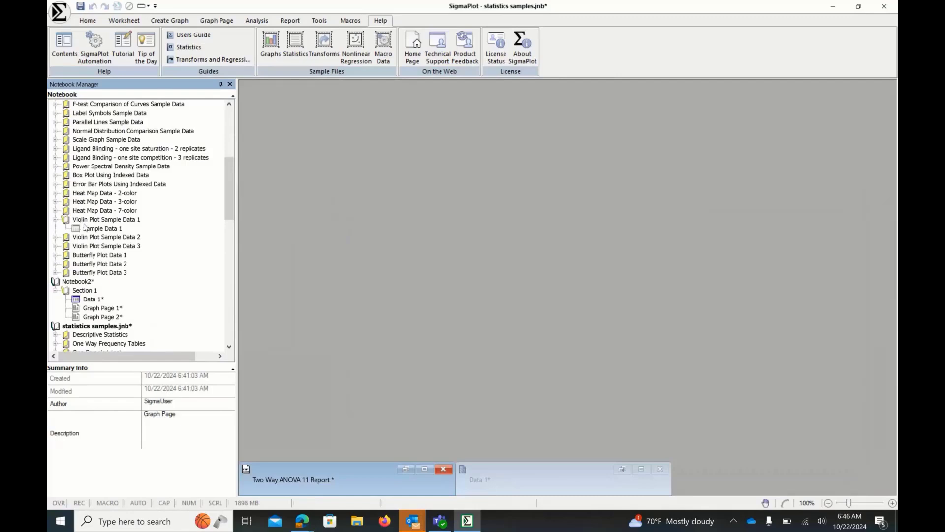
left_click(86, 228)
double_click(86, 229)
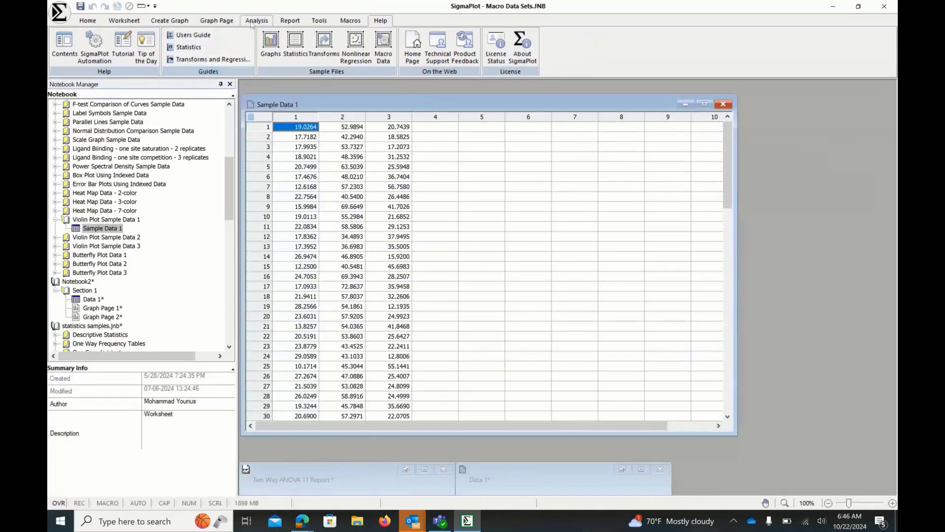
- Create a violin plot from 3 data columns with a dark gray fill color using the Violin Plot tool
left_click(318, 21)
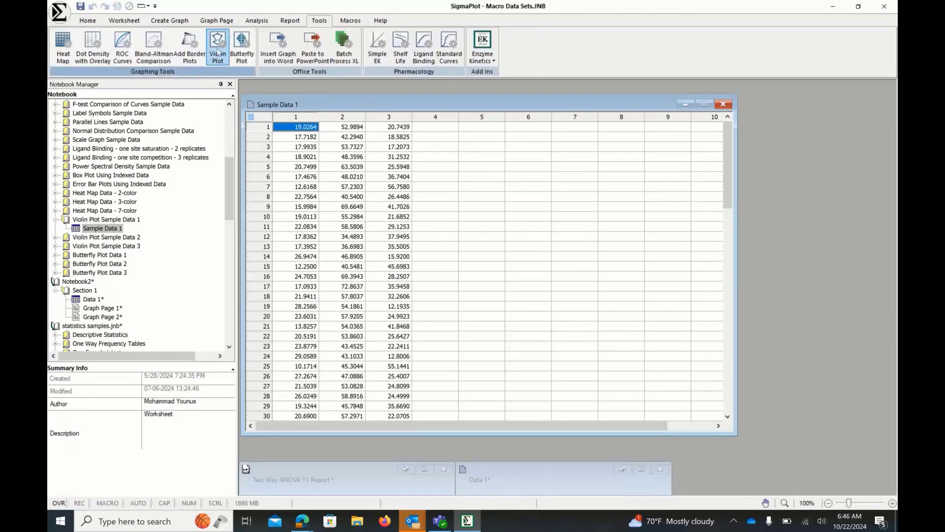
left_click(218, 53)
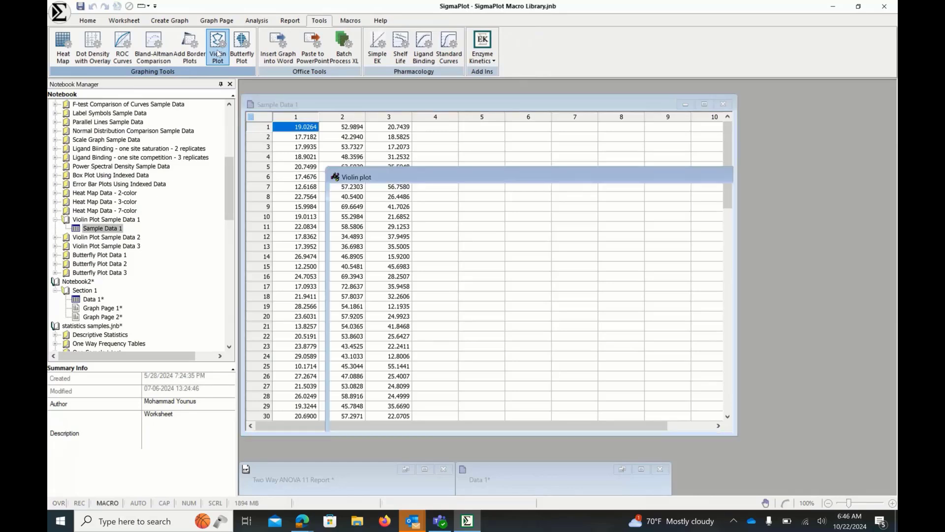
left_click_drag(454, 210, 551, 195)
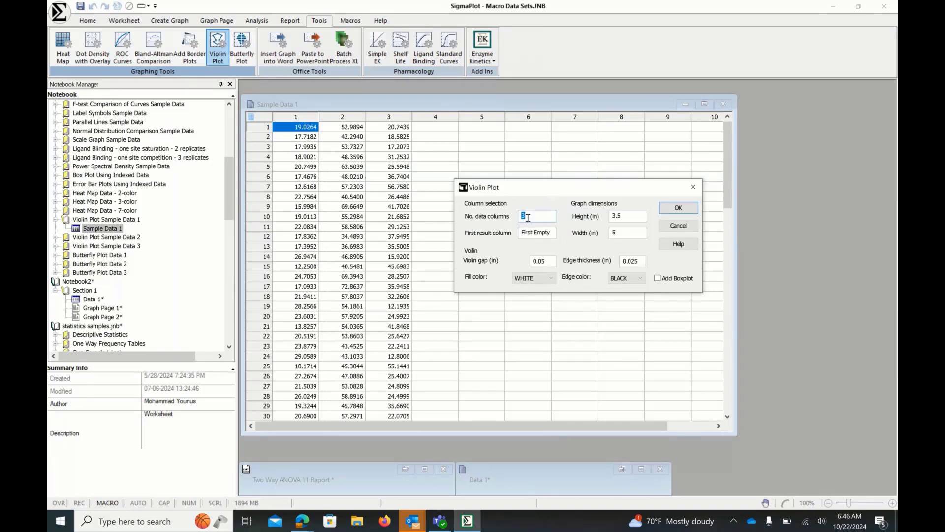
type("1")
left_click(553, 282)
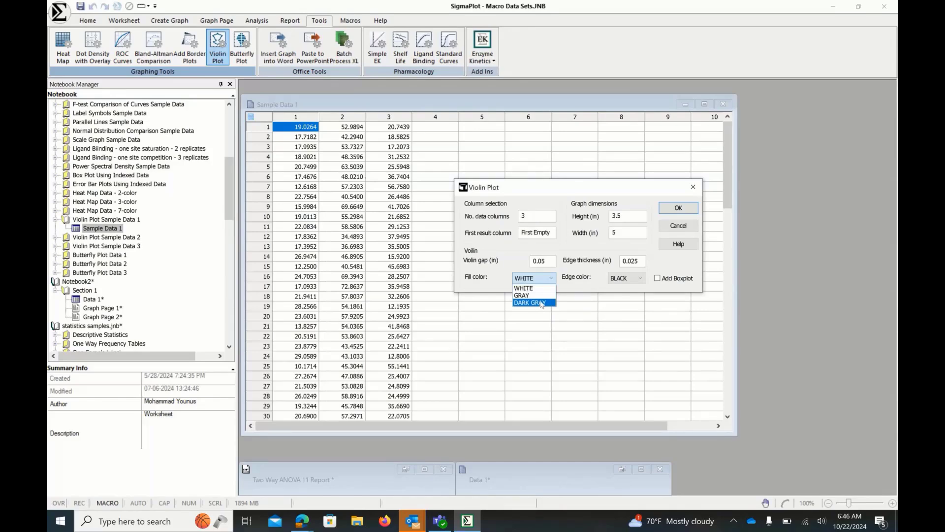
left_click(540, 303)
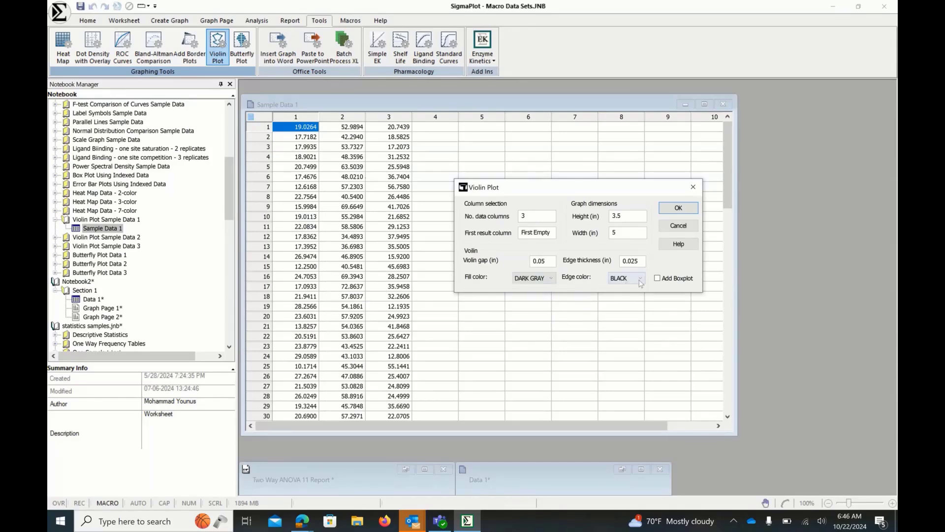
left_click(641, 283)
left_click(643, 281)
left_click(670, 210)
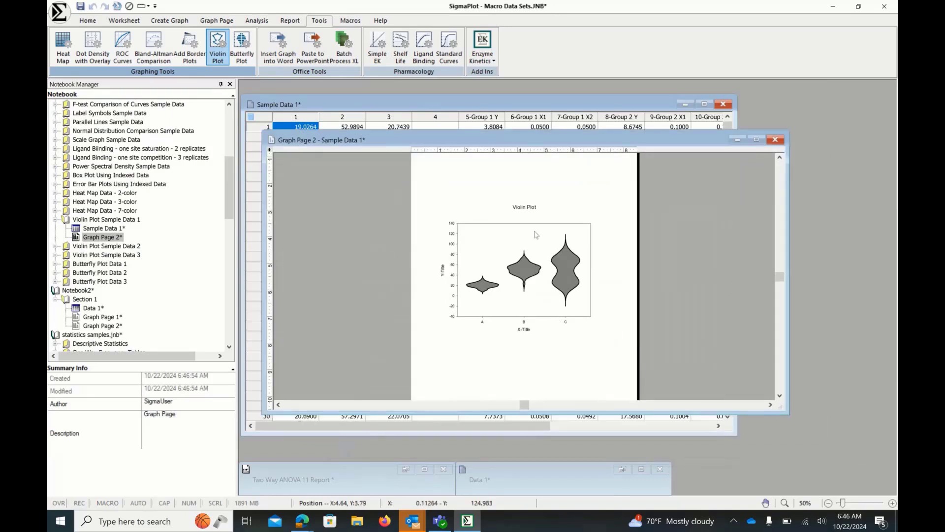
- Zoom the violin plot graph page to 100% and enlarge its window
left_click(805, 503)
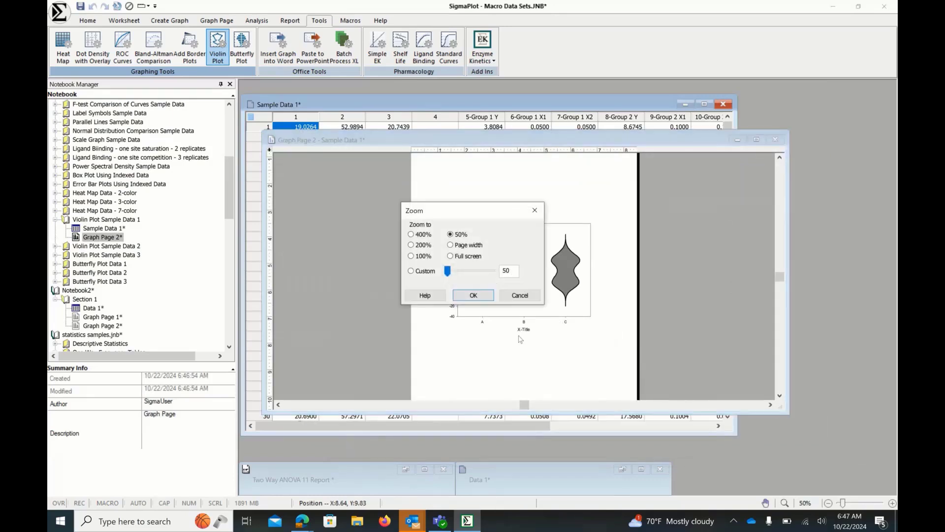
left_click(412, 257)
left_click(473, 296)
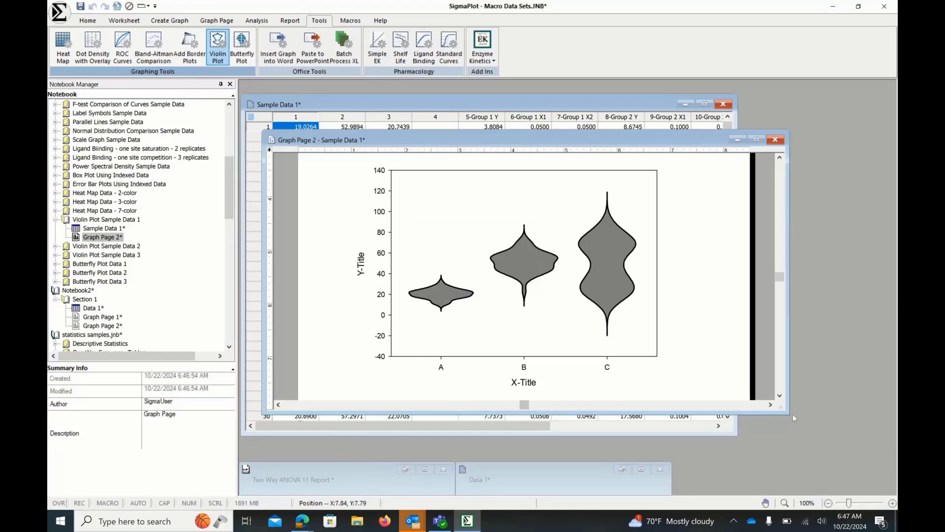
left_click_drag(792, 414, 821, 445)
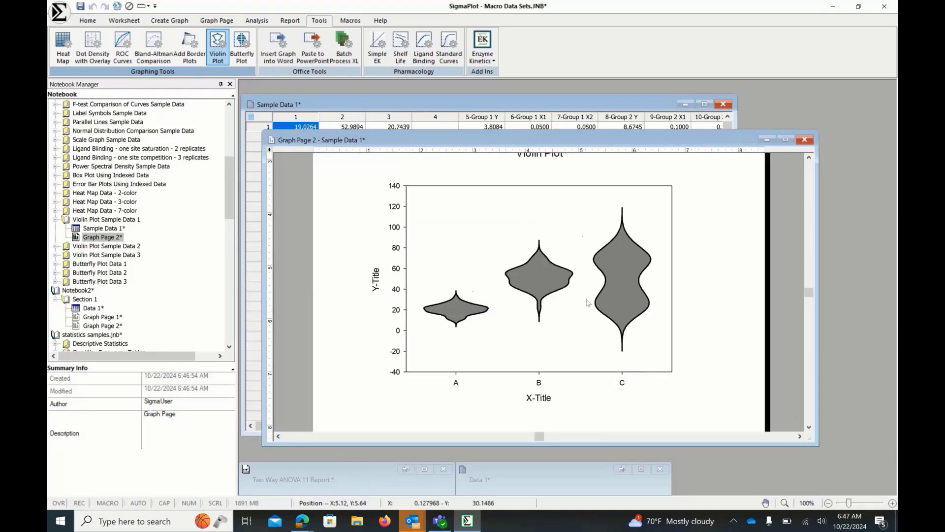
- Rearrange the open windows and open the Sample Data 2 worksheet under Violin Plot Sample Data 2
left_click(459, 109)
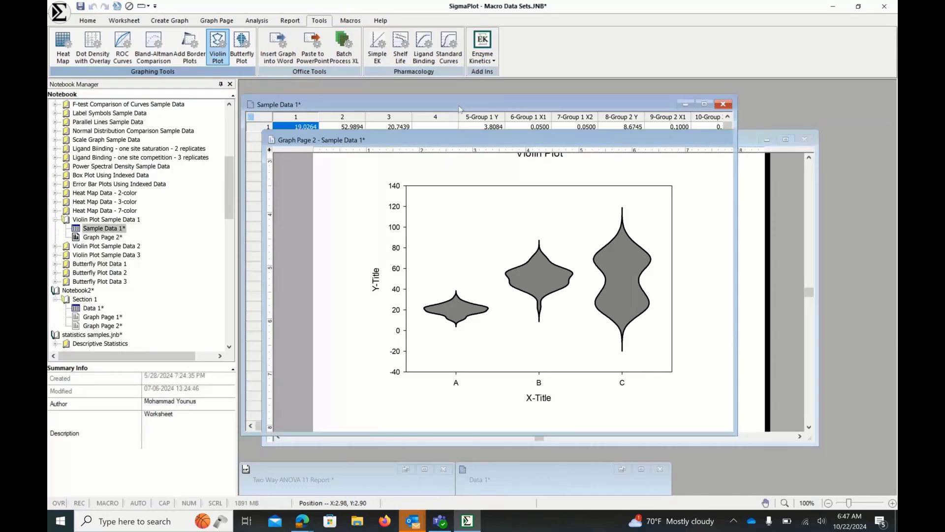
left_click_drag(529, 105, 540, 244)
left_click_drag(503, 143, 548, 113)
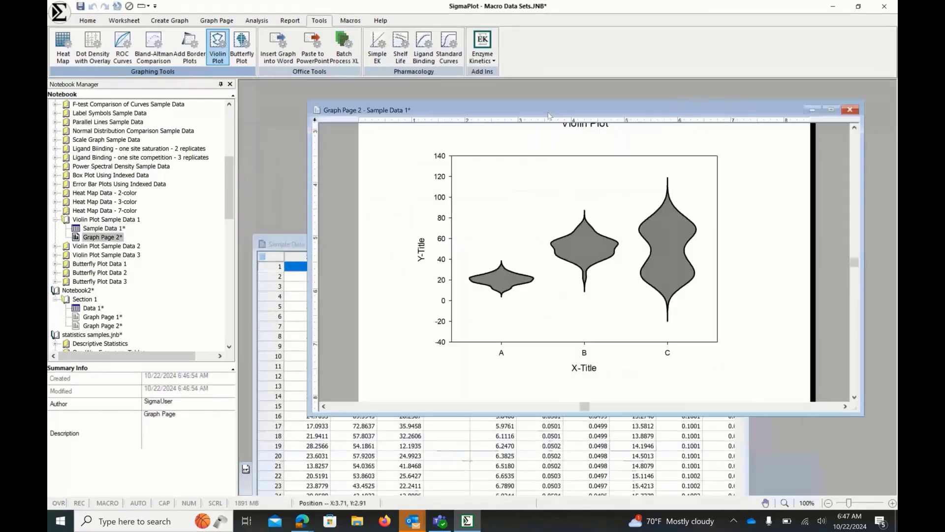
double_click(104, 228)
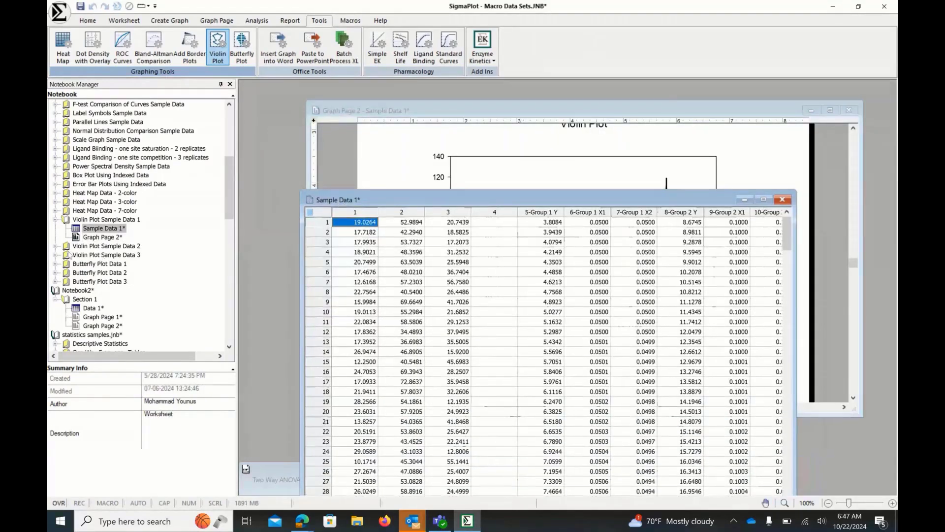
left_click(55, 246)
double_click(107, 254)
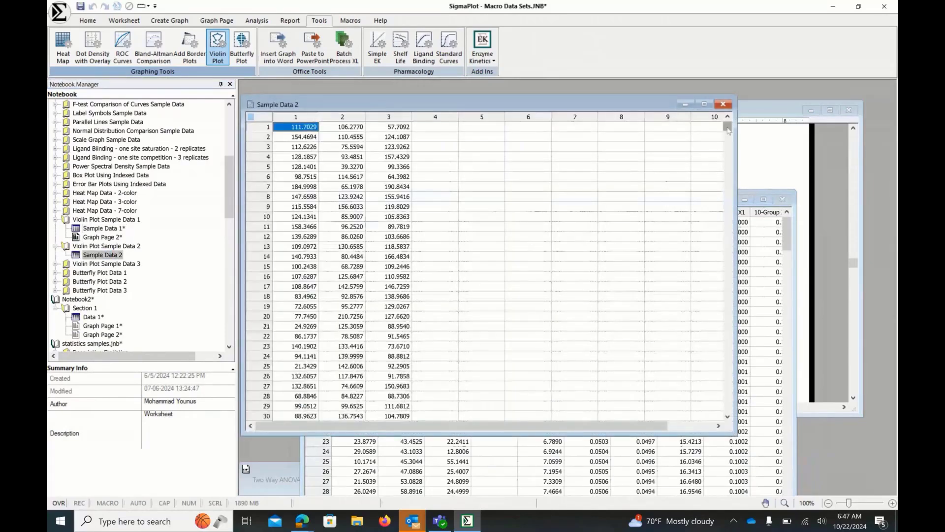
mouse_move(728, 129)
left_mouse_down()
mouse_move(731, 339)
mouse_move(724, 123)
left_mouse_up()
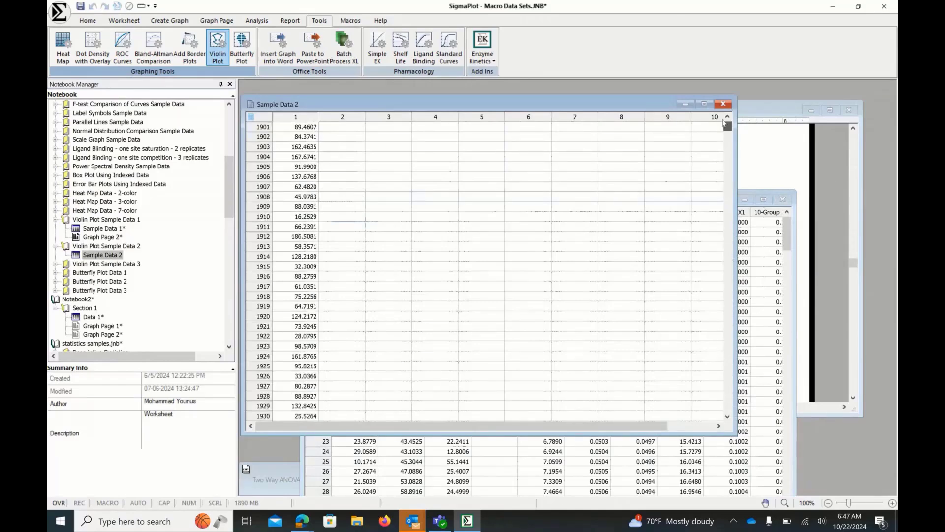
- Create a violin plot from Sample Data 2 with 3 data columns and Add Boxplot enabled
left_click(220, 49)
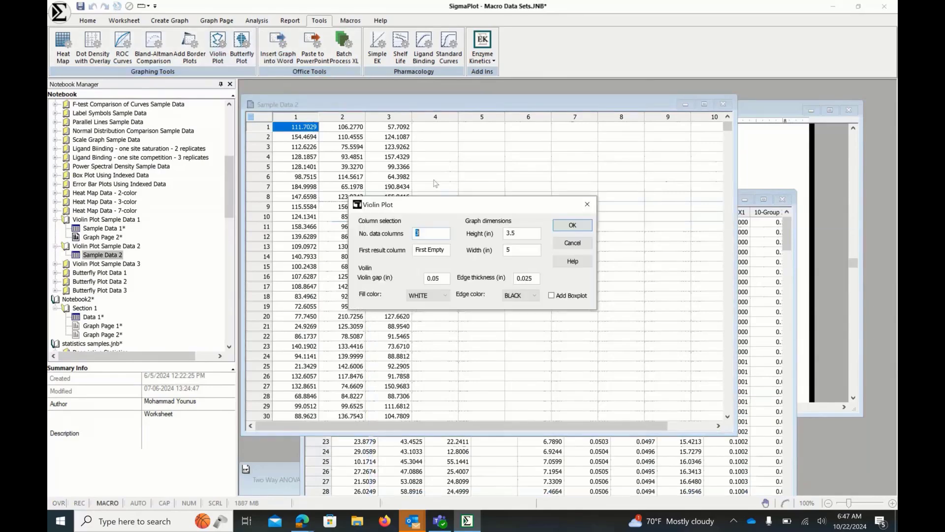
left_click_drag(452, 208, 547, 206)
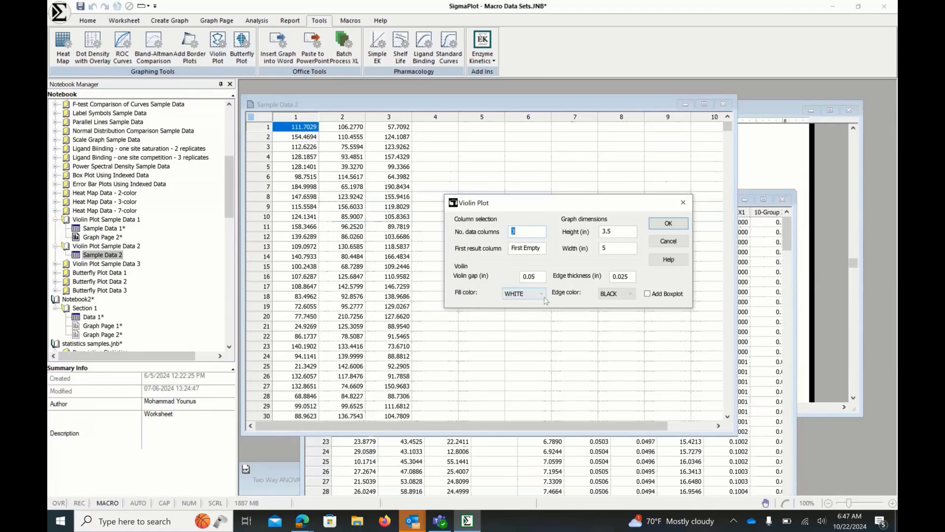
left_click(647, 294)
left_click(648, 295)
left_click(663, 227)
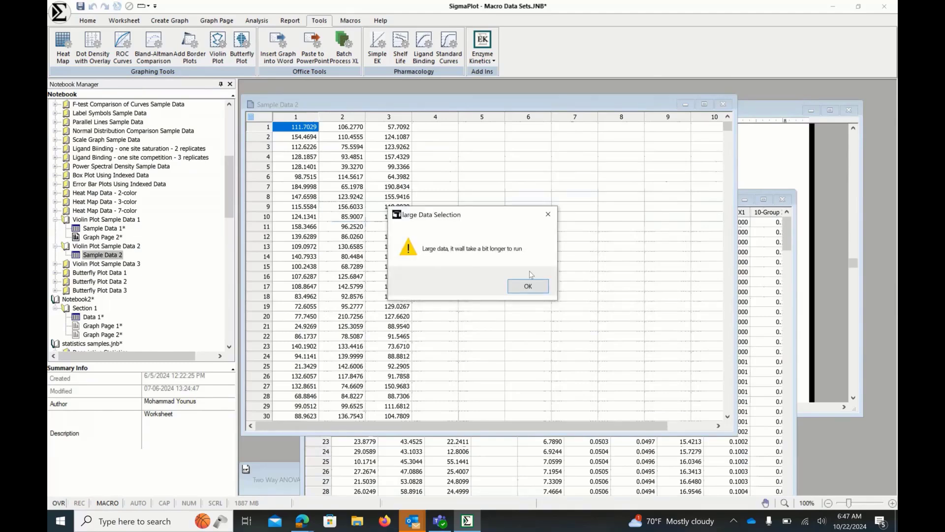
left_click(528, 287)
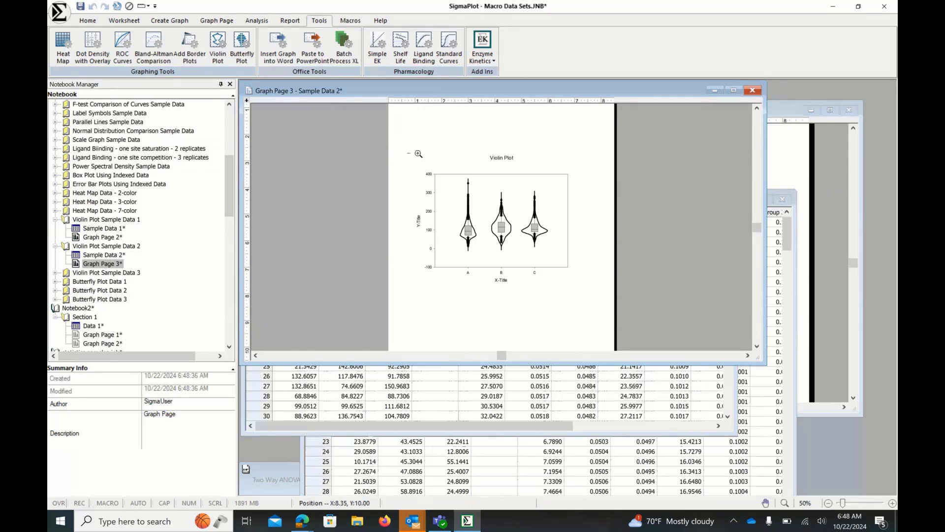
- Zoom in on the violins with boxplots, then close the graph window
left_click_drag(418, 154, 598, 303)
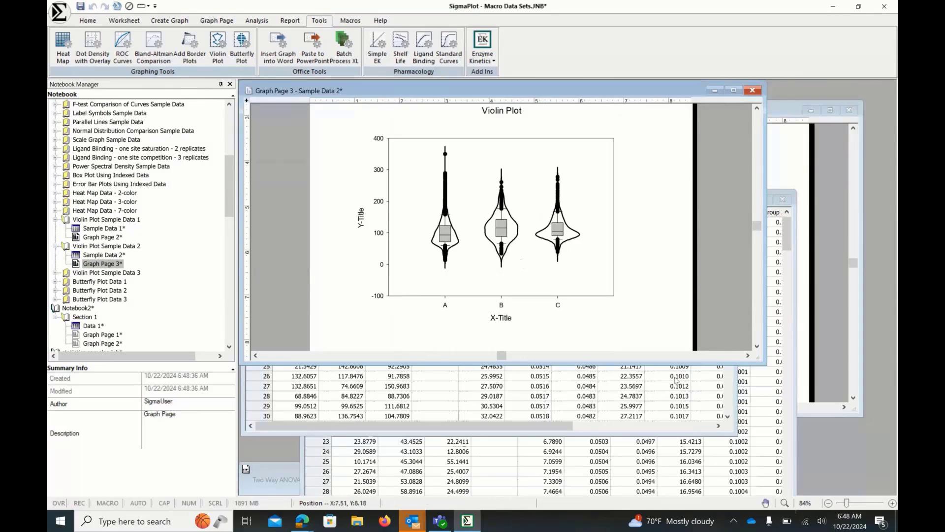
mouse_move(426, 145)
left_click_drag(417, 143, 471, 281)
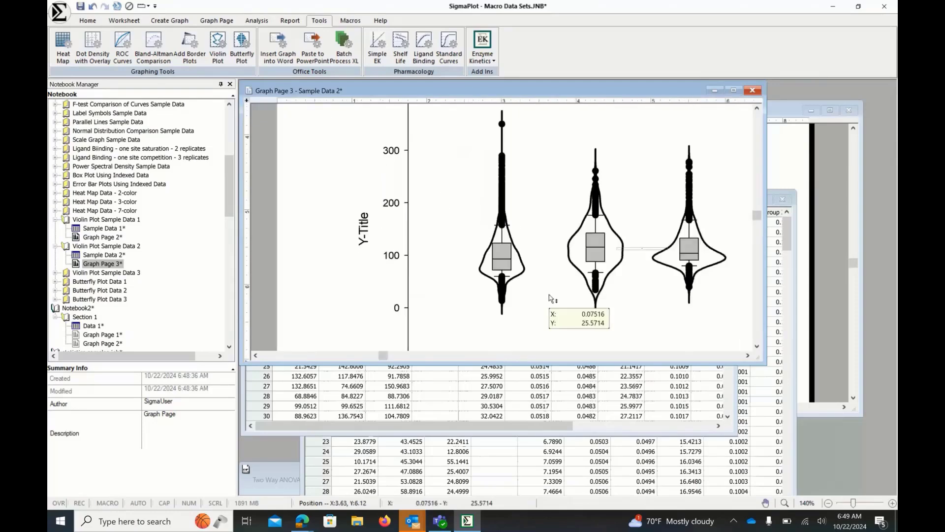
left_click(753, 91)
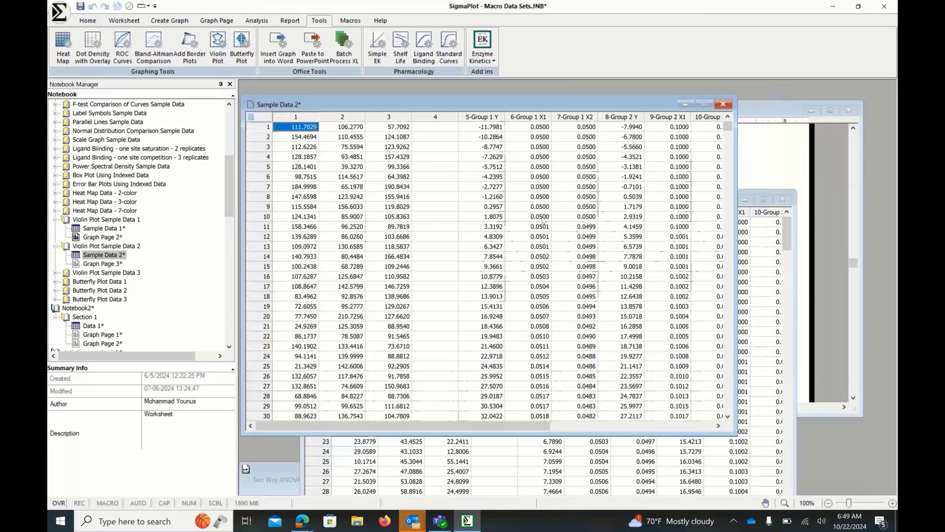
- Reopen Graph Page 3 and inspect the plot's Box Options in Graph Properties without changing anything
left_click_drag(538, 108, 634, 153)
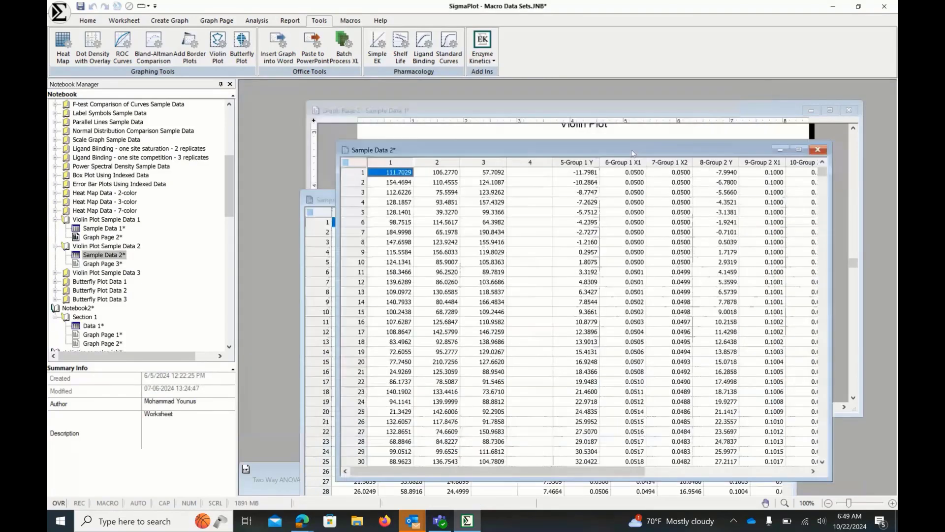
double_click(102, 264)
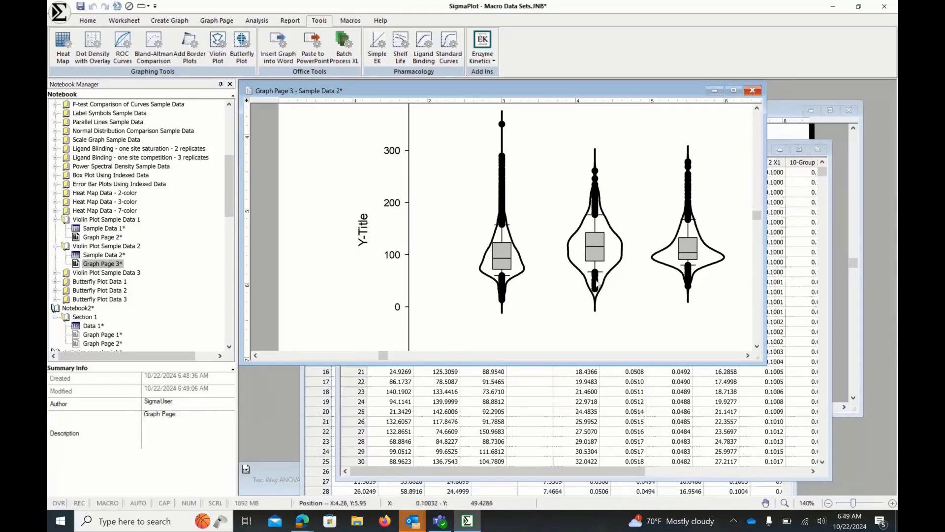
mouse_move(596, 210)
double_click(564, 190)
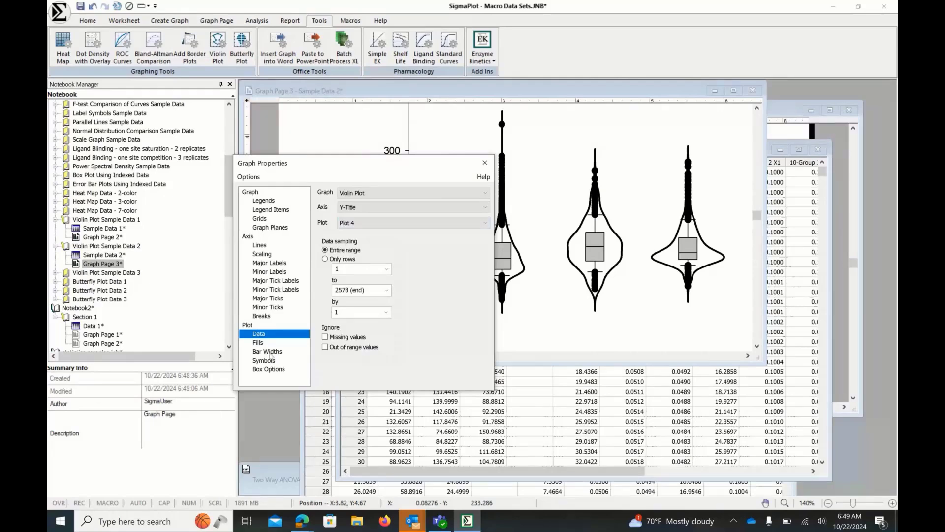
left_click(269, 369)
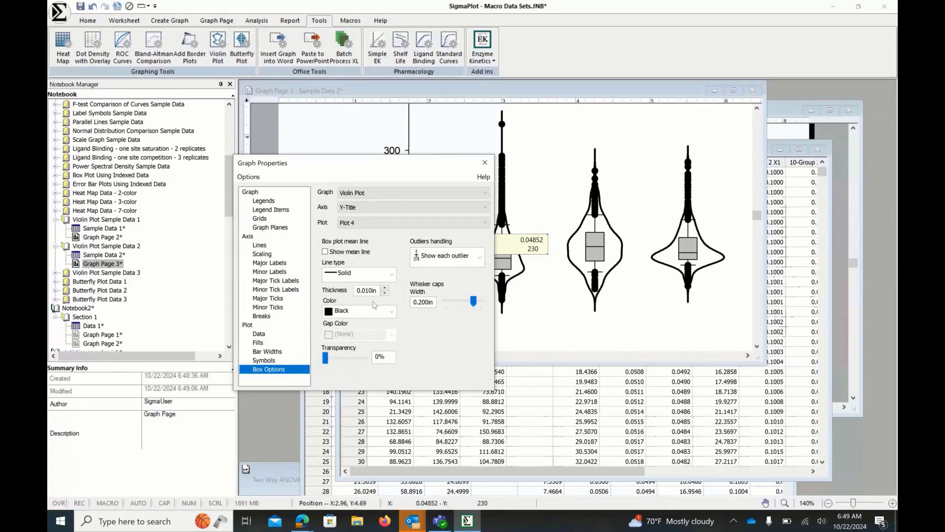
key("Escape")
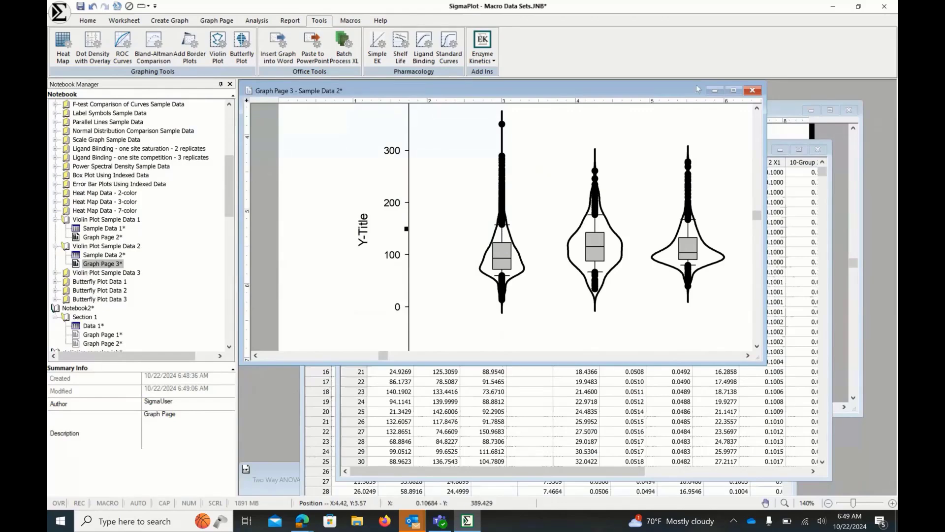
- Close the graph and open the Data from UK Census 2021 worksheet under Butterfly Plot Data 1
left_click(751, 91)
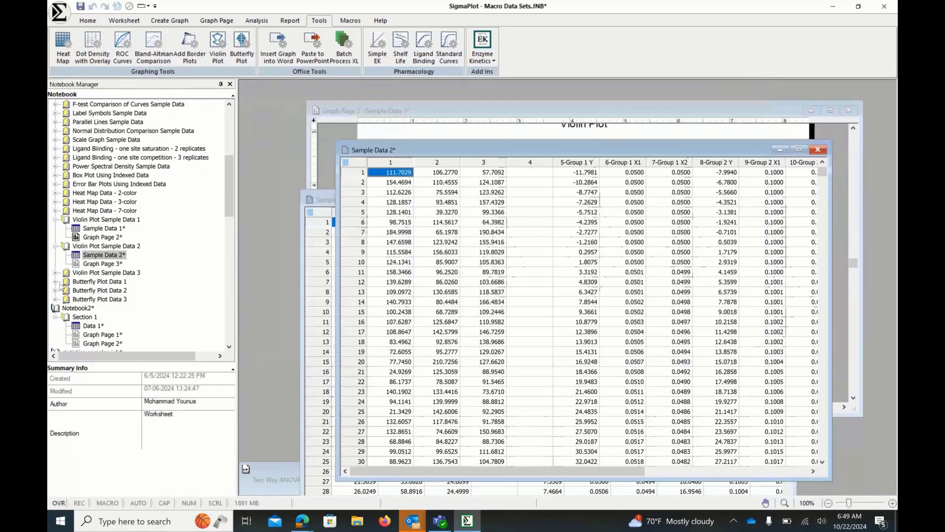
left_click(55, 281)
double_click(80, 292)
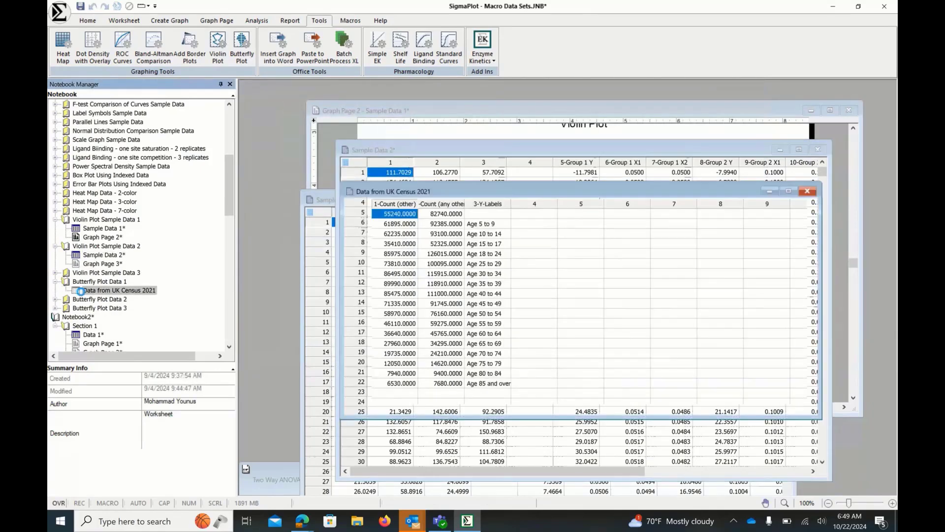
left_click_drag(488, 195, 474, 168)
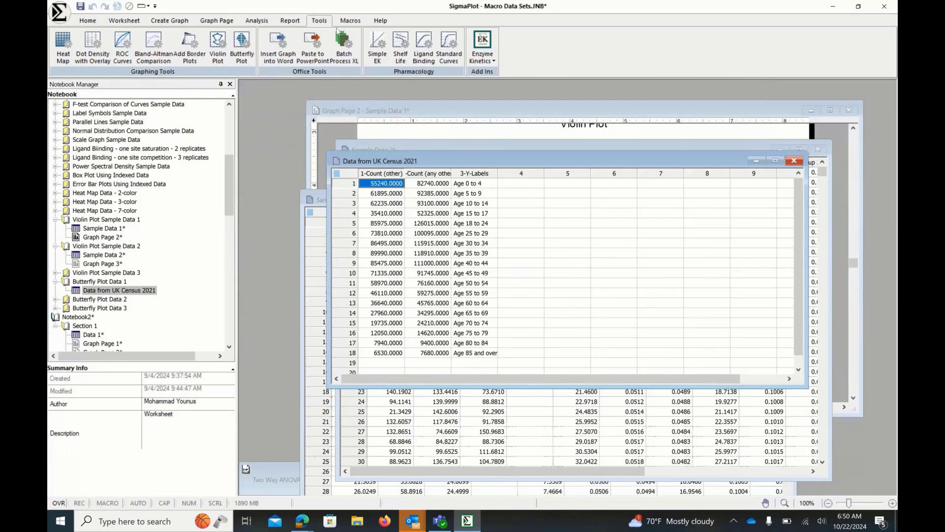
- Create a butterfly plot from the census data with Count (other) and Count (any other) groups, Y-Labels as labels column, and Firehouse scheme
left_click(243, 54)
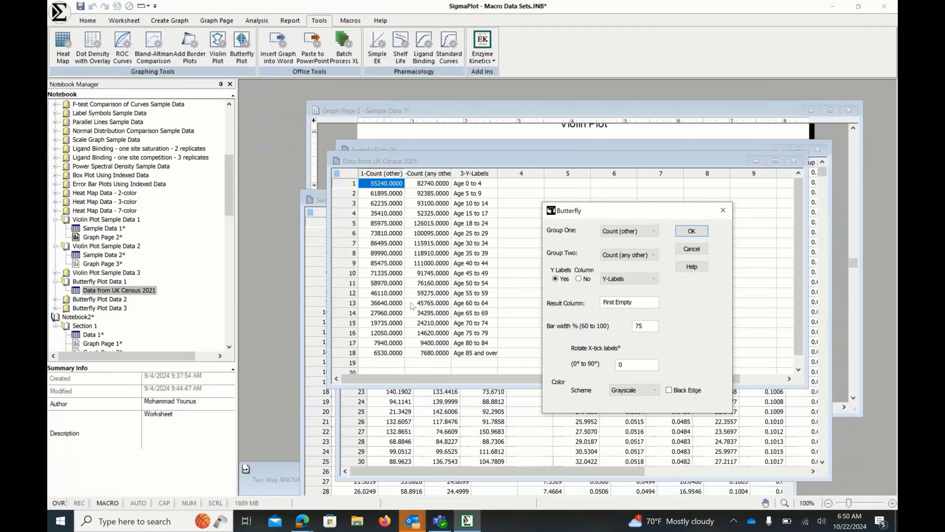
left_click(578, 279)
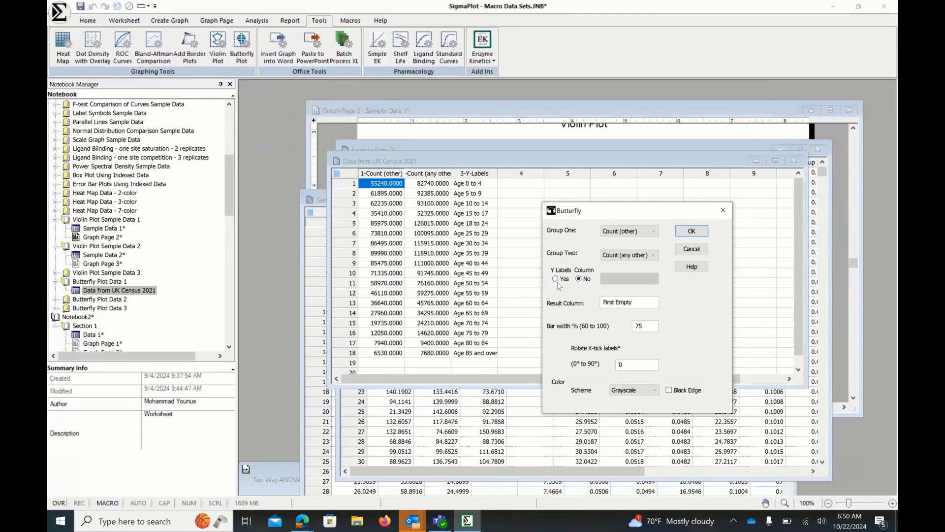
left_click(560, 280)
left_click(656, 282)
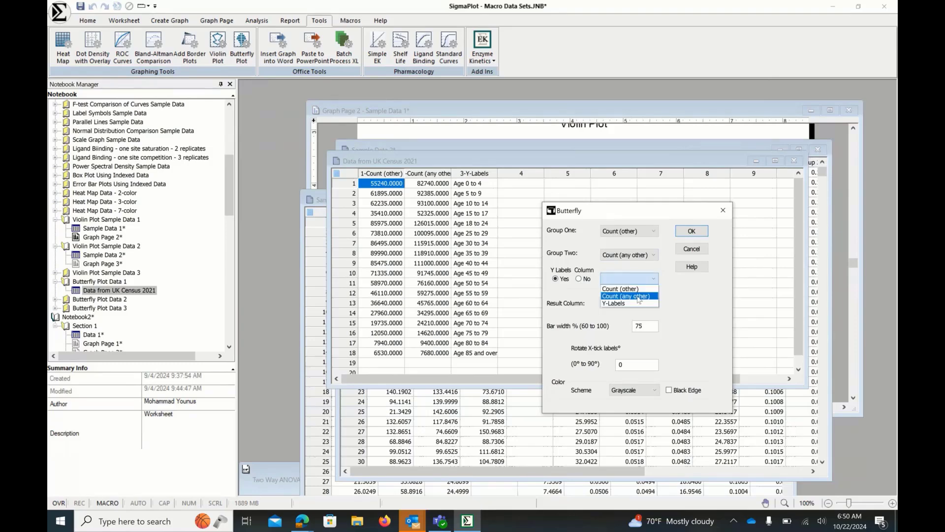
left_click(634, 303)
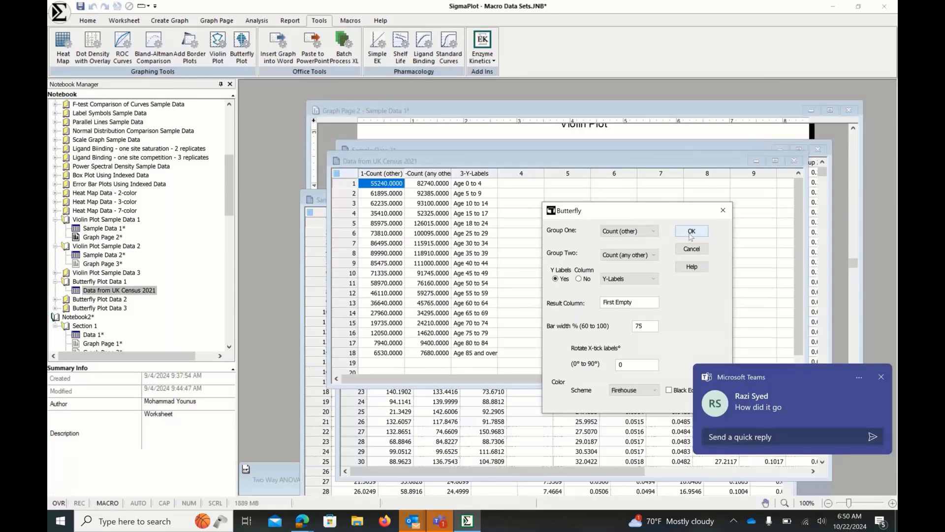
left_click(691, 234)
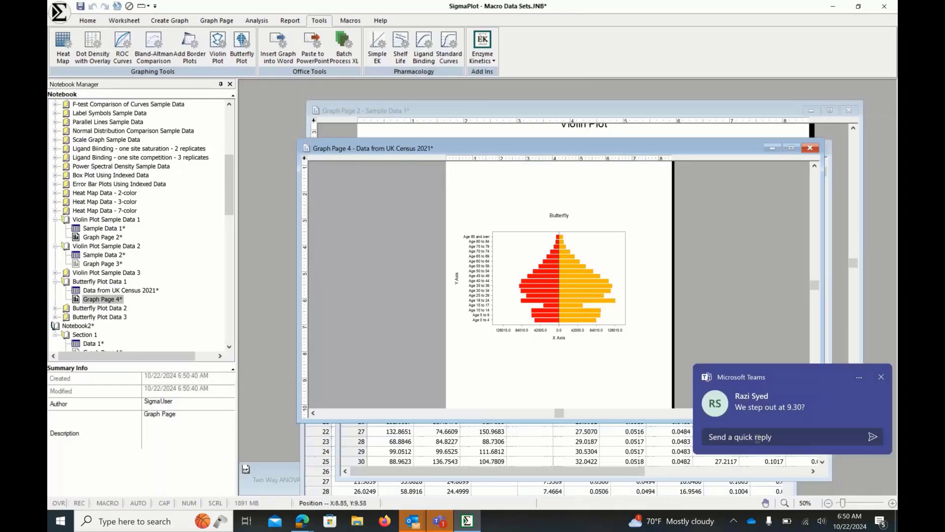
- Switch to the Microsoft Teams notification and reply 'going on' to the chat message
left_click(752, 436)
type("goin")
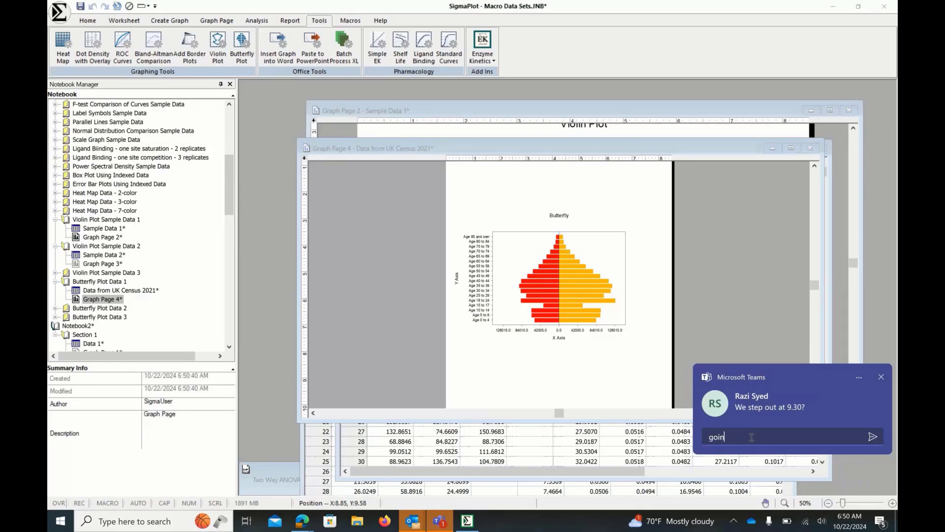
type("g on")
key("Return")
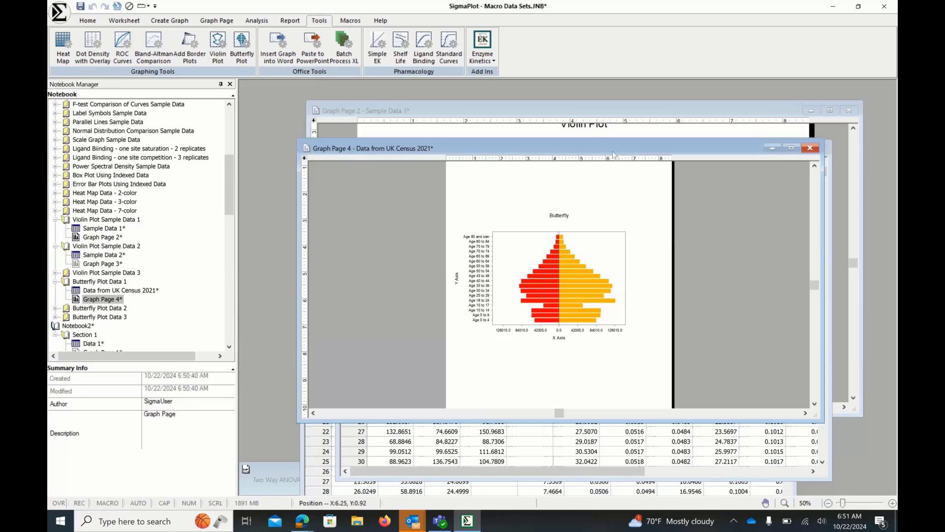
- Close the butterfly graph and open worksheets, then open Example 1's Data 1 worksheet in the Samples.jnb notebook
left_click(810, 149)
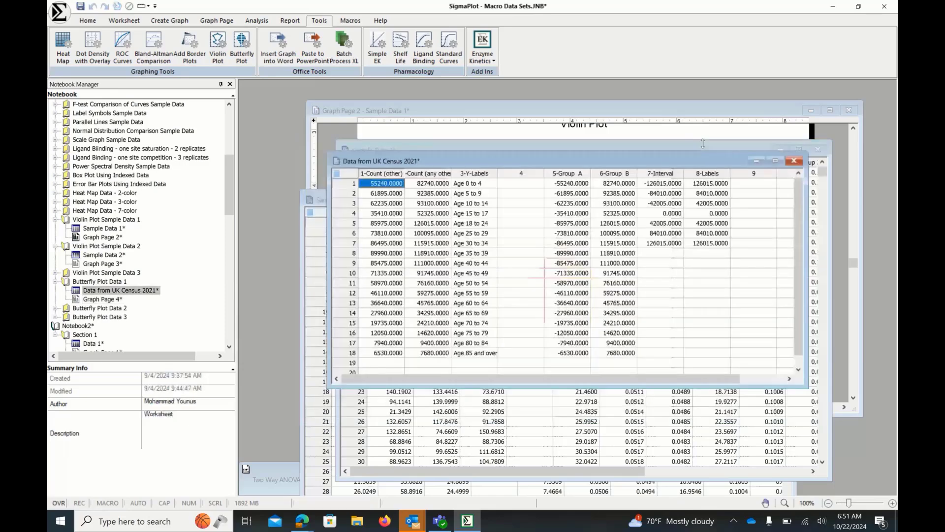
left_click(793, 160)
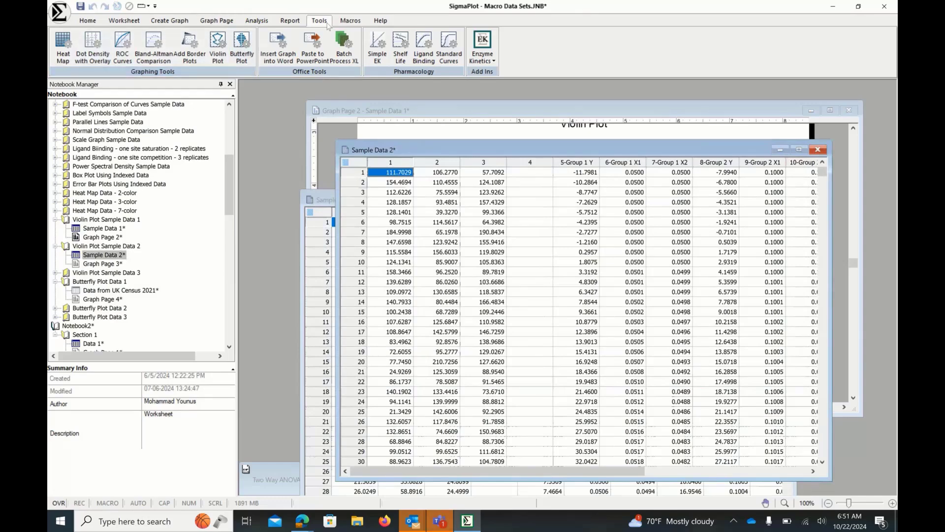
scroll(316, 49, "down", 2)
left_click(317, 50)
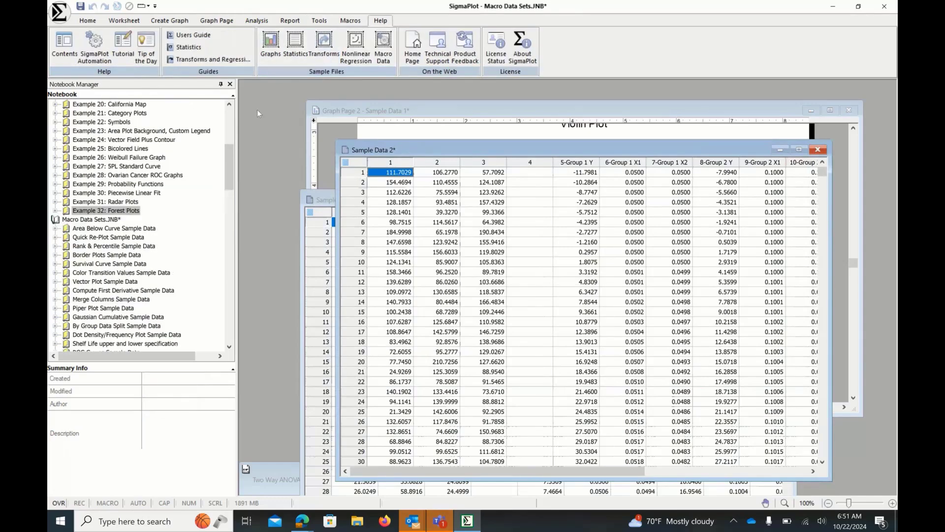
scroll(231, 168, "up", 7)
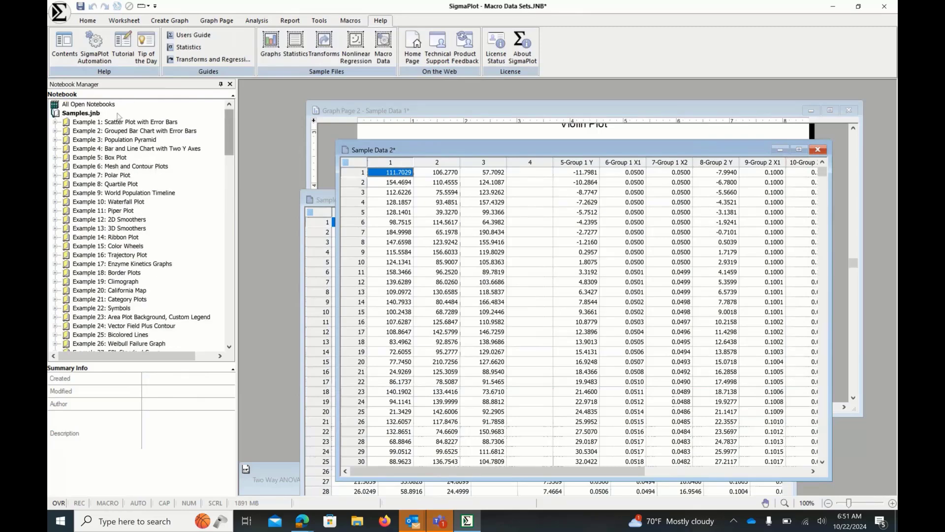
left_click(56, 123)
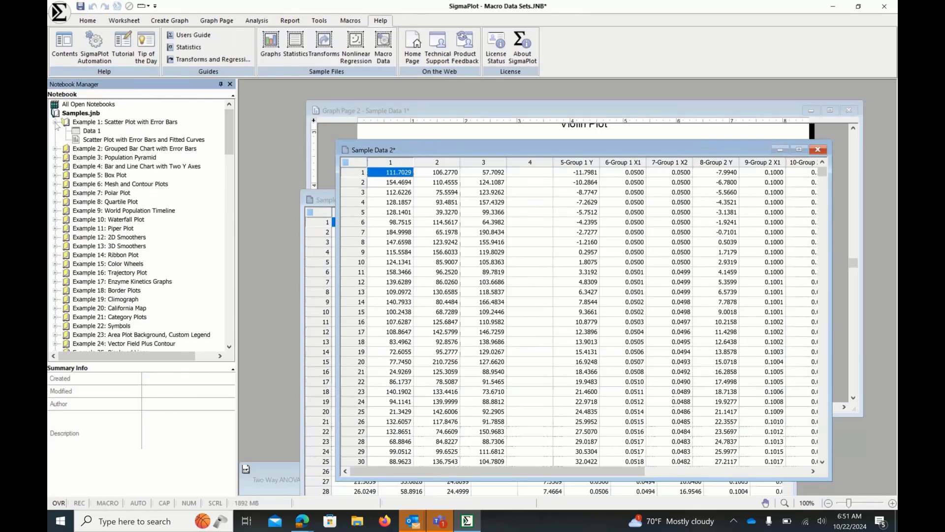
double_click(90, 131)
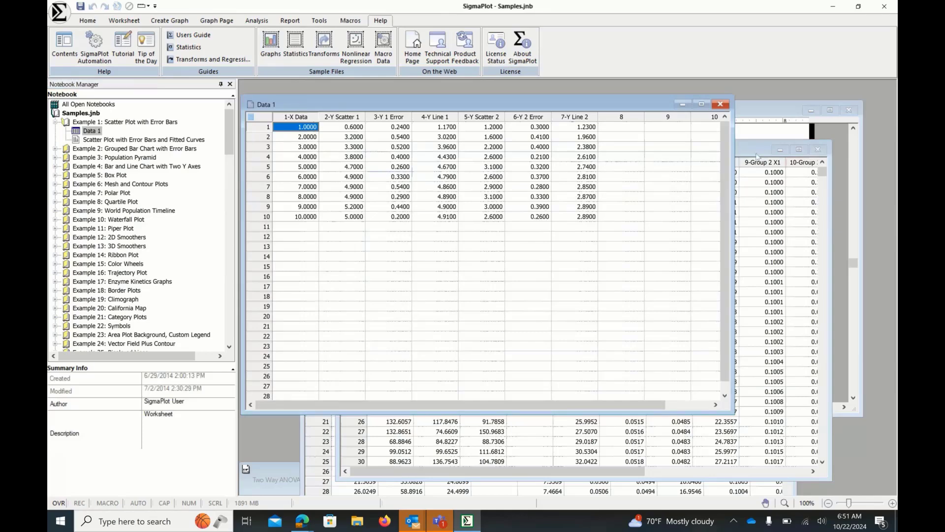
left_click(816, 150)
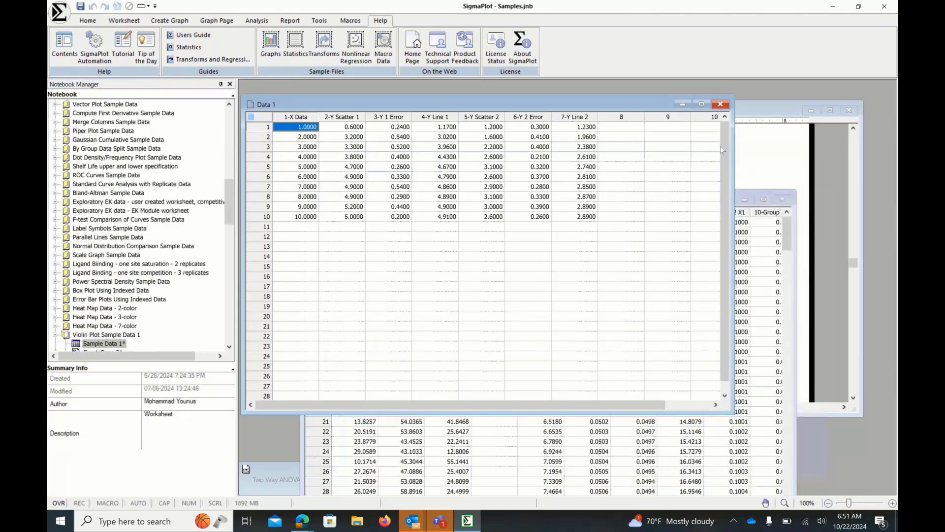
left_click(787, 200)
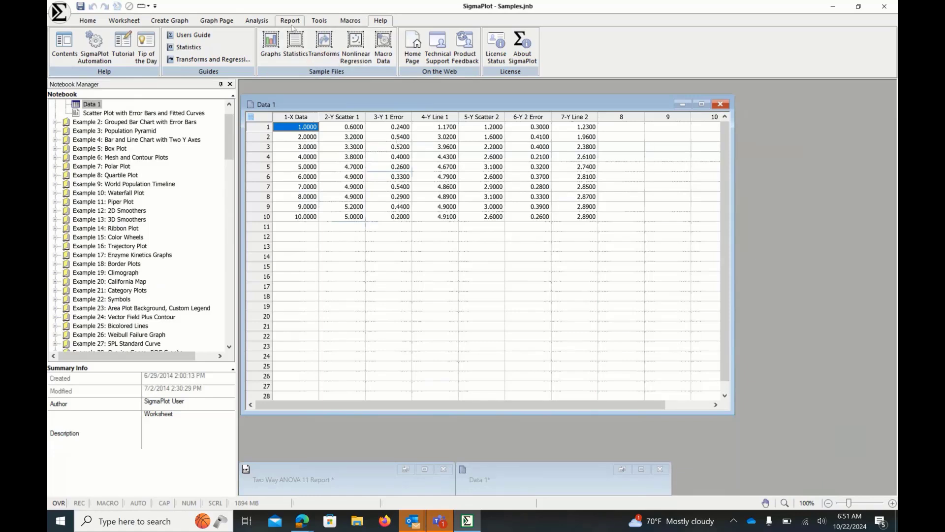
- Start creating a Multiple Line & Scatter – Error Bars graph from the Data 1 worksheet
left_click(178, 23)
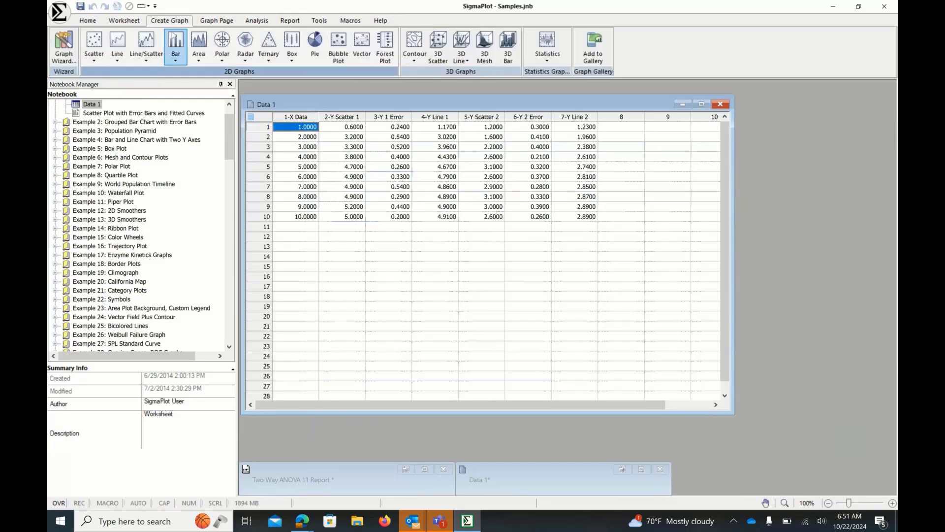
left_click(150, 57)
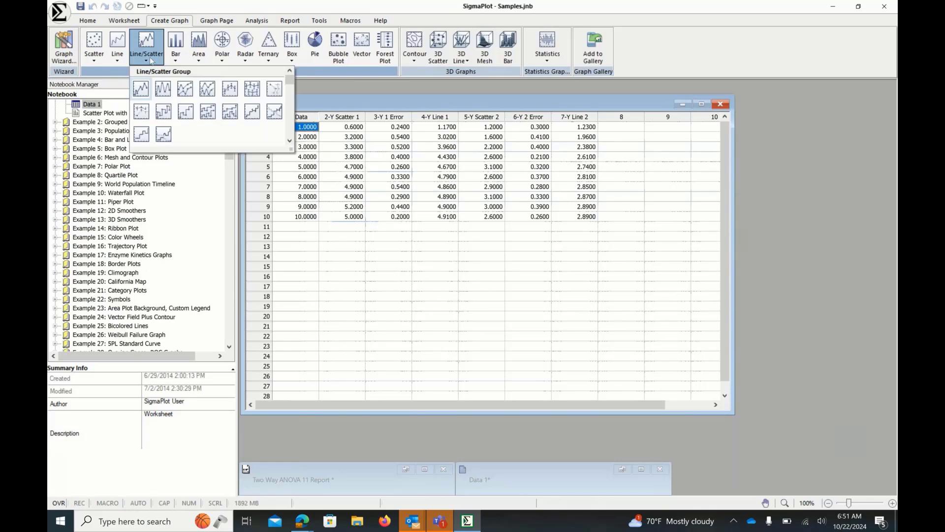
left_click(248, 93)
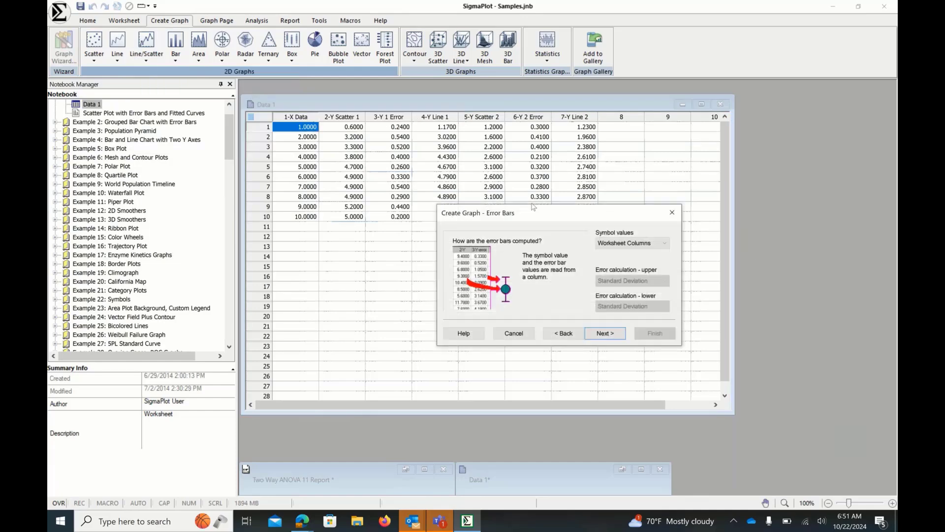
left_click_drag(533, 207, 463, 233)
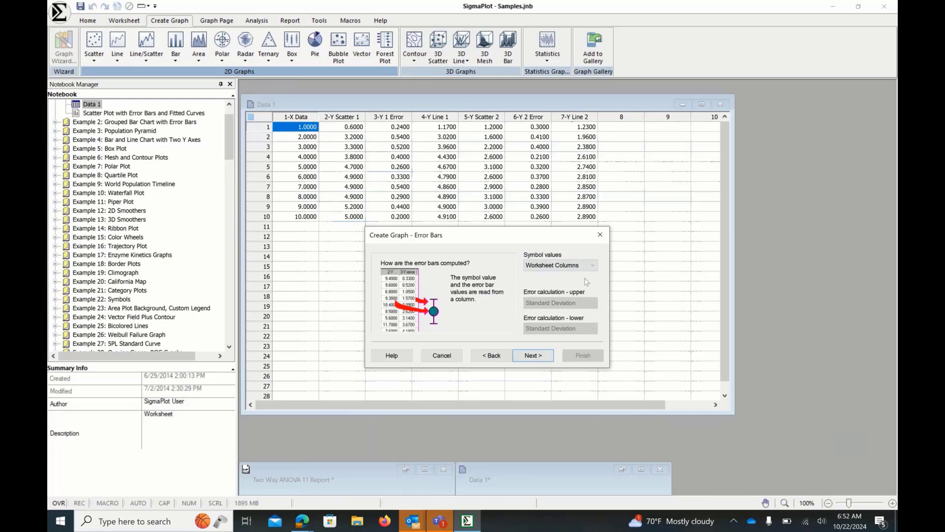
left_click(592, 265)
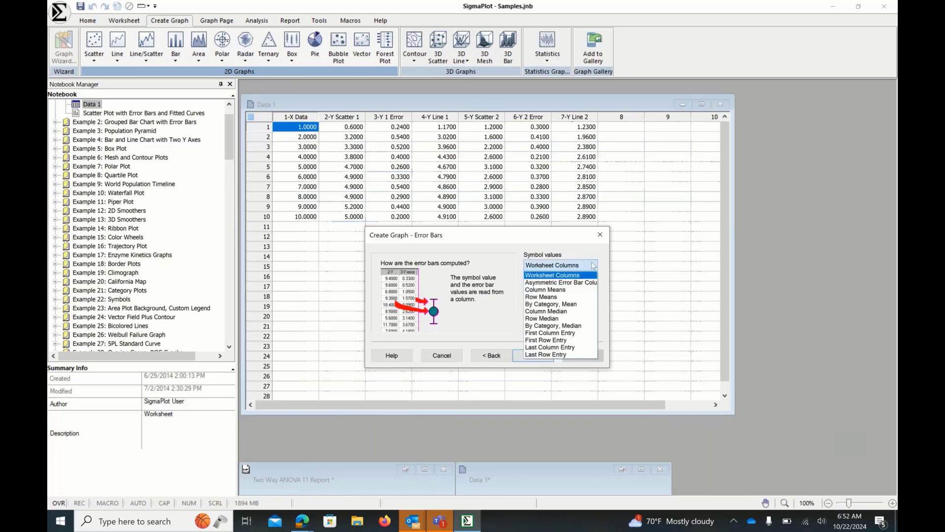
left_click(574, 291)
left_click(593, 303)
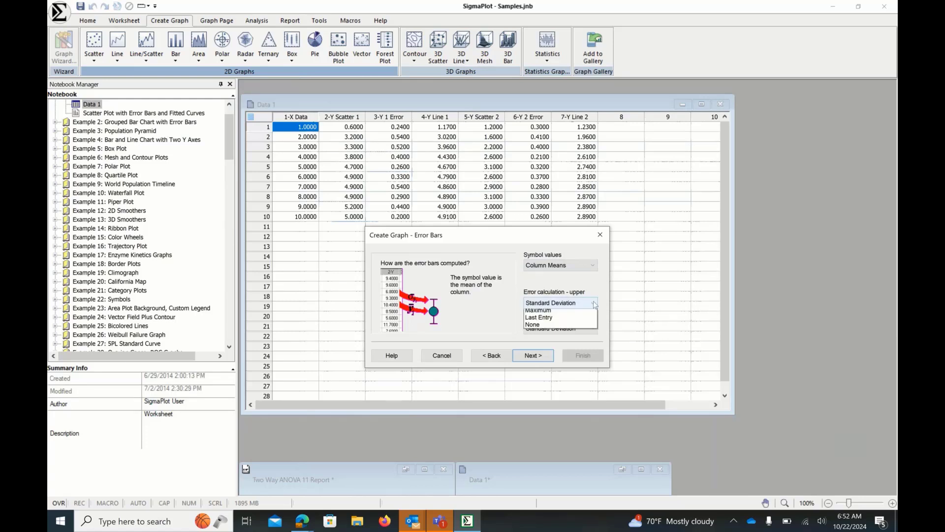
left_click(594, 304)
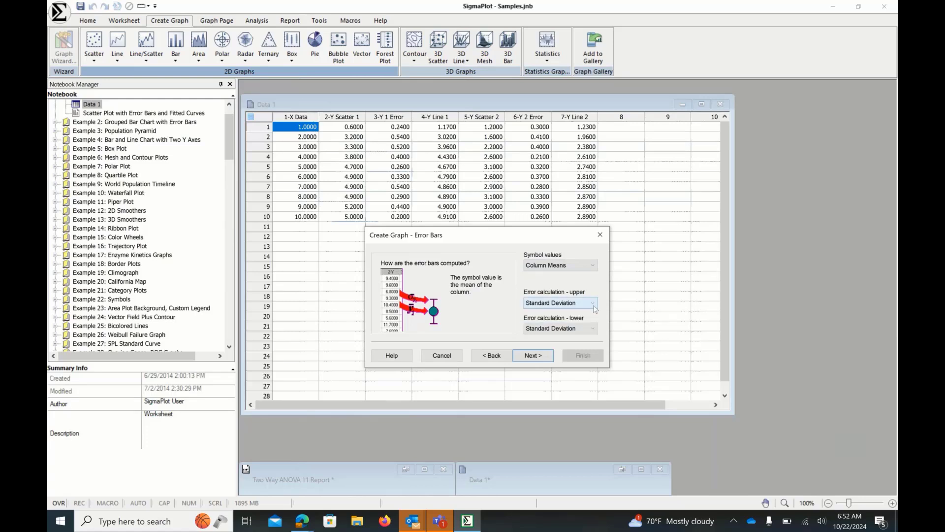
left_click(595, 266)
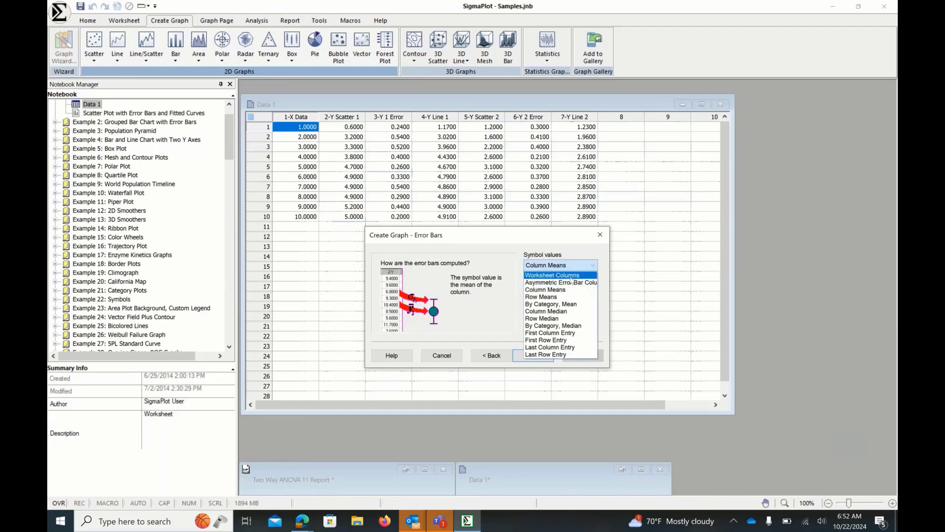
left_click(552, 275)
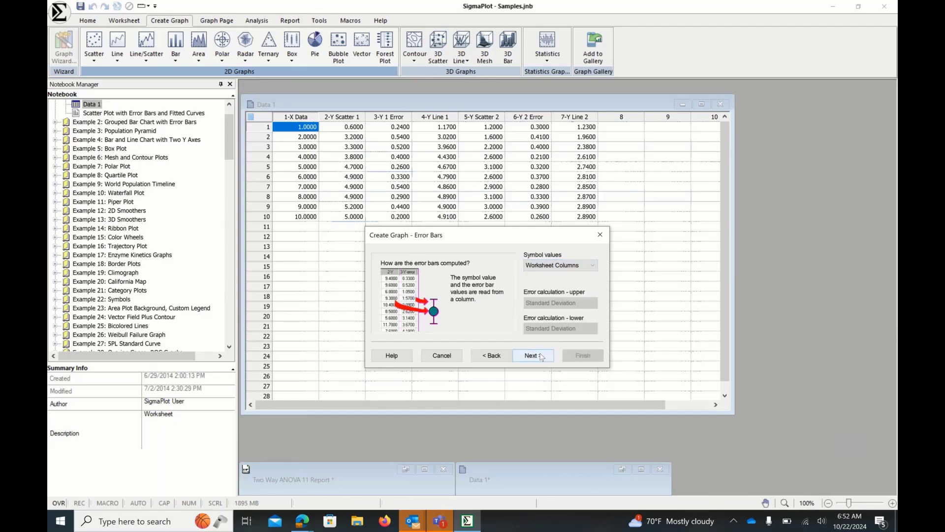
- Build the graph as X Many Y, plotting 2-Y Scatter 1 and 5-Y Scatter 2 against 1-X Data with errors 3-Y 1 Error and 6-Y 2 Error
left_click(542, 356)
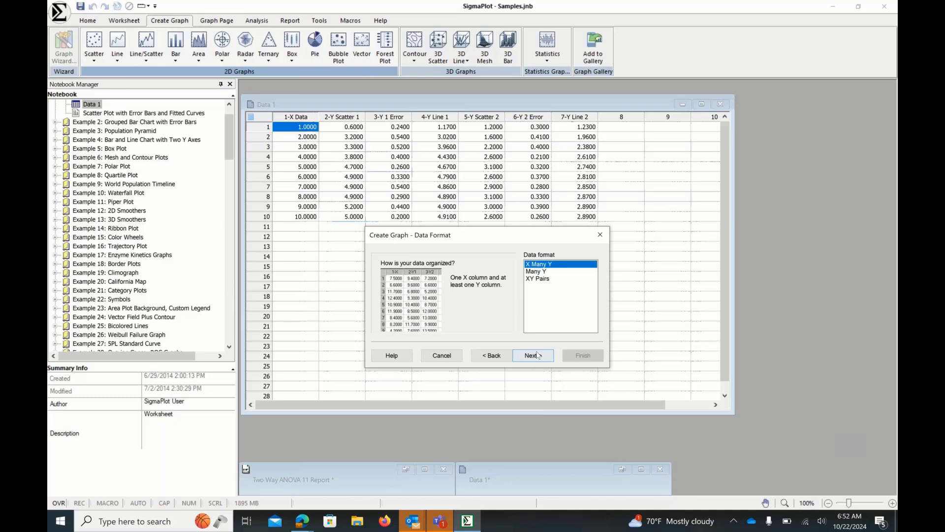
left_click(538, 356)
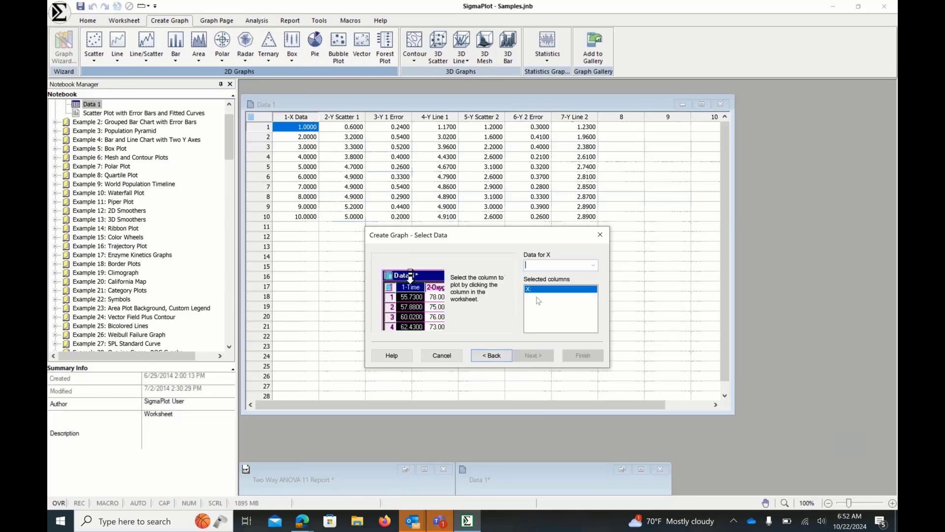
left_click(298, 113)
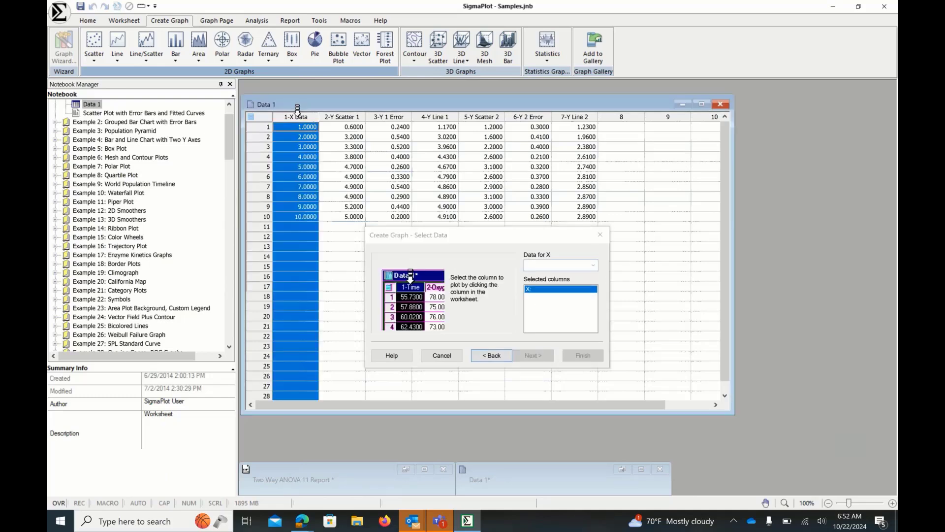
left_click(352, 107)
left_click(373, 107)
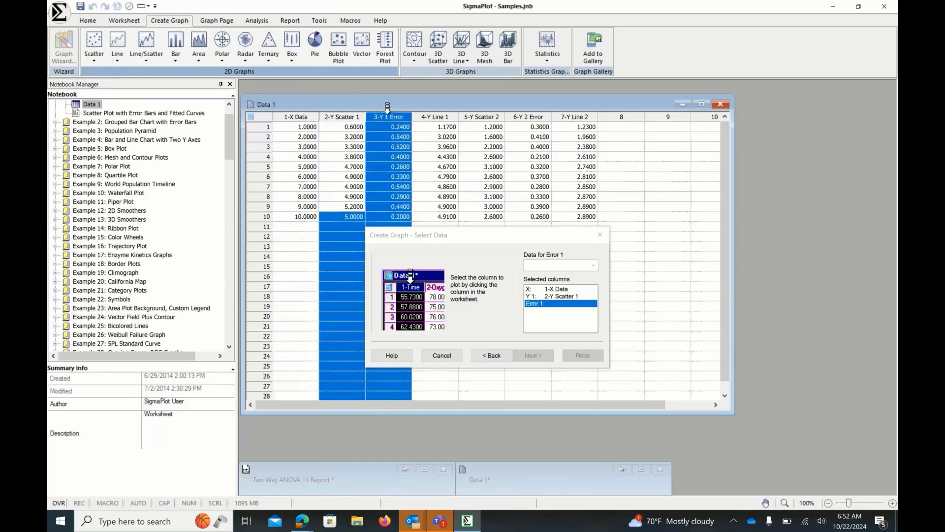
left_click(471, 107)
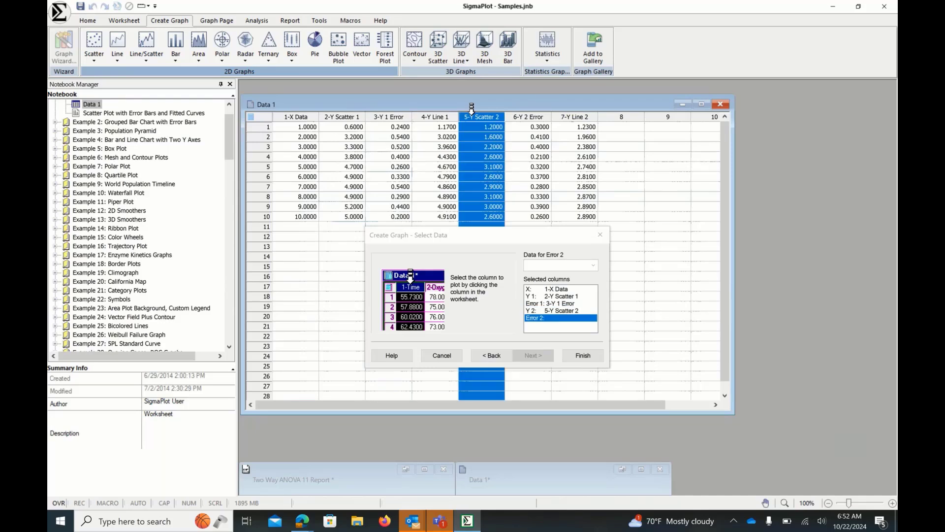
left_click(546, 108)
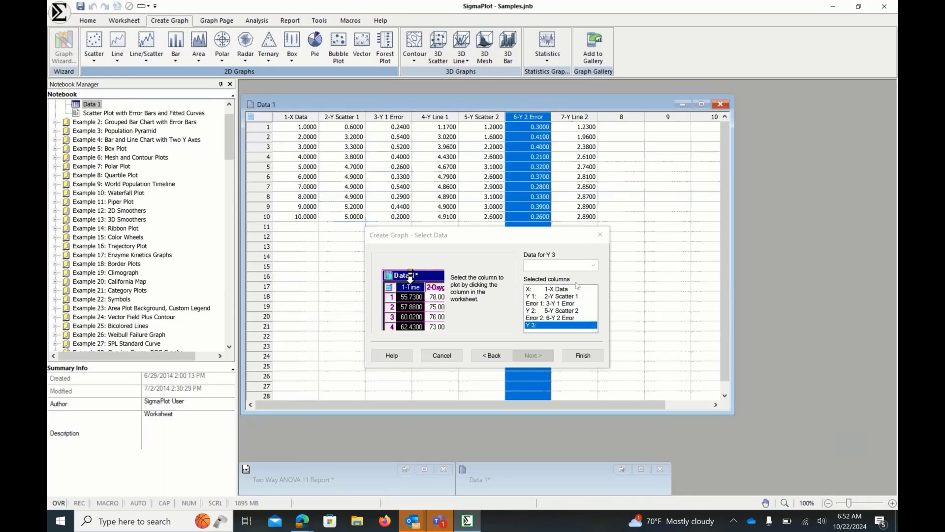
left_click(589, 360)
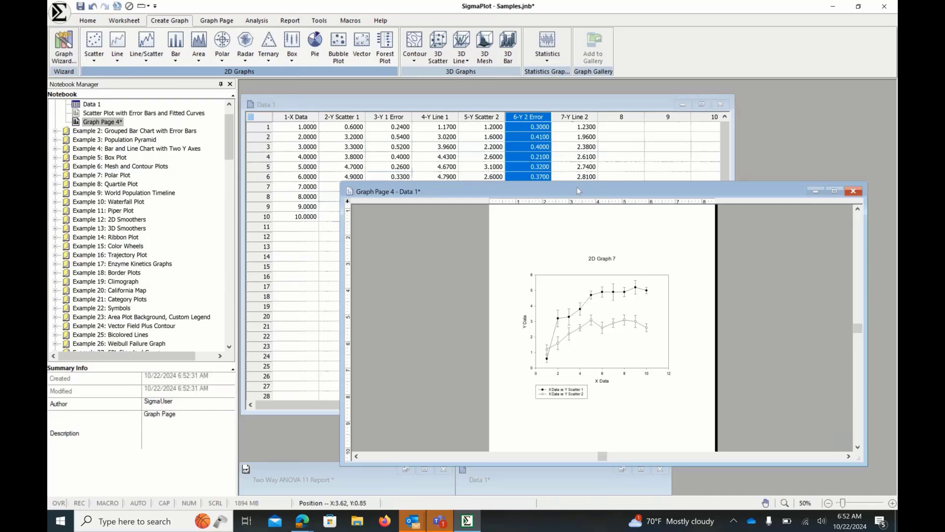
- Set the plot's area fill direction to Band to show shaded error bands, then close the graph properties
left_click_drag(577, 187, 486, 117)
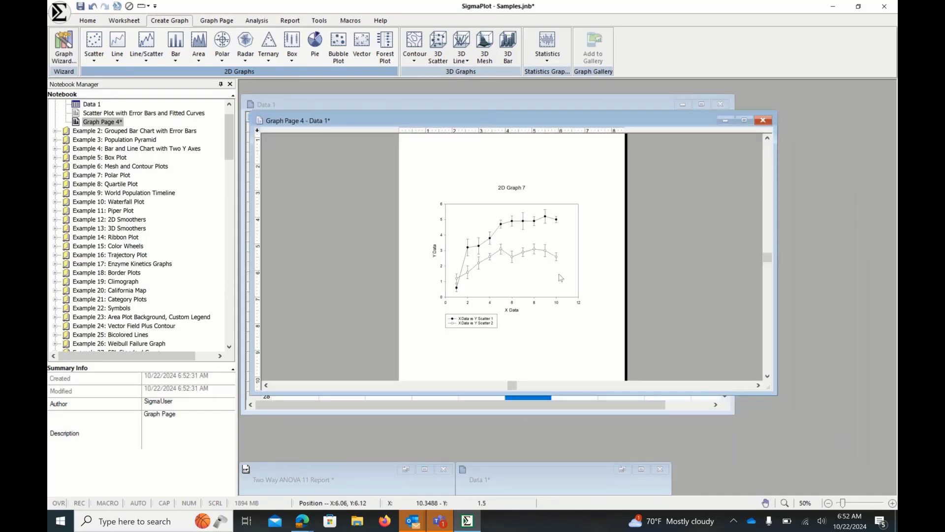
mouse_move(560, 279)
double_click(517, 282)
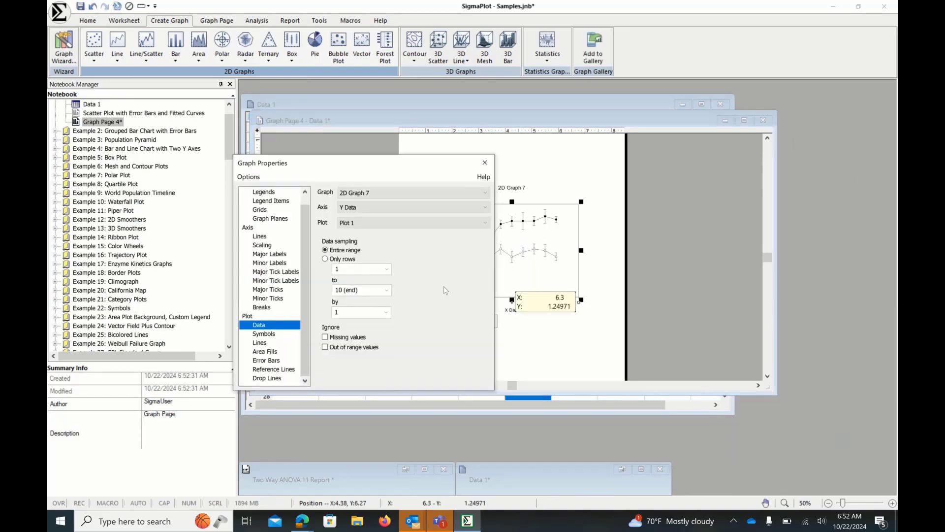
left_click(266, 352)
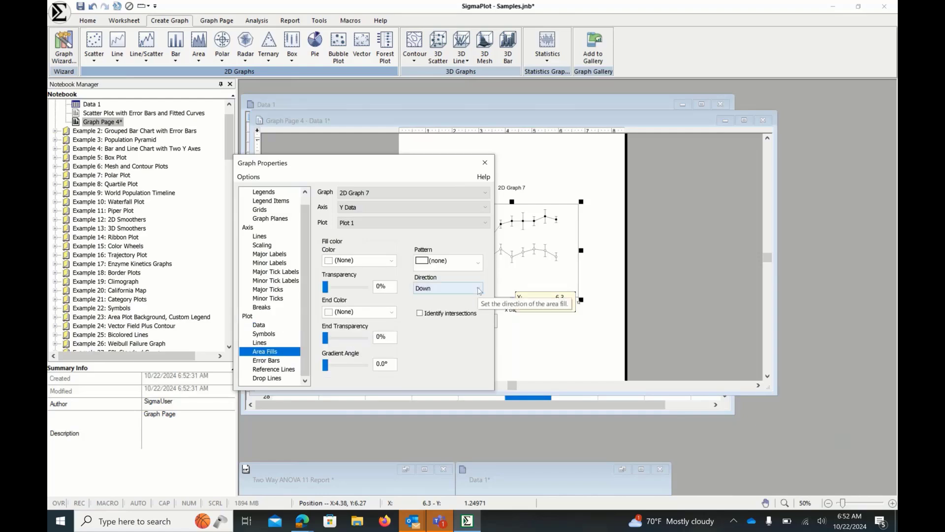
left_click(458, 288)
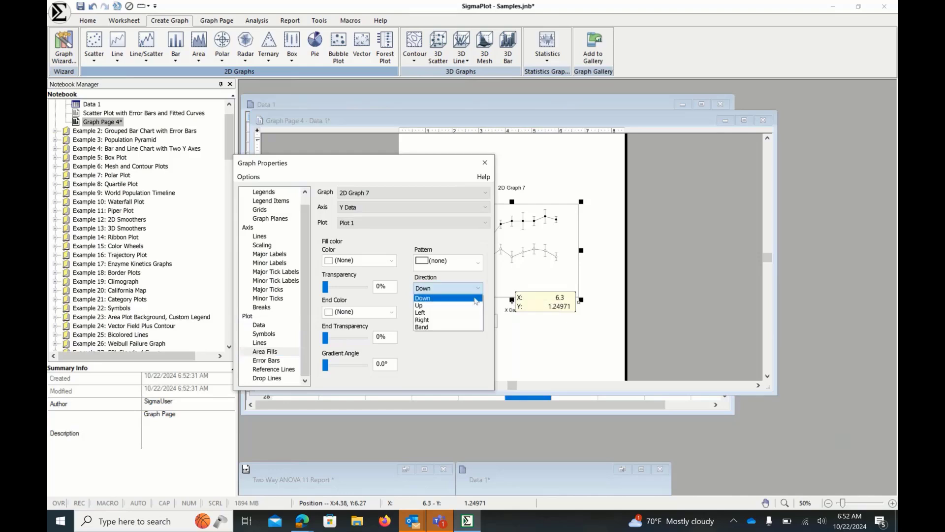
left_click(450, 327)
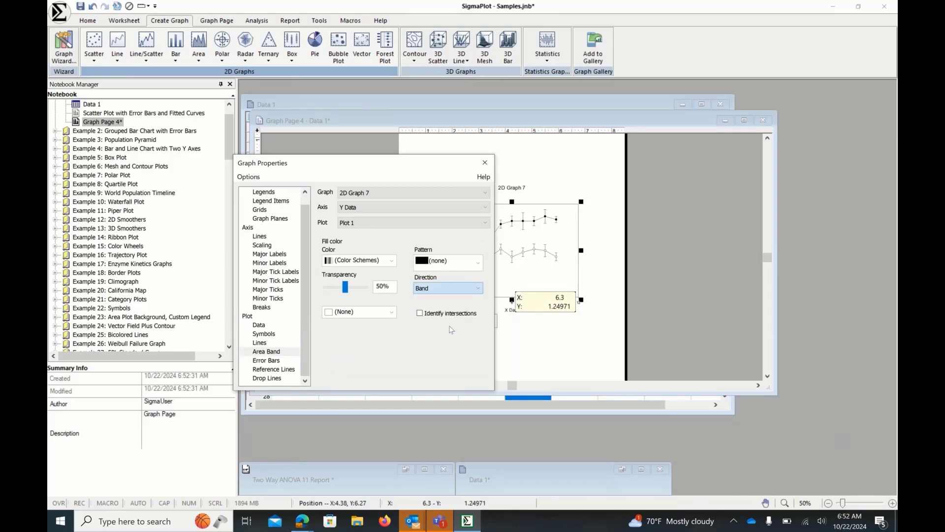
left_click(484, 166)
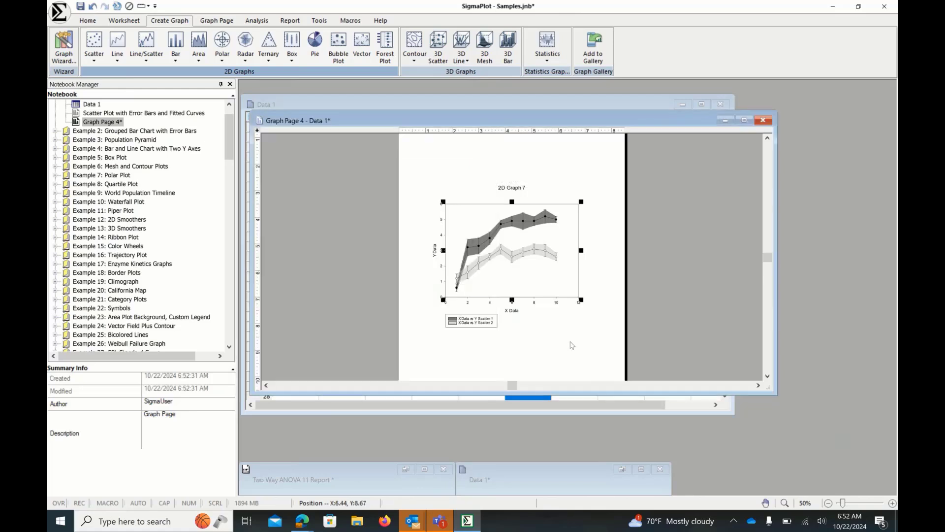
- Apply the Heavenly color scheme as the area band fill color
double_click(467, 222)
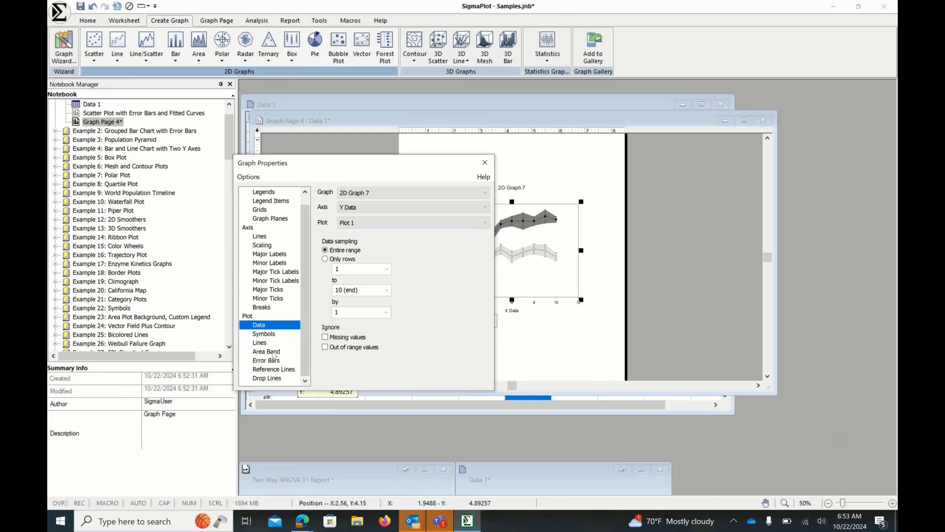
left_click(274, 351)
left_click(357, 260)
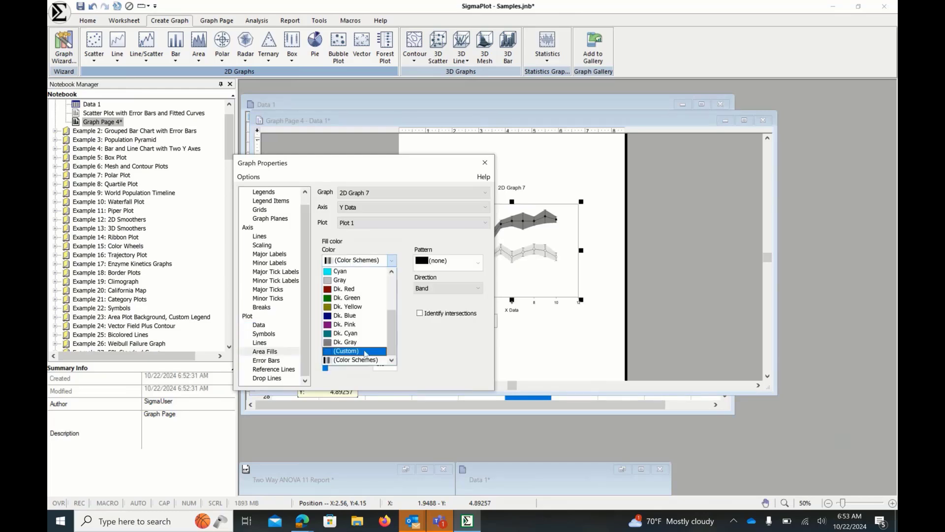
left_click(359, 360)
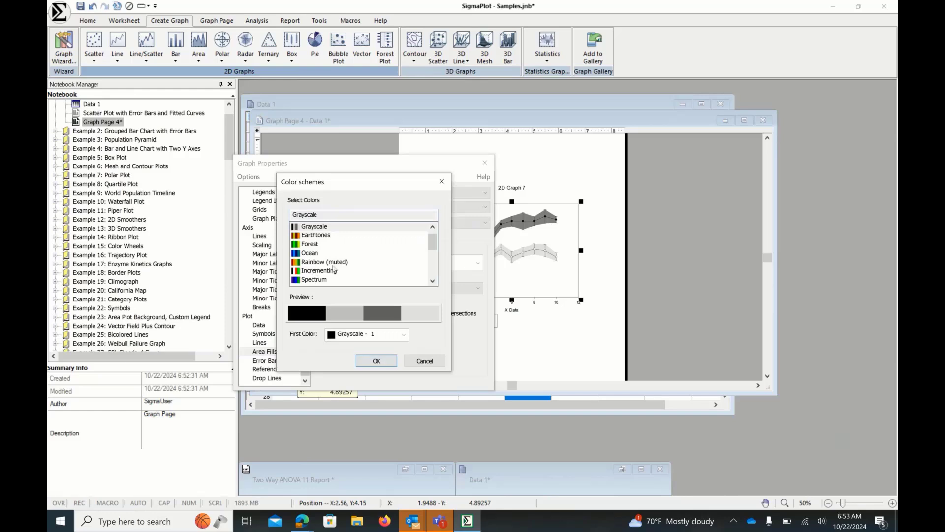
left_click_drag(433, 248, 433, 259)
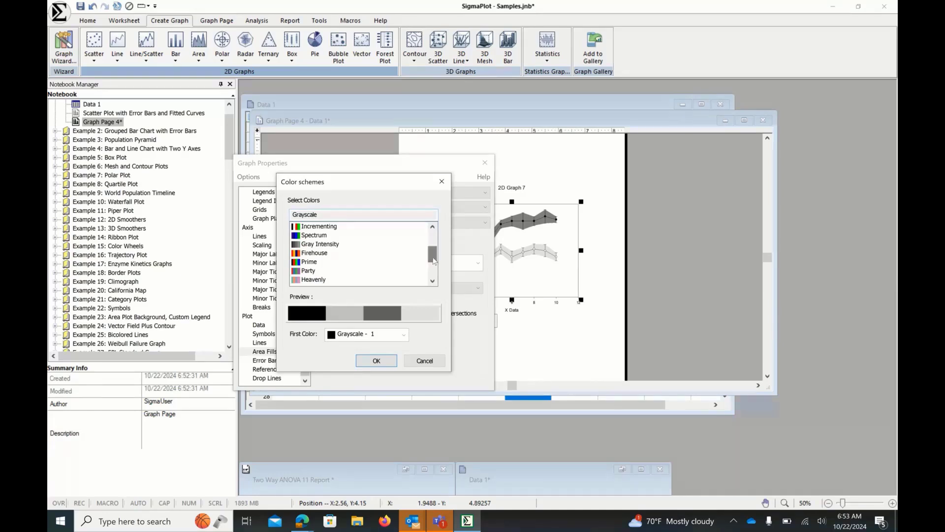
left_click(314, 280)
left_click(377, 361)
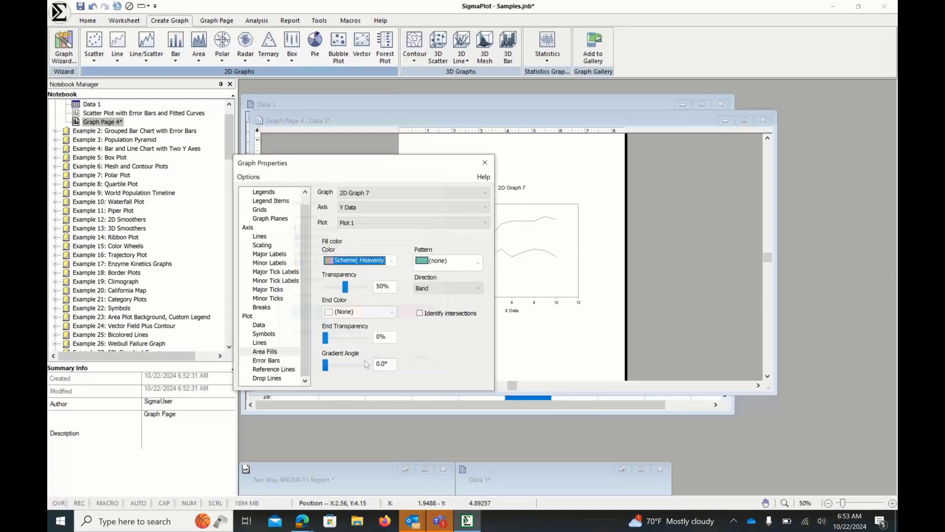
- Change the band fill color scheme to Sangria and close the graph properties
left_click(392, 262)
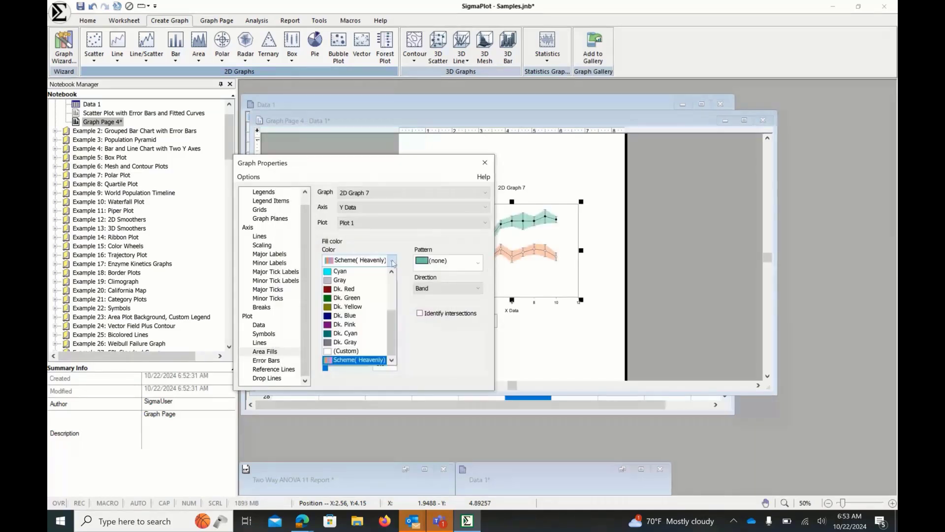
left_click(363, 359)
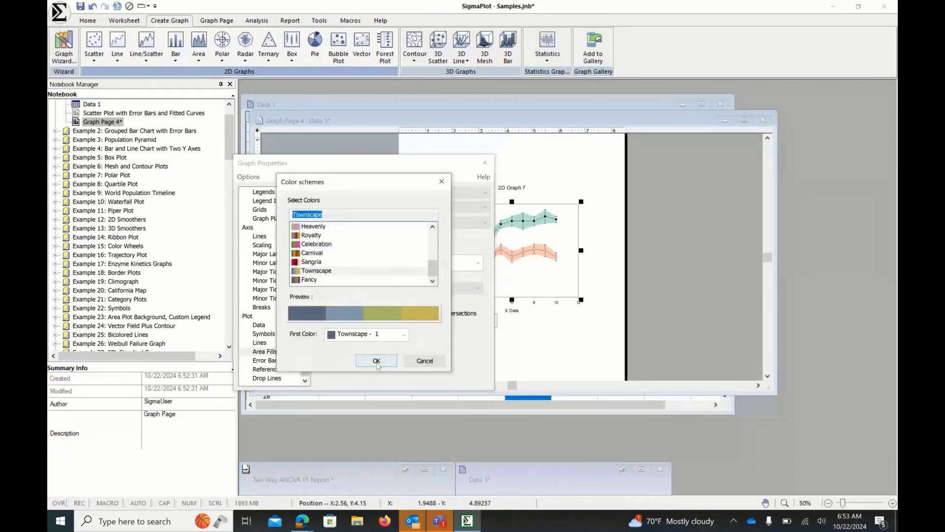
double_click(316, 264)
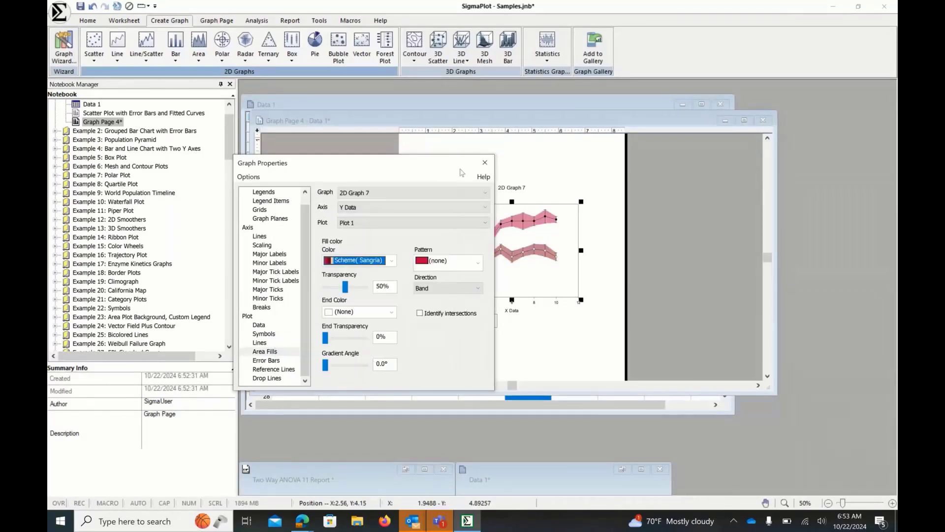
left_click(485, 162)
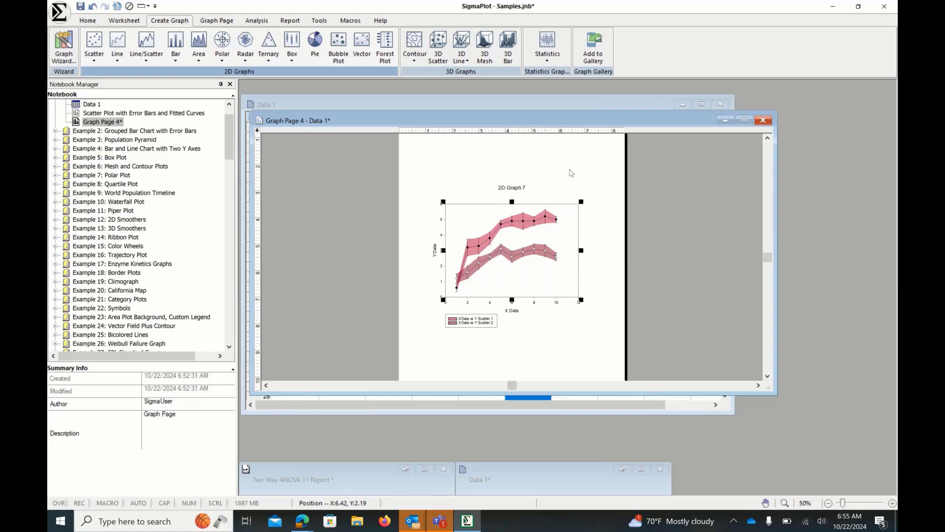
- Create a new notebook and enter the values 1 through 5 in the first worksheet column
left_click_drag(232, 148, 243, 323)
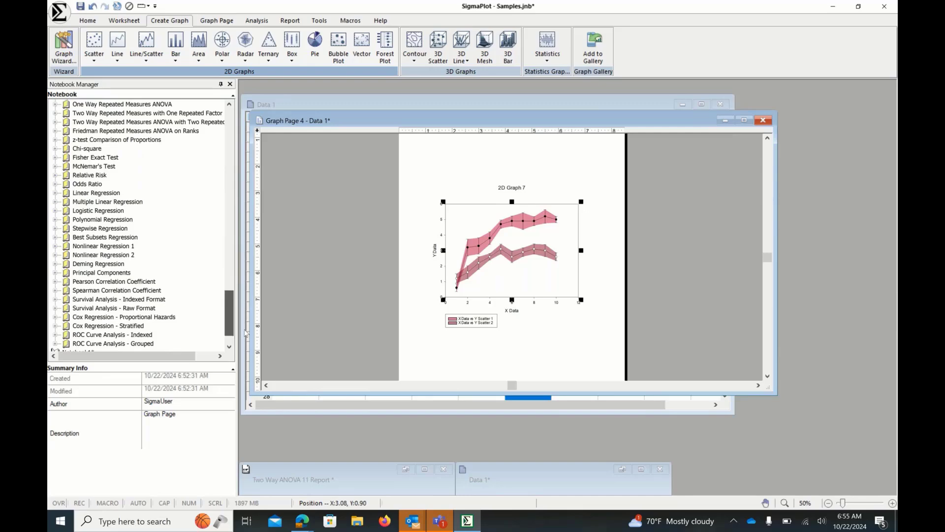
left_click(725, 121)
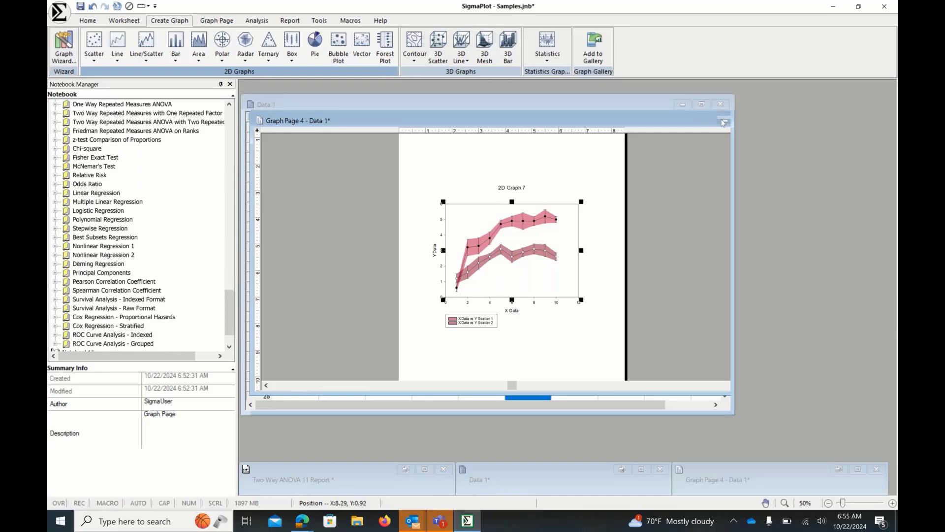
left_click(60, 15)
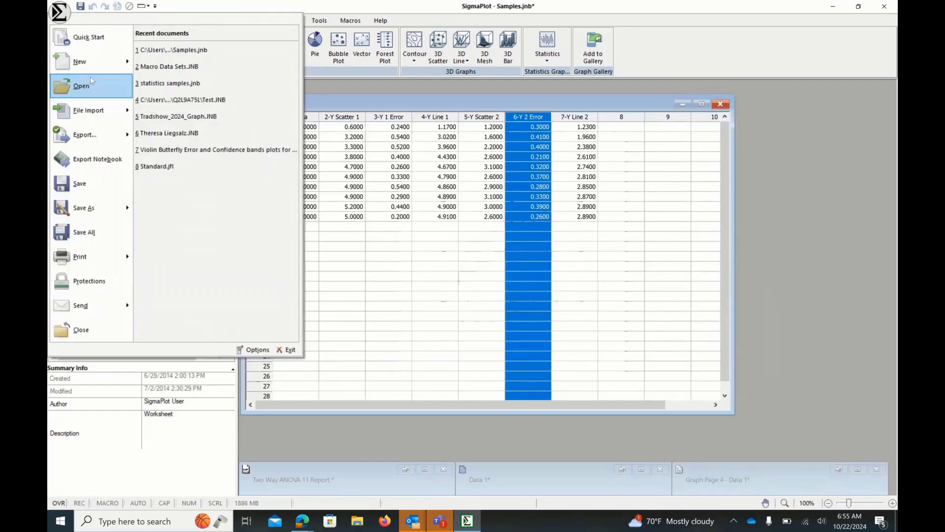
key("ctrl+n")
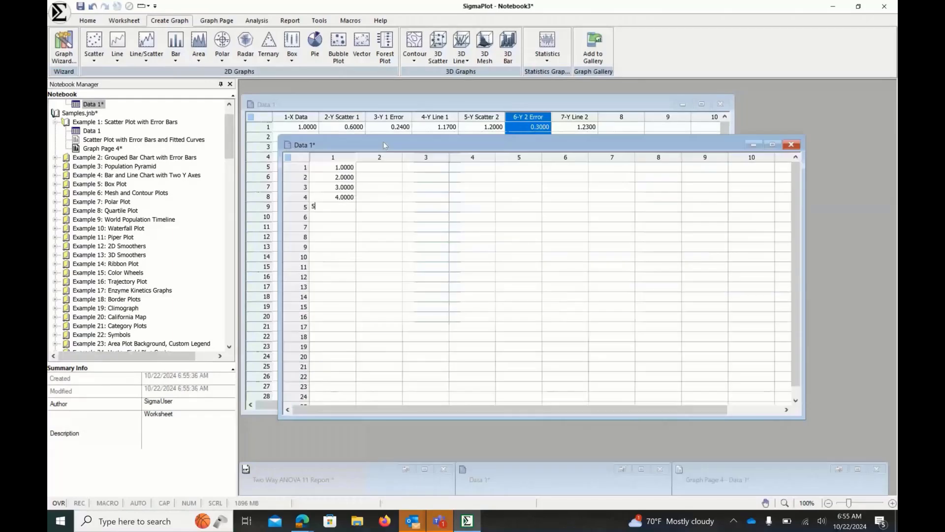
key("Return")
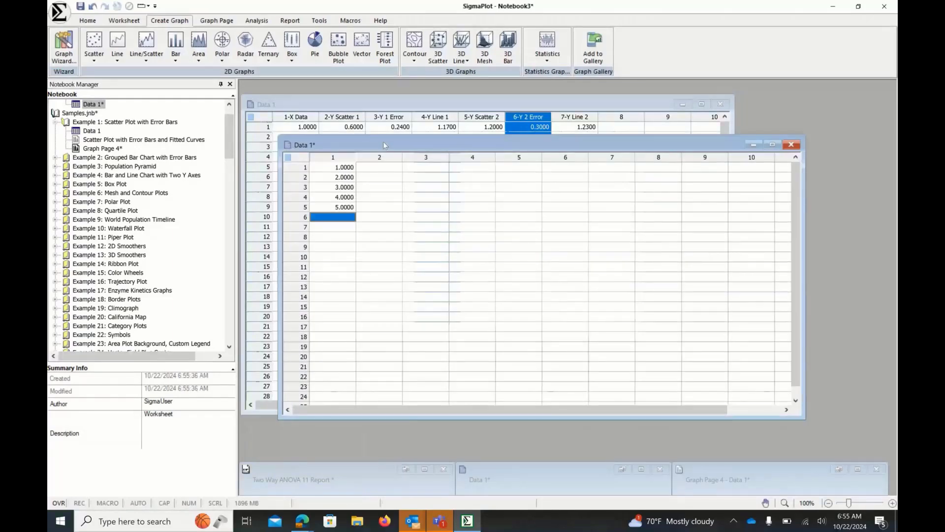
- Enter 100, 70, 33, 10 and 1 down the second worksheet column
left_click(386, 167)
type("100")
key("Return")
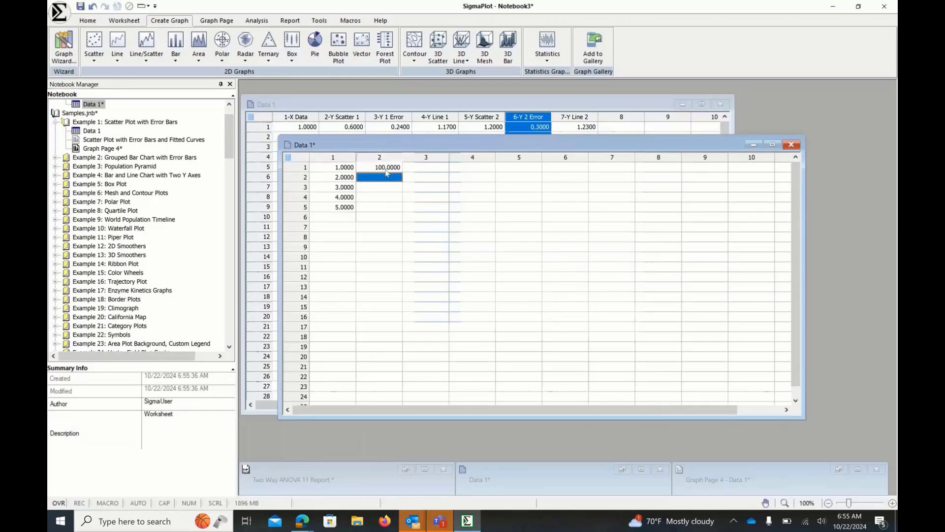
type("70")
key("Return")
type("33")
key("Return")
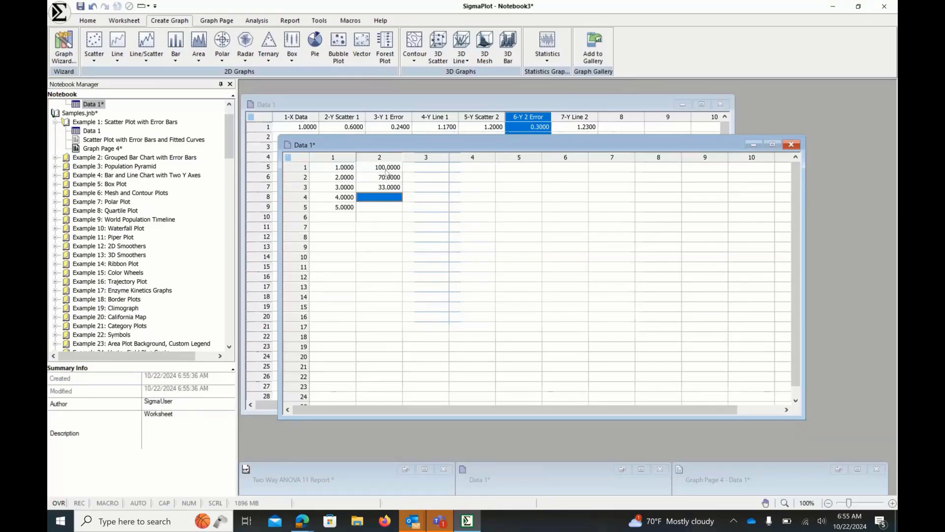
type("10")
key("Return")
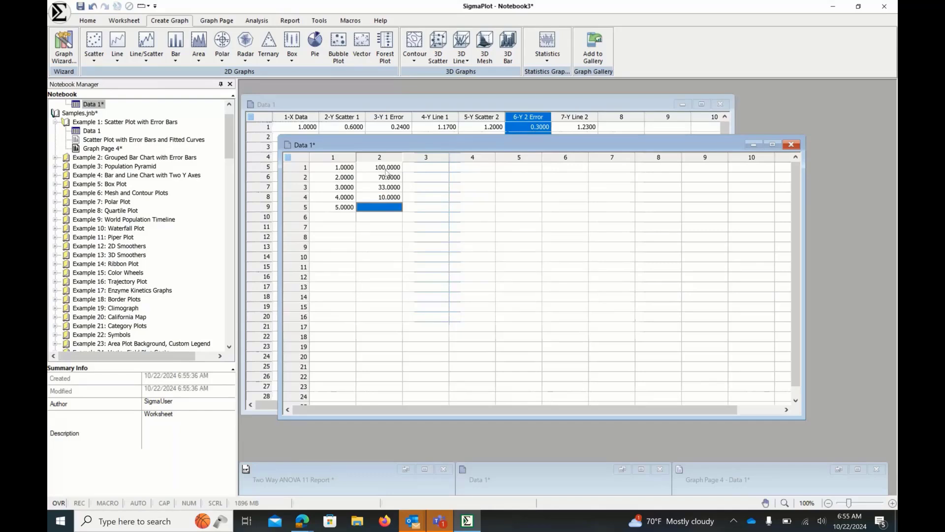
type("1")
key("Return")
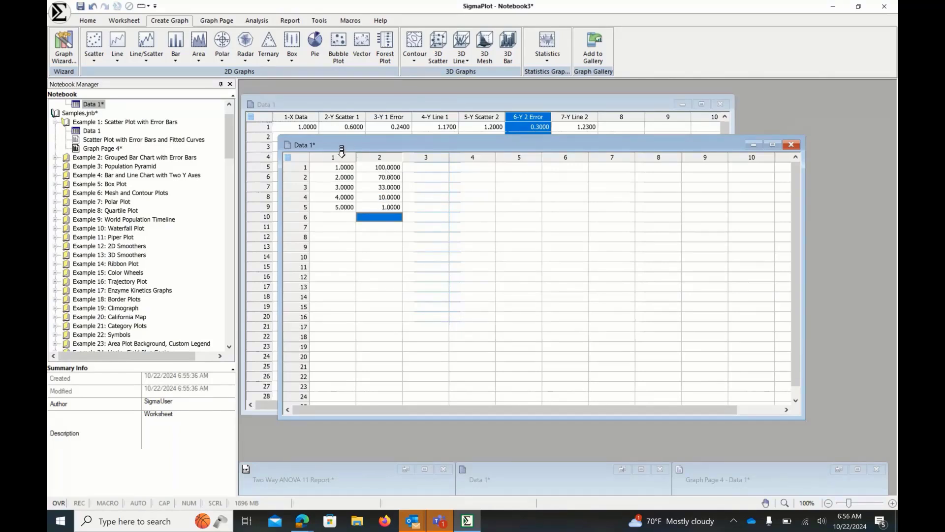
- Title the first column x and the second column y
left_click(342, 154)
left_click(385, 153, "ctrl")
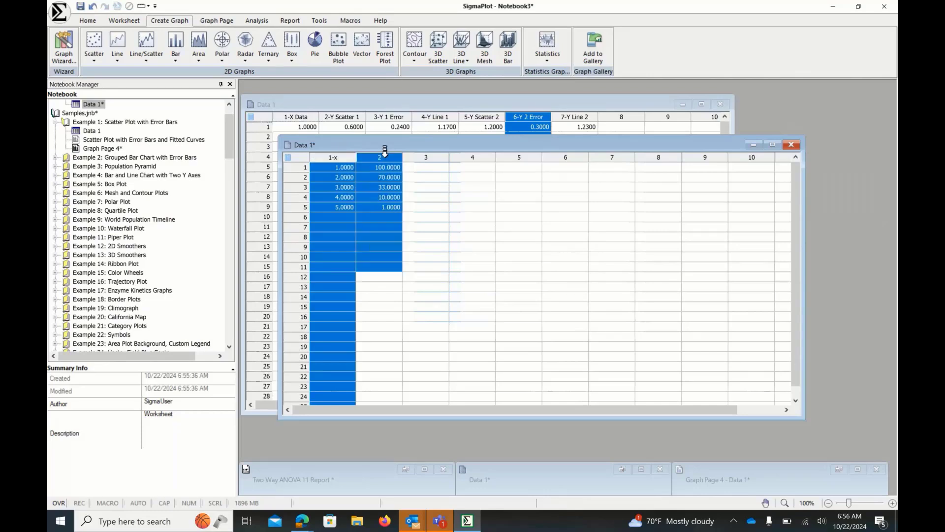
left_click(385, 153)
type("y")
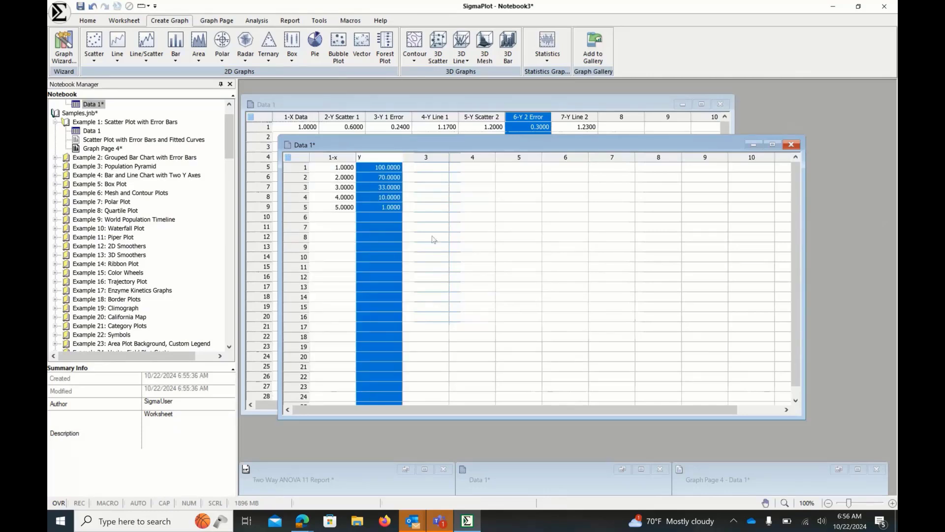
left_click(434, 239)
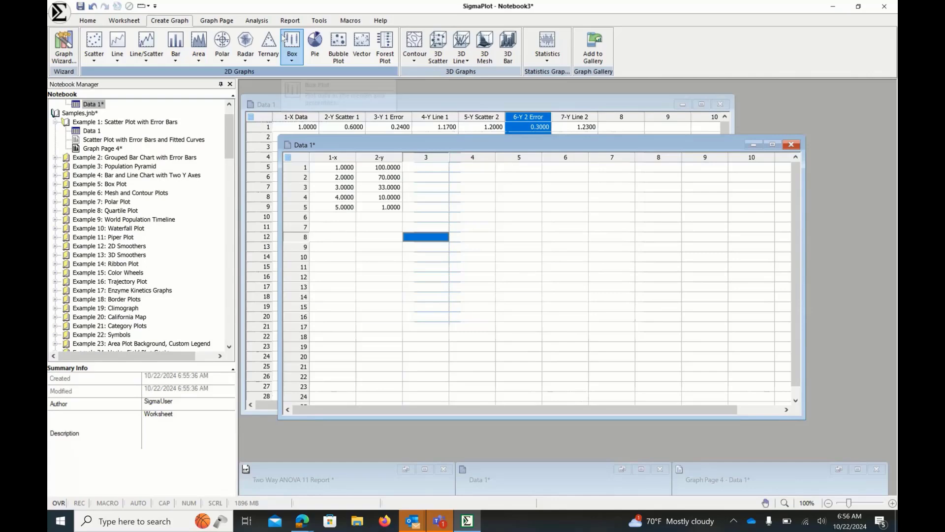
- Start the Regression Wizard and choose the Standard Curves category's Four Parameter Logistic Curve equation
left_click(258, 21)
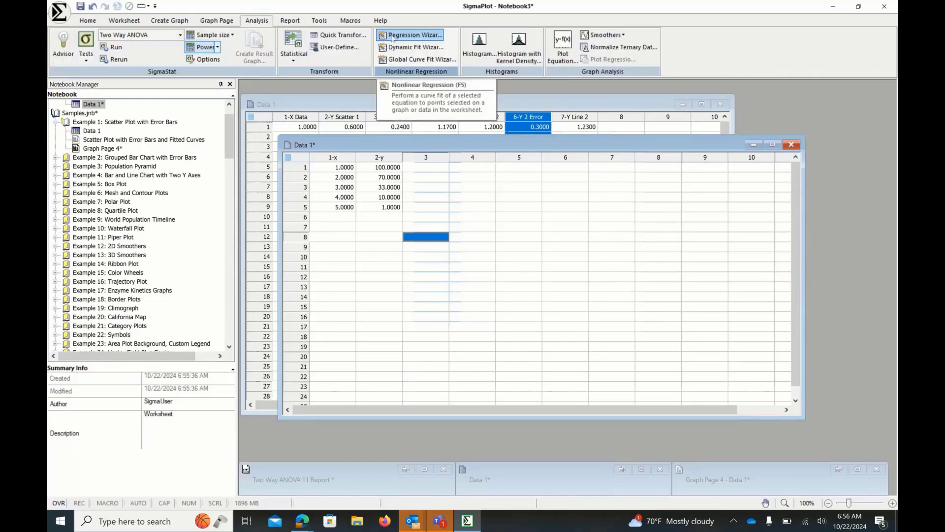
left_click(392, 35)
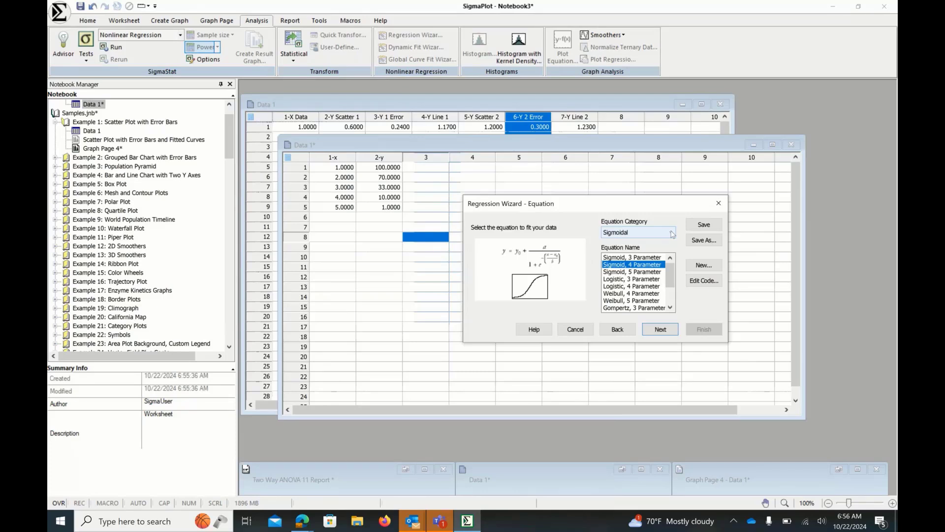
left_click(672, 234)
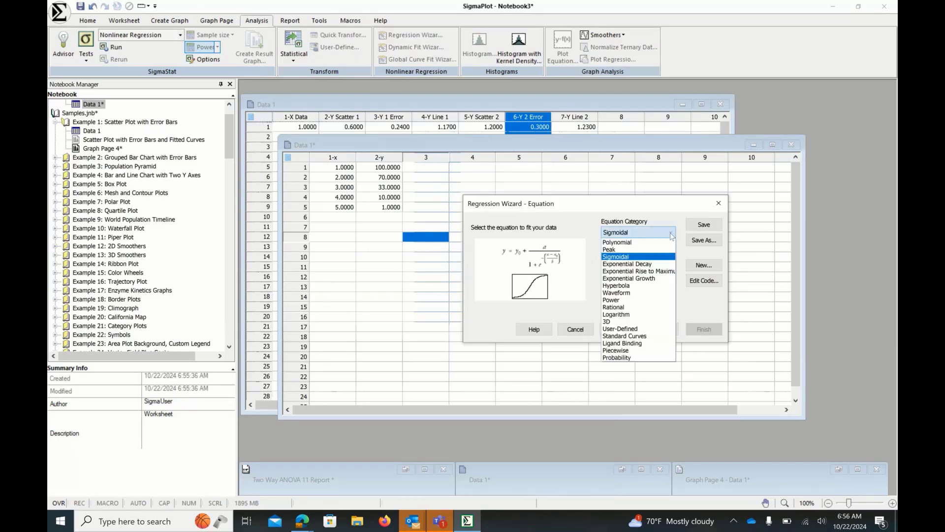
left_click(640, 336)
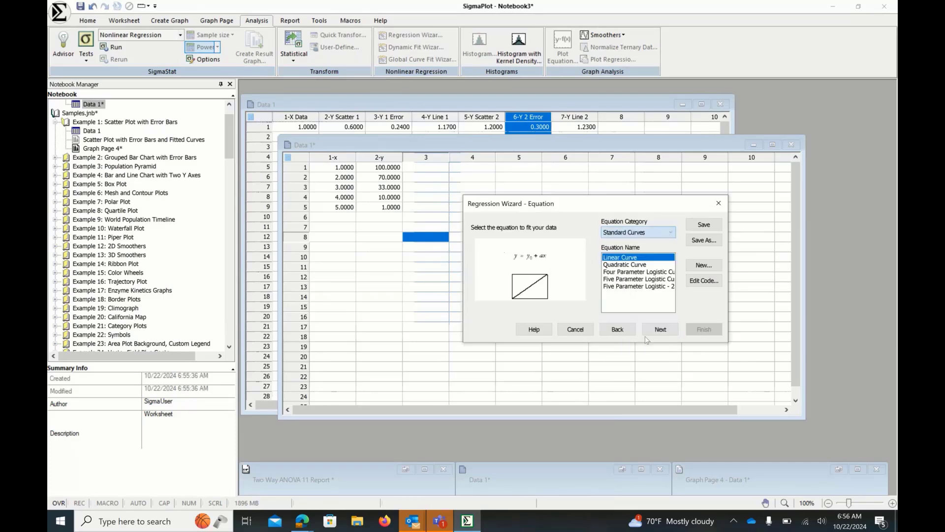
left_click(628, 273)
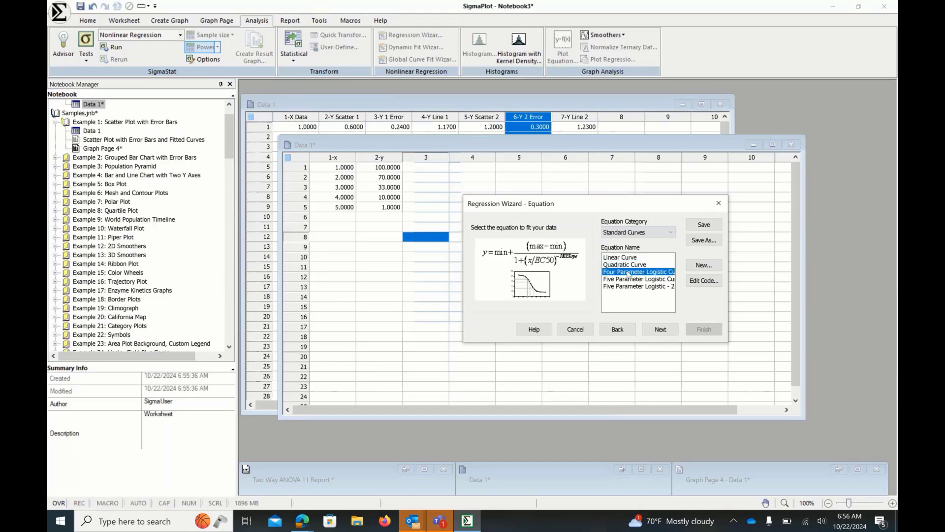
left_click(652, 332)
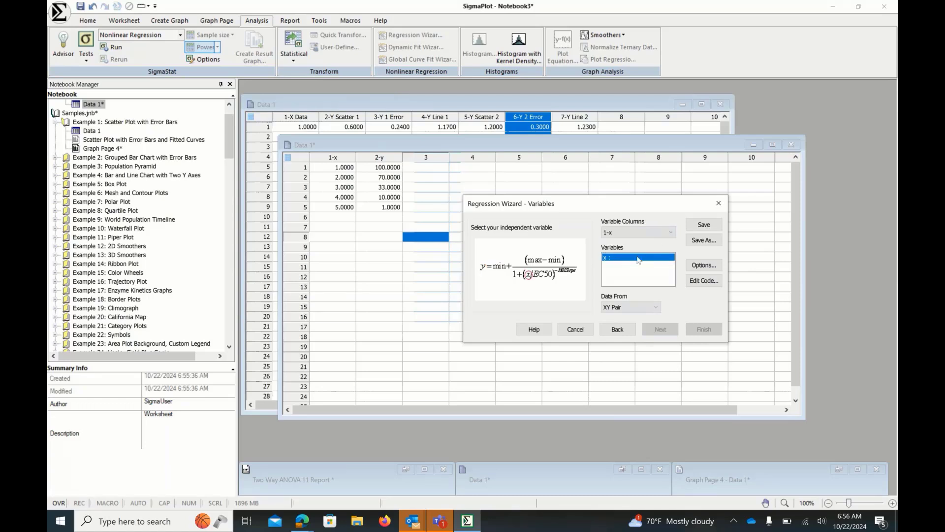
- Assign column 1-x as the x variable and column 2-y as the y variable, then advance past the fit results
left_click(671, 237)
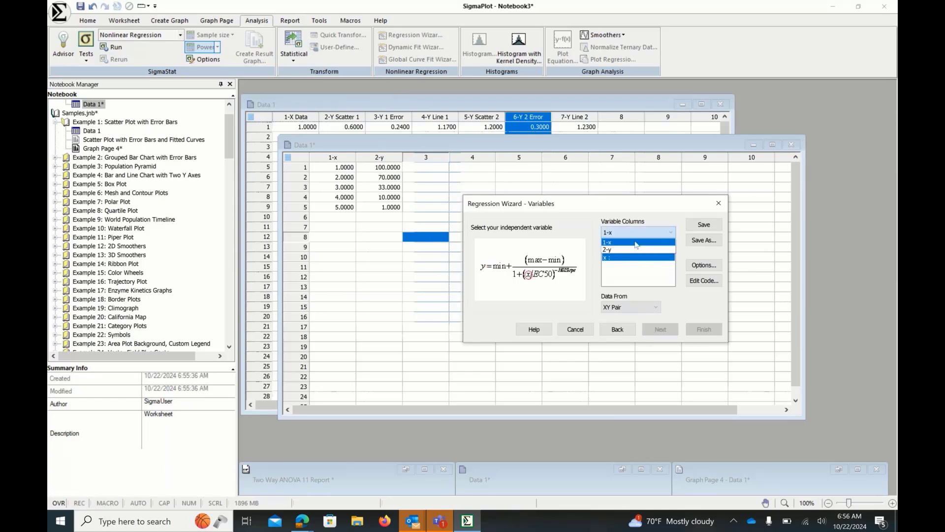
left_click(635, 242)
left_click(668, 233)
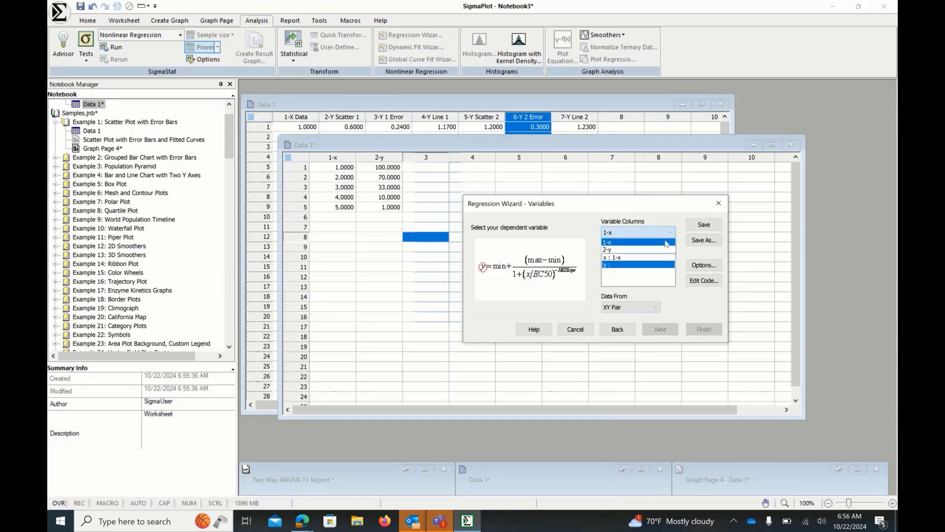
left_click(635, 250)
left_click(623, 265)
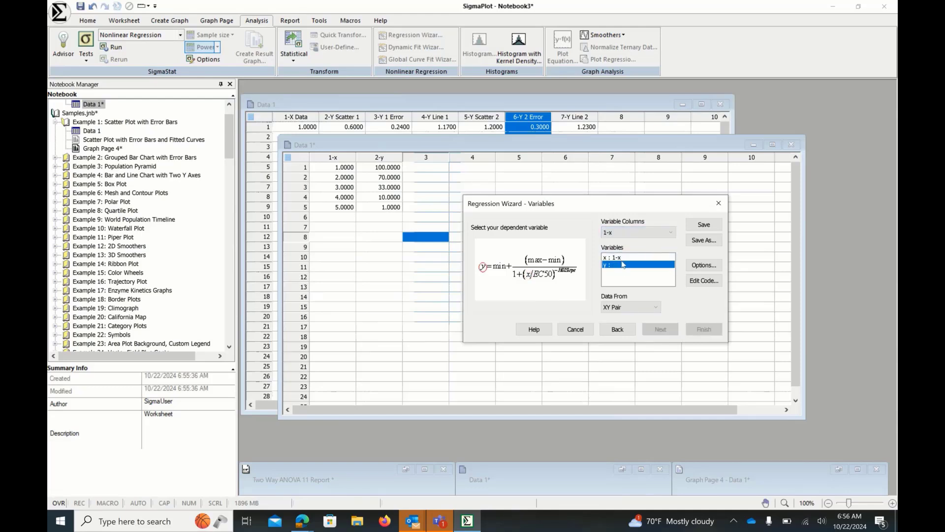
left_click(621, 258)
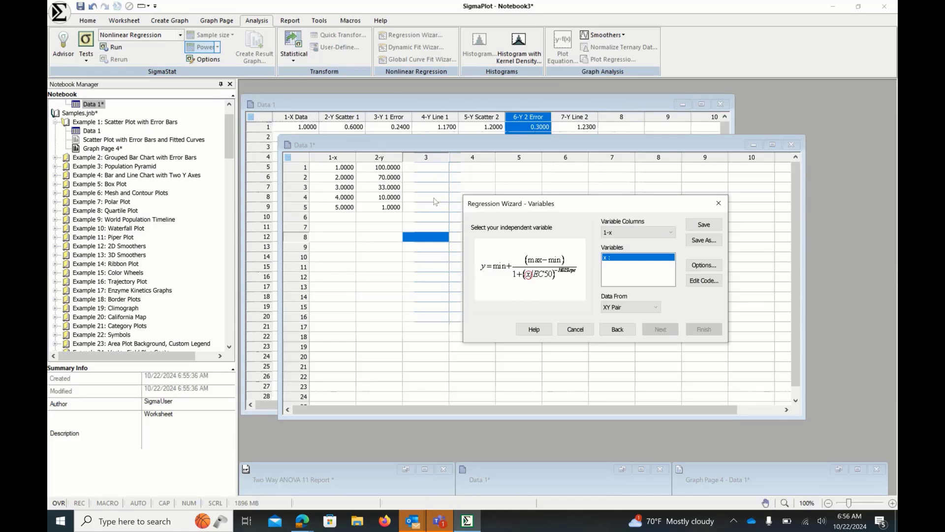
left_click(339, 155)
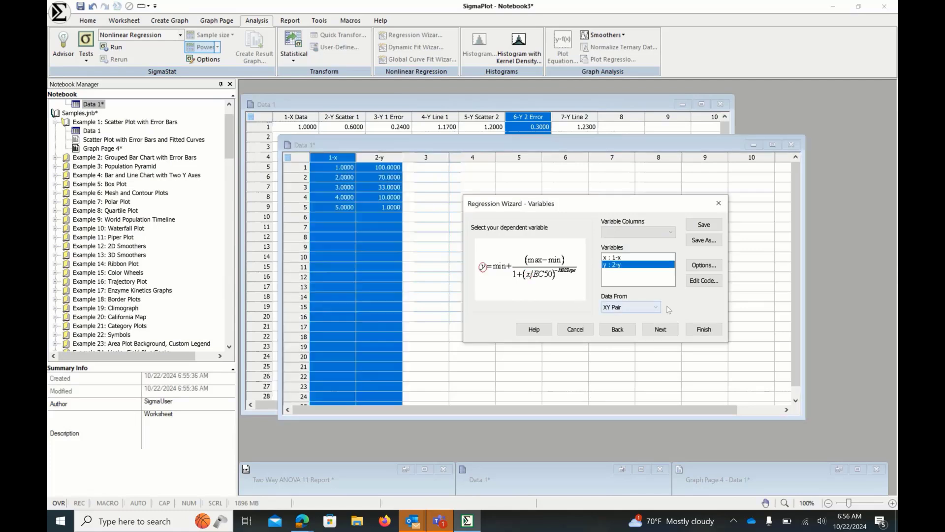
left_click(669, 331)
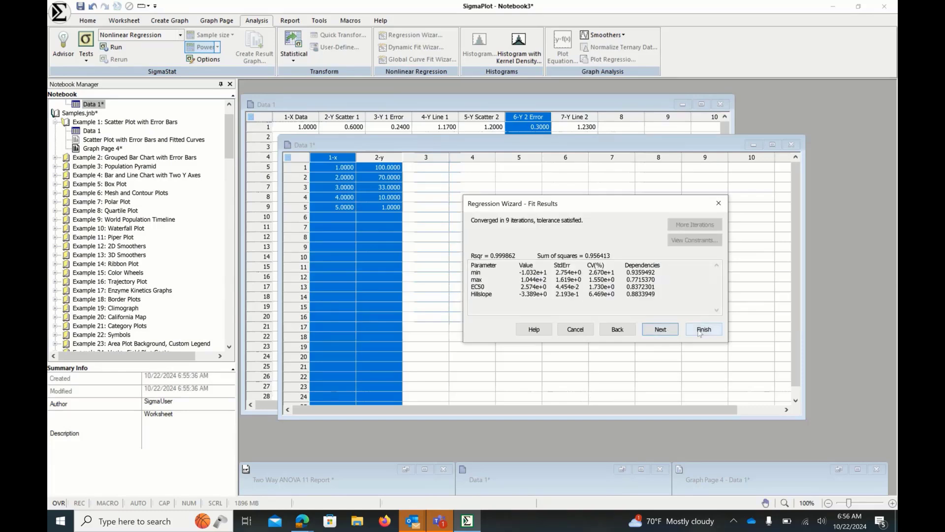
left_click(660, 328)
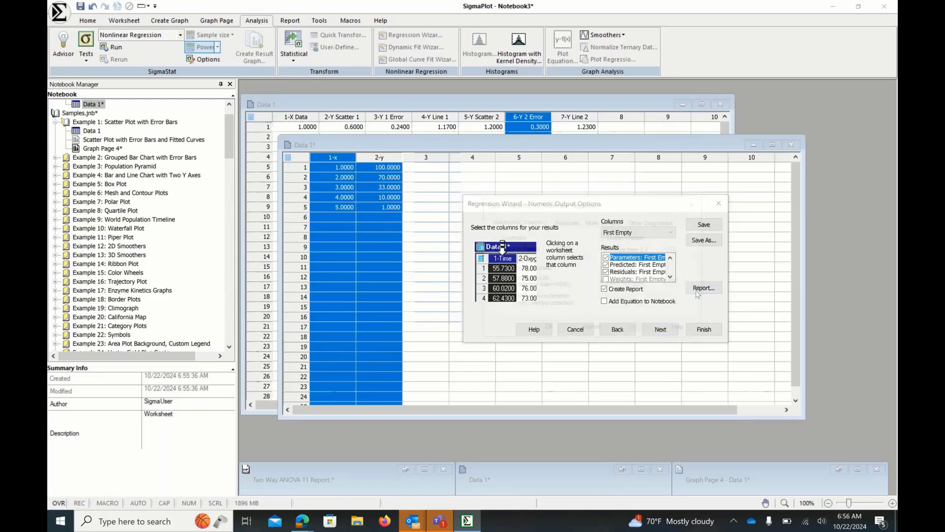
- In the nonlinear regression report options, start confidence intervals in the First Available Column and enable AICc, then apply
left_click(697, 291)
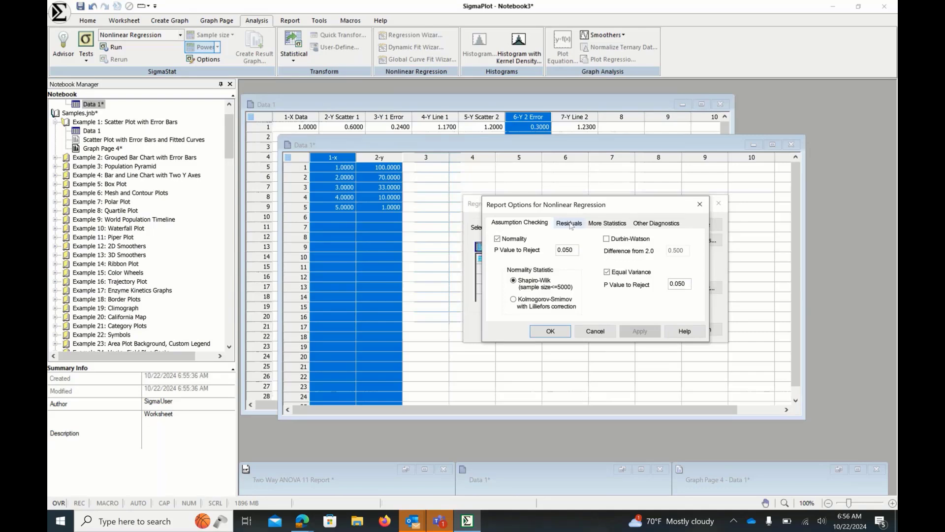
left_click(601, 225)
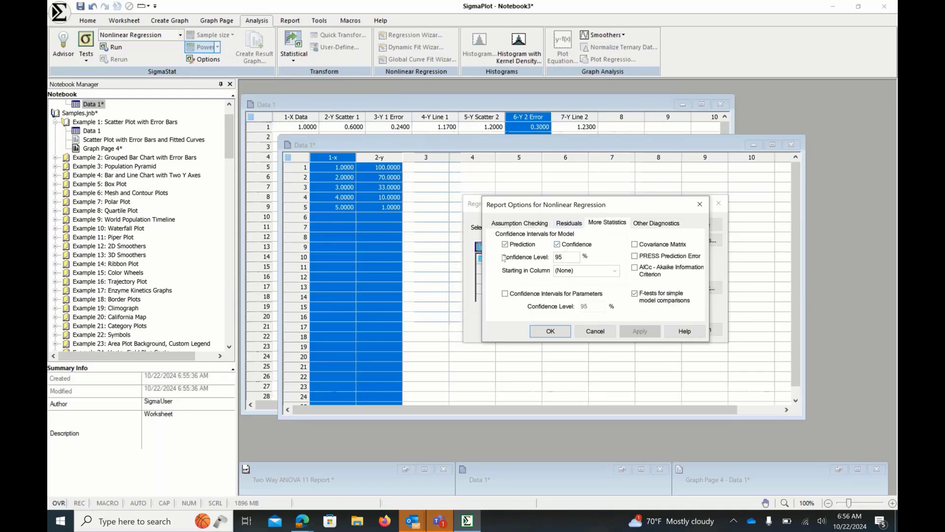
left_click(588, 271)
left_click(579, 283)
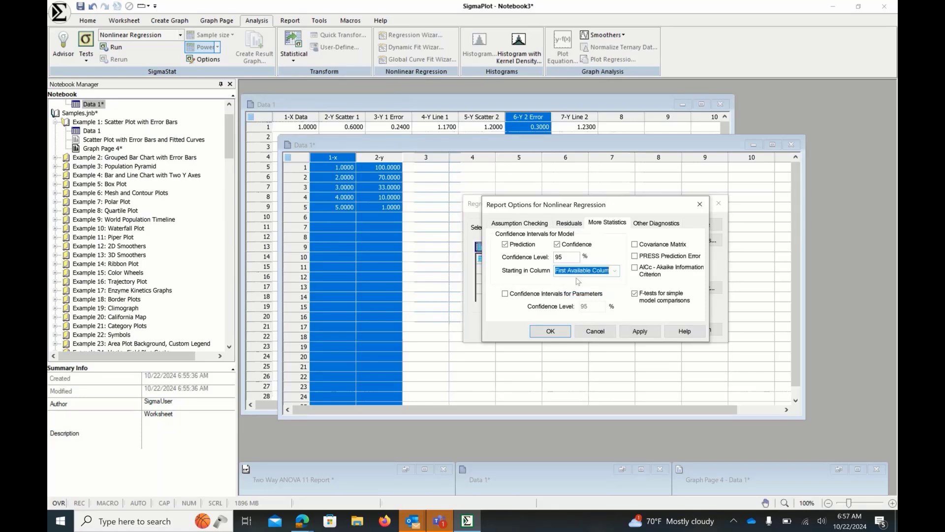
left_click(635, 268)
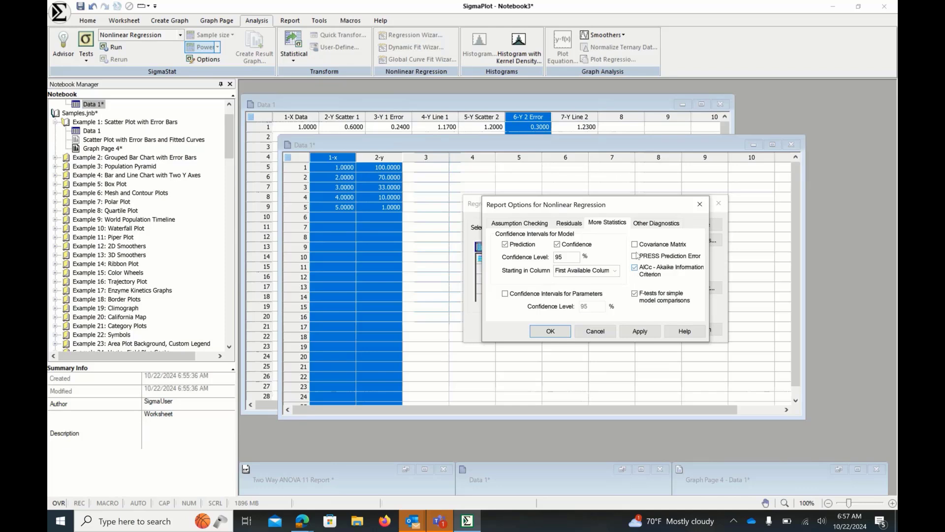
left_click(643, 229)
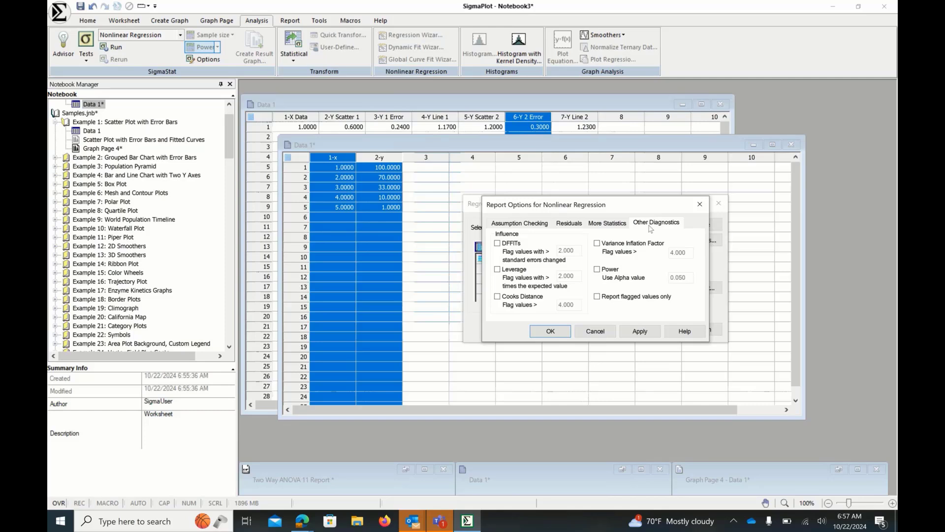
left_click(549, 225)
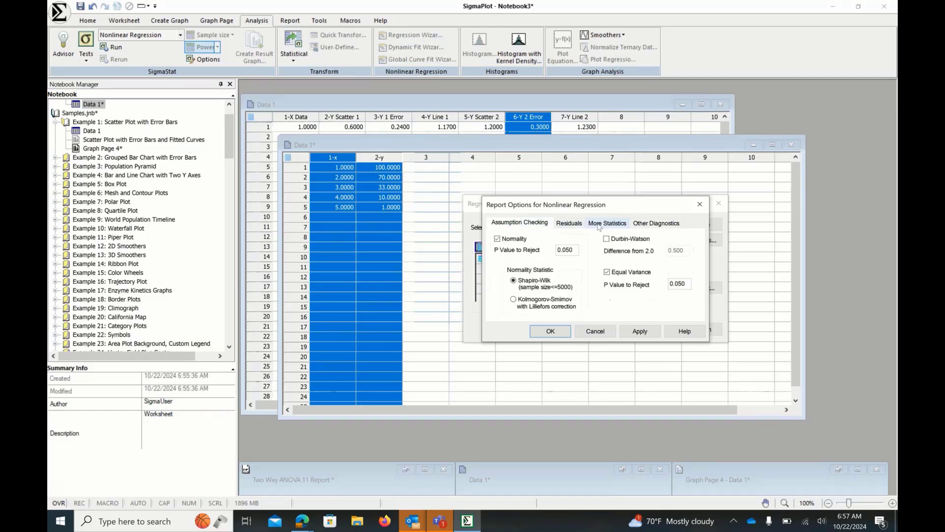
left_click(636, 334)
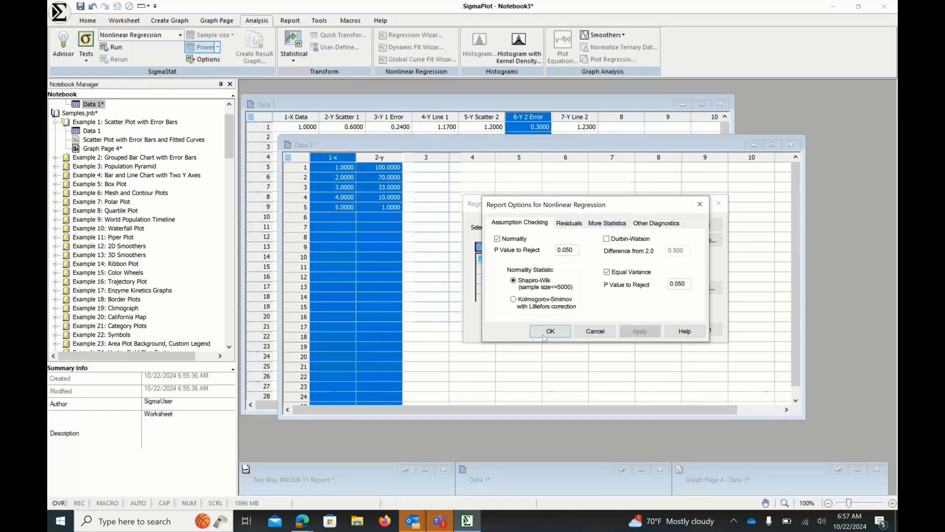
left_click(545, 335)
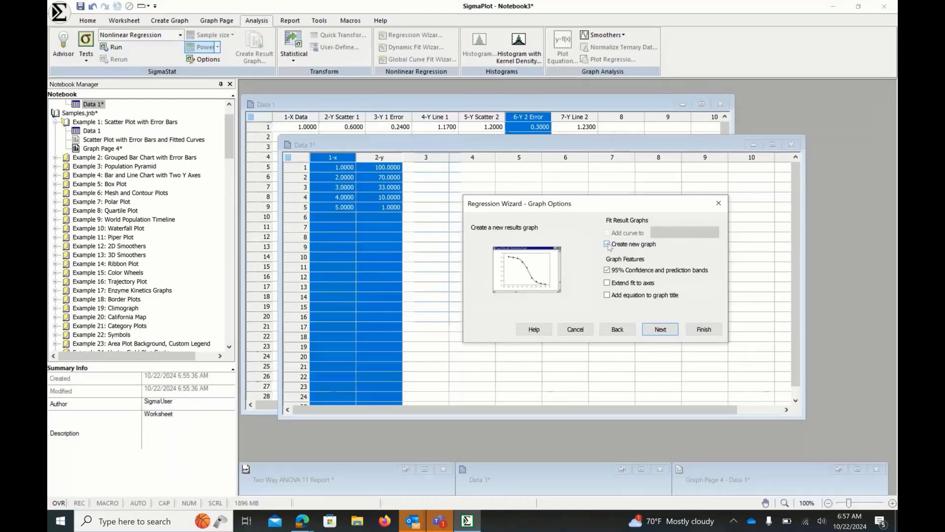
- Finish the wizard with a new graph showing 95% confidence and prediction bands, and bring up the regression report
left_click(657, 332)
left_click(694, 333)
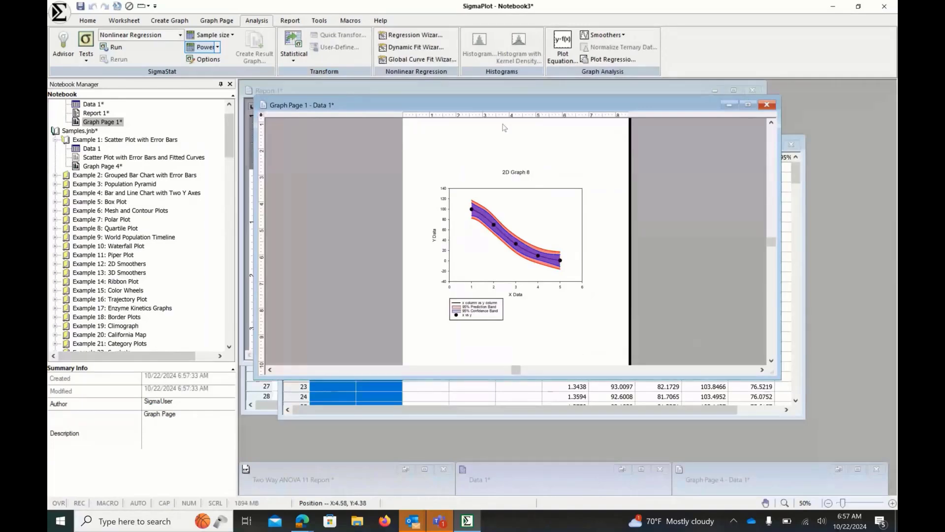
left_click_drag(503, 105, 592, 213)
left_click(449, 256)
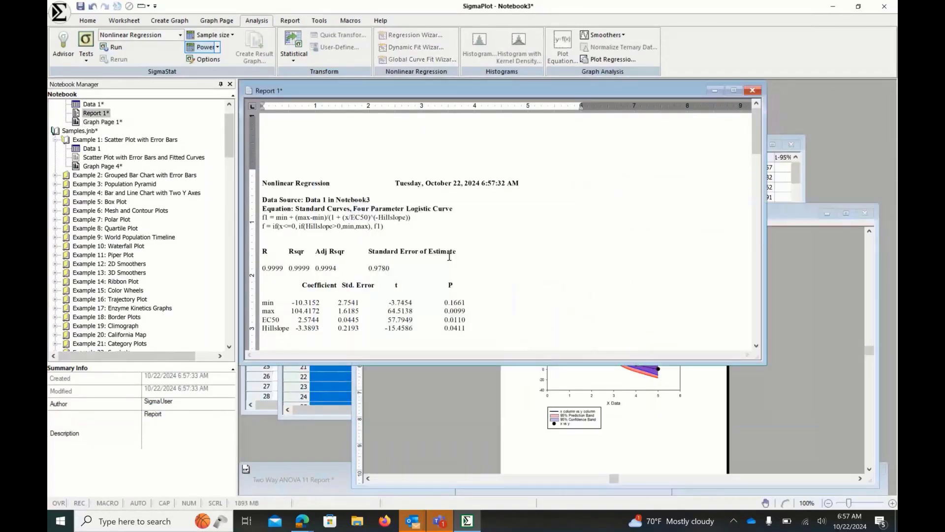
- Enlarge the report window and read through the nonlinear regression report, including the AICc and 95% confidence sections
left_click_drag(766, 364, 806, 410)
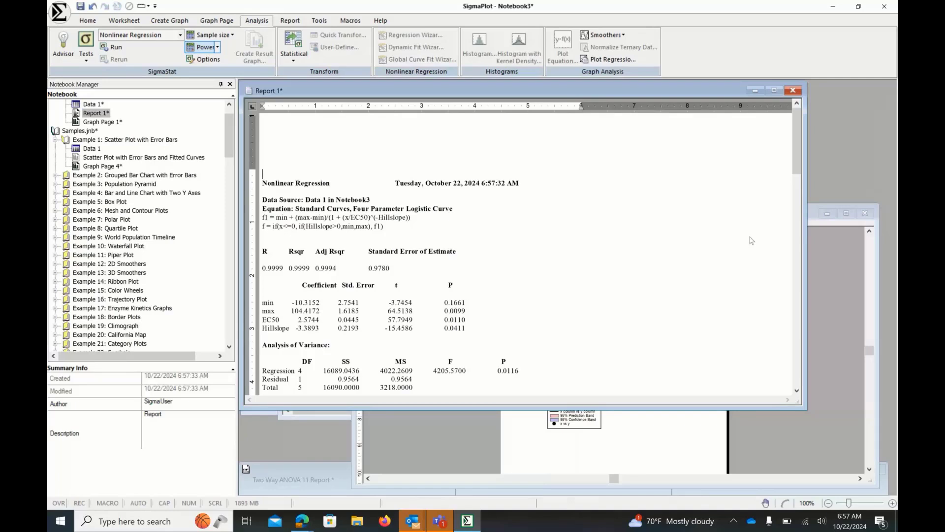
scroll(796, 206, "down", 3)
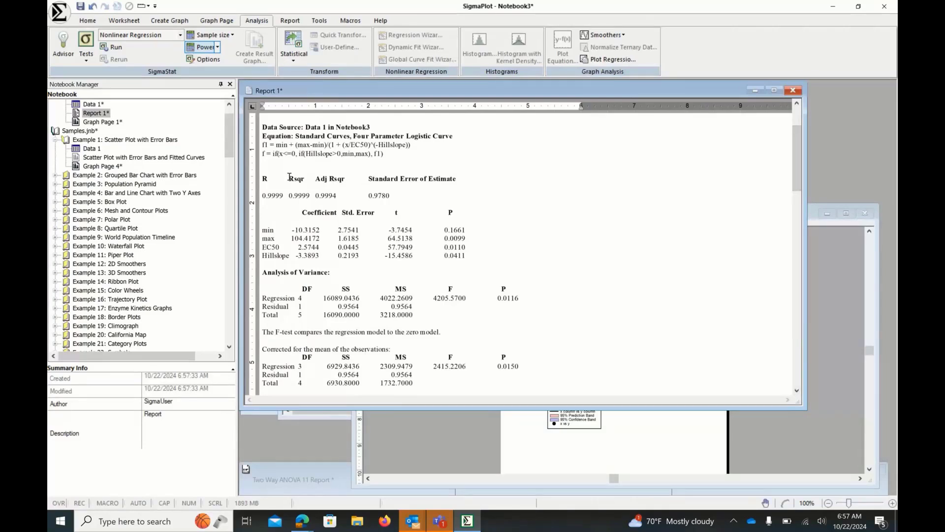
left_click_drag(289, 177, 310, 195)
left_click(307, 196)
left_click(797, 390)
scroll(797, 391, "down", 5)
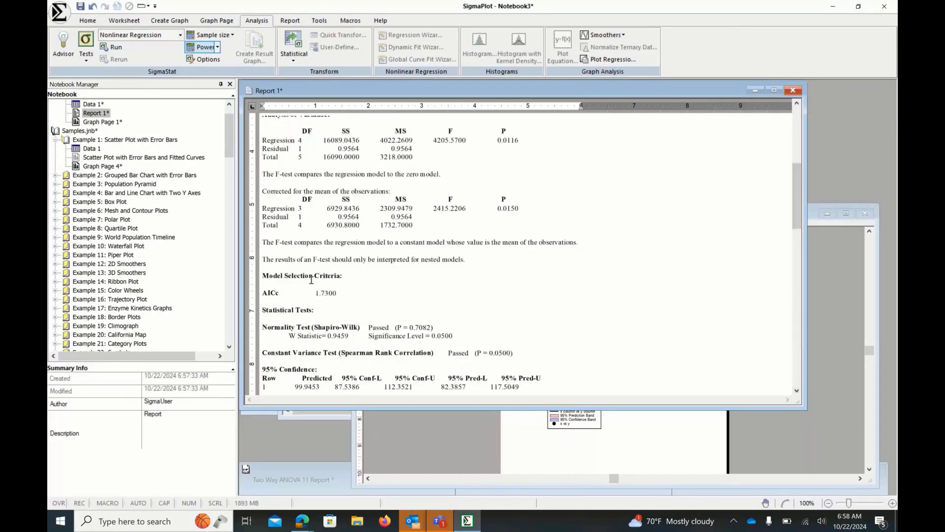
left_click_drag(261, 294, 339, 293)
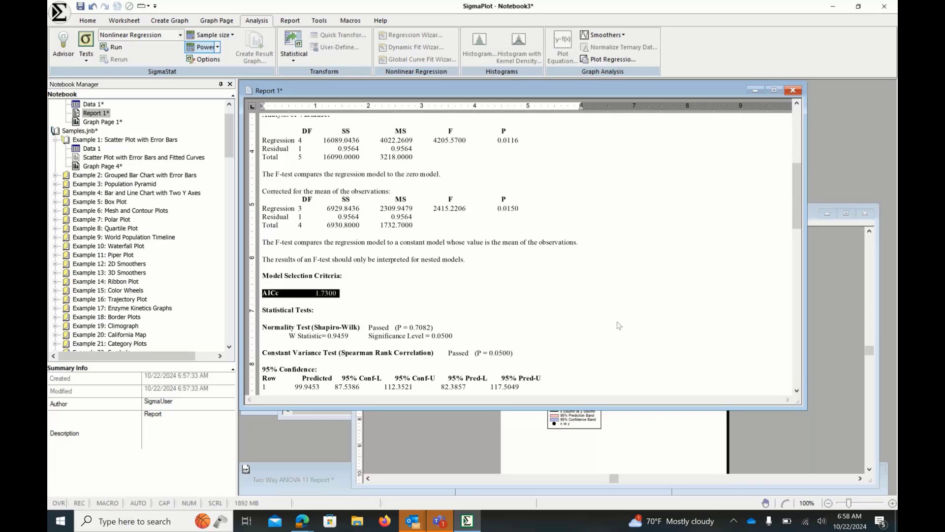
left_click(675, 336)
left_click(796, 391)
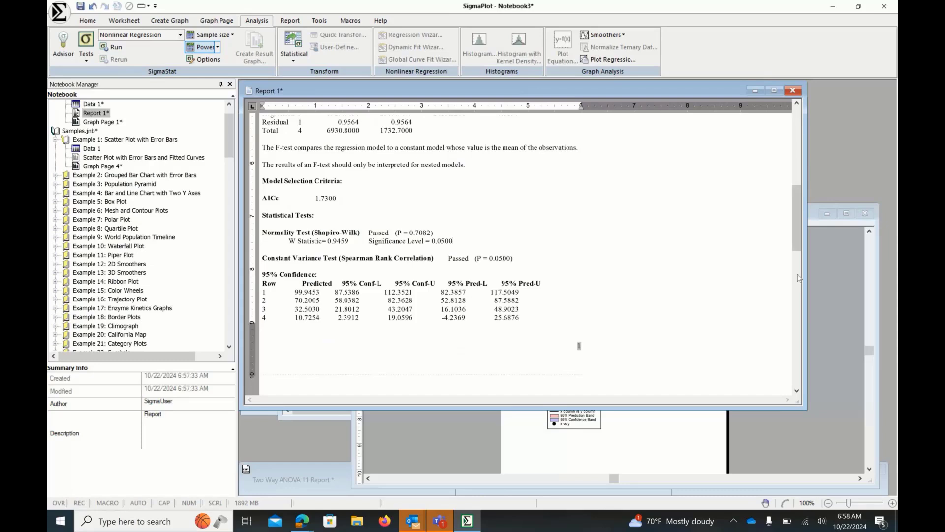
left_click_drag(797, 241, 789, 159)
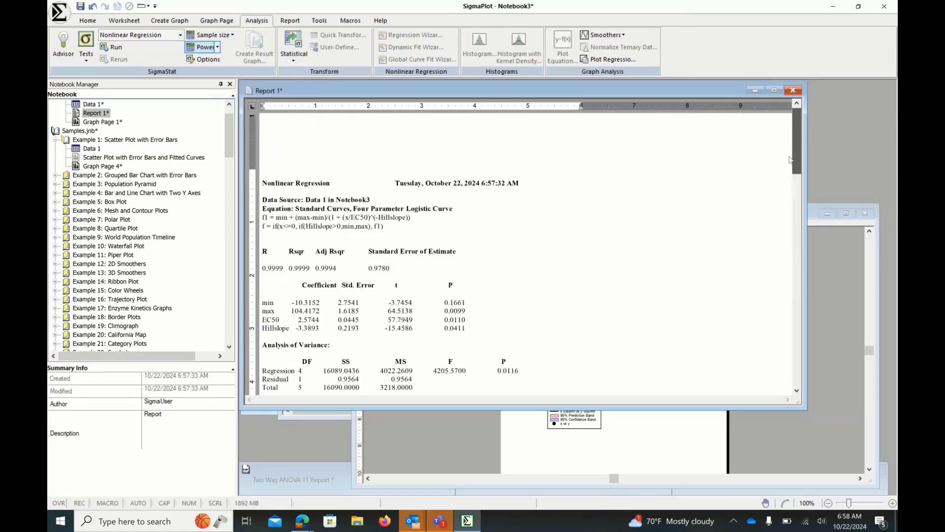
- Bring the regression graph page to the front and set its zoom level to 100%
left_click(650, 442)
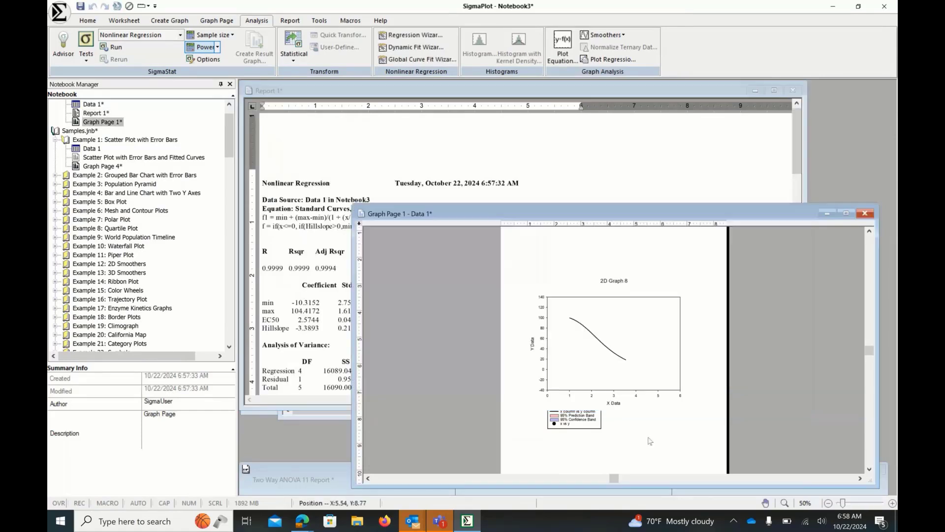
left_click(805, 503)
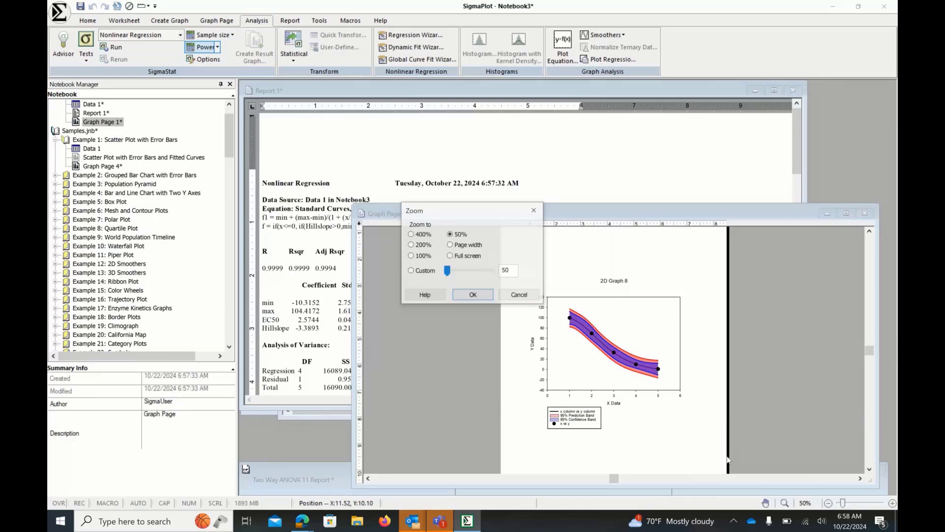
left_click(411, 255)
left_click(472, 295)
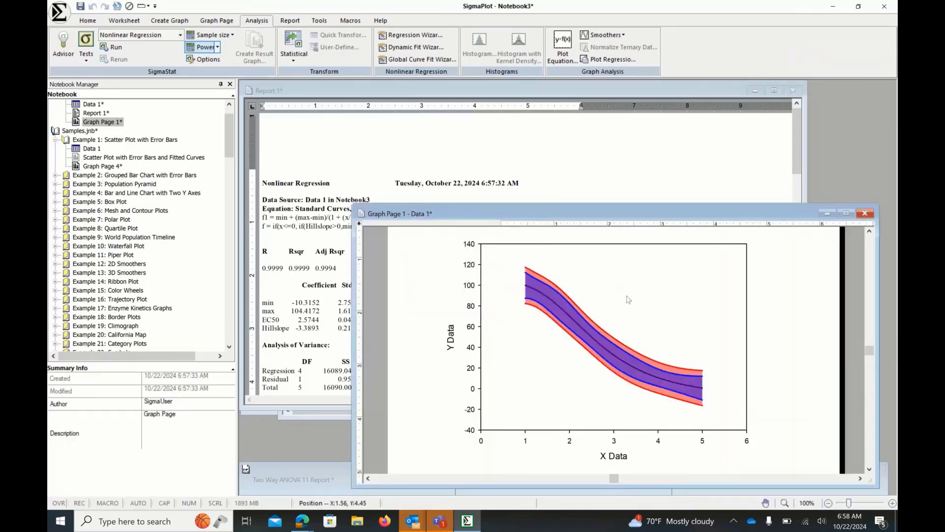
- In Graph Properties' plot settings, hide and re-show the 95% Prediction Band and 95% Confidence Band plots, then close the dialog
left_click(630, 299)
double_click(576, 301)
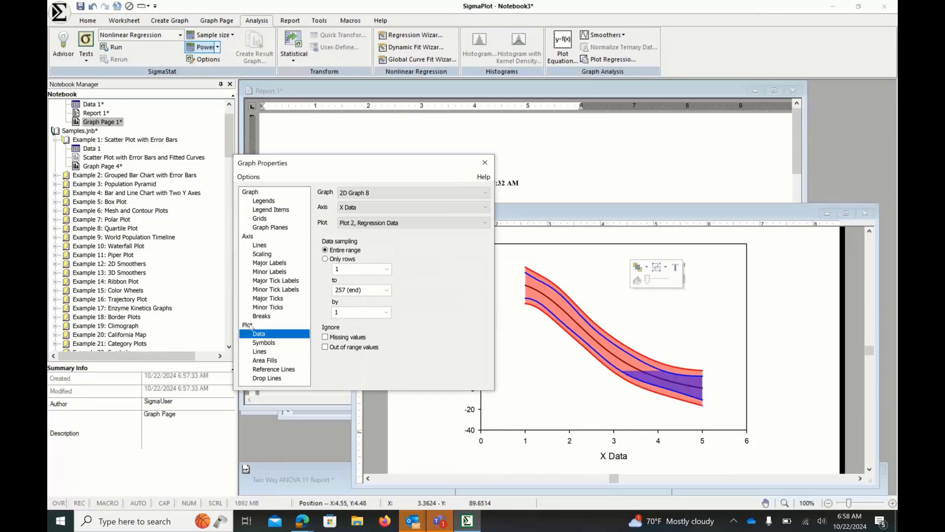
left_click(247, 325)
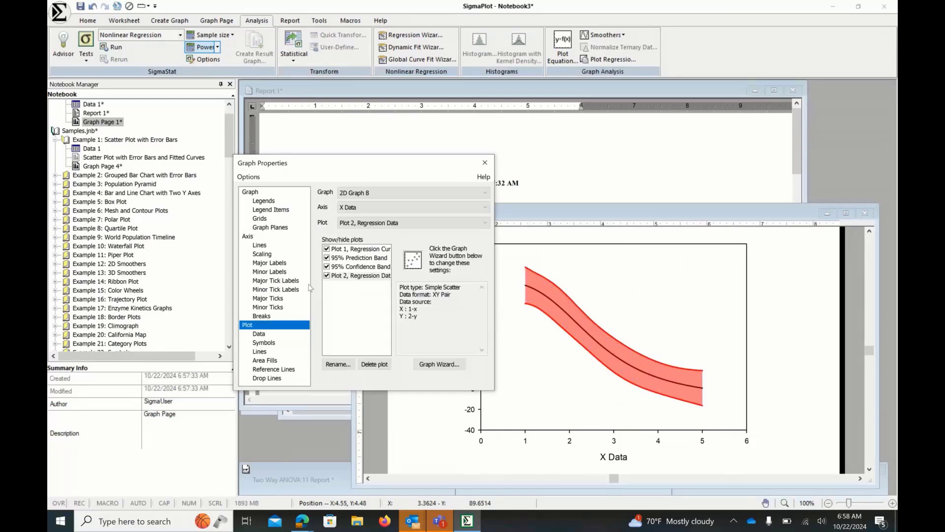
left_click(326, 258)
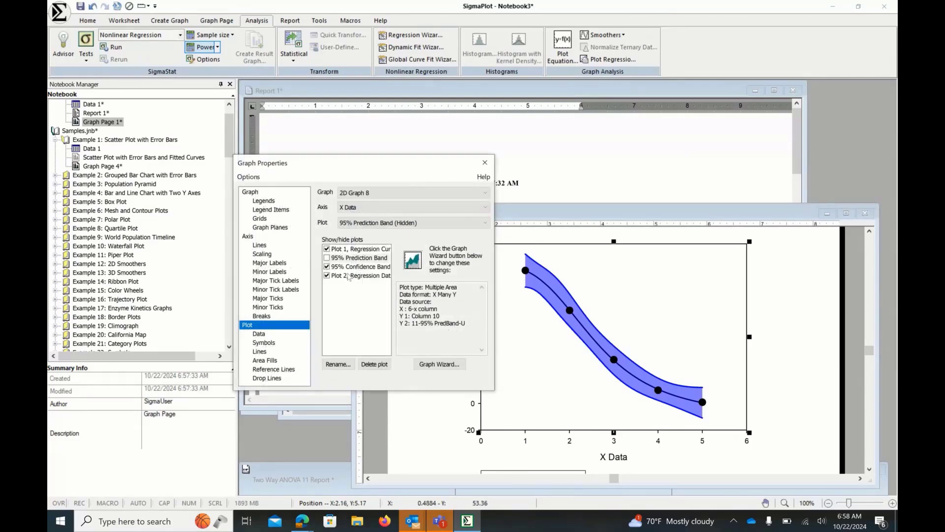
left_click(326, 258)
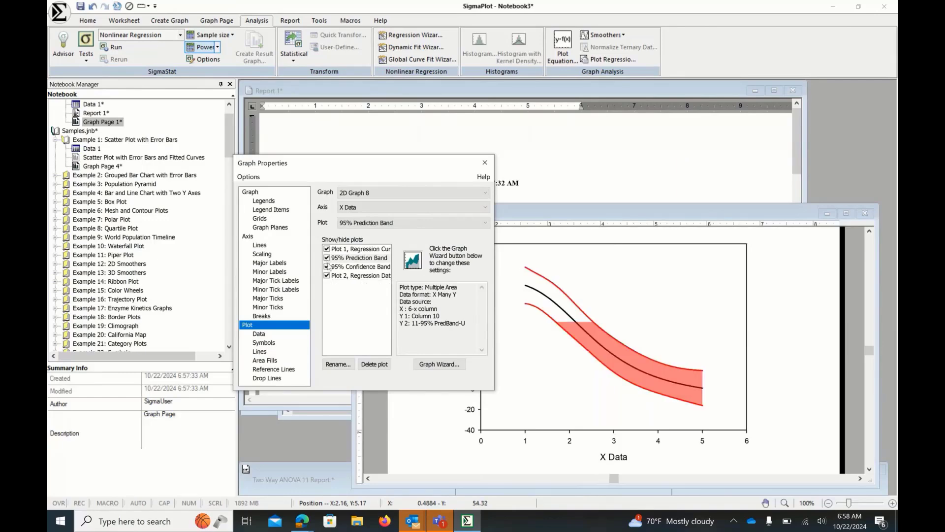
left_click(327, 266)
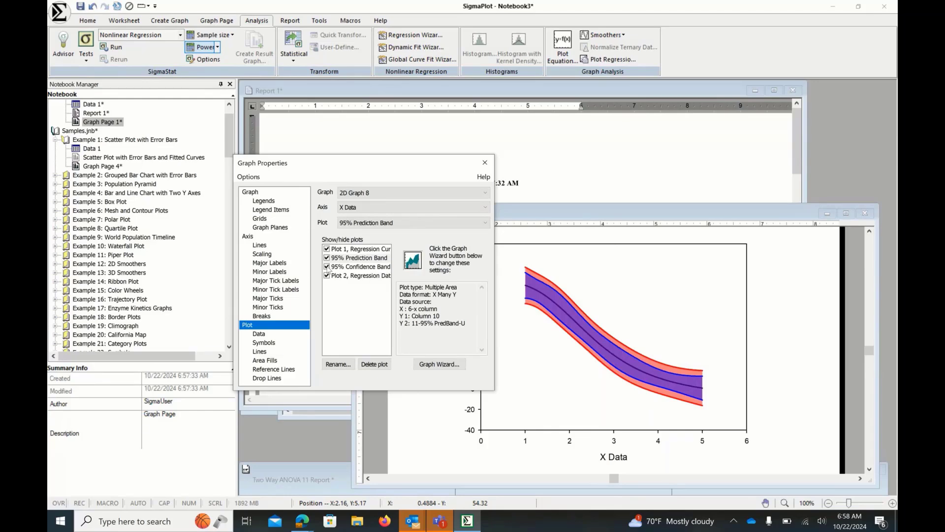
left_click(329, 268)
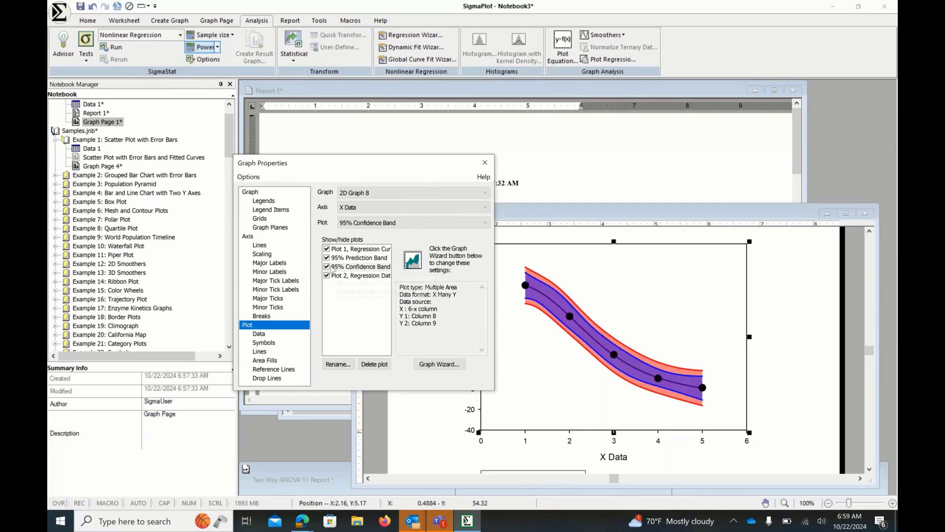
left_click(331, 269)
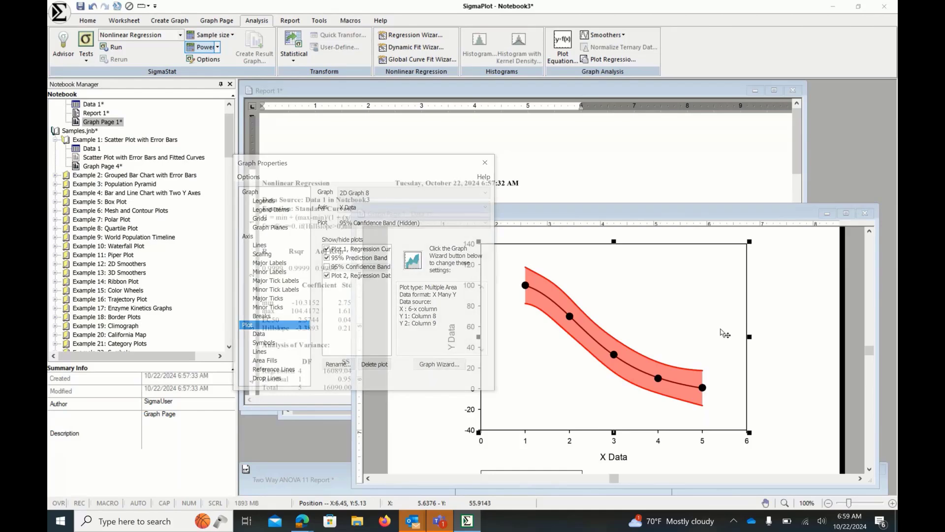
left_click(326, 266)
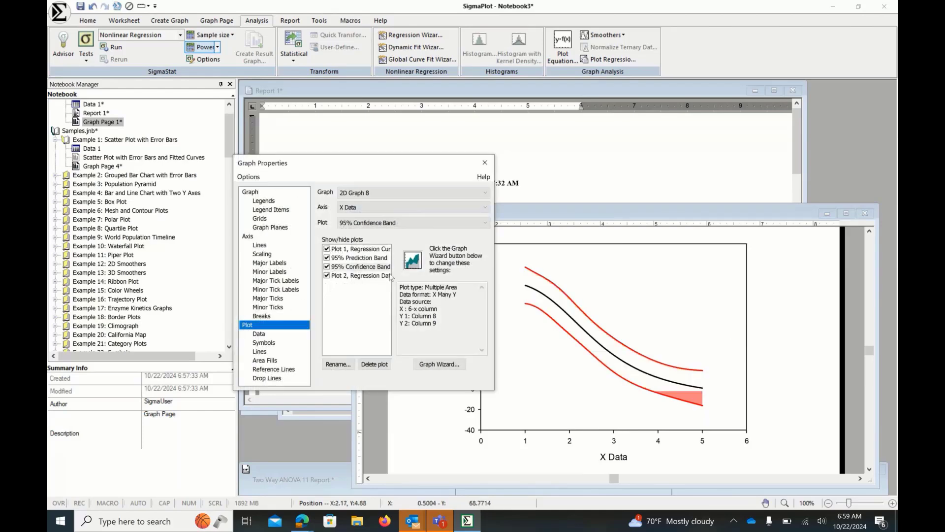
left_click(485, 163)
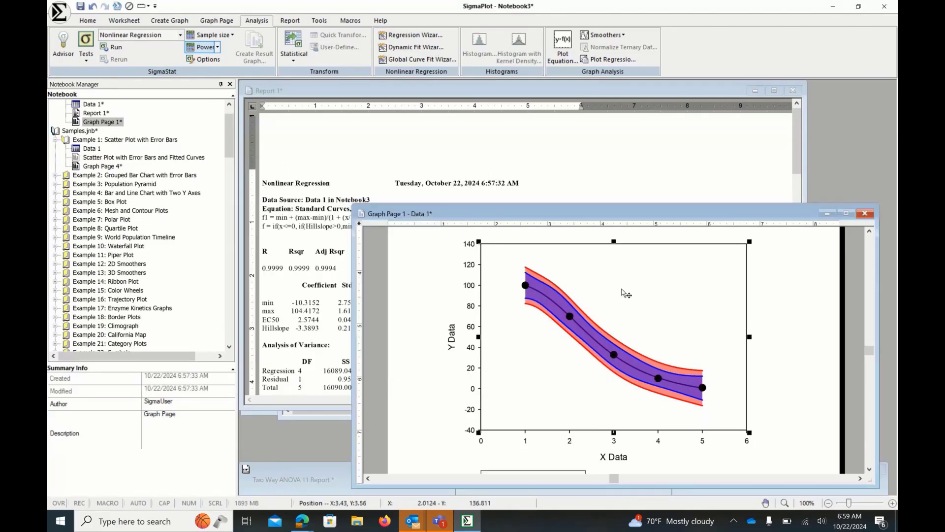
- Open the graph's Export dialog and review the available save-as file types, closing it without saving
right_click(627, 291)
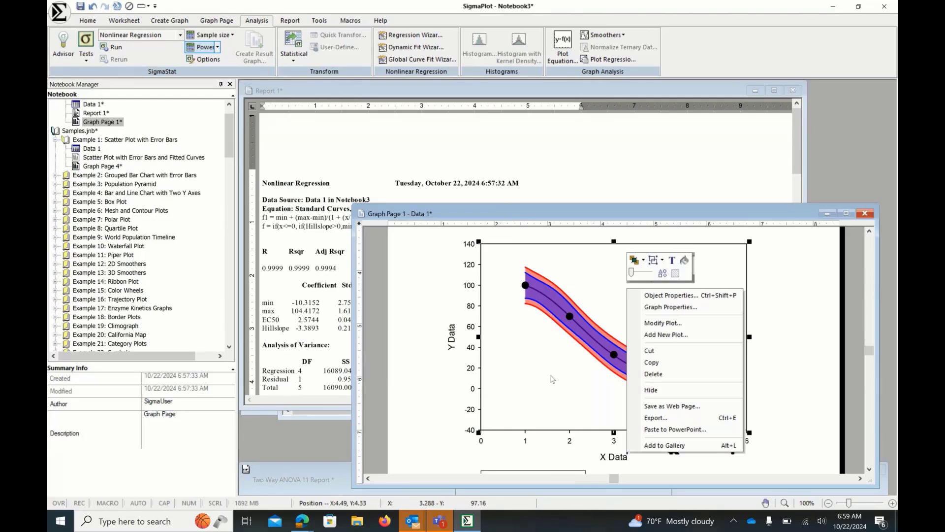
left_click(647, 419)
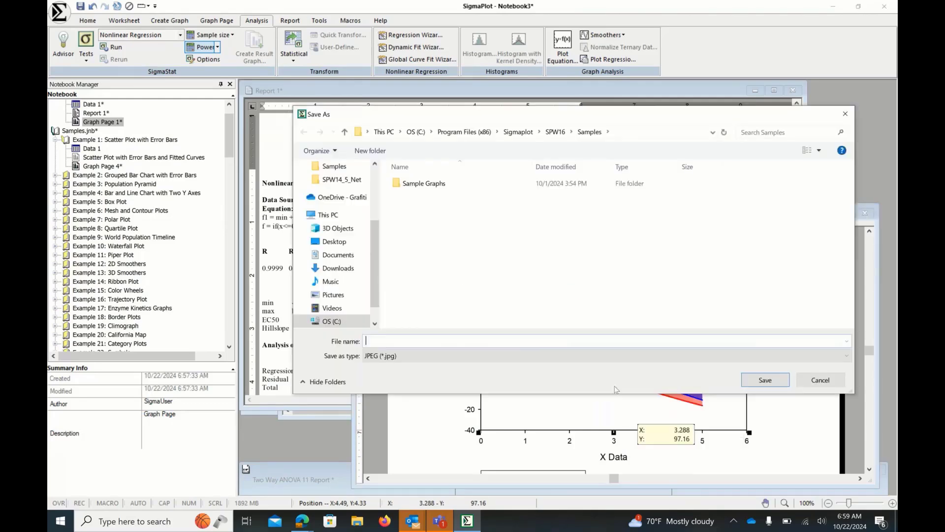
left_click(485, 356)
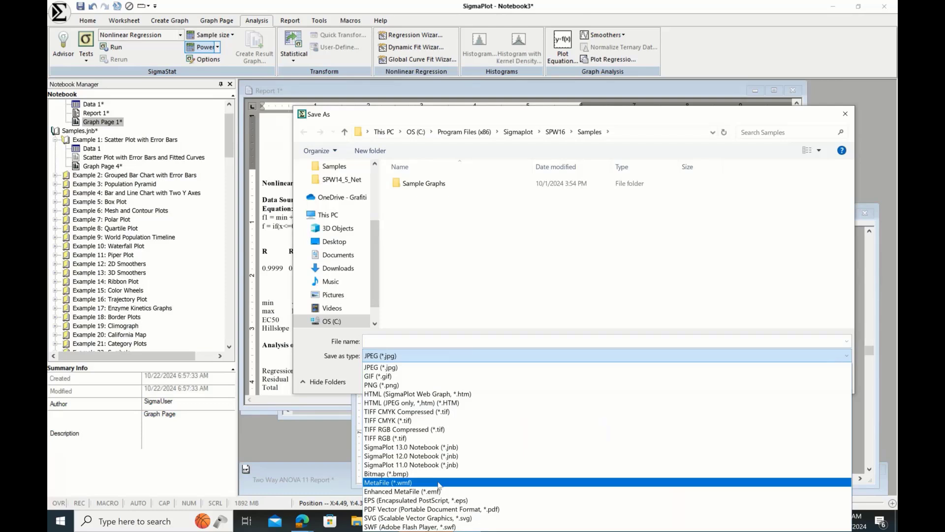
left_click(850, 120)
left_click(849, 119)
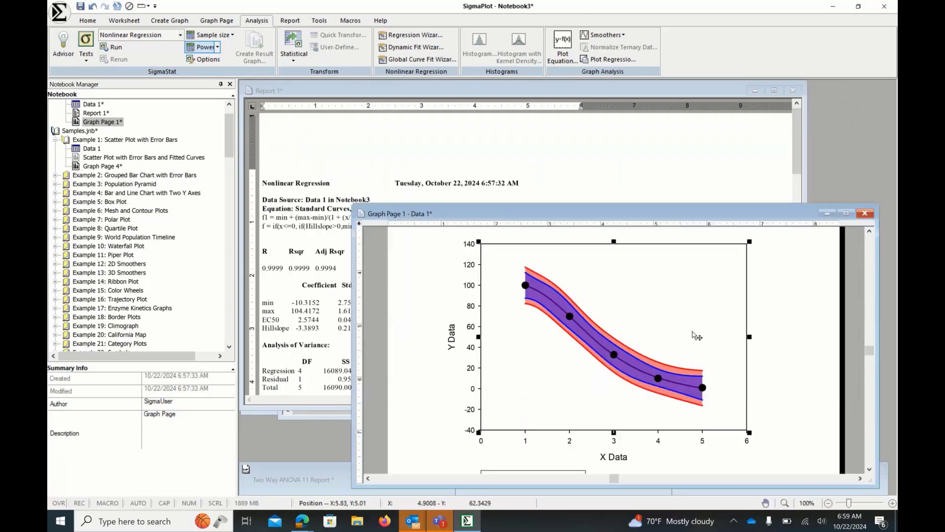
right_click(630, 292)
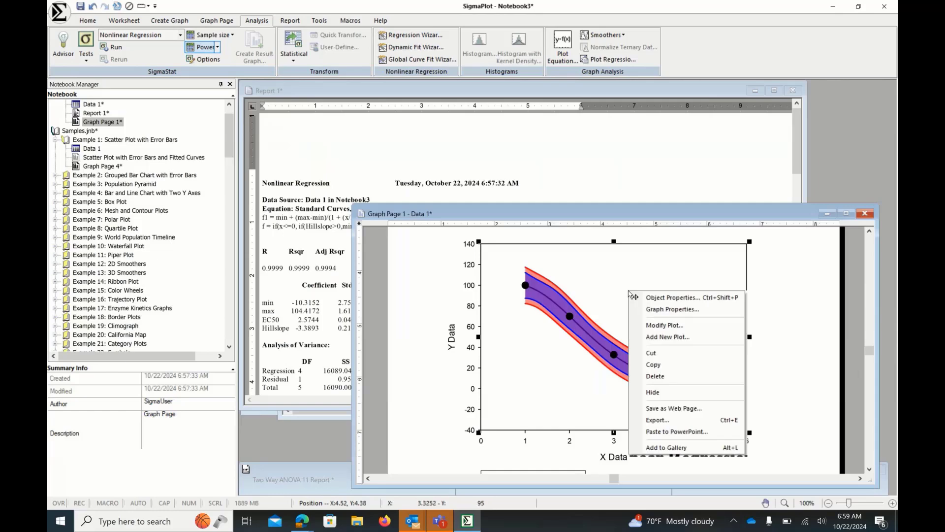
left_click(651, 420)
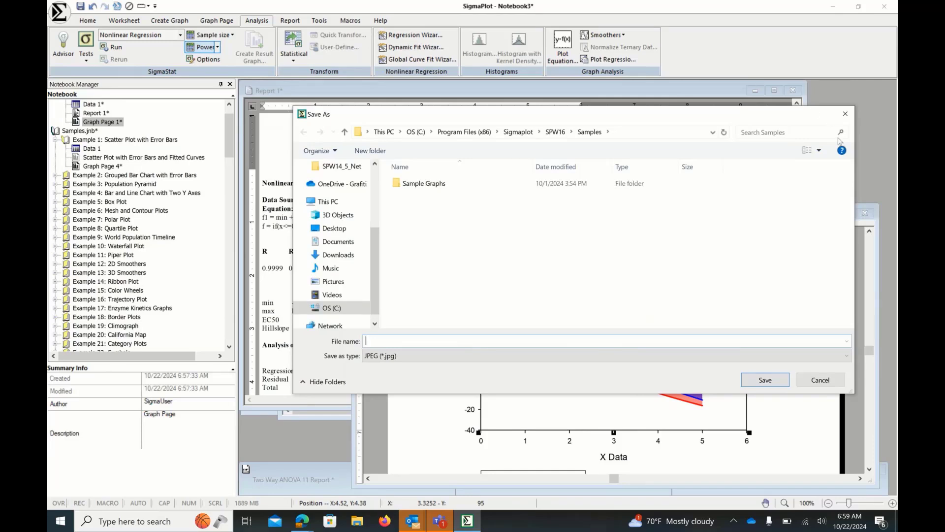
left_click(845, 115)
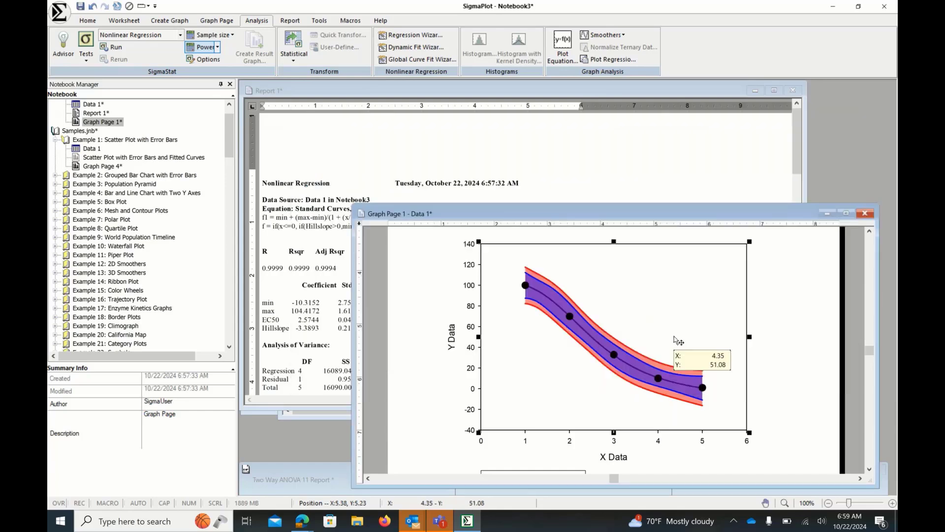